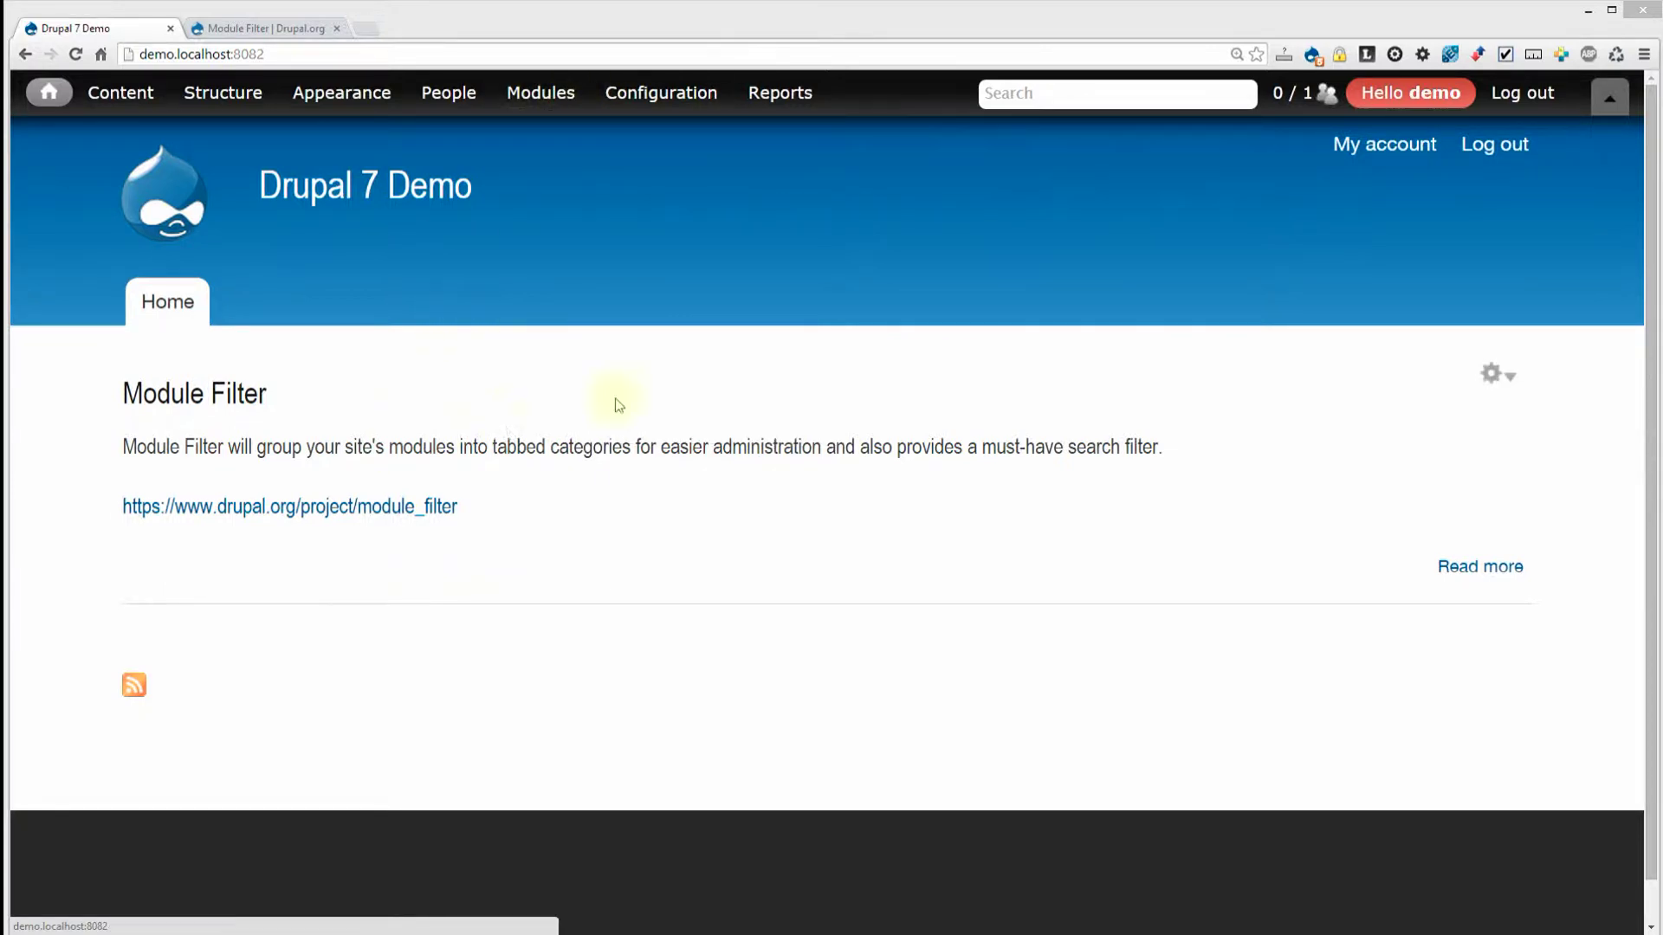
Open the site's module administration list and review the module groups from Core through Views
mouse_move(552, 106)
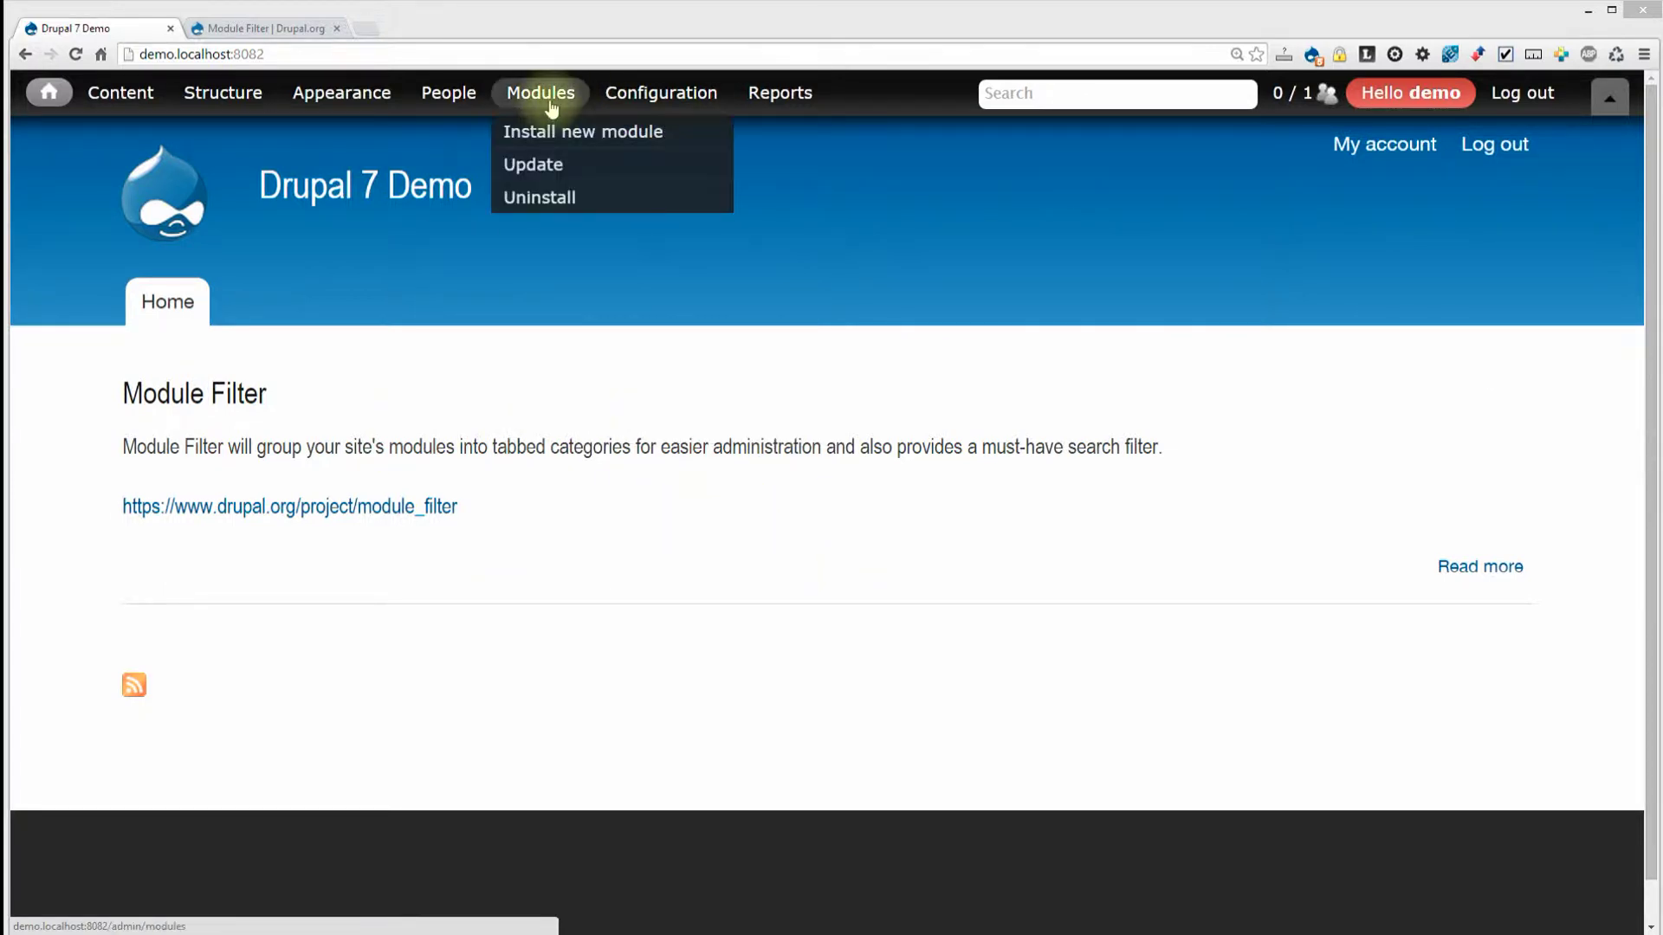
click(553, 103)
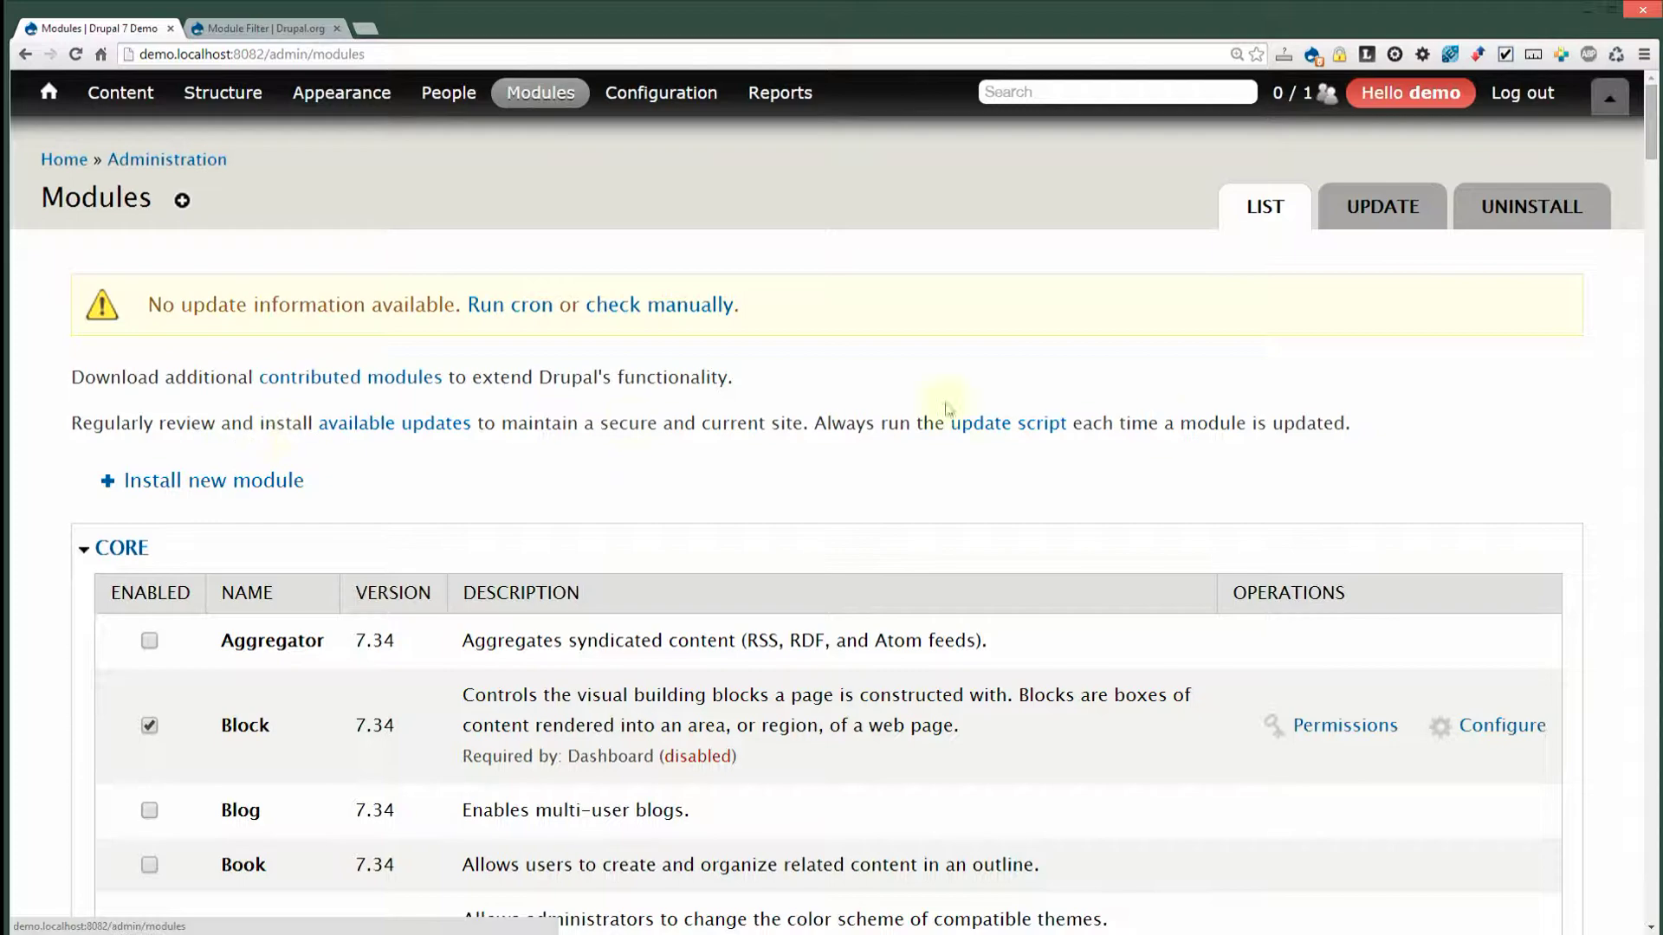
scroll(1160, 422, down, 15)
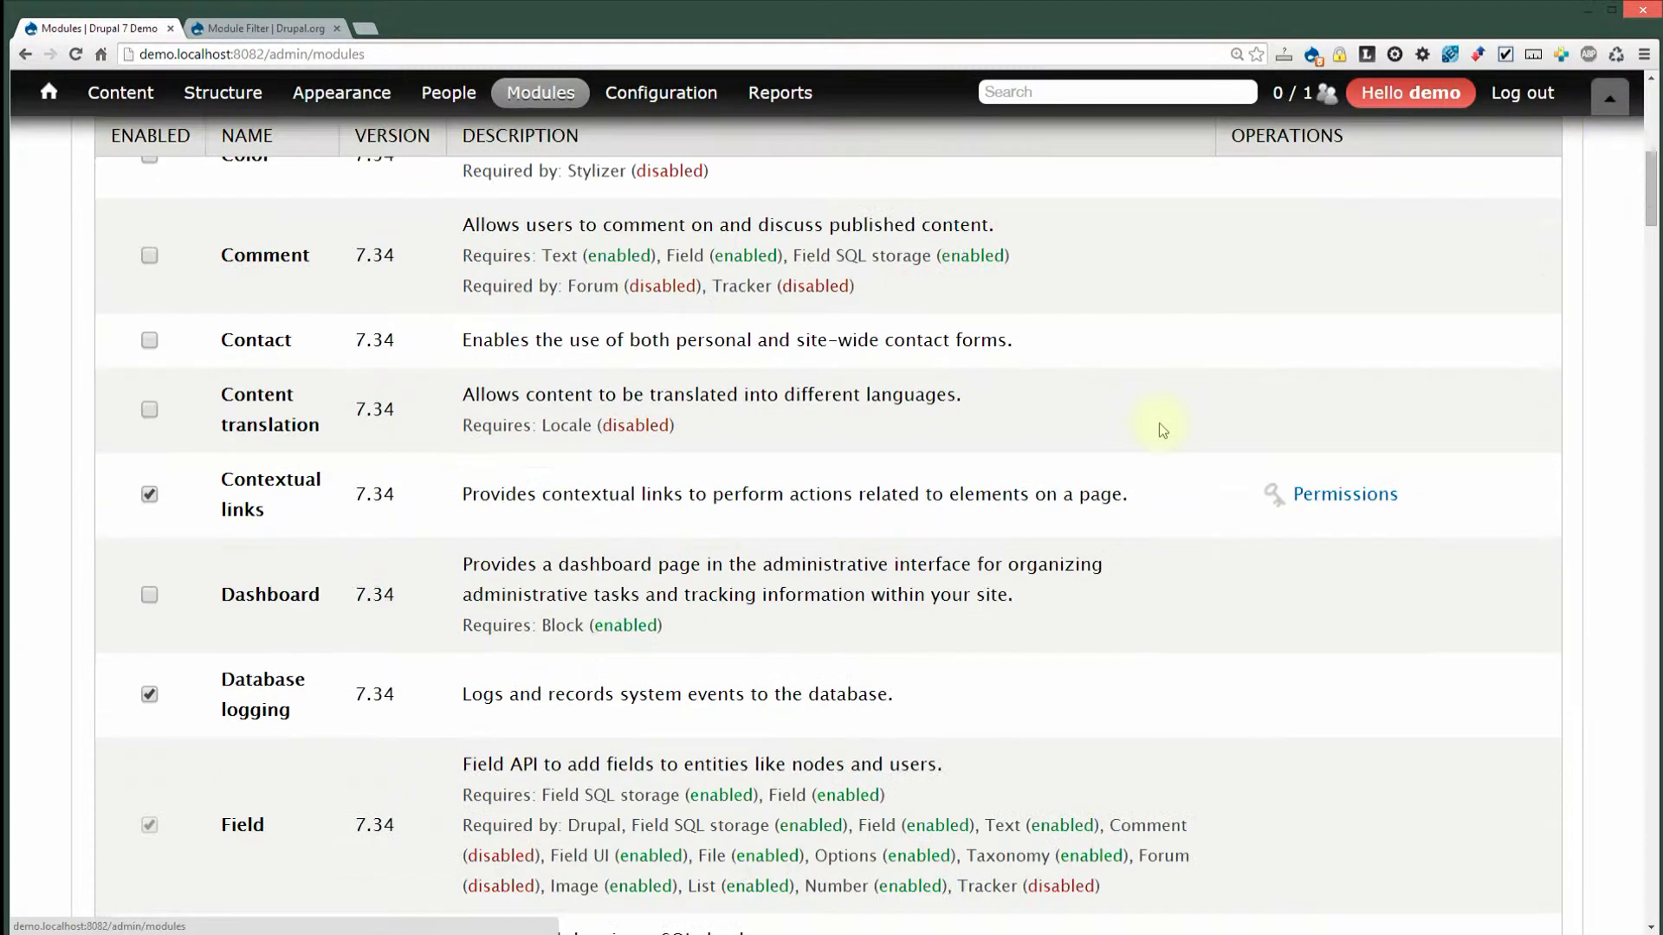
scroll(1162, 431, down, 3)
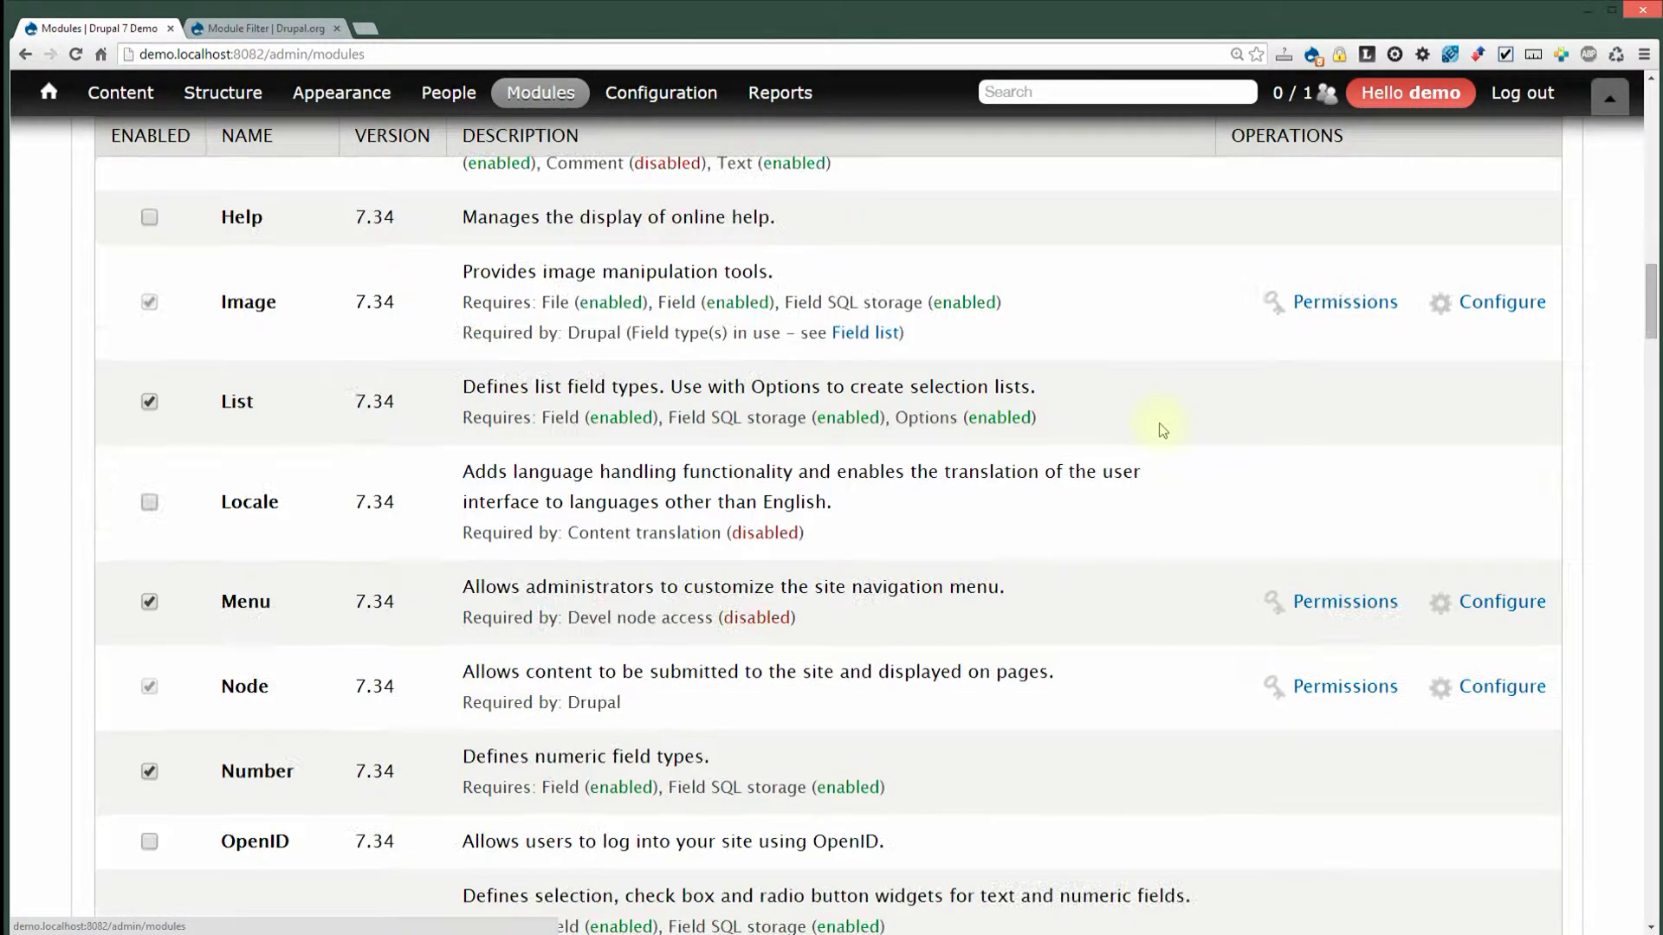
scroll(1162, 431, down, 11)
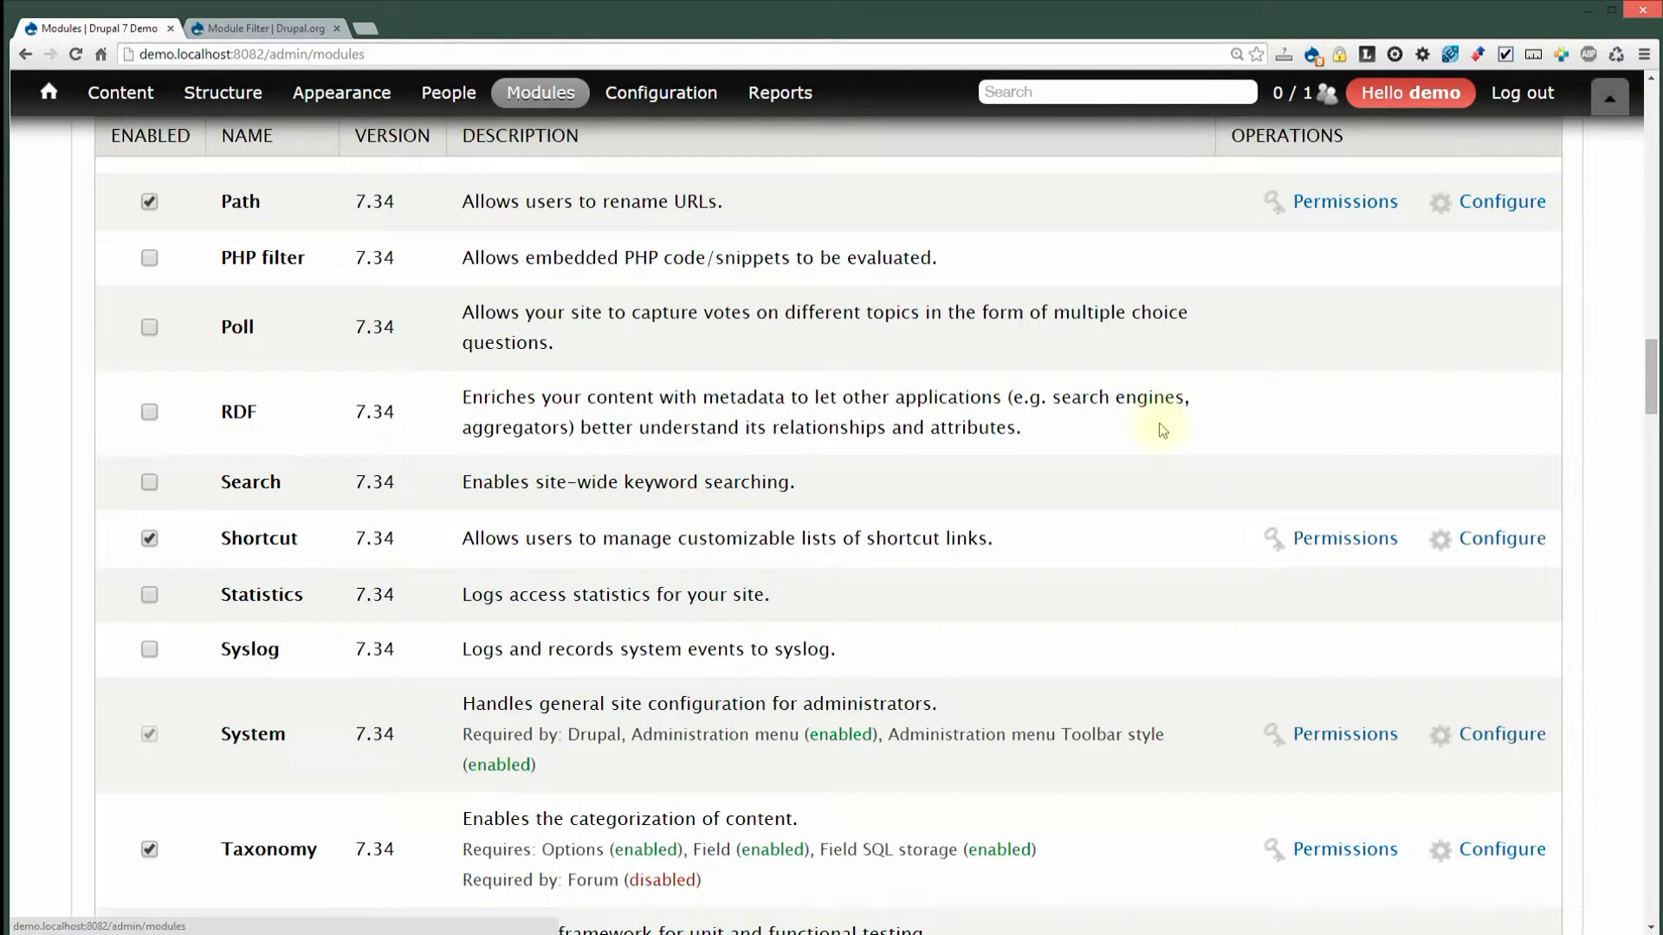
scroll(1162, 430, down, 11)
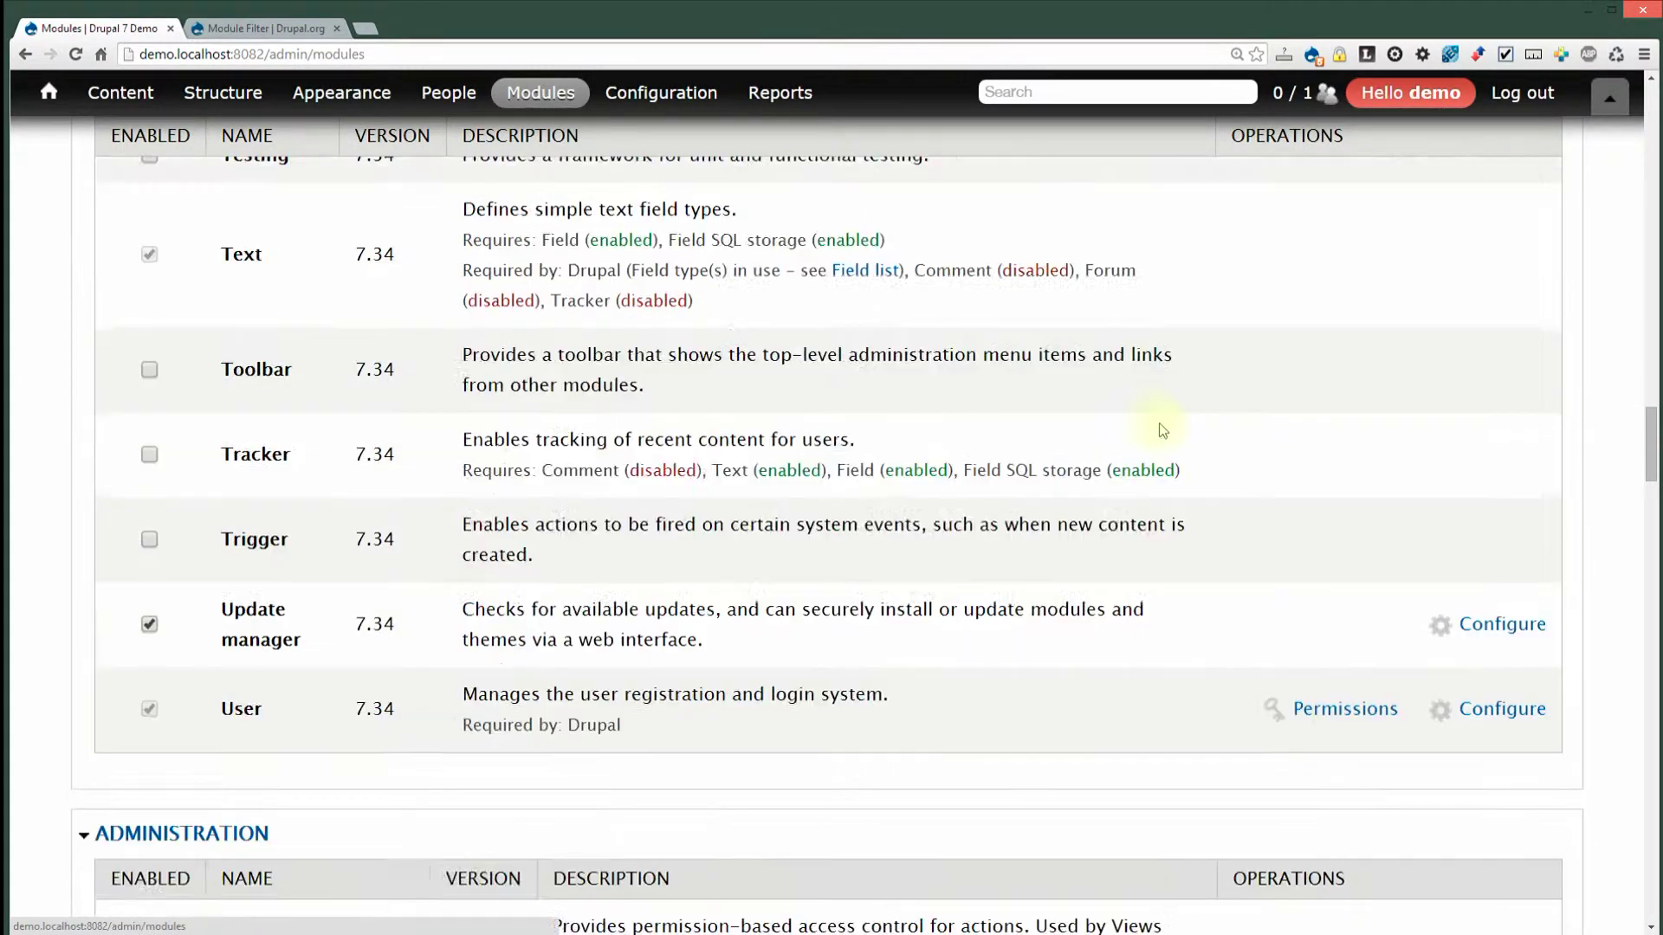
scroll(1162, 431, down, 11)
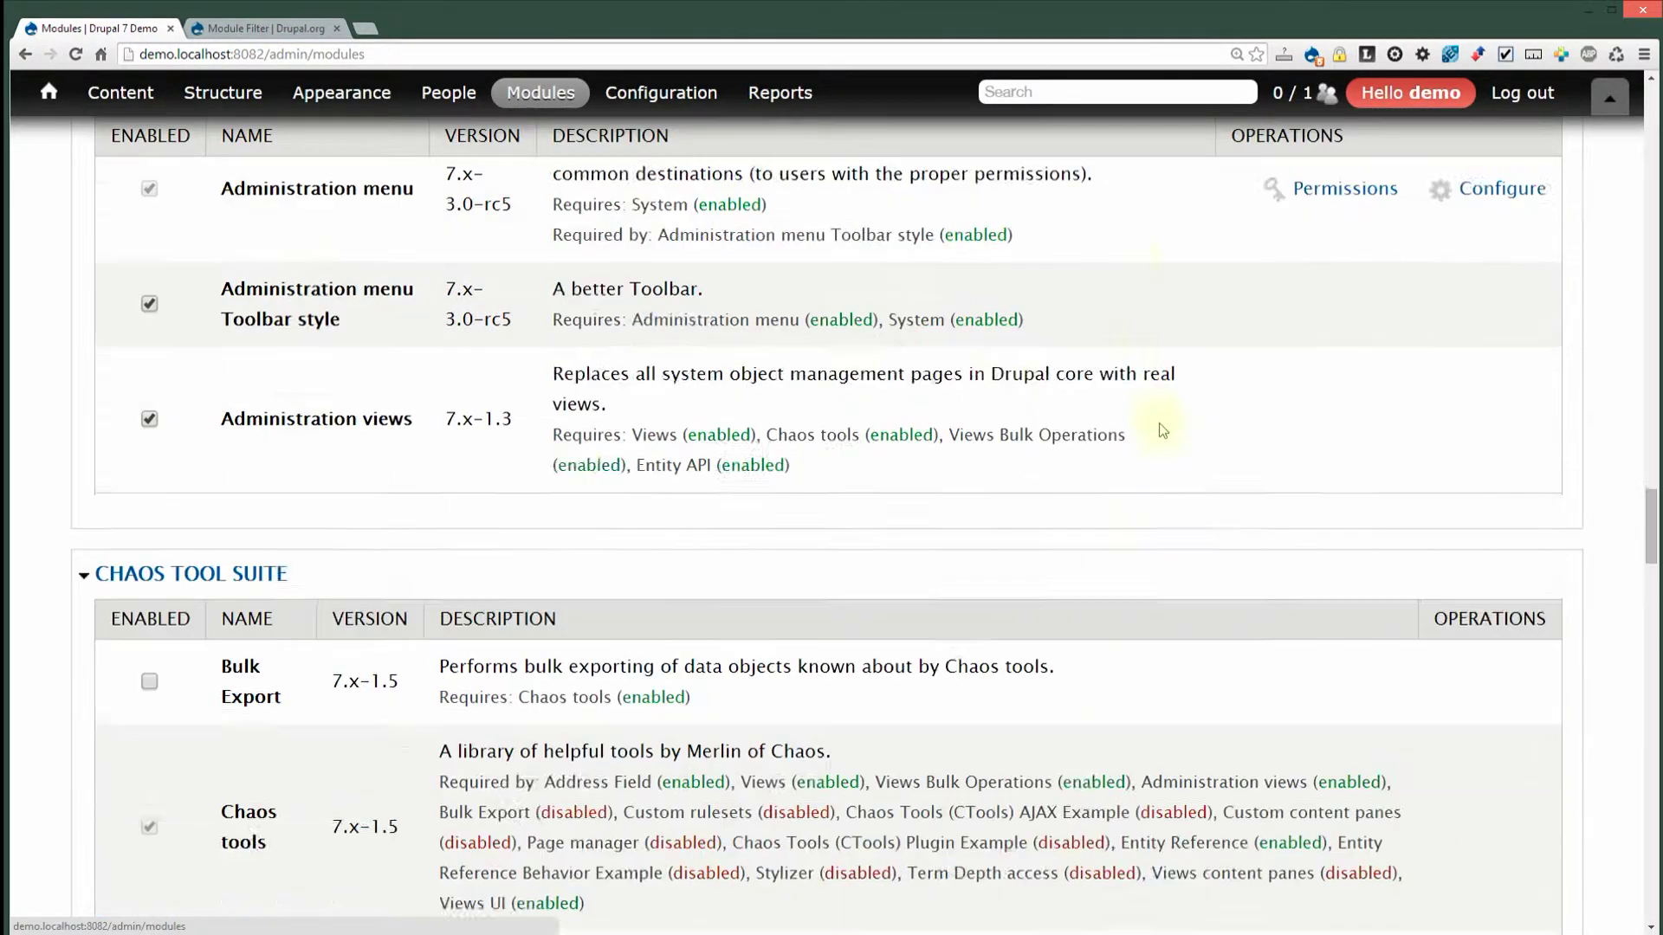
scroll(1162, 431, down, 9)
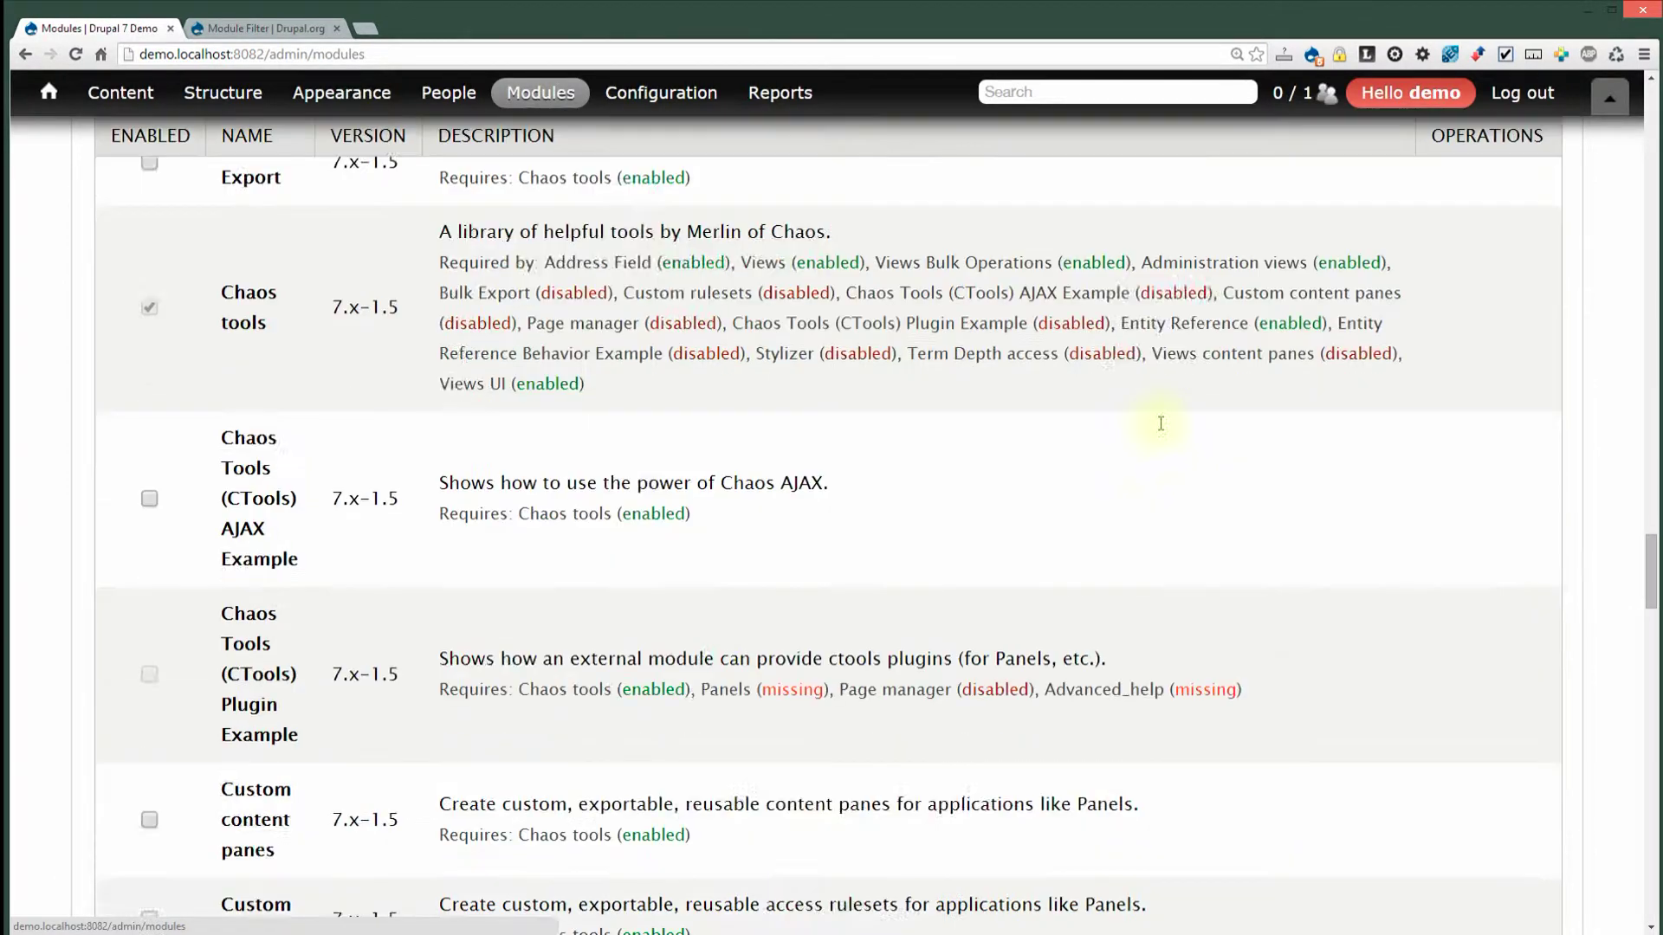
scroll(1162, 430, down, 9)
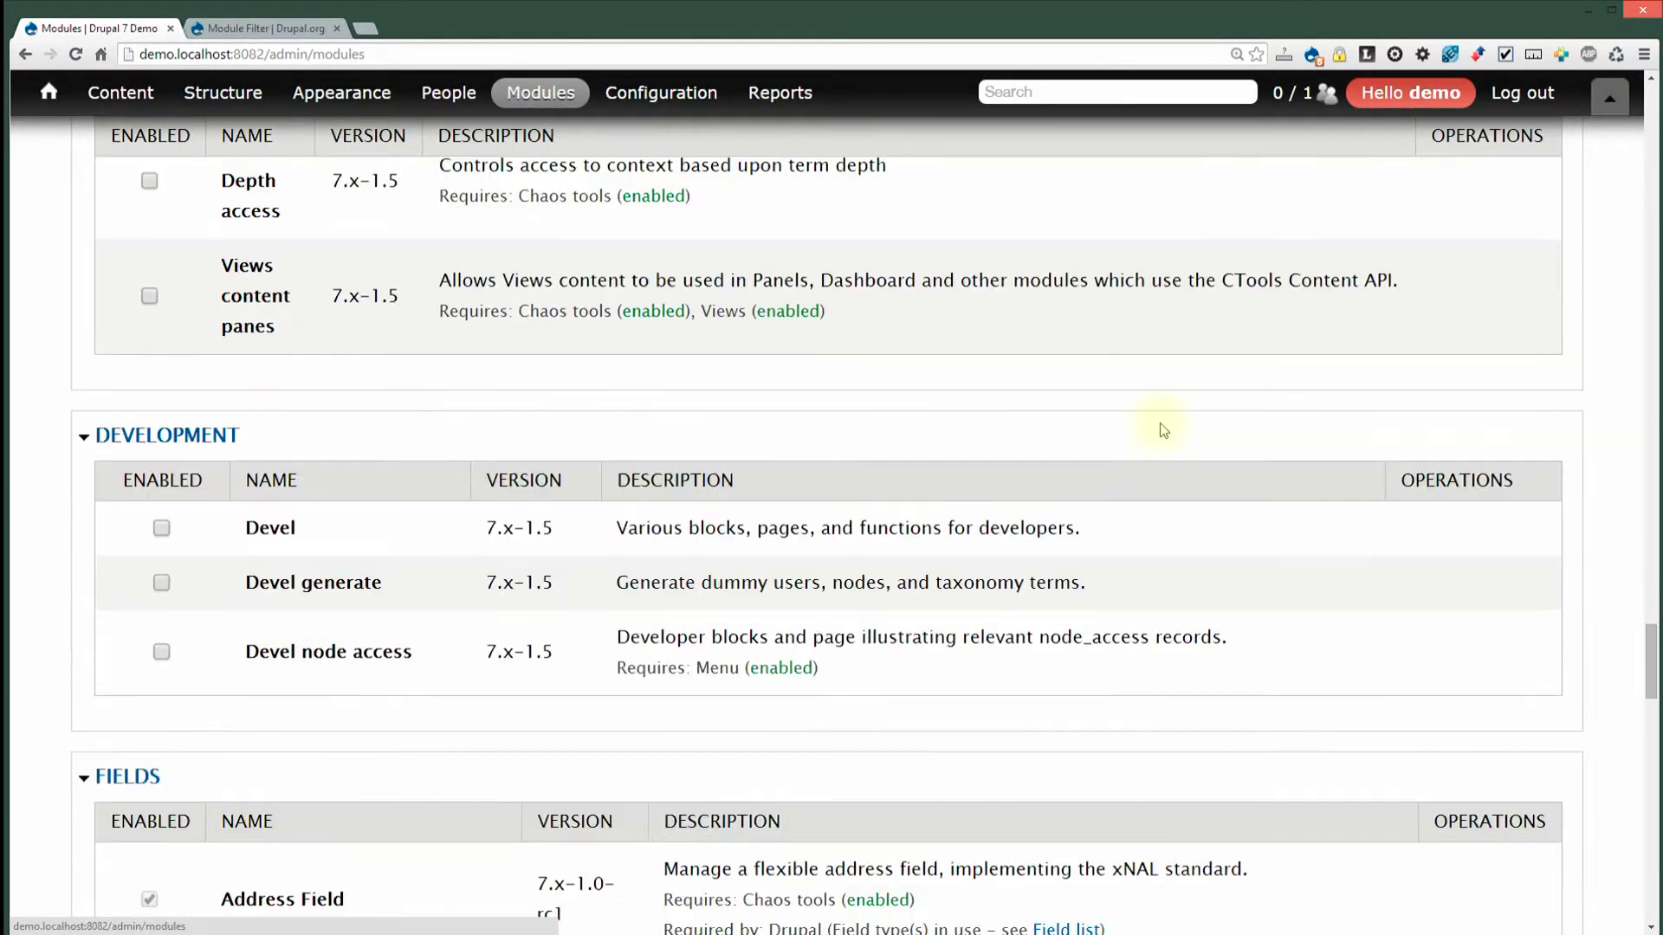
scroll(1160, 424, down, 10)
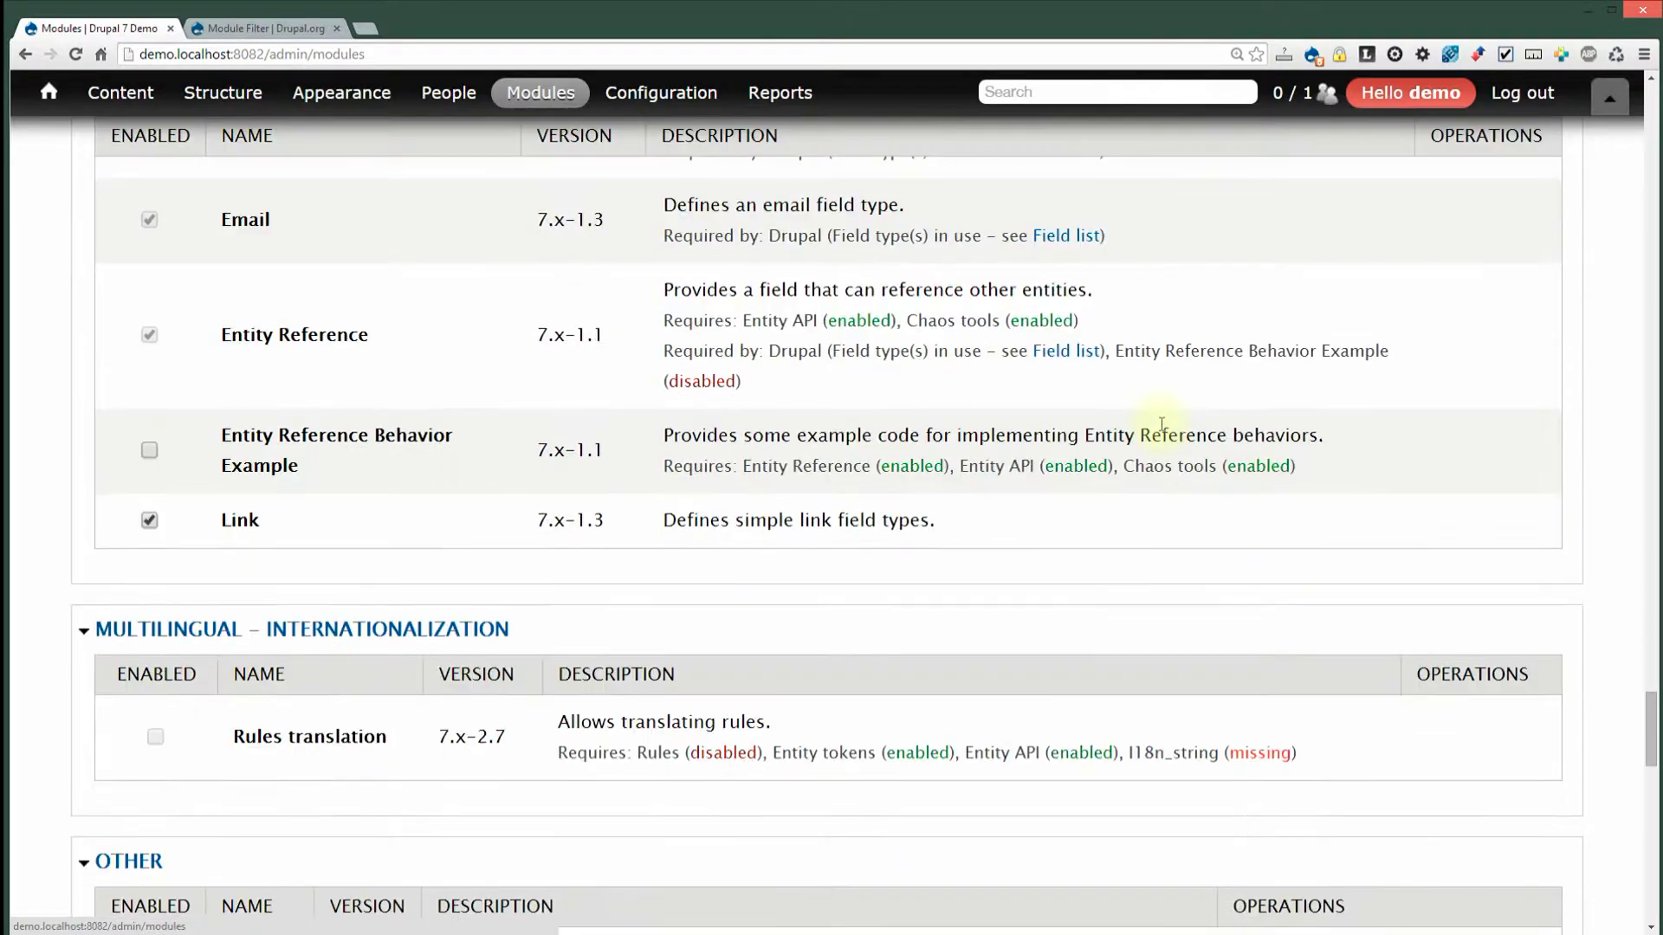
scroll(1161, 424, down, 13)
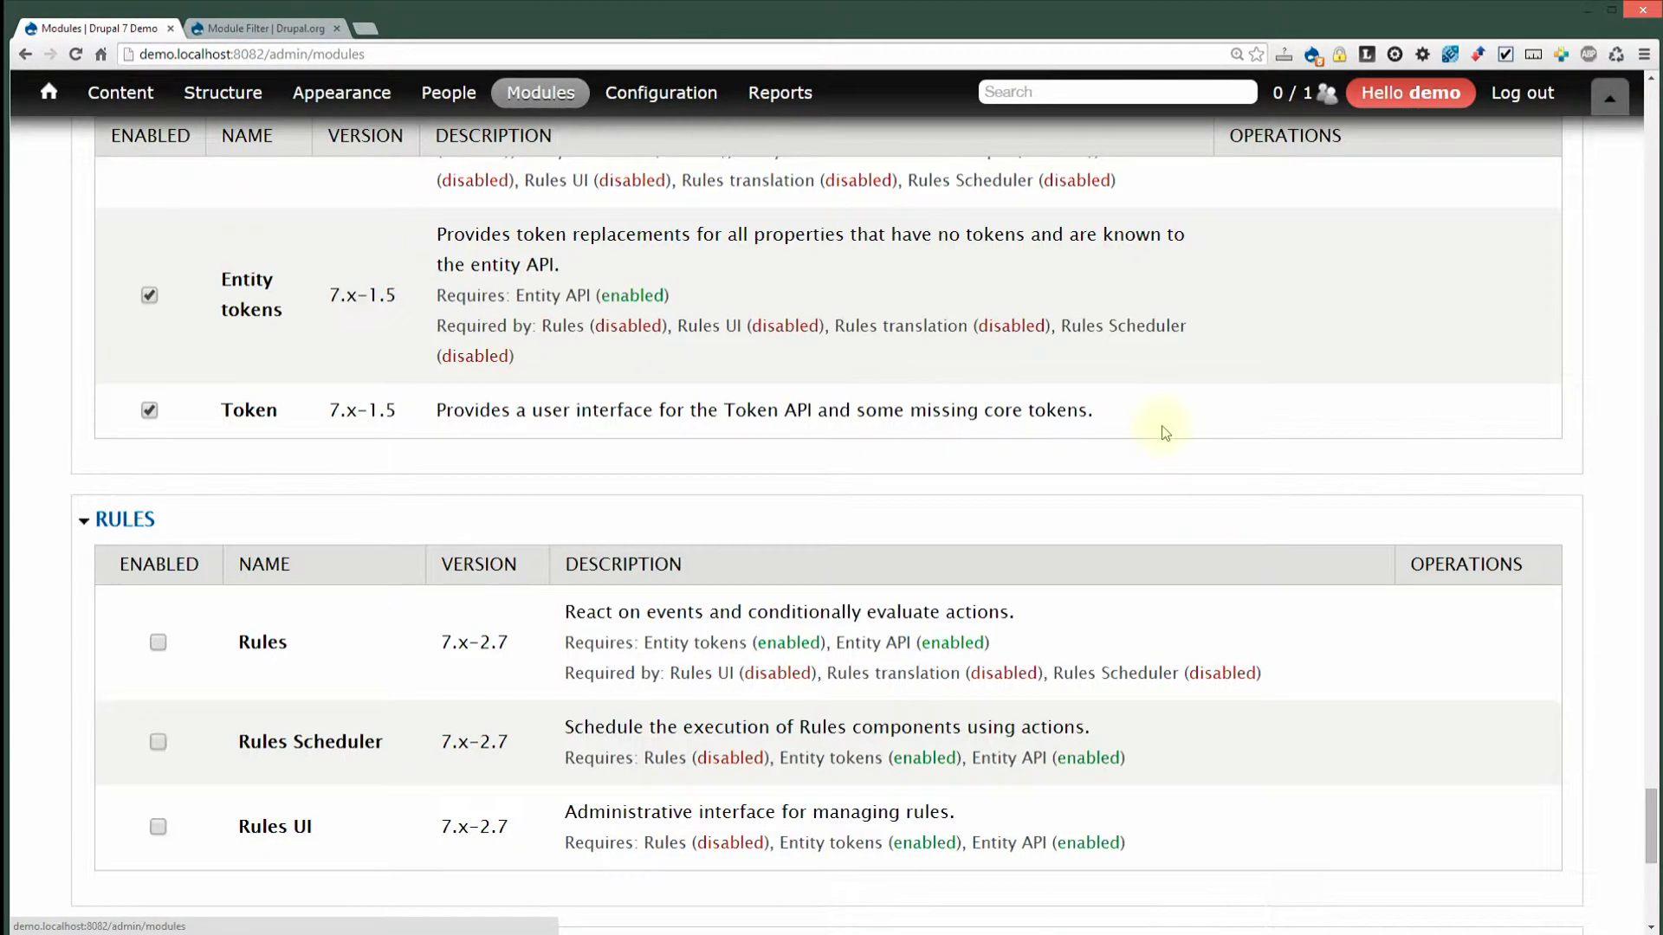
scroll(1165, 429, down, 4)
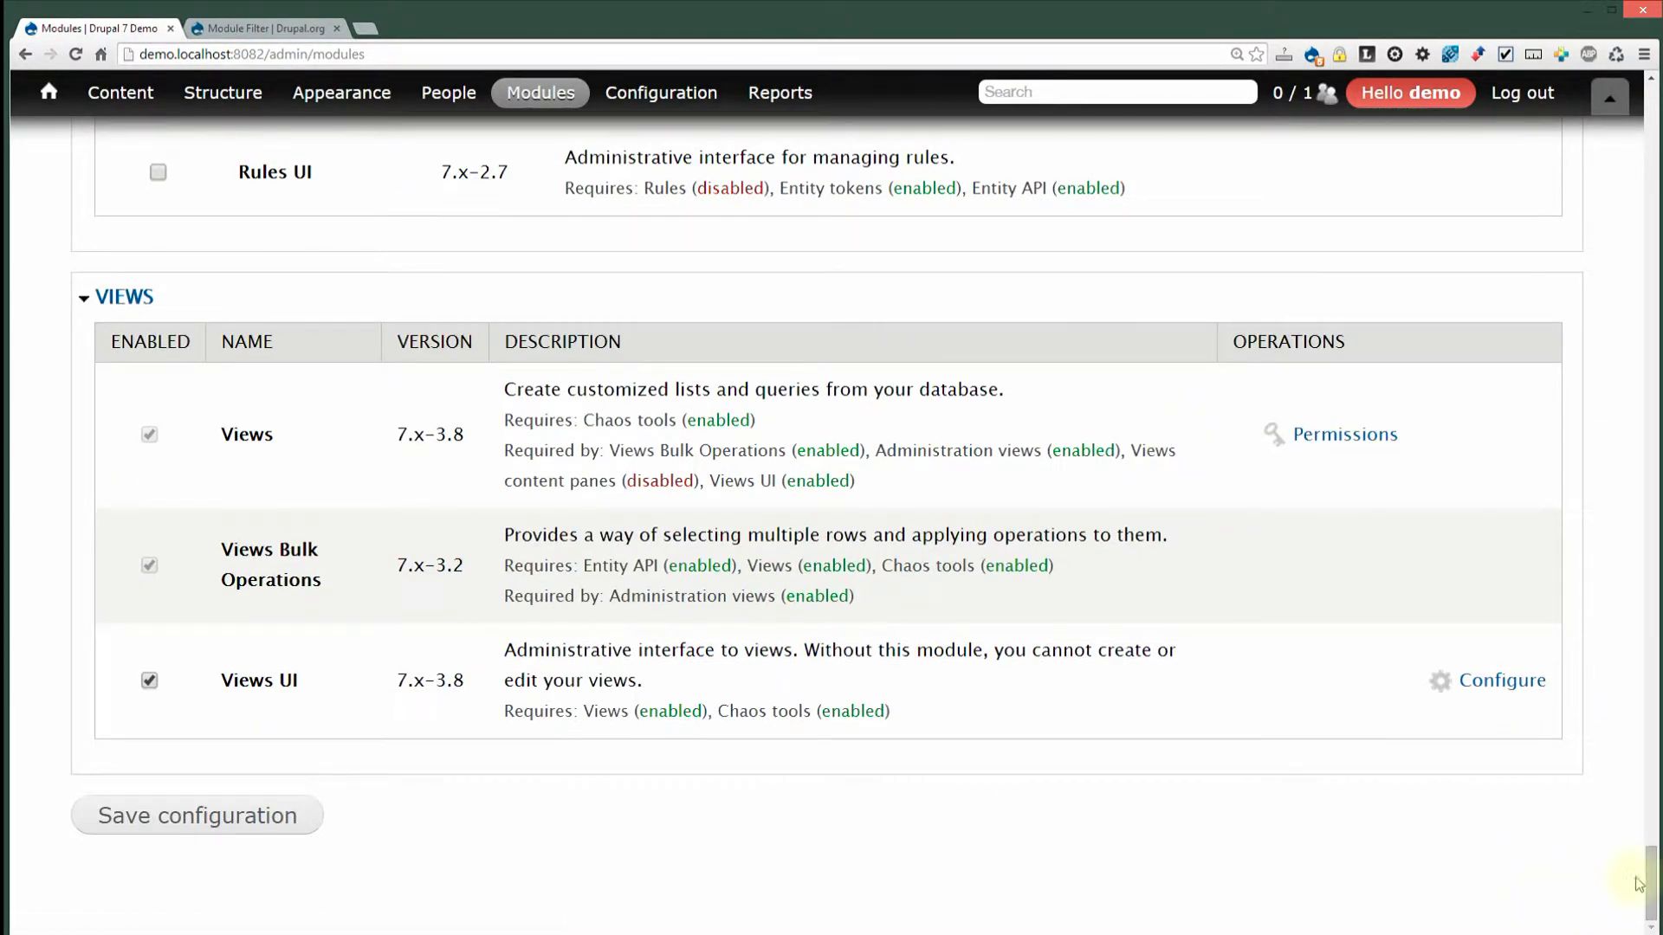
drag(1654, 880, 1625, 108)
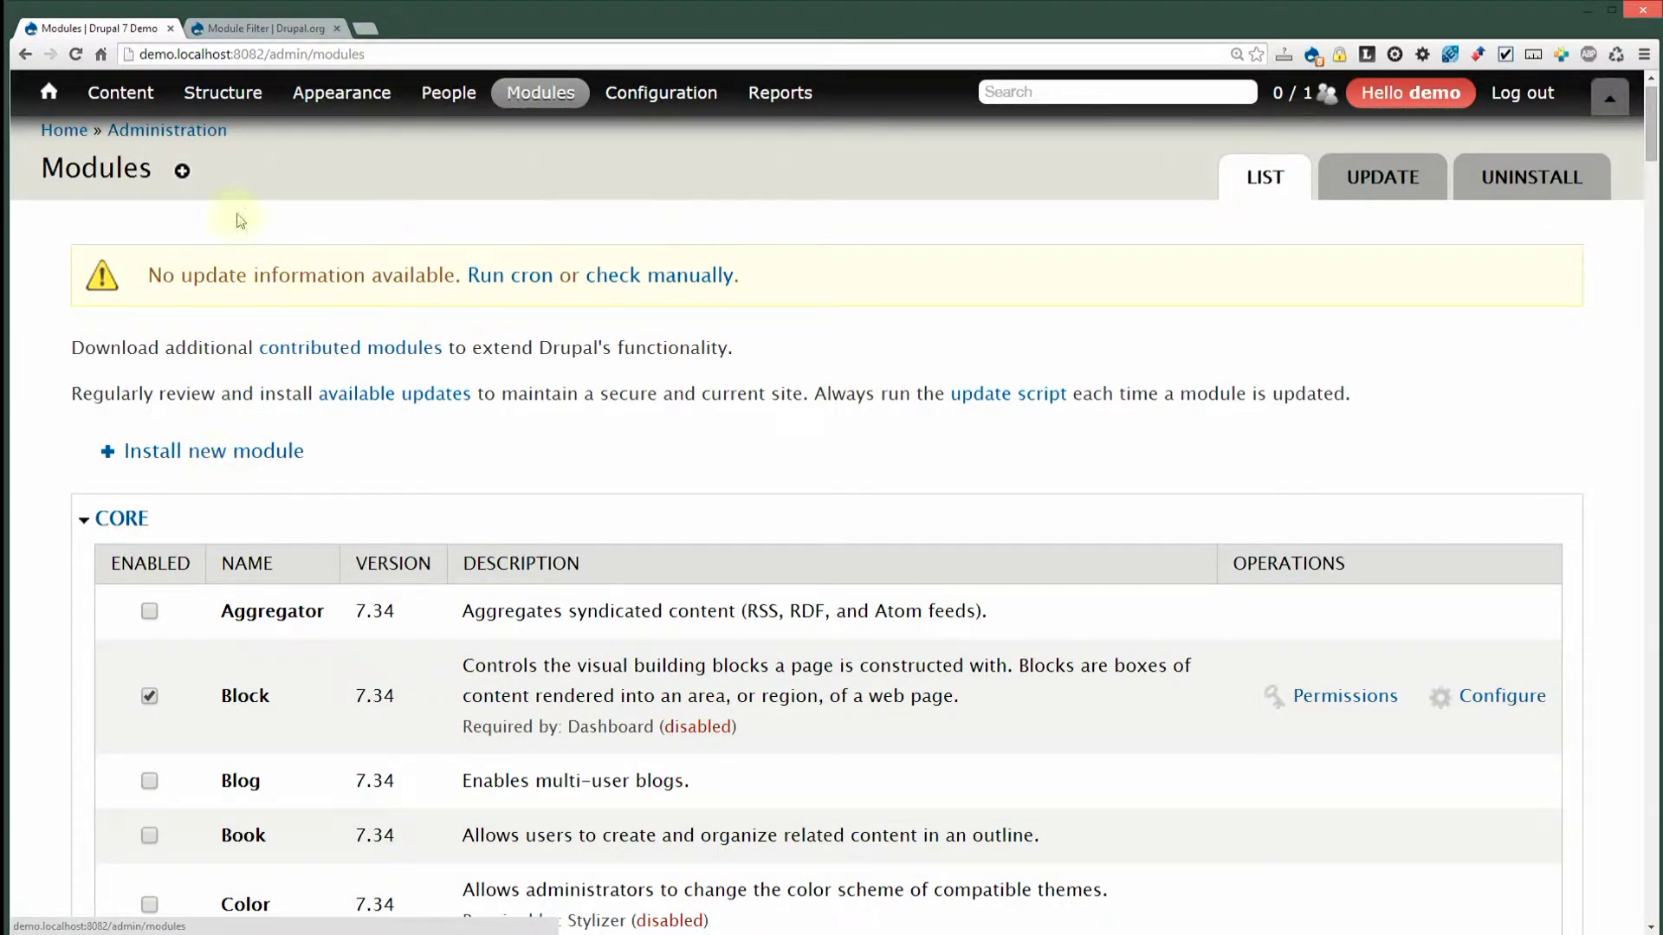
On the Module Filter project page at drupal.org, copy the link address of the 7.x-2.0-alpha2 tar.gz download
click(290, 30)
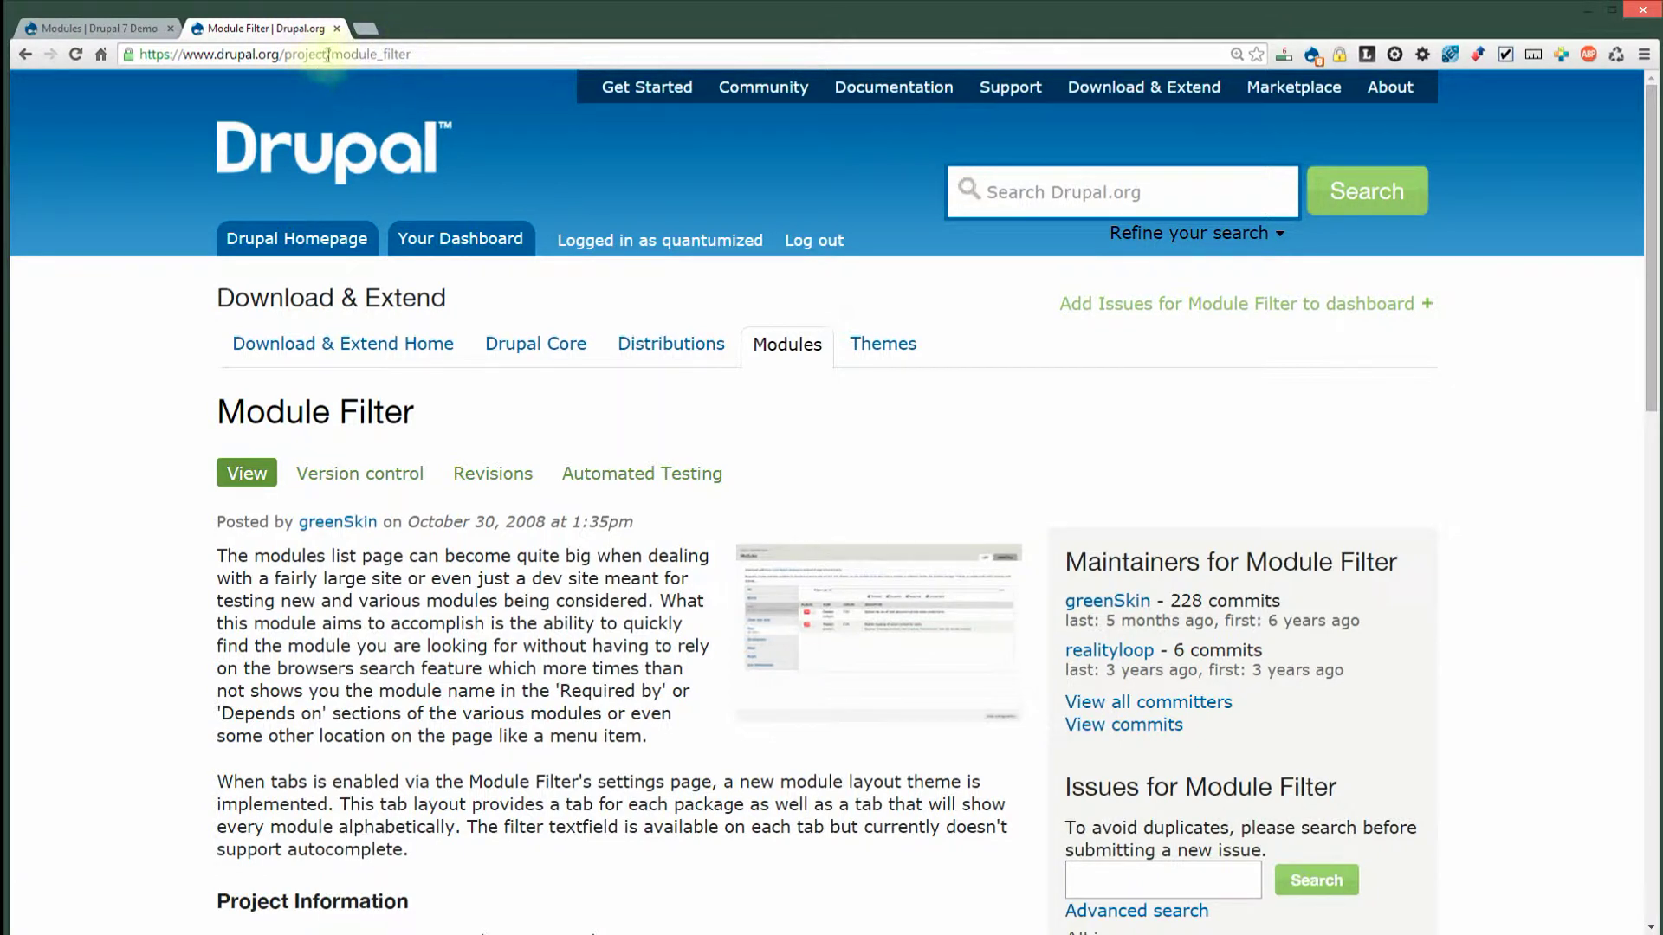
drag(331, 54, 412, 54)
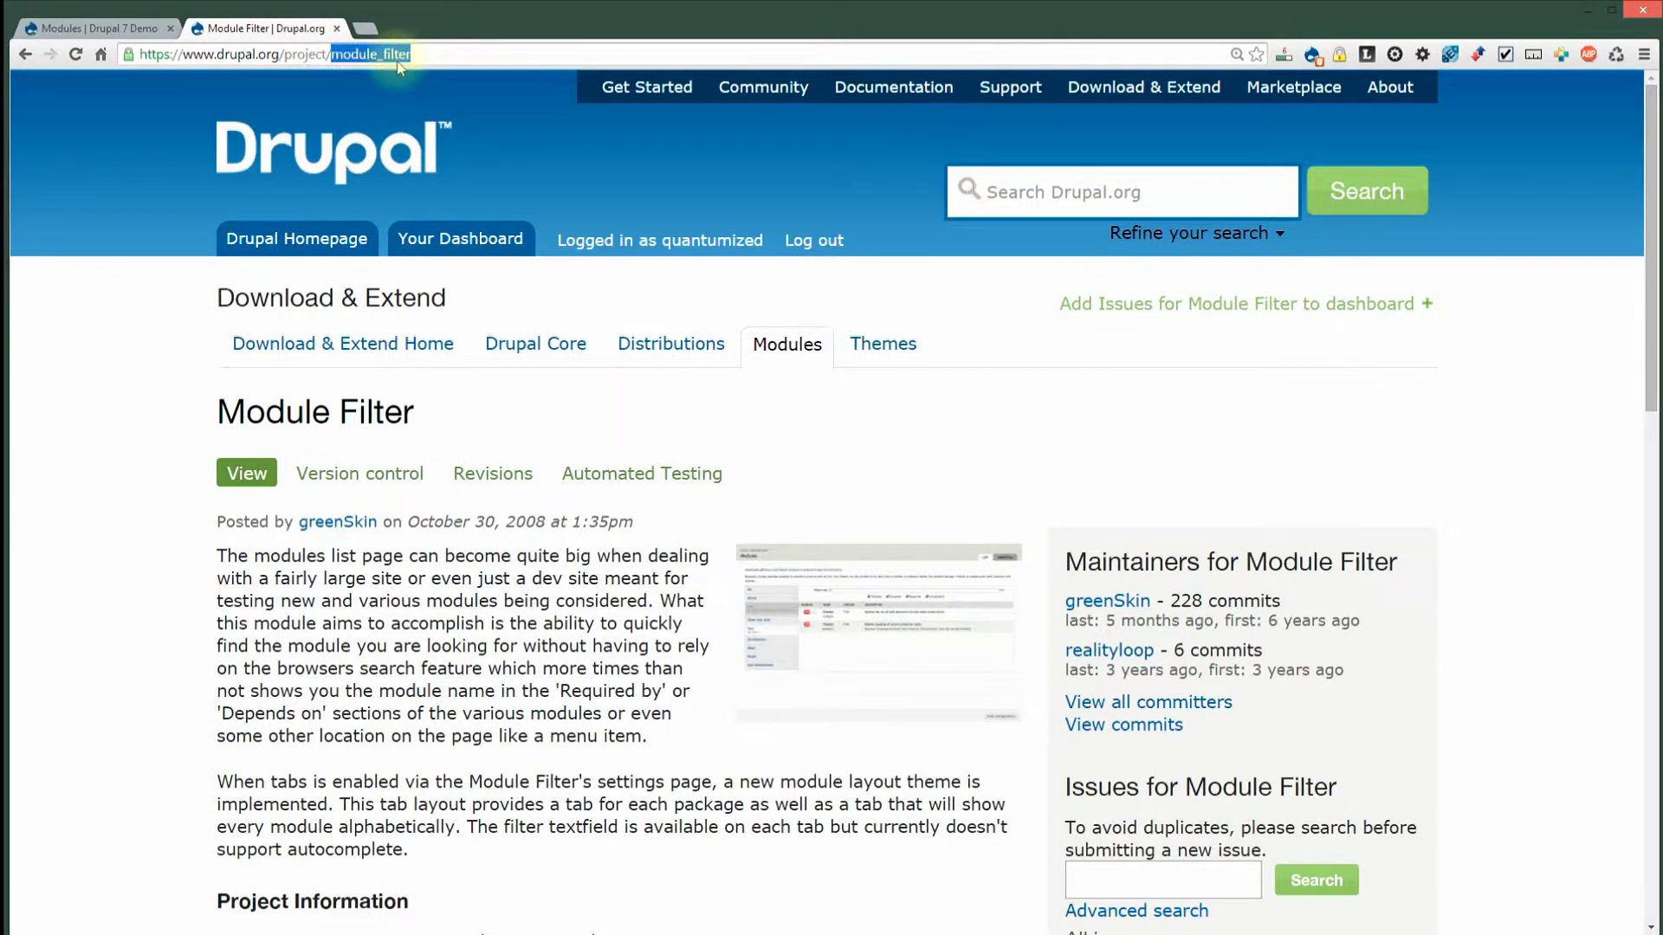
click(953, 472)
scroll(461, 710, down, 7)
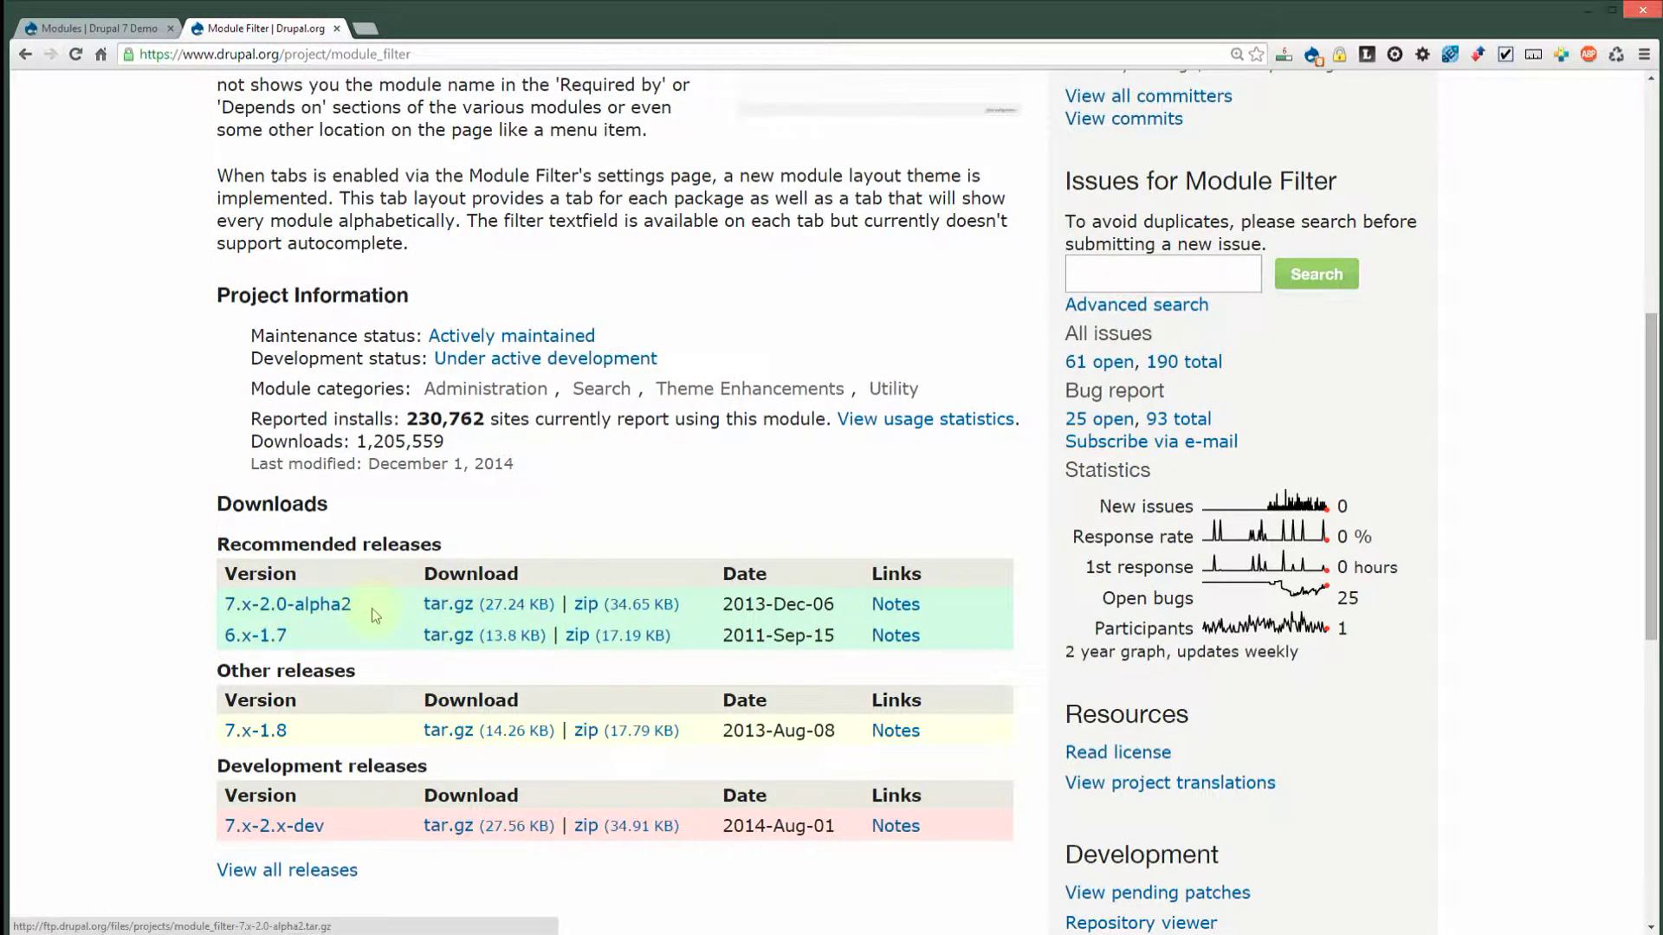
right_click(470, 605)
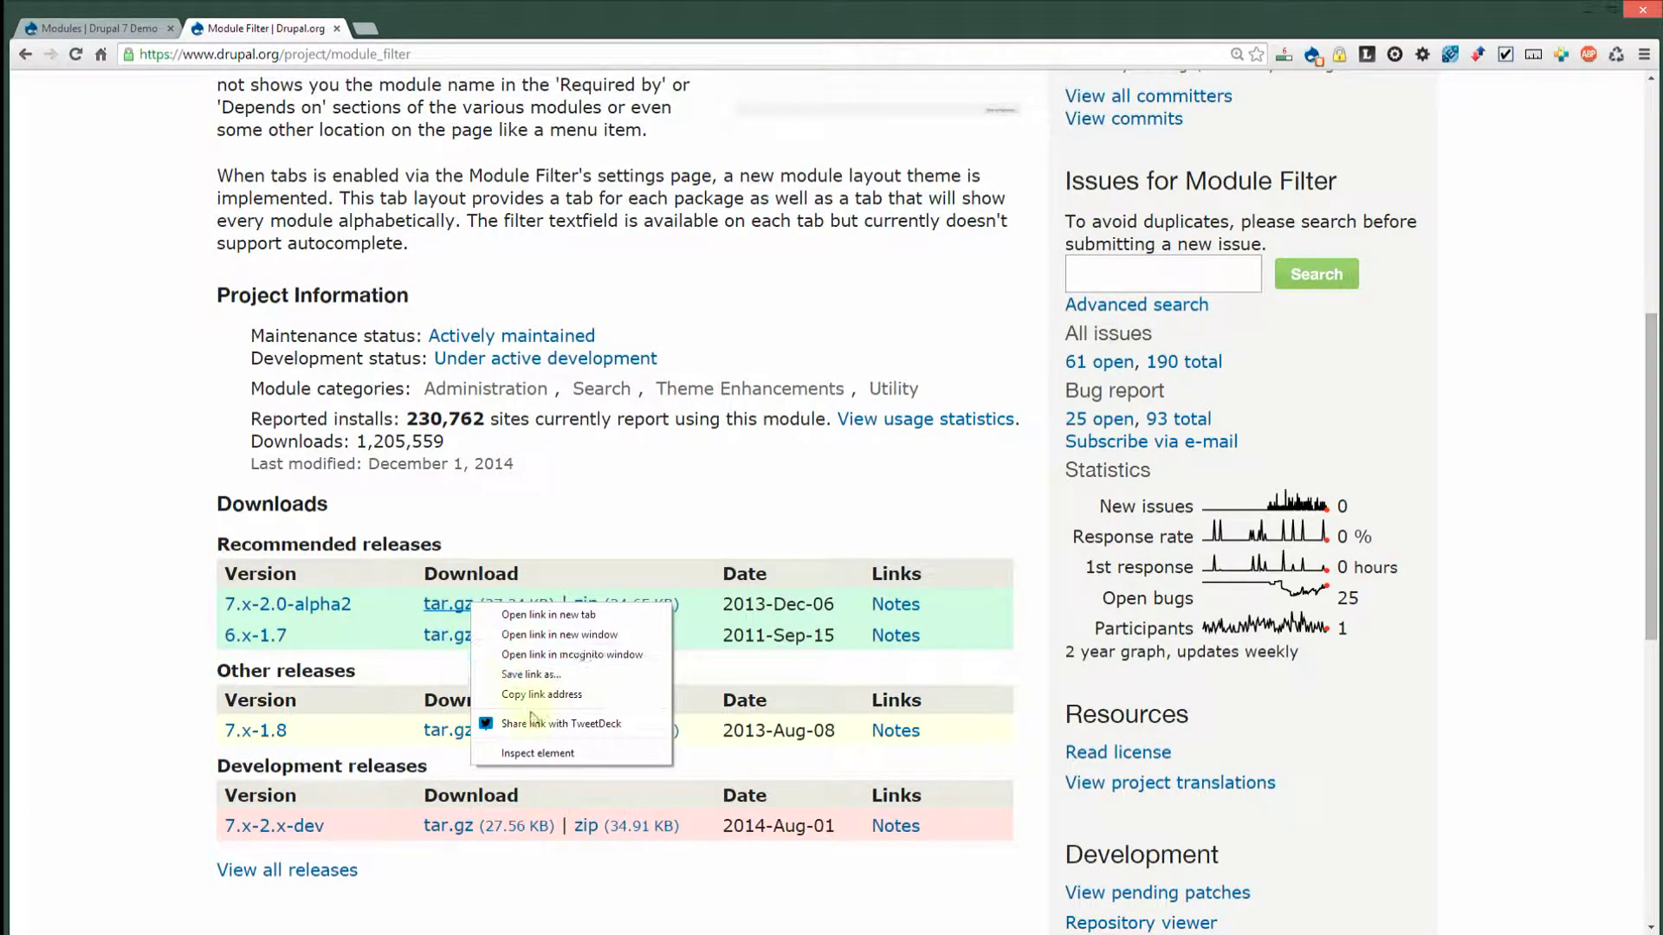
click(539, 694)
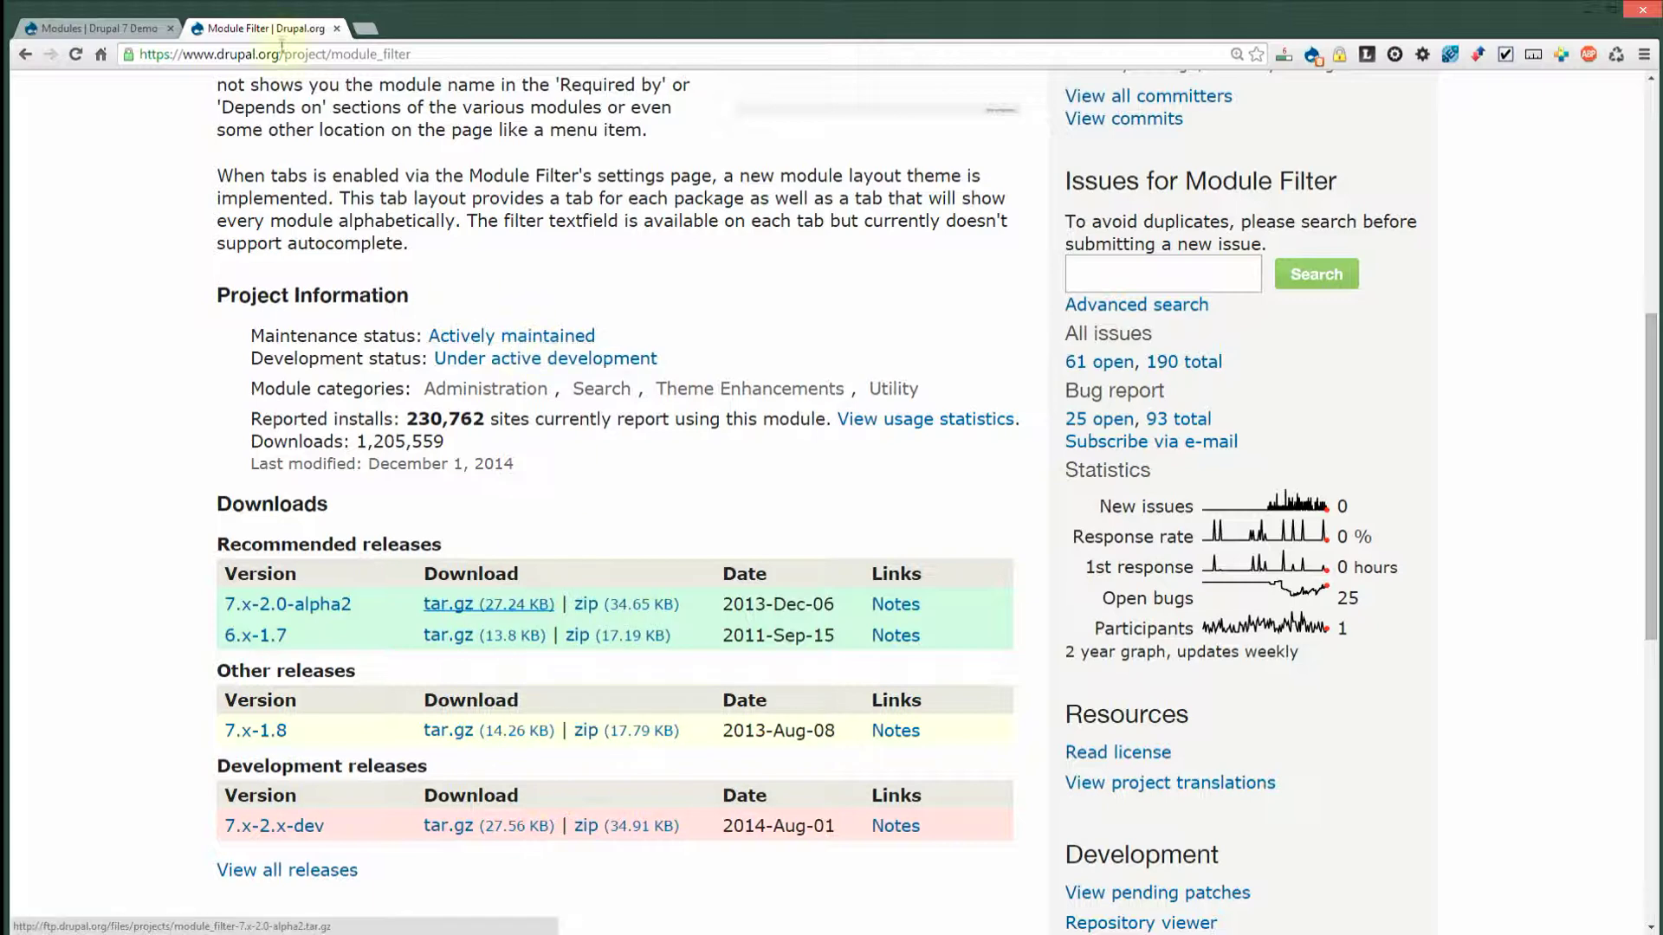
click(95, 28)
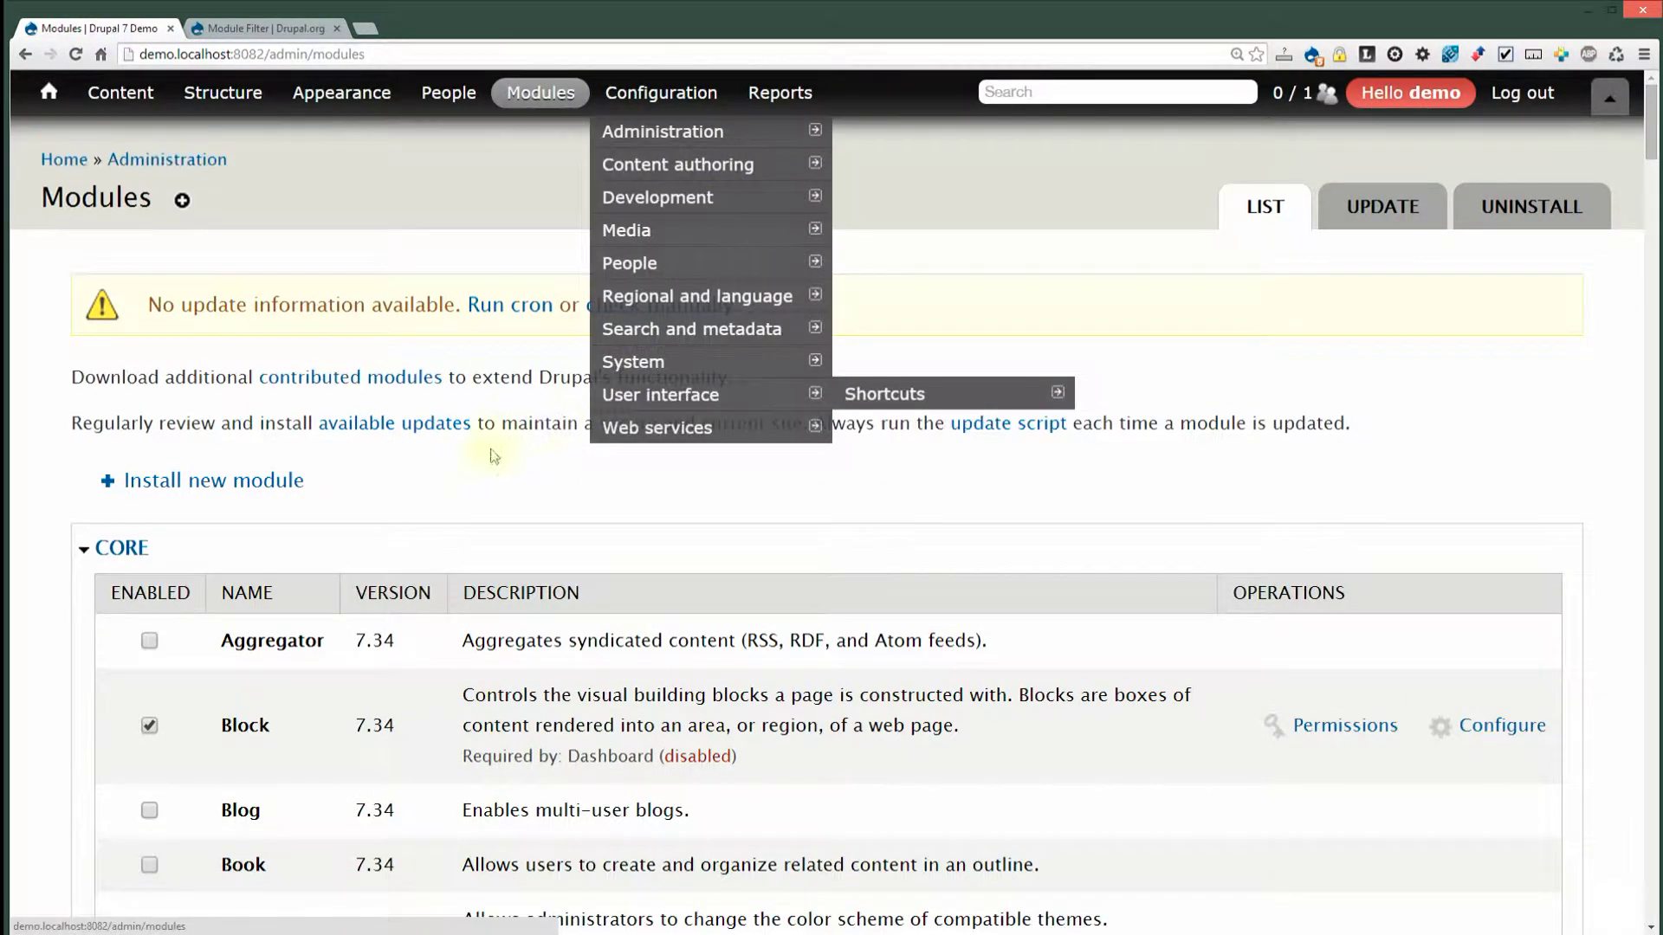
click(247, 479)
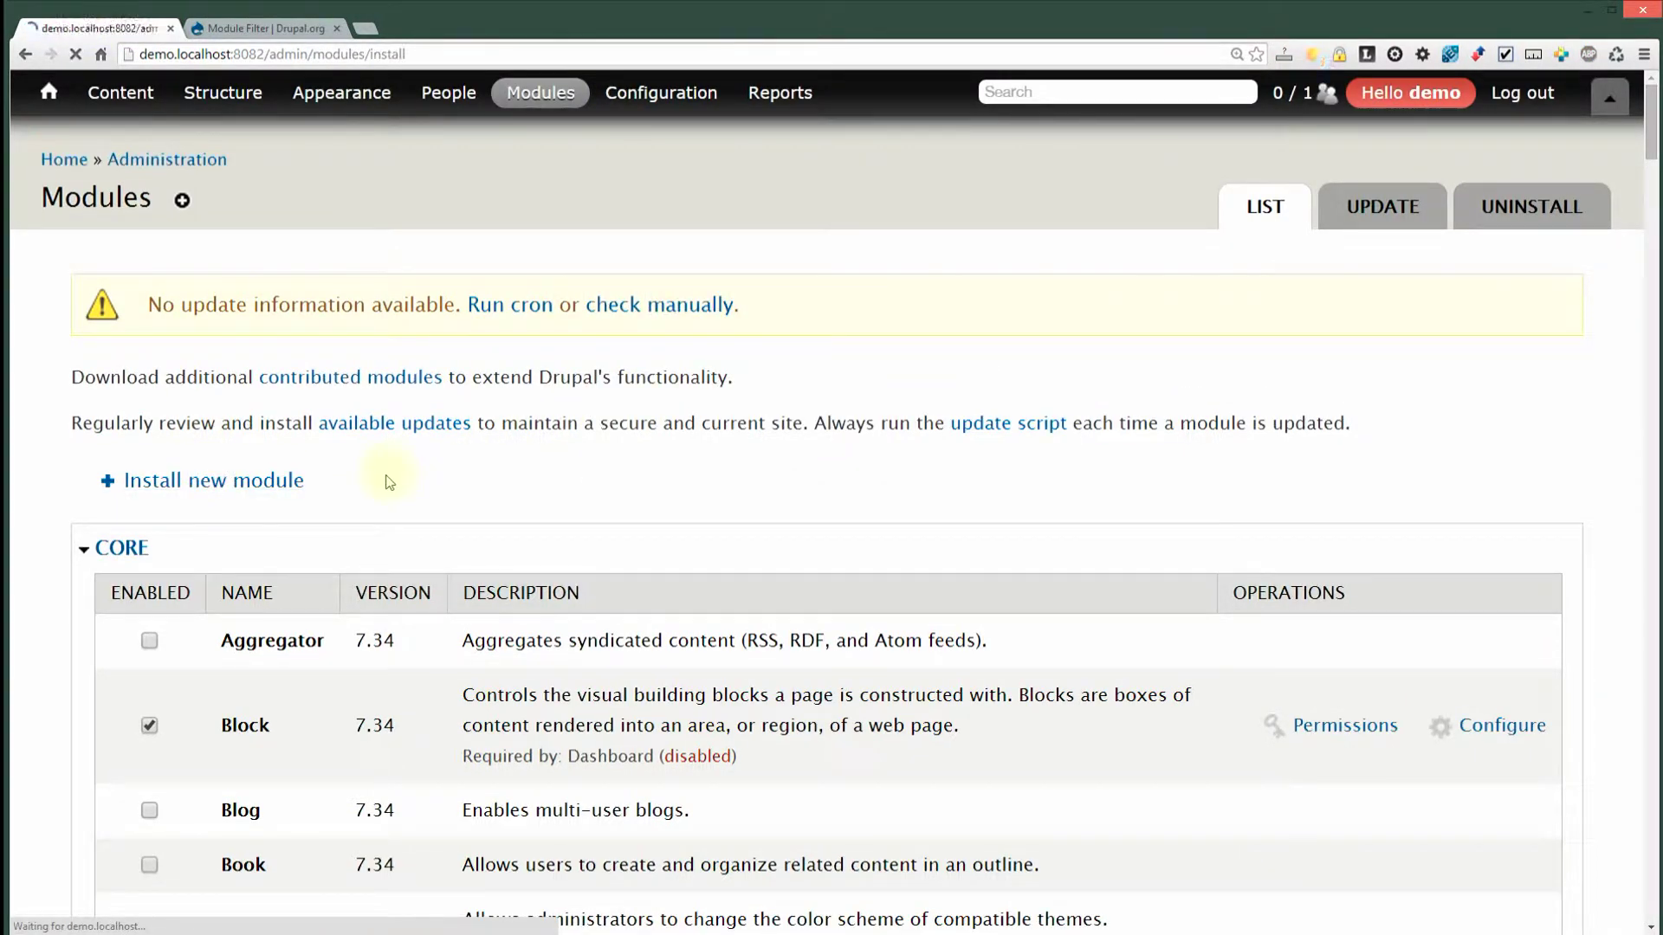
click(209, 392)
key(ctrl+v)
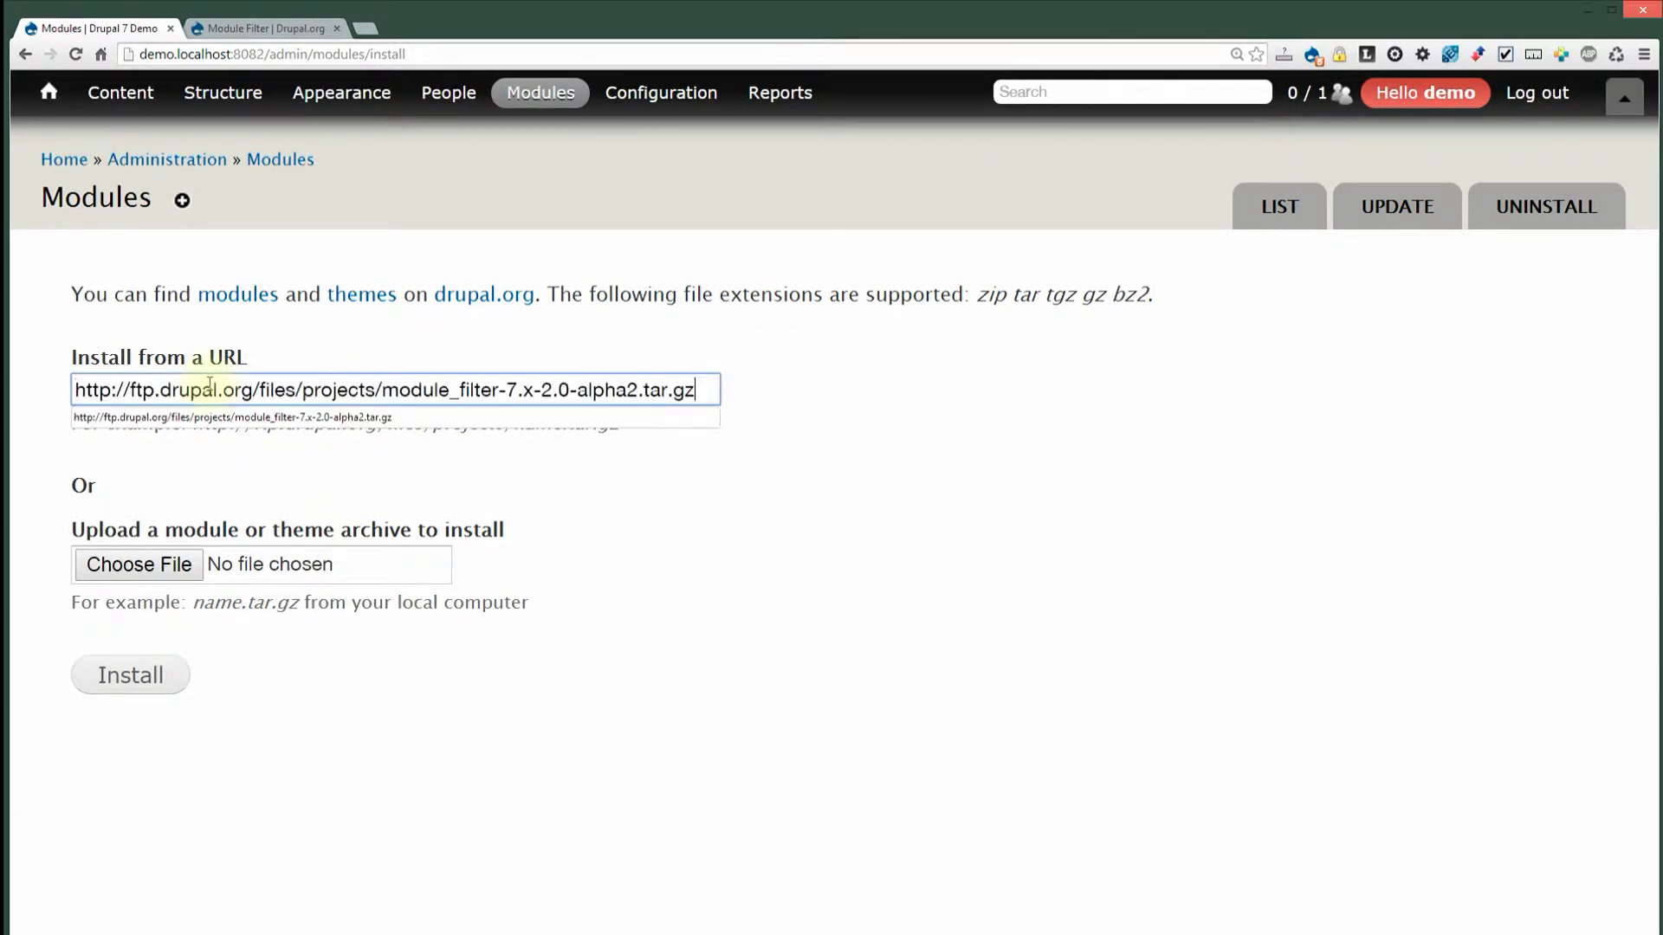
click(395, 345)
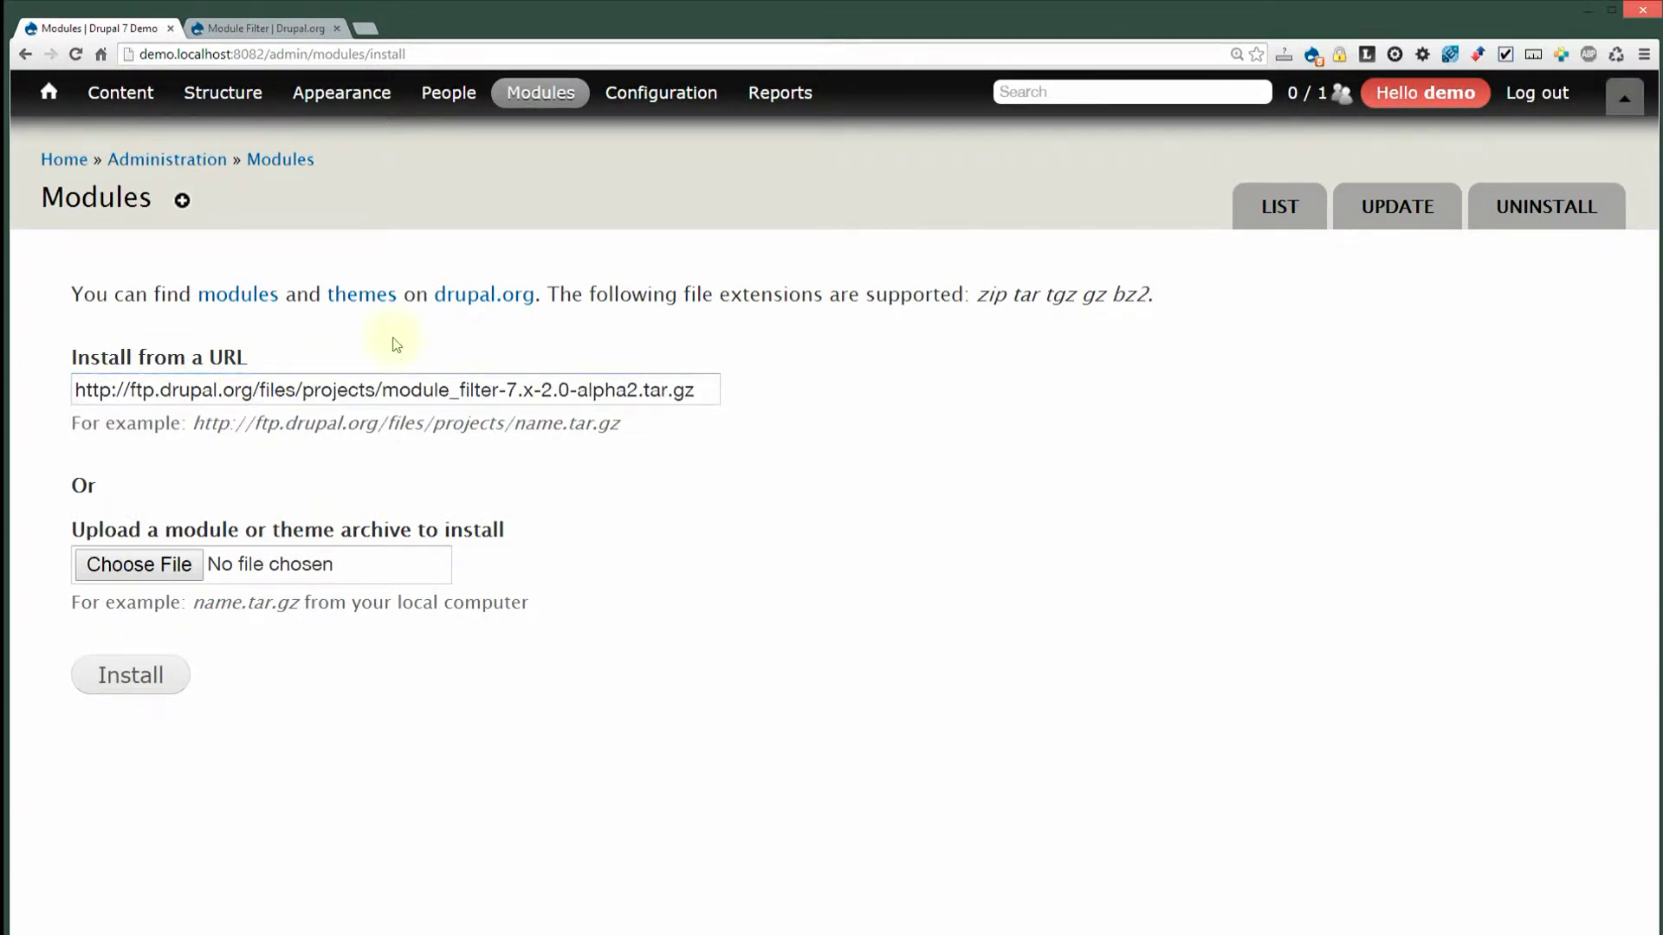
click(162, 698)
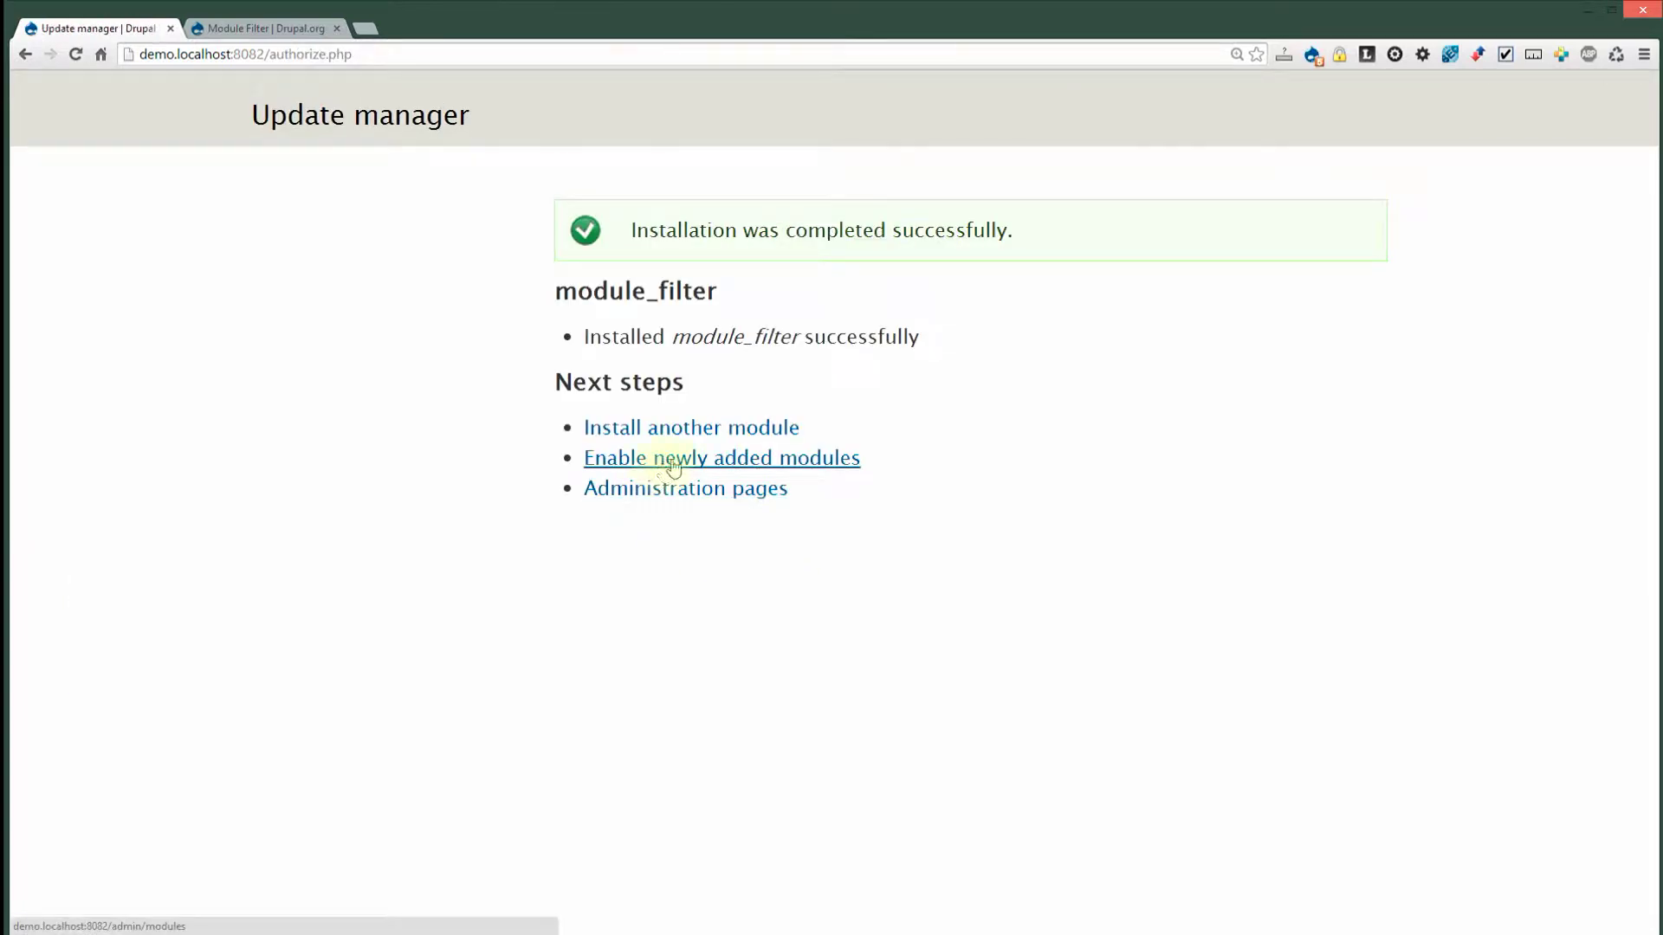
Go on to enabling newly added modules and look through the module list for the Module filter entry under Administration
click(840, 456)
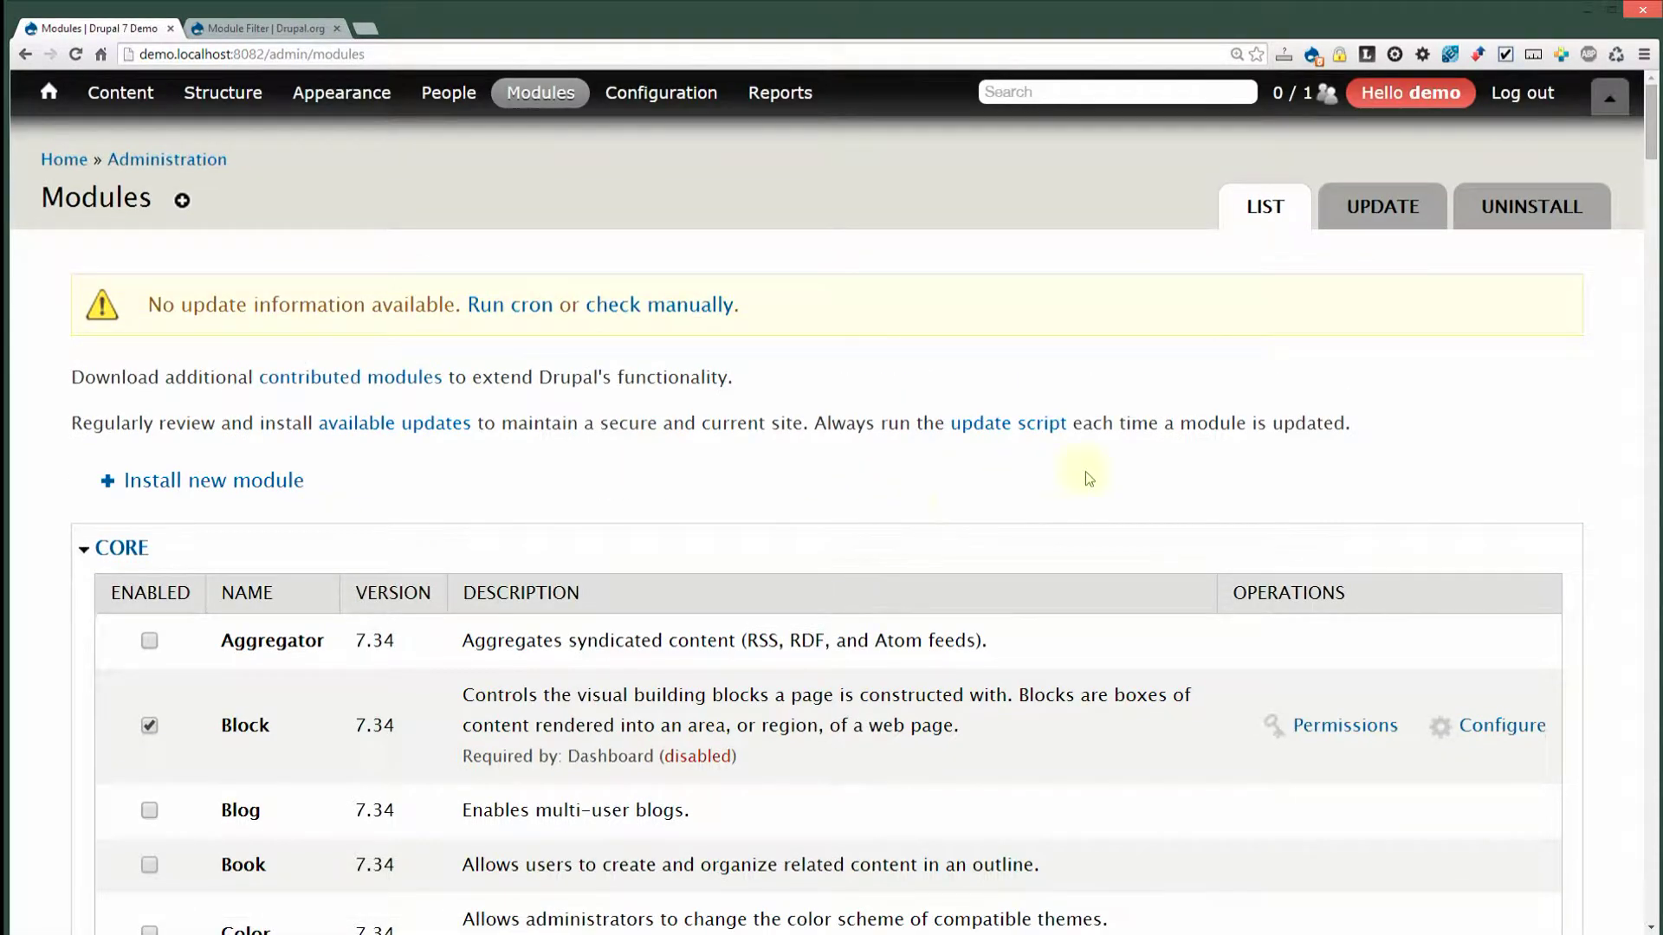
scroll(341, 554, down, 7)
scroll(516, 700, down, 20)
scroll(519, 690, down, 8)
scroll(516, 684, down, 10)
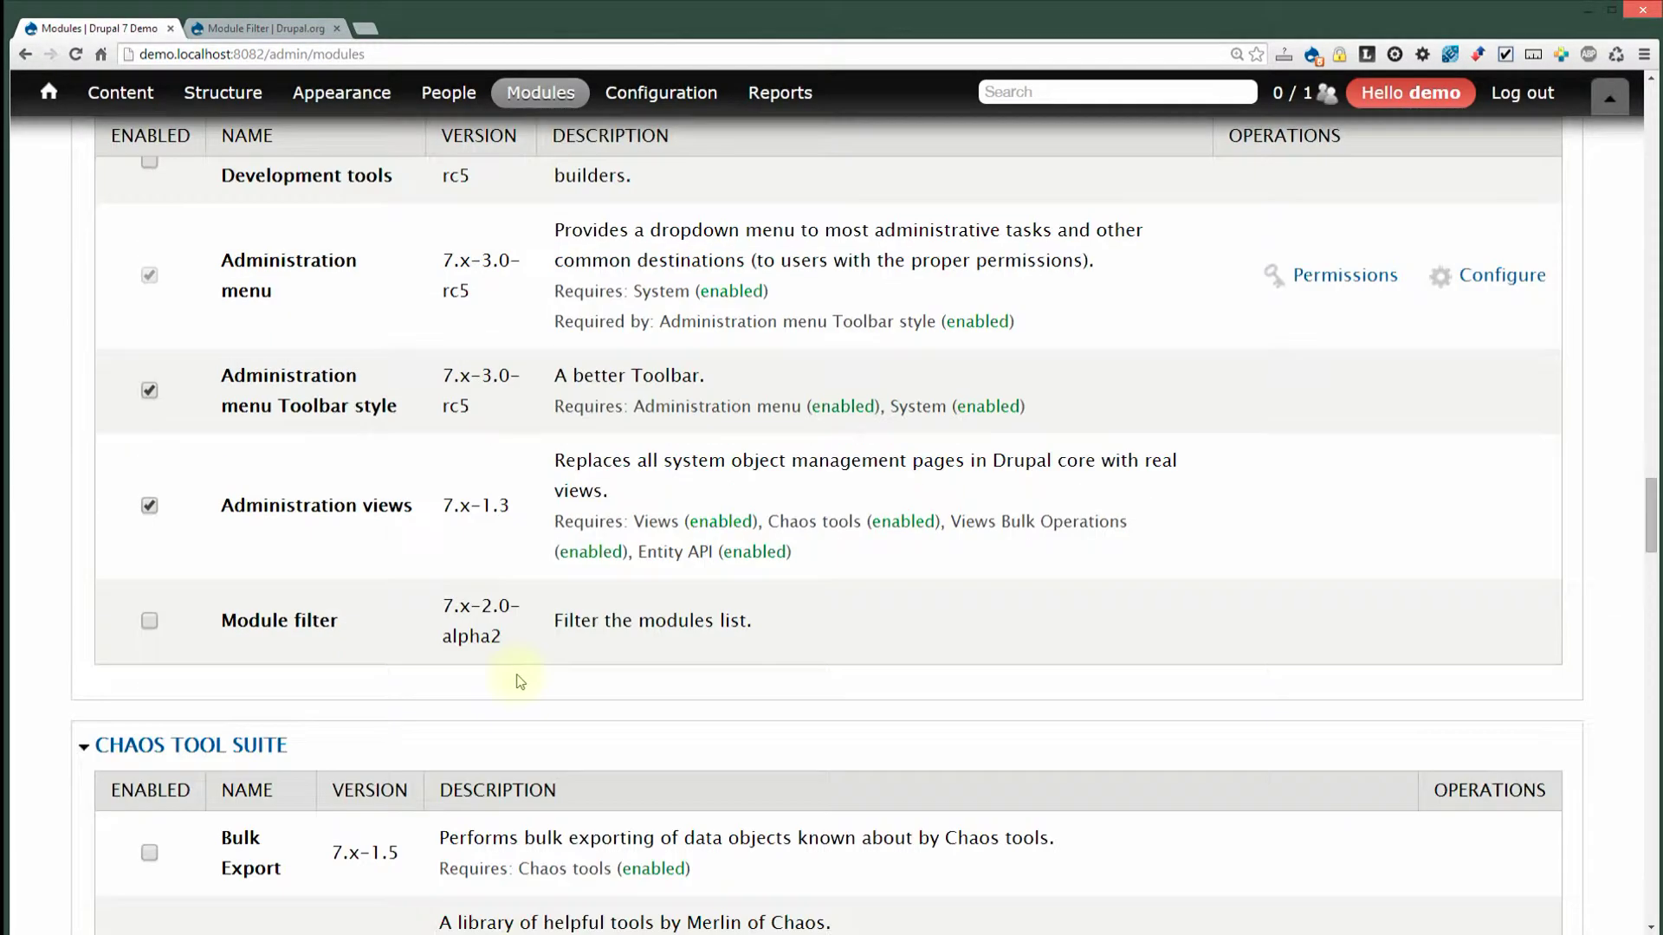
scroll(381, 645, down, 12)
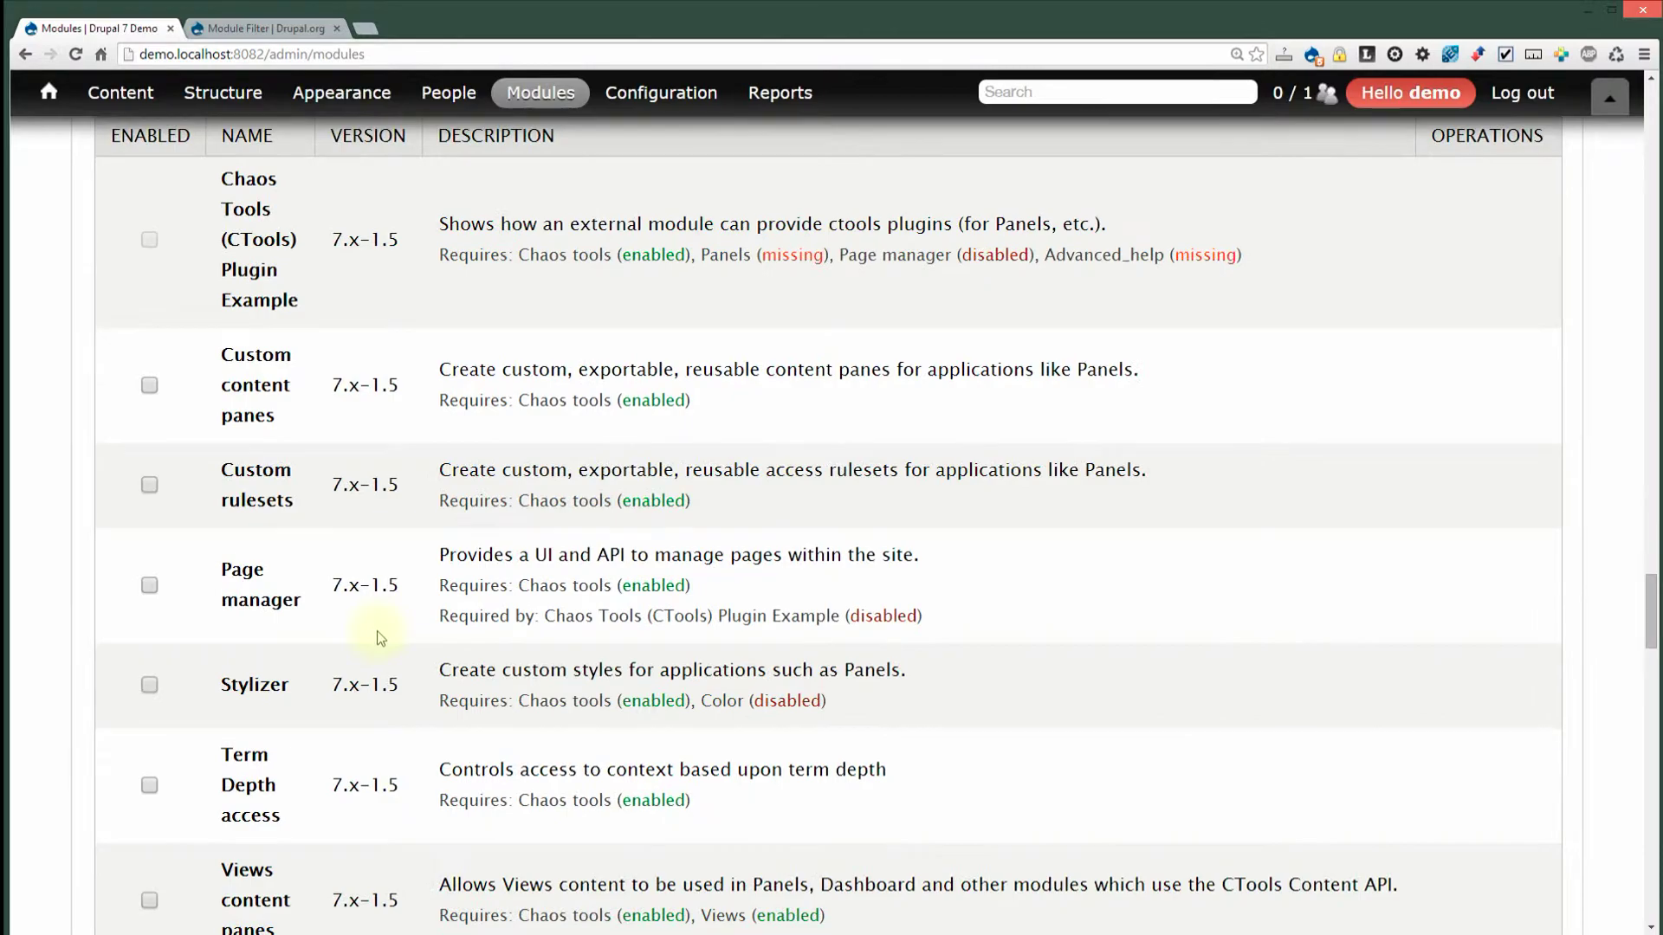
scroll(378, 638, down, 10)
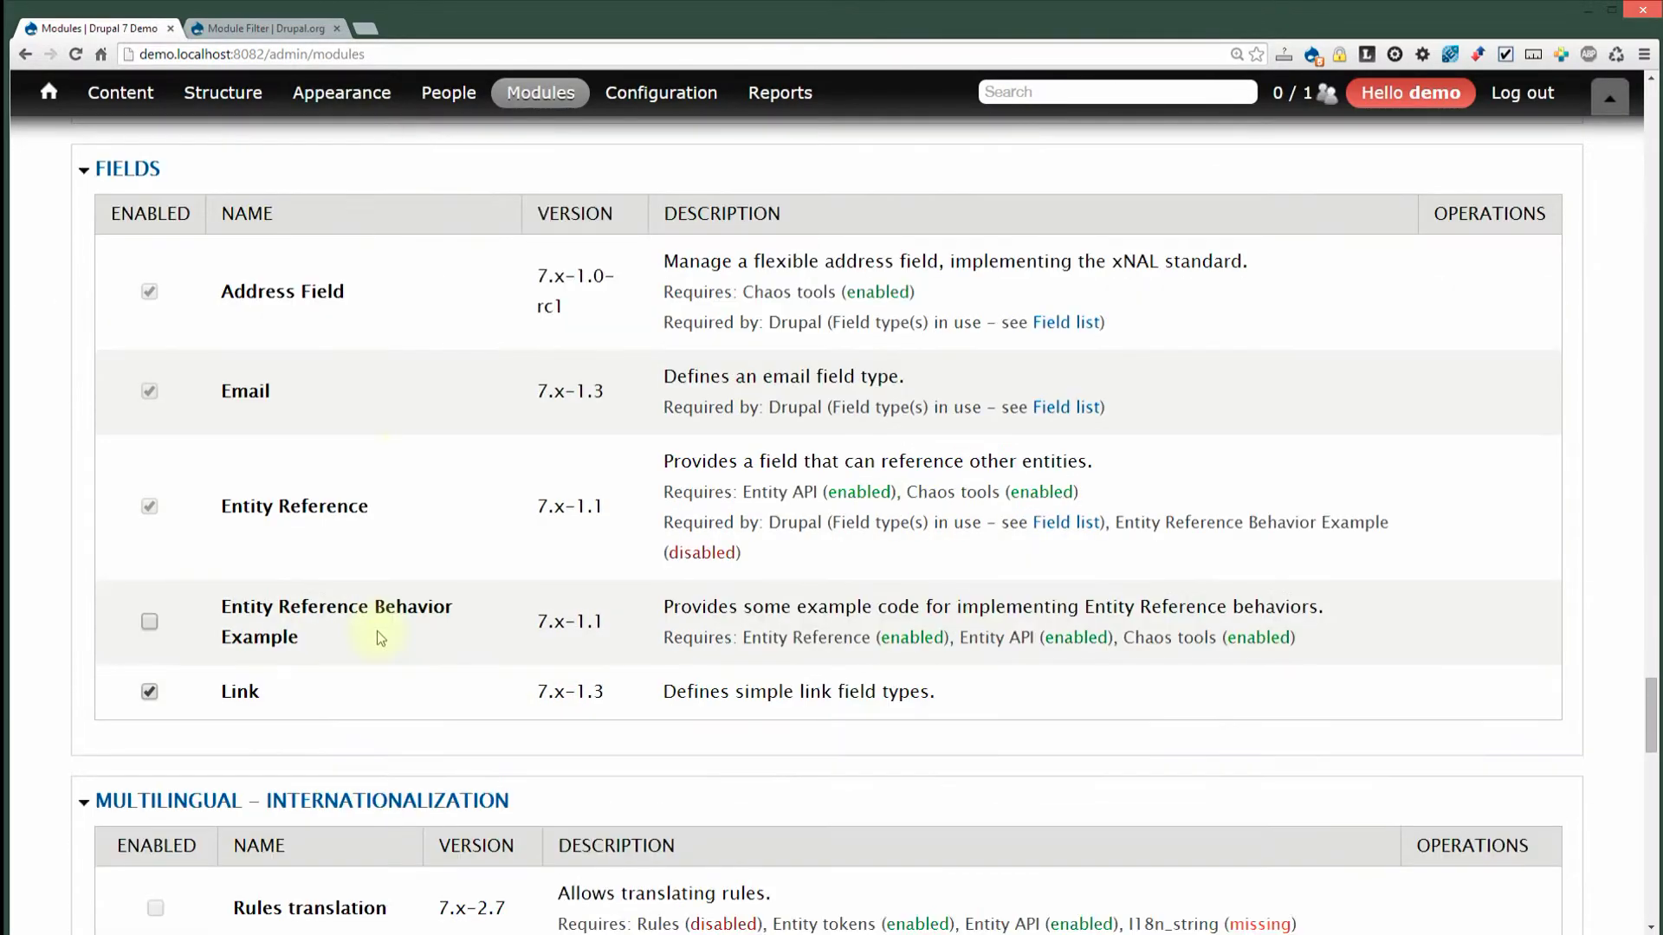
scroll(379, 640, down, 12)
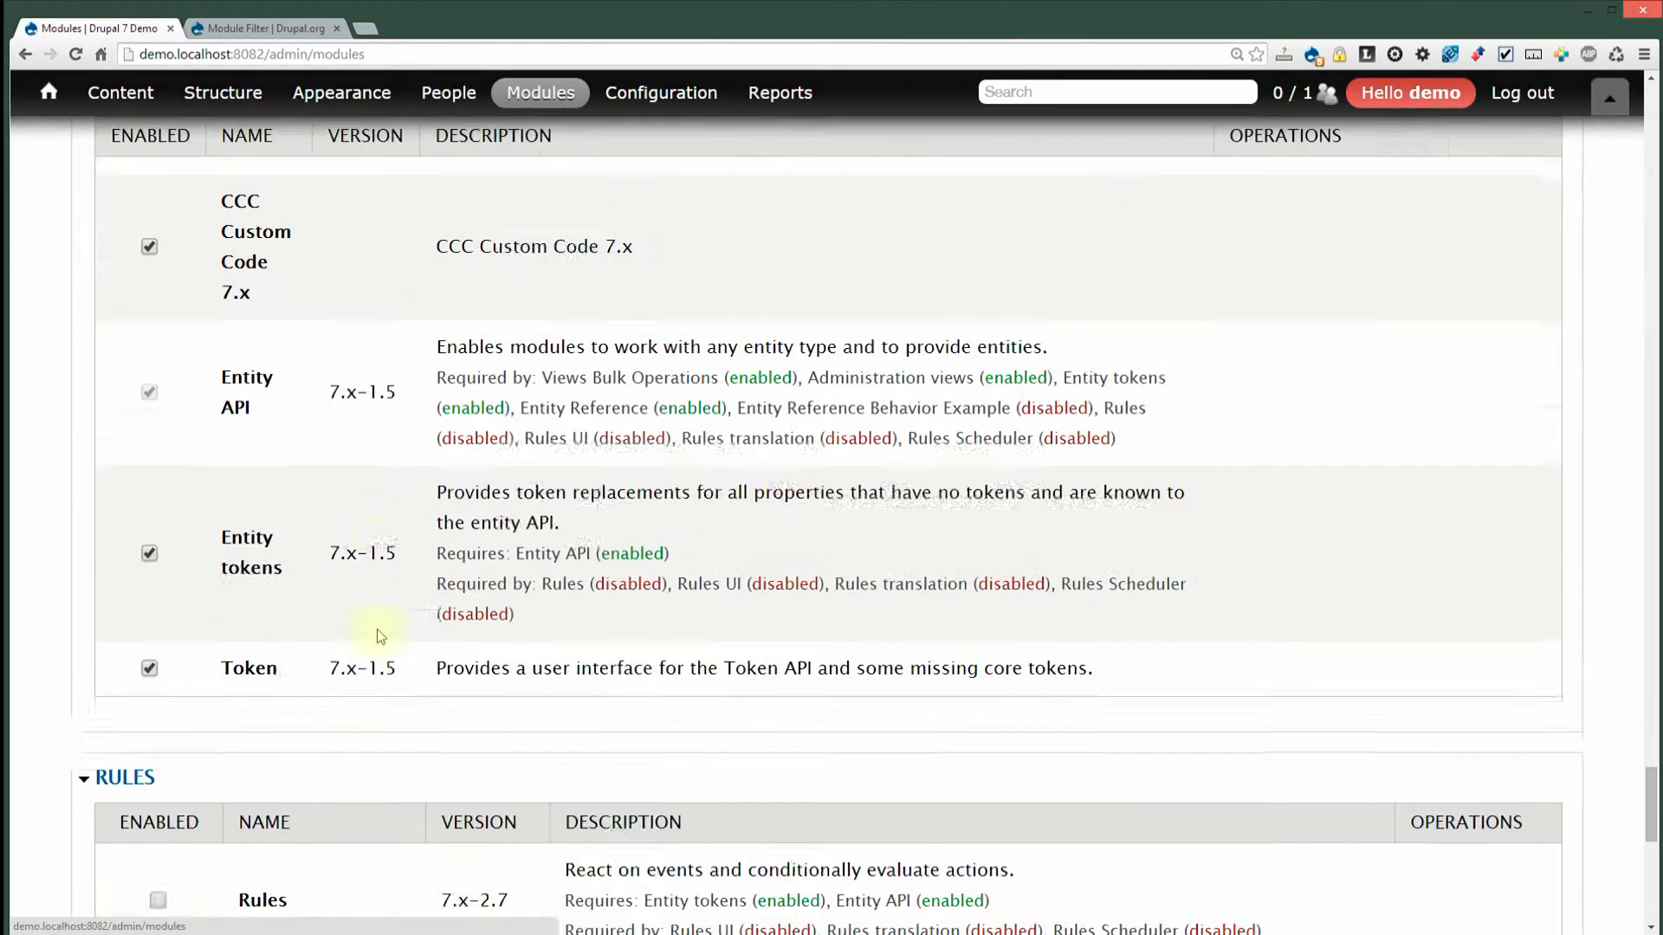
scroll(377, 627, down, 7)
scroll(378, 624, up, 9)
scroll(384, 615, up, 5)
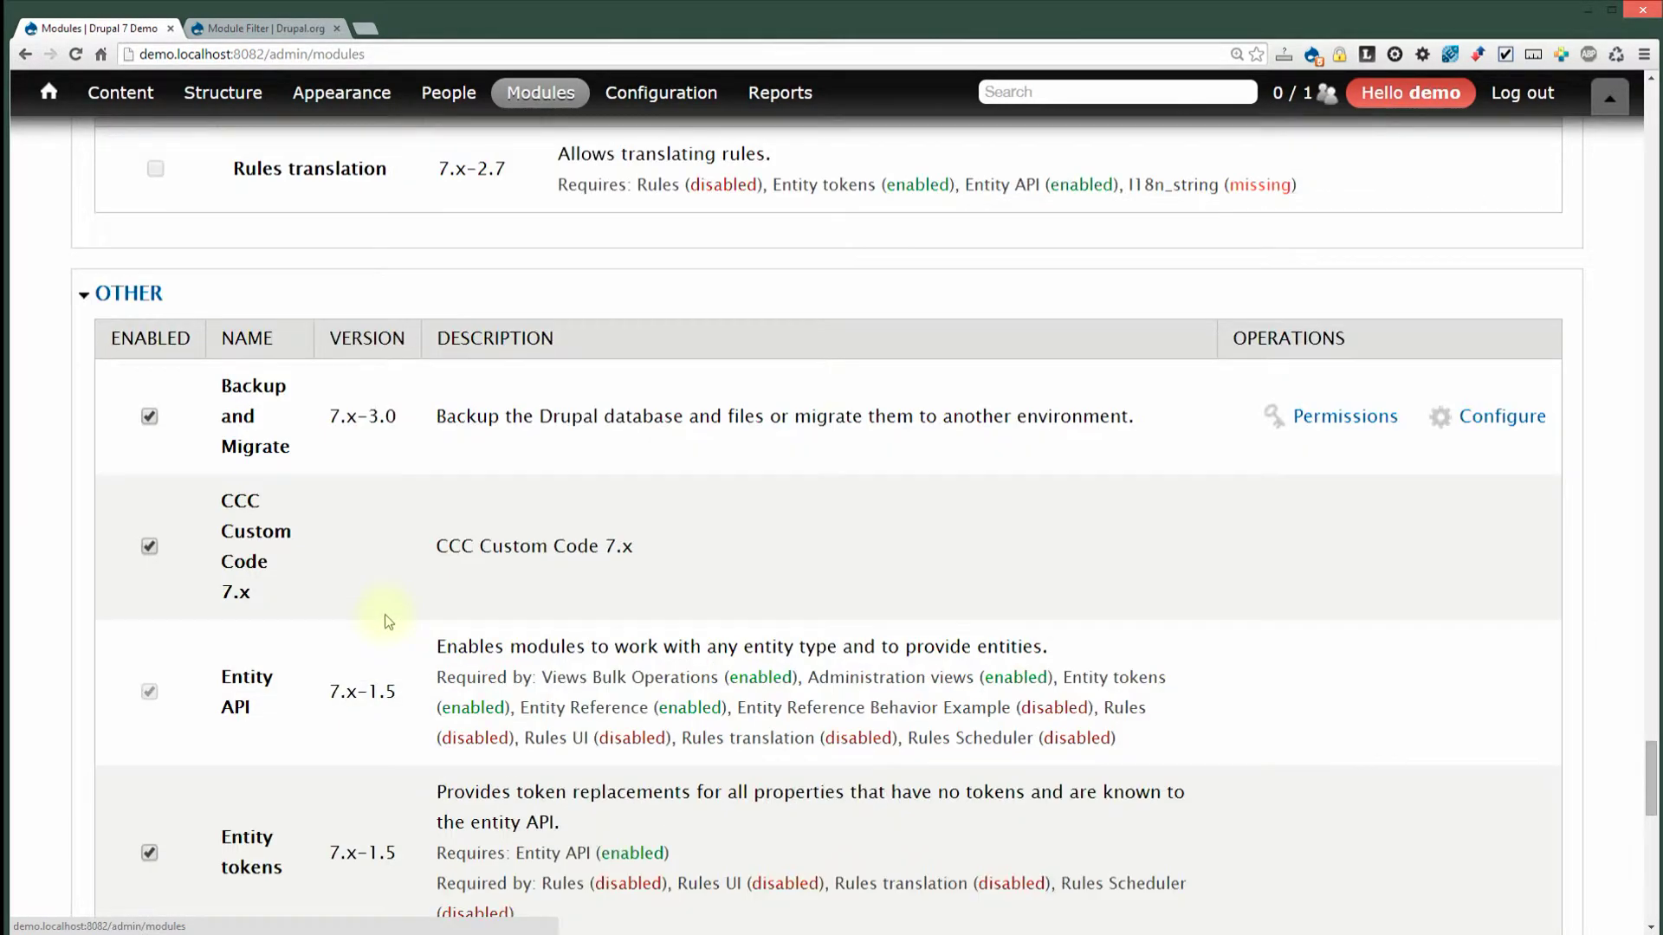
scroll(384, 614, up, 5)
scroll(385, 615, up, 10)
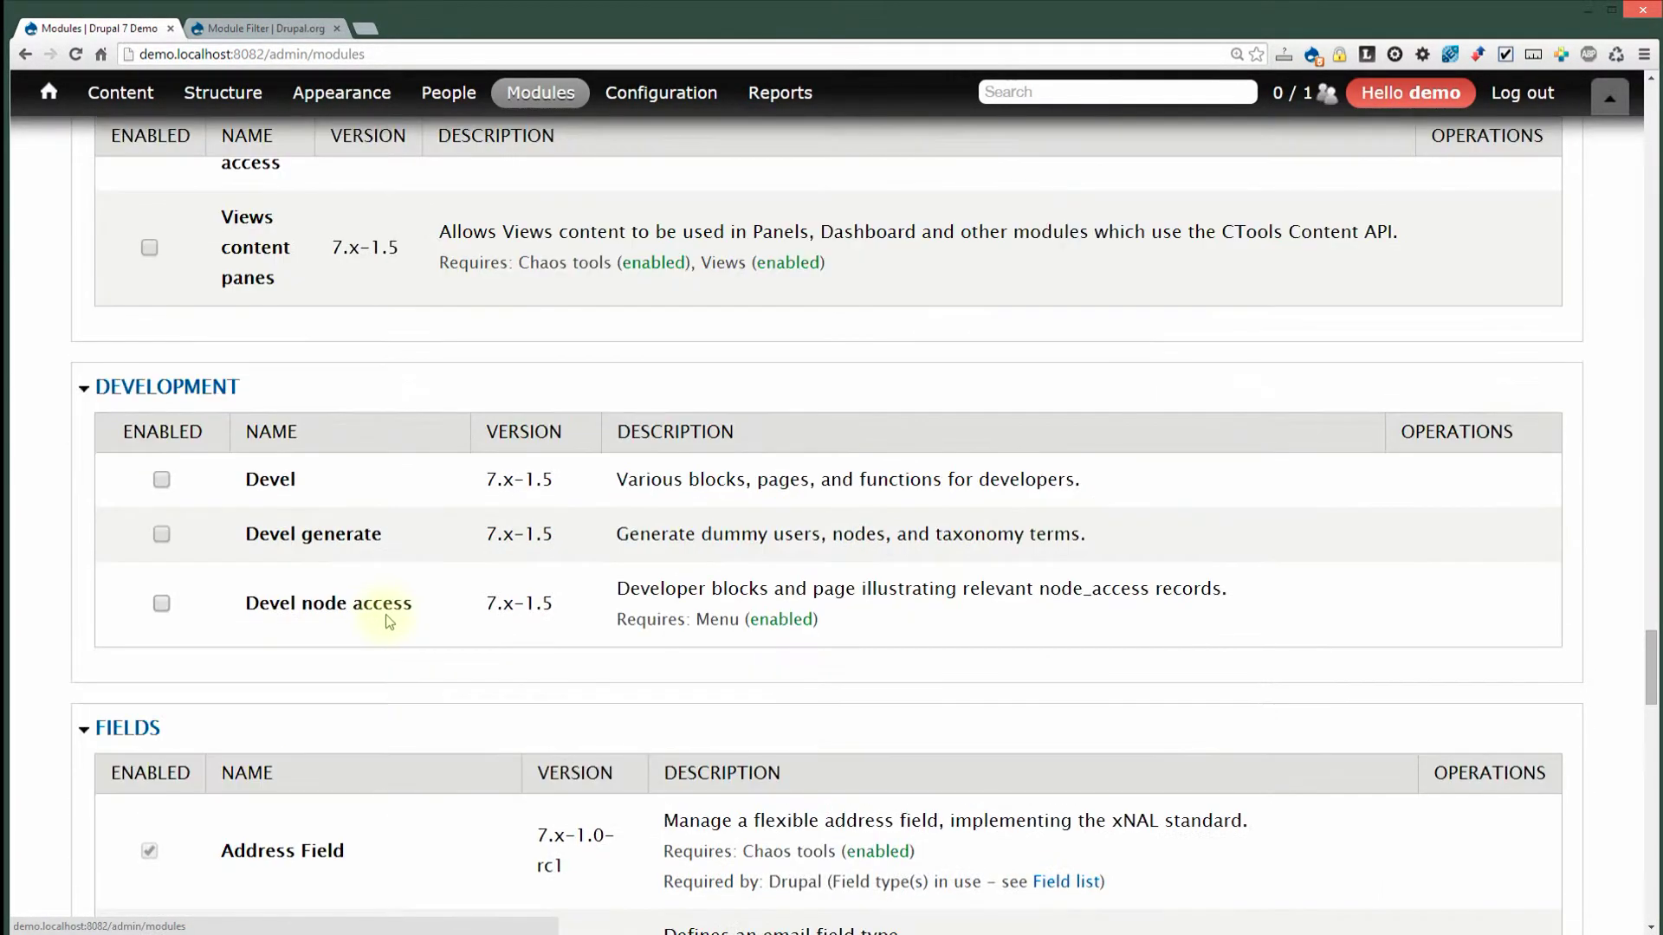
scroll(386, 615, up, 4)
scroll(386, 613, up, 12)
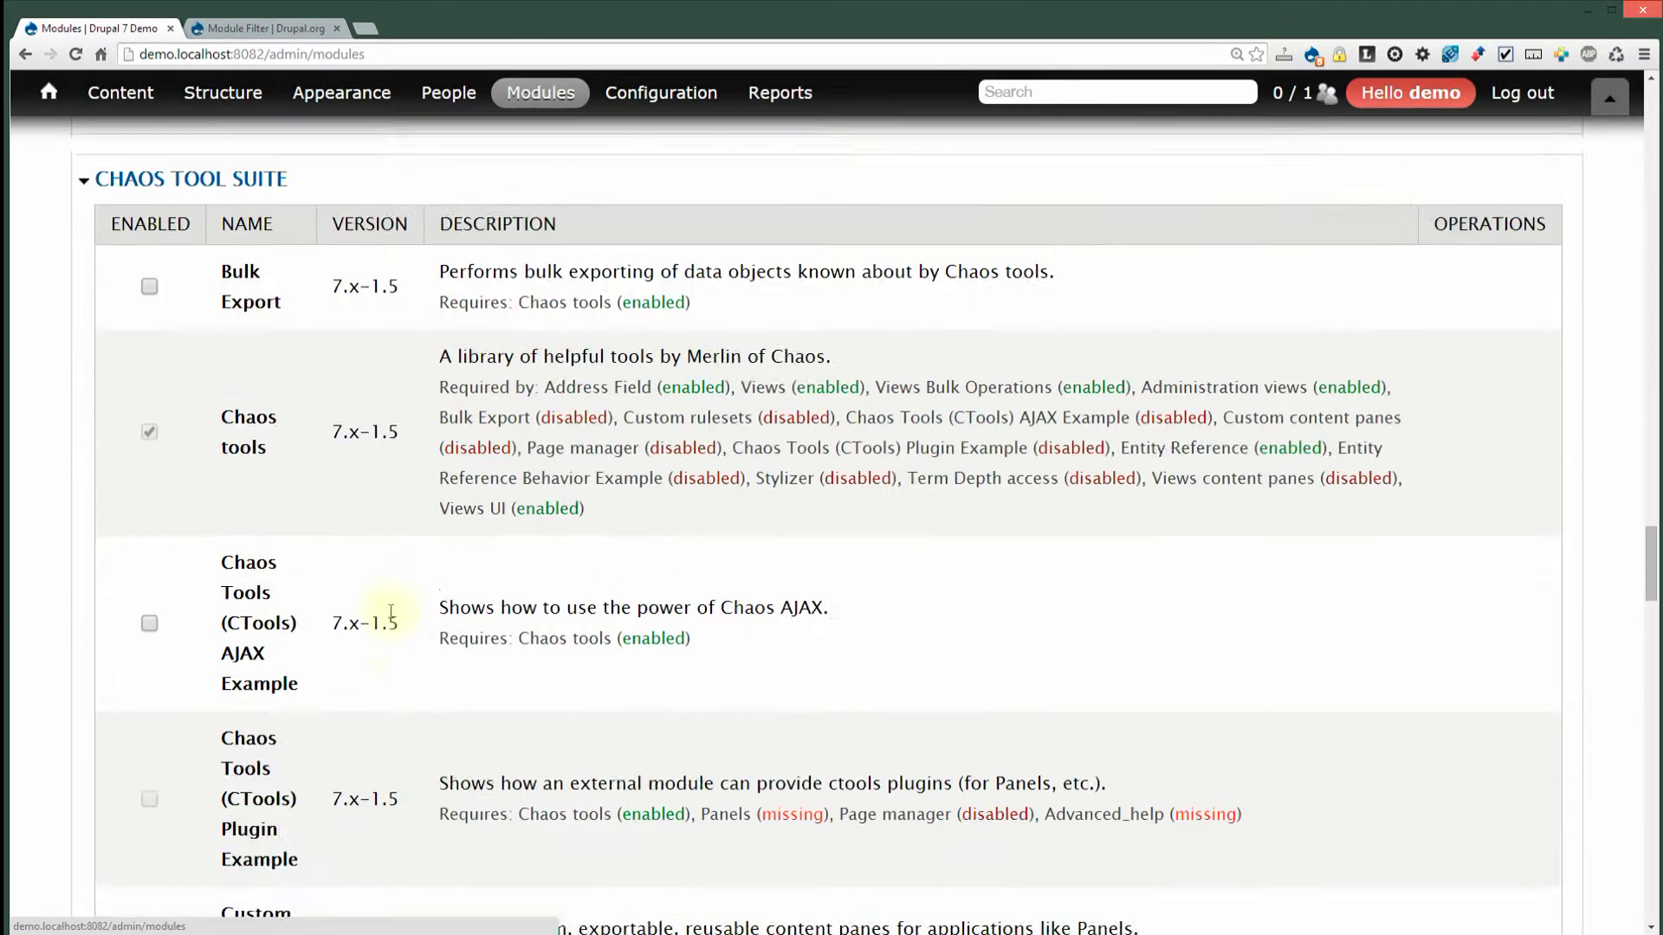
scroll(525, 186, up, 8)
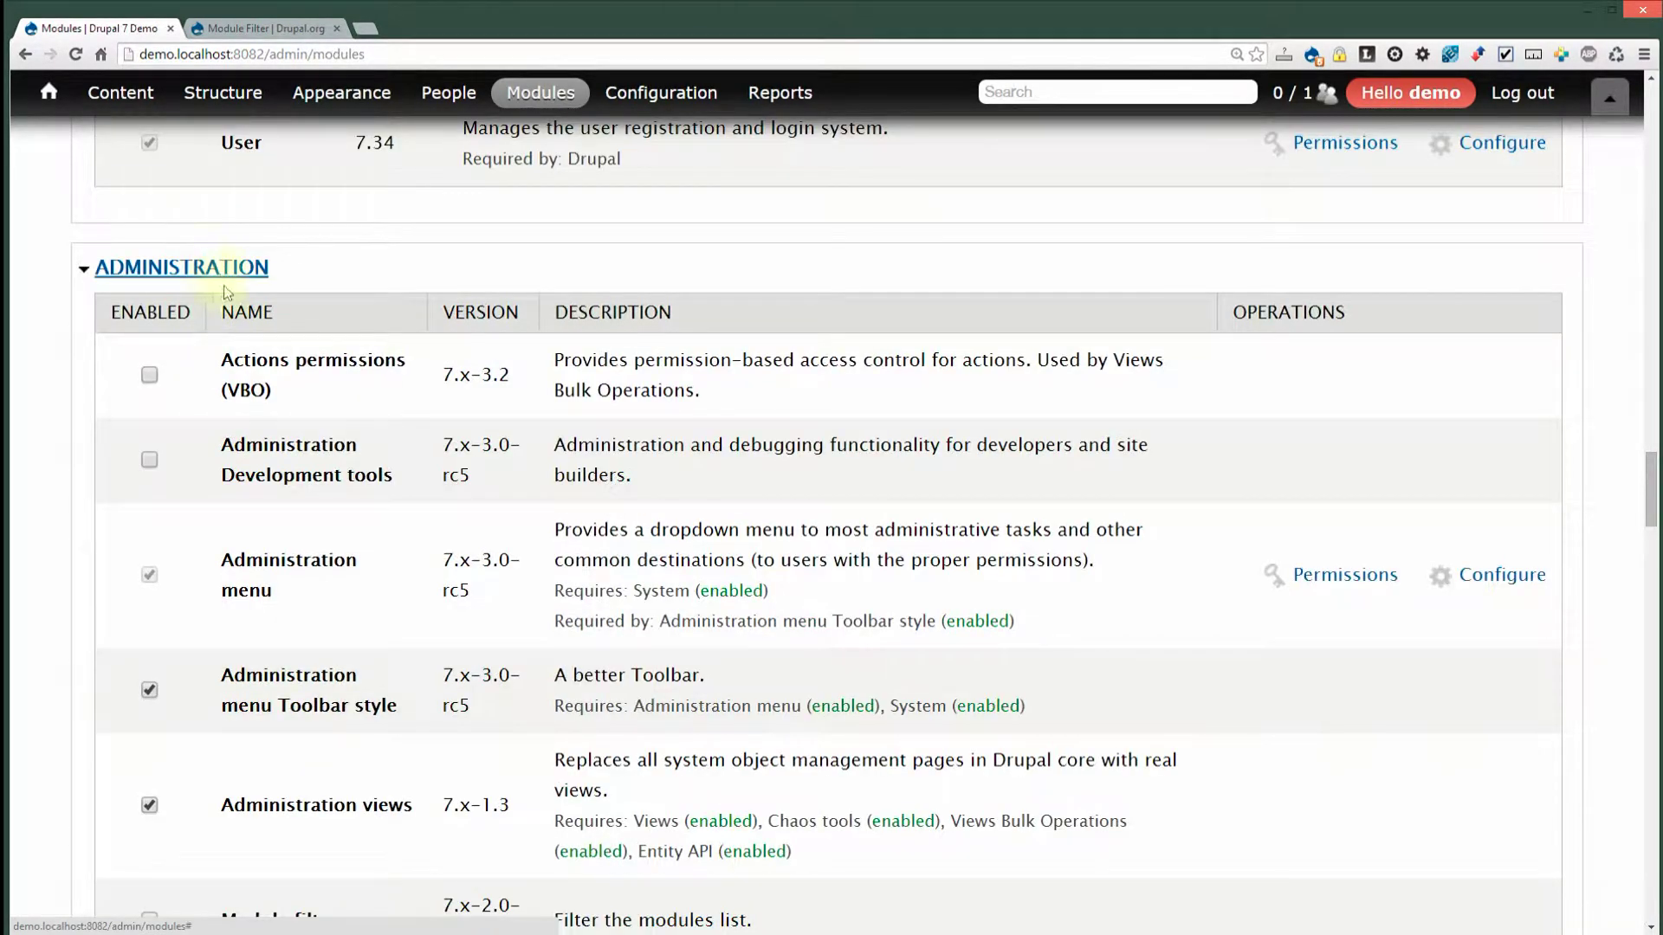
Enable the Module filter module in the Administration group and save the module configuration
scroll(346, 661, down, 6)
click(149, 401)
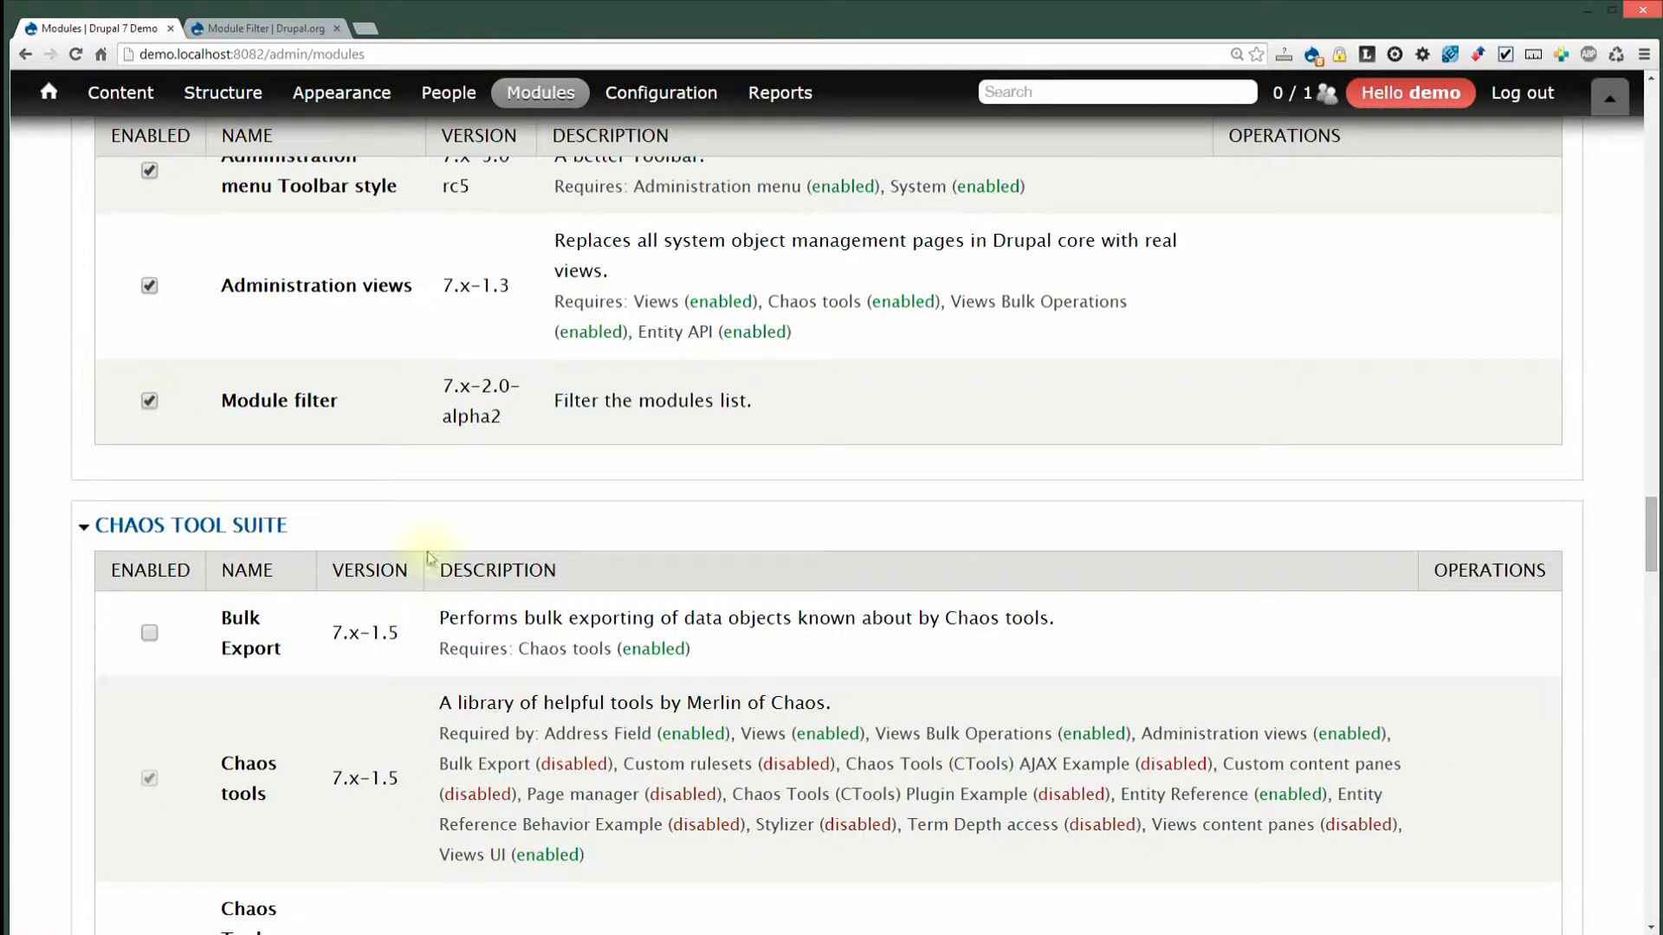
scroll(1036, 620, down, 20)
scroll(585, 560, down, 8)
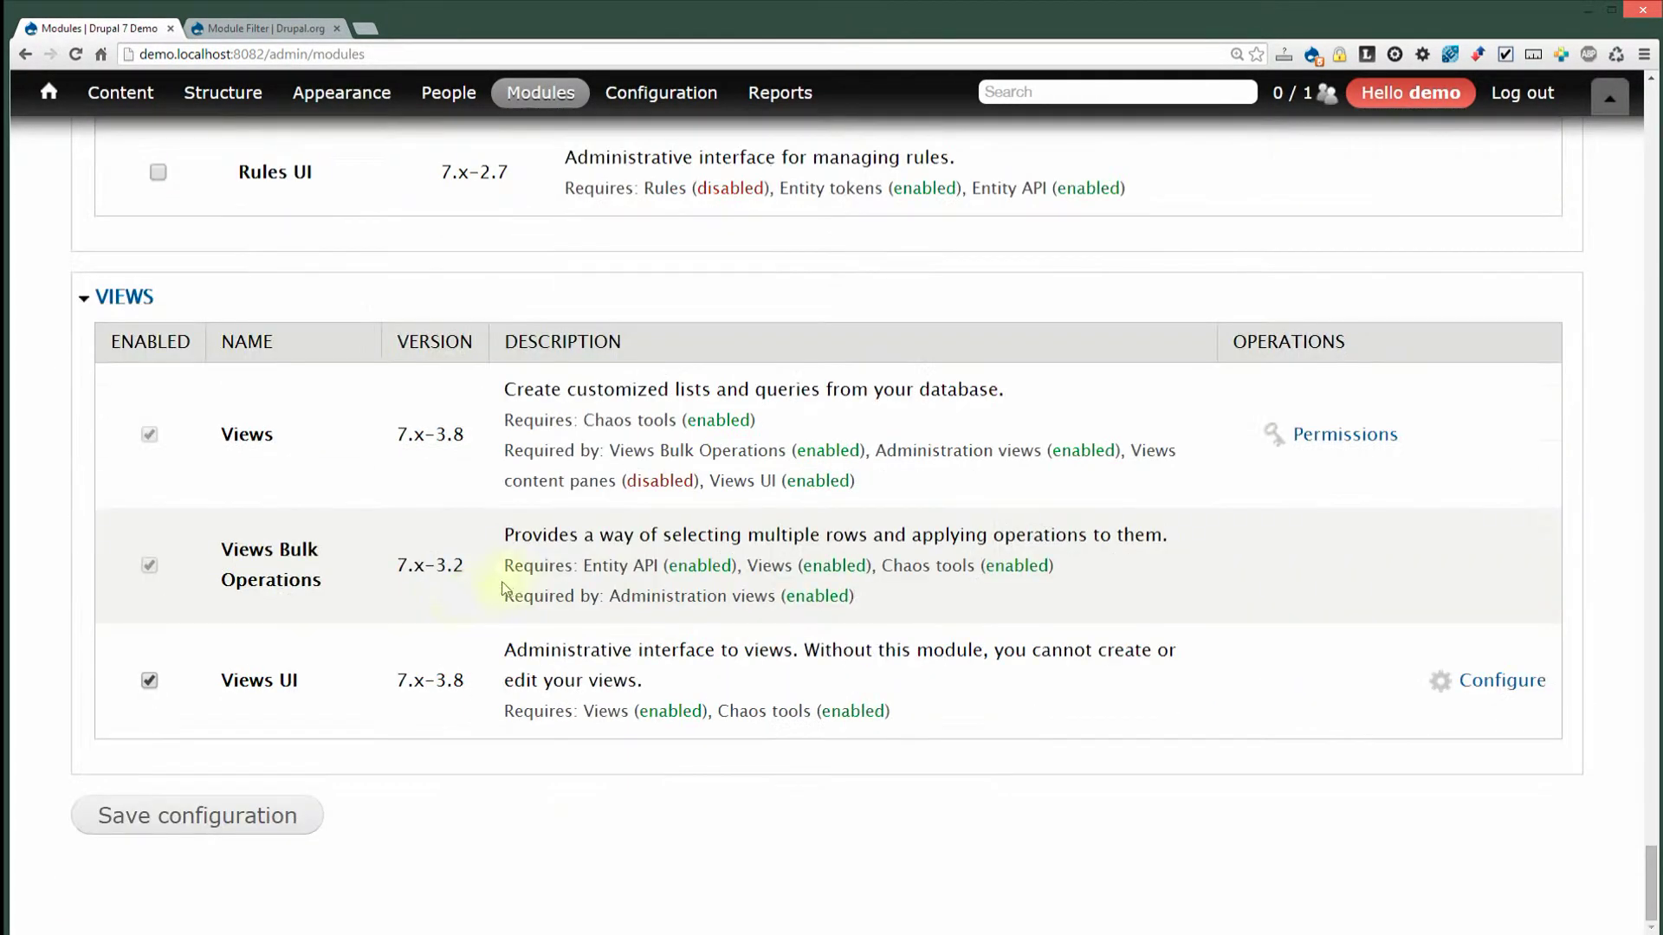
click(136, 812)
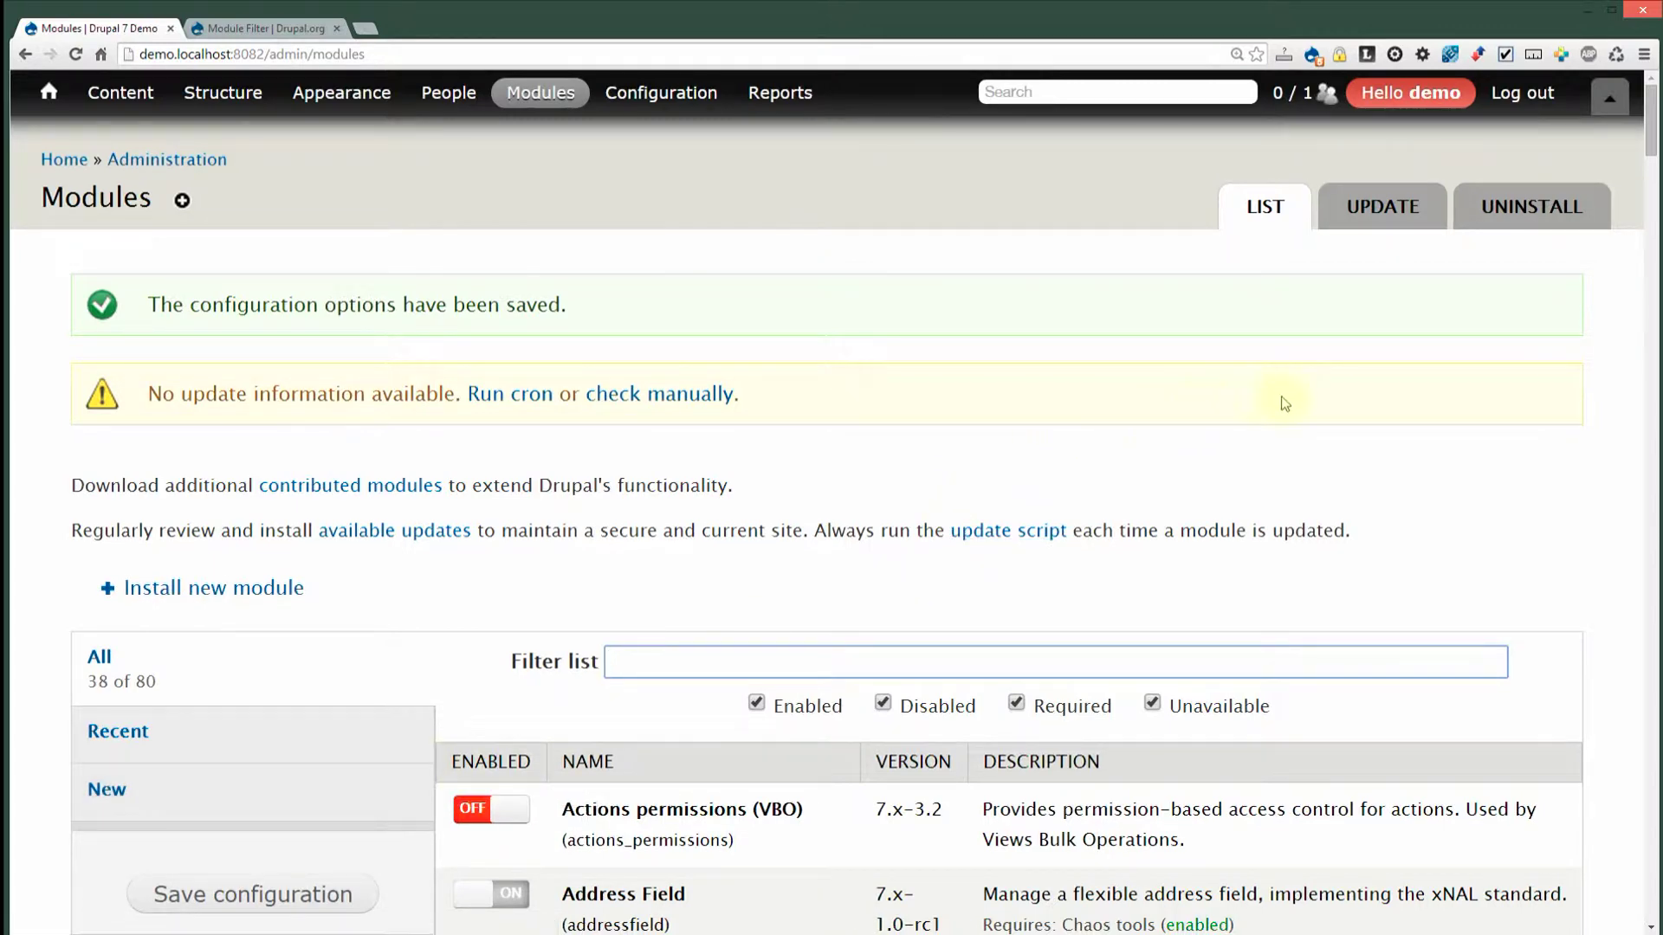
Look over the grouped modules page and review the modules in the Administration group
scroll(424, 627, down, 5)
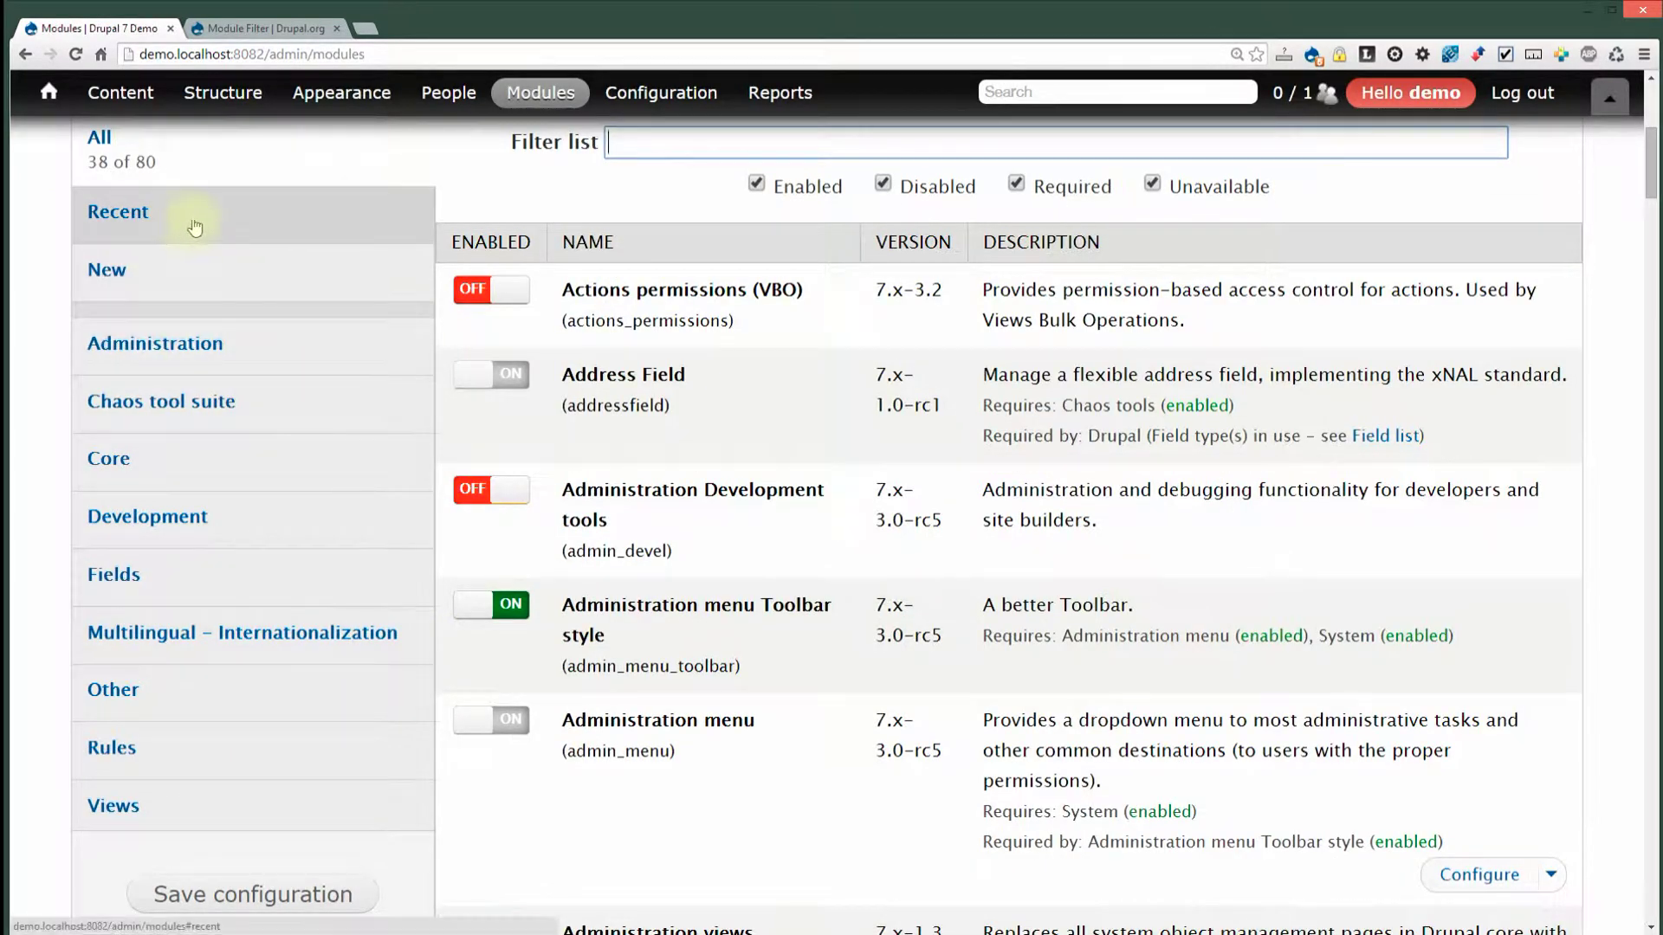
scroll(257, 485, up, 2)
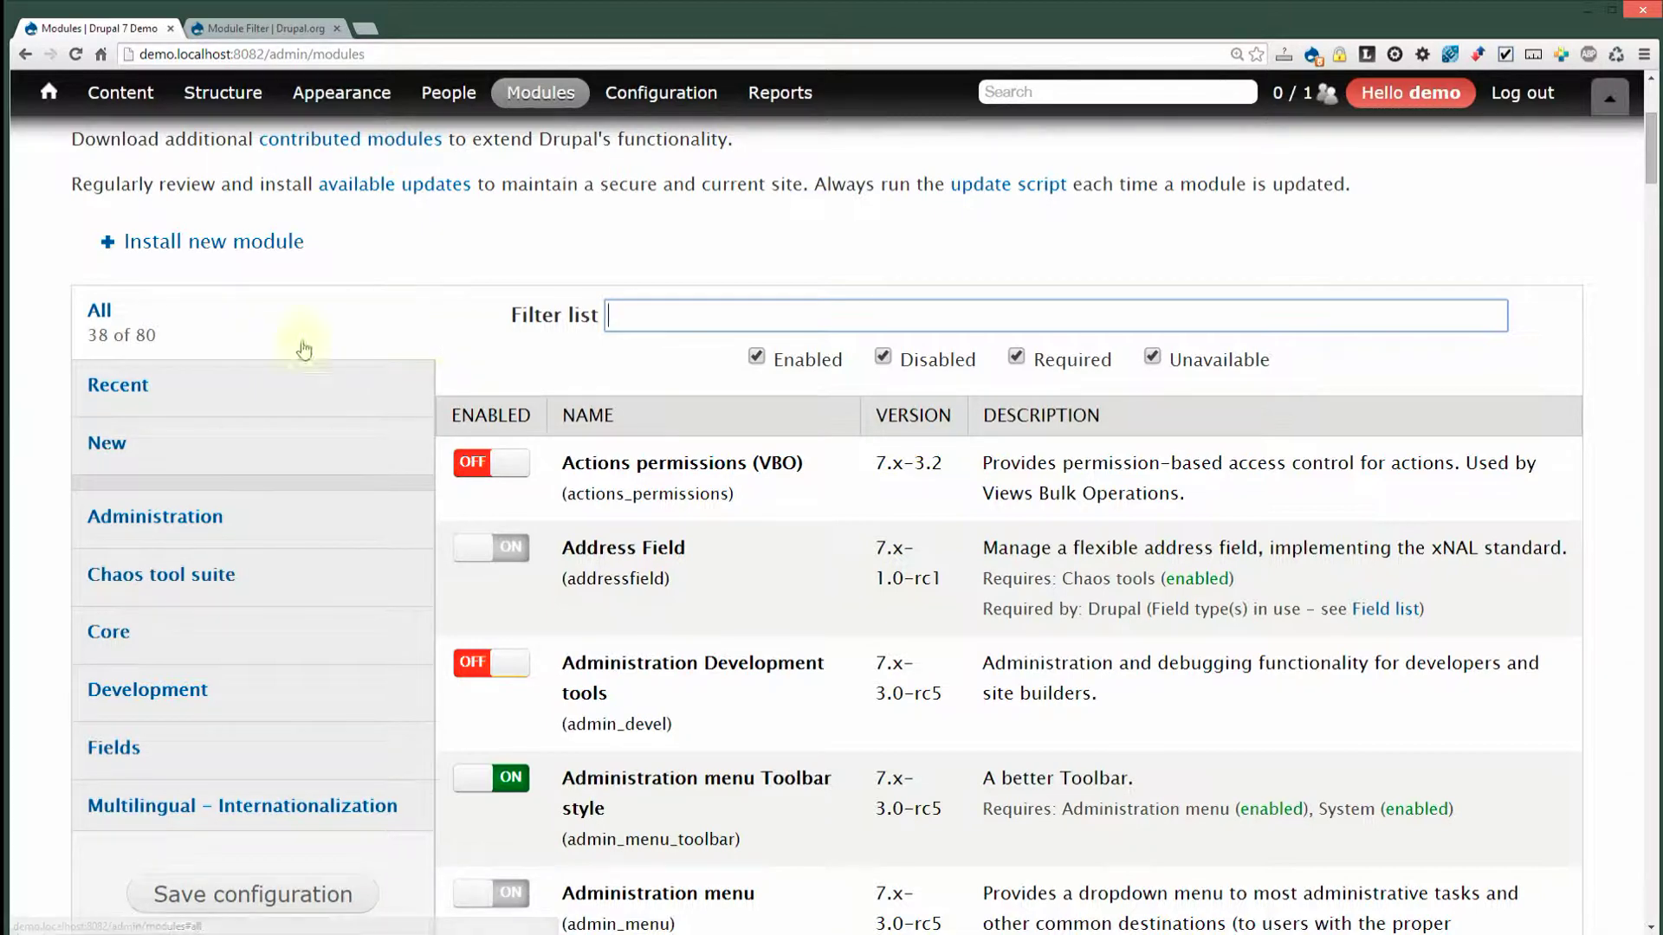
click(284, 530)
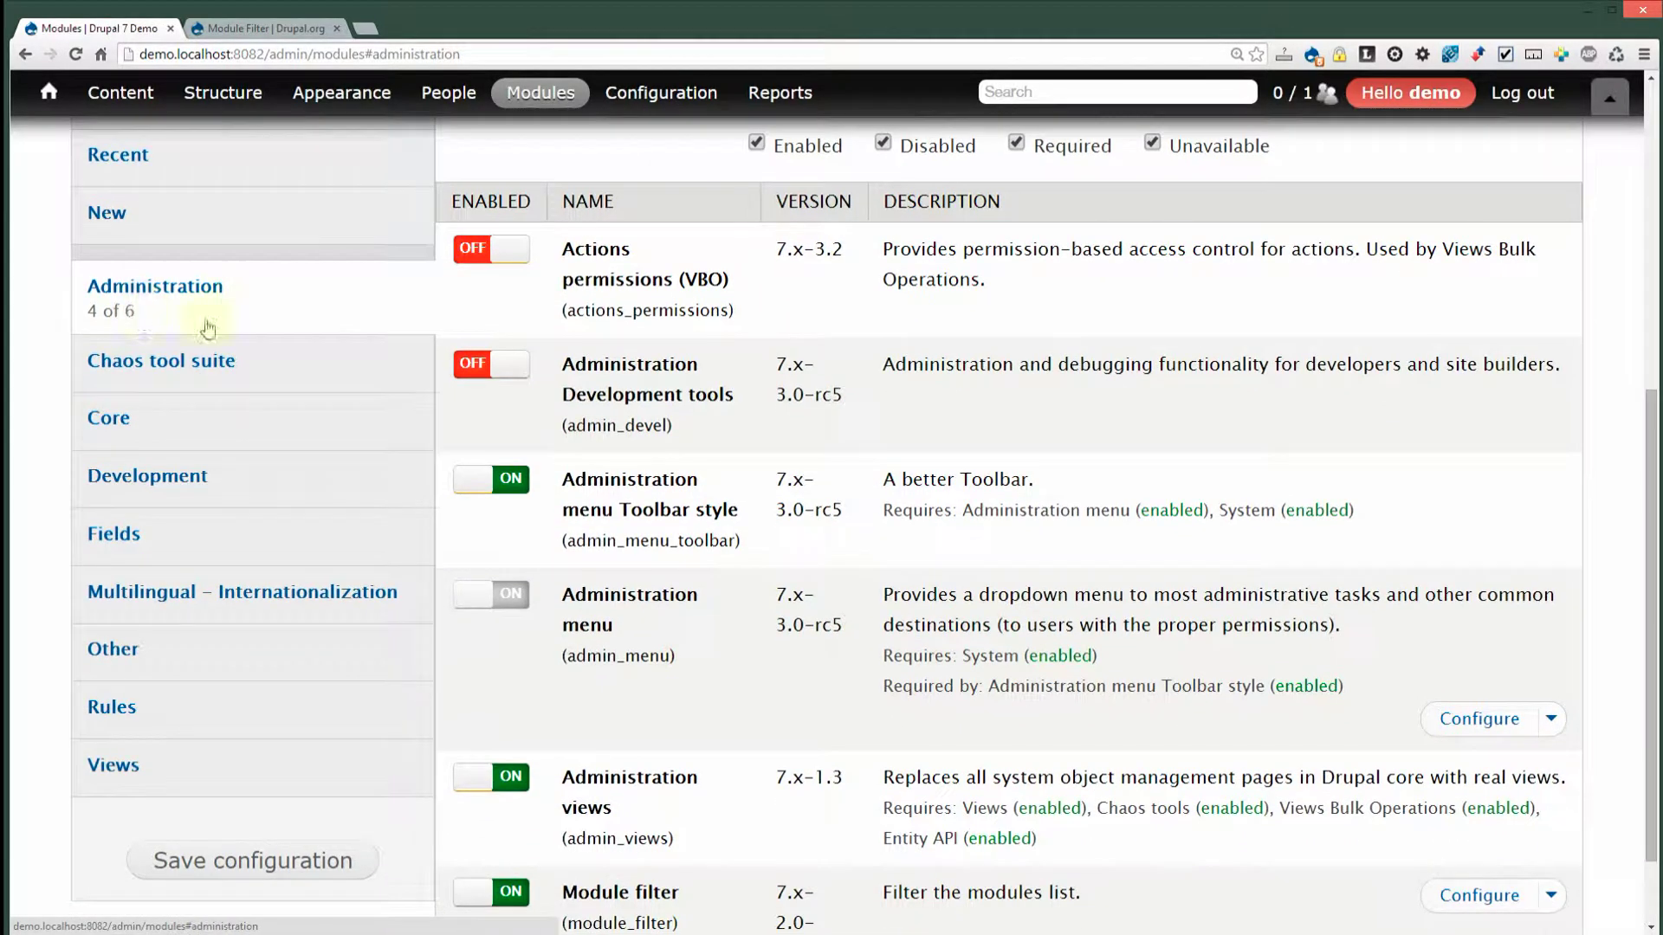
scroll(855, 683, down, 1)
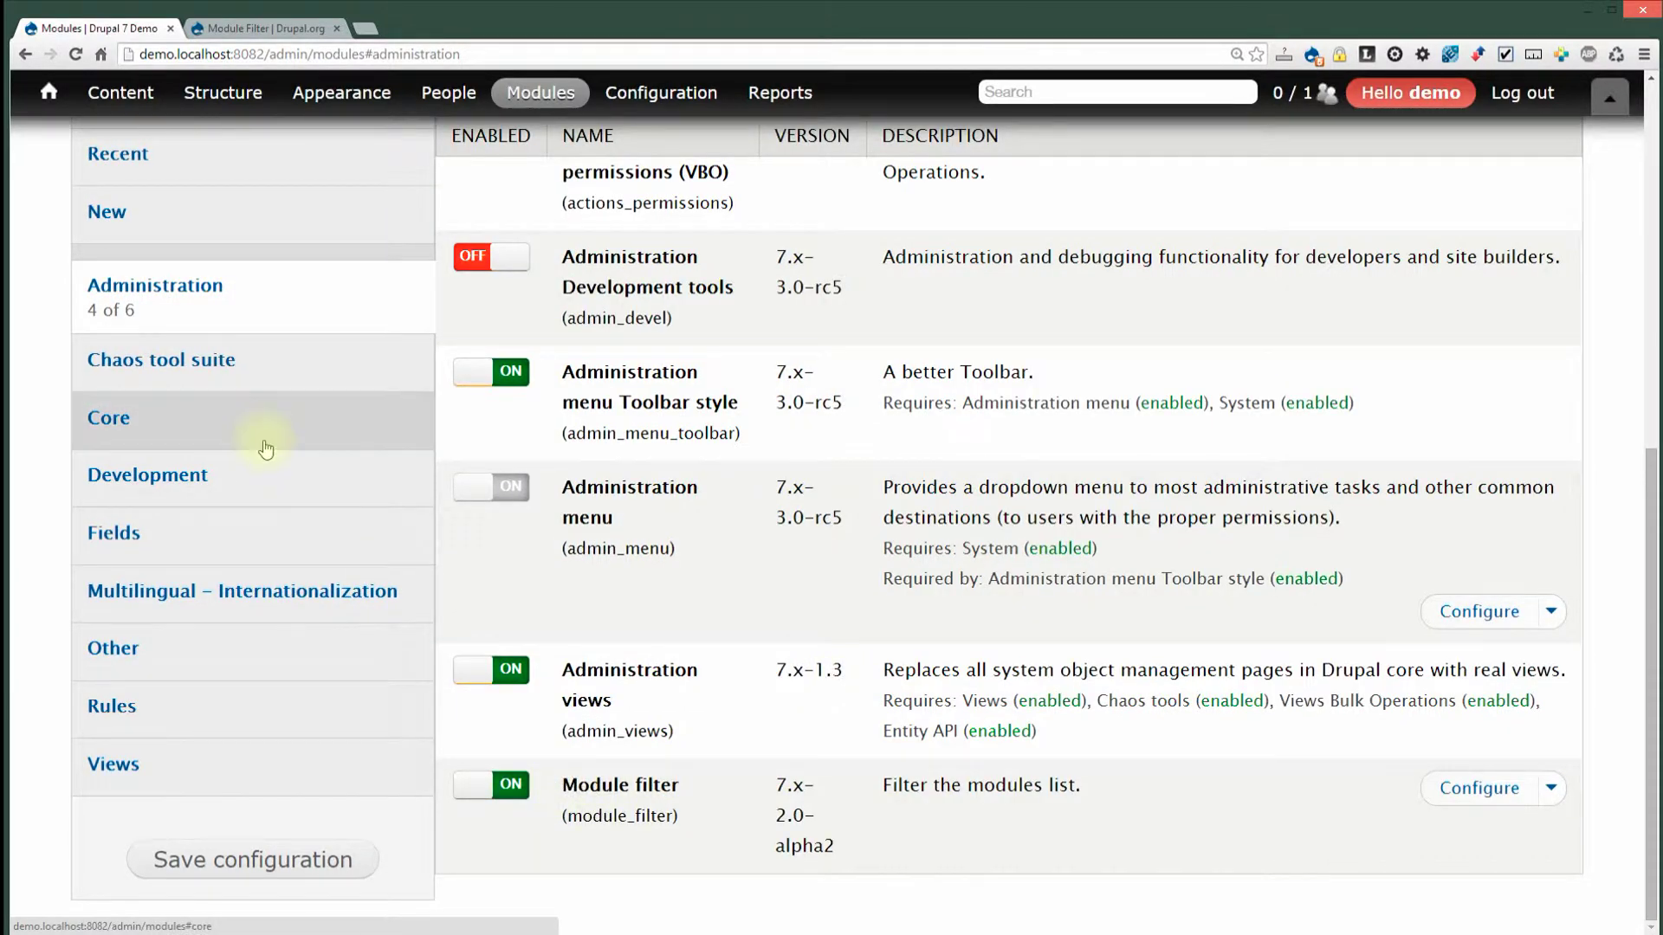
scroll(368, 438, up, 1)
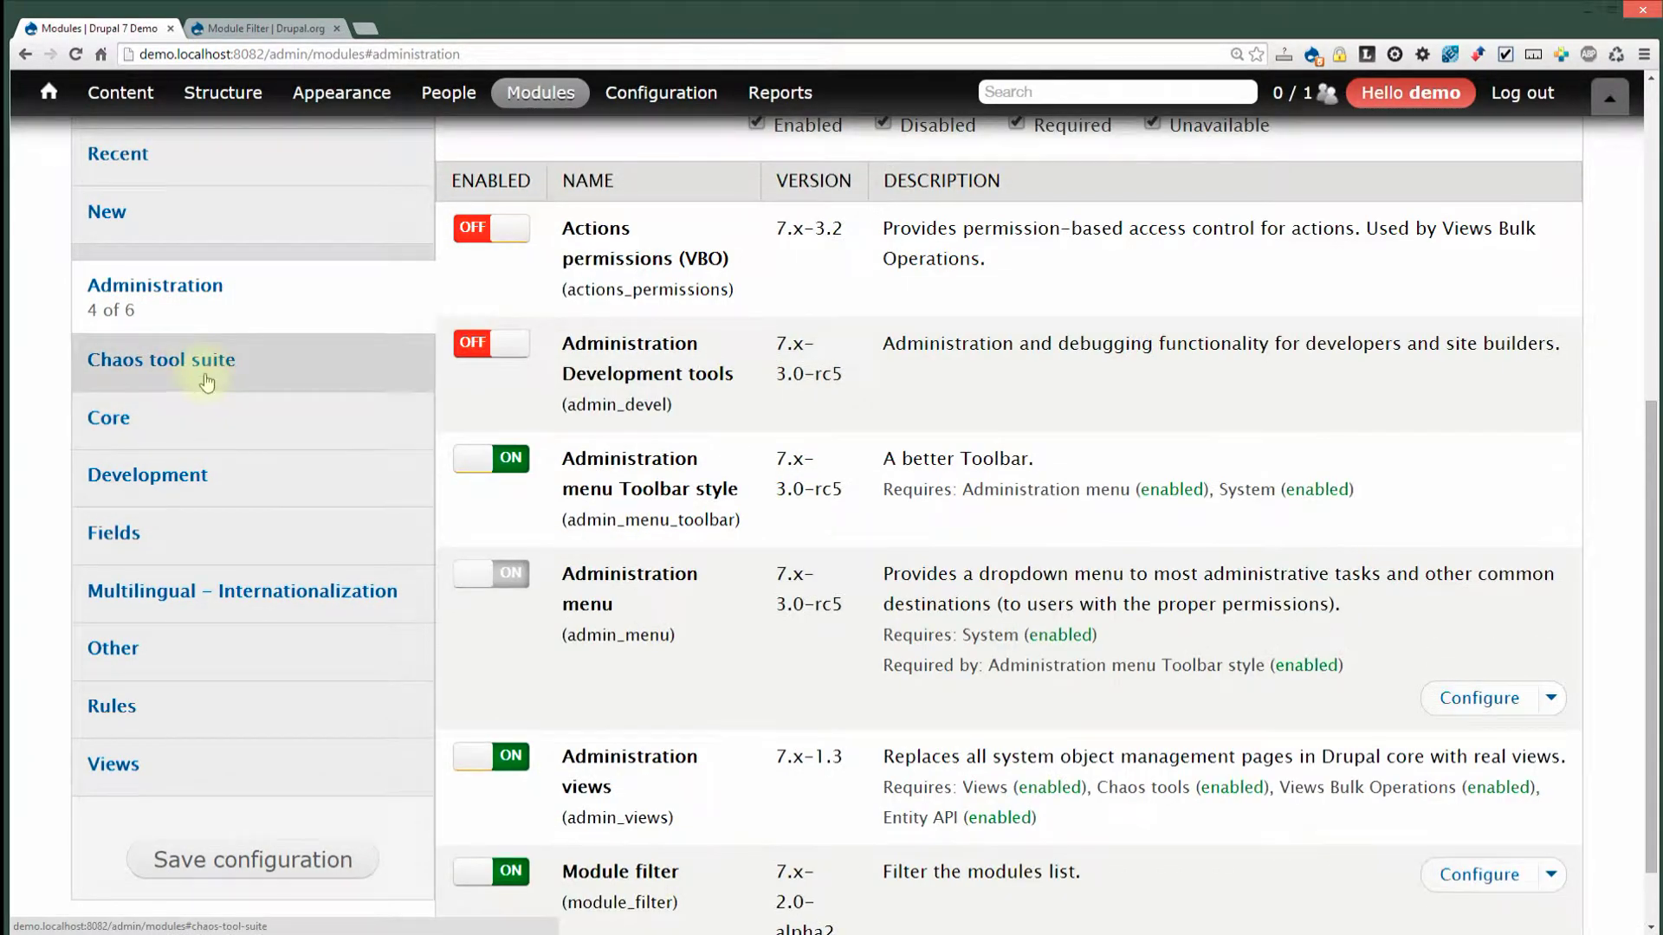
Browse the modules in the Chaos tool suite, Core and Development groups
click(277, 363)
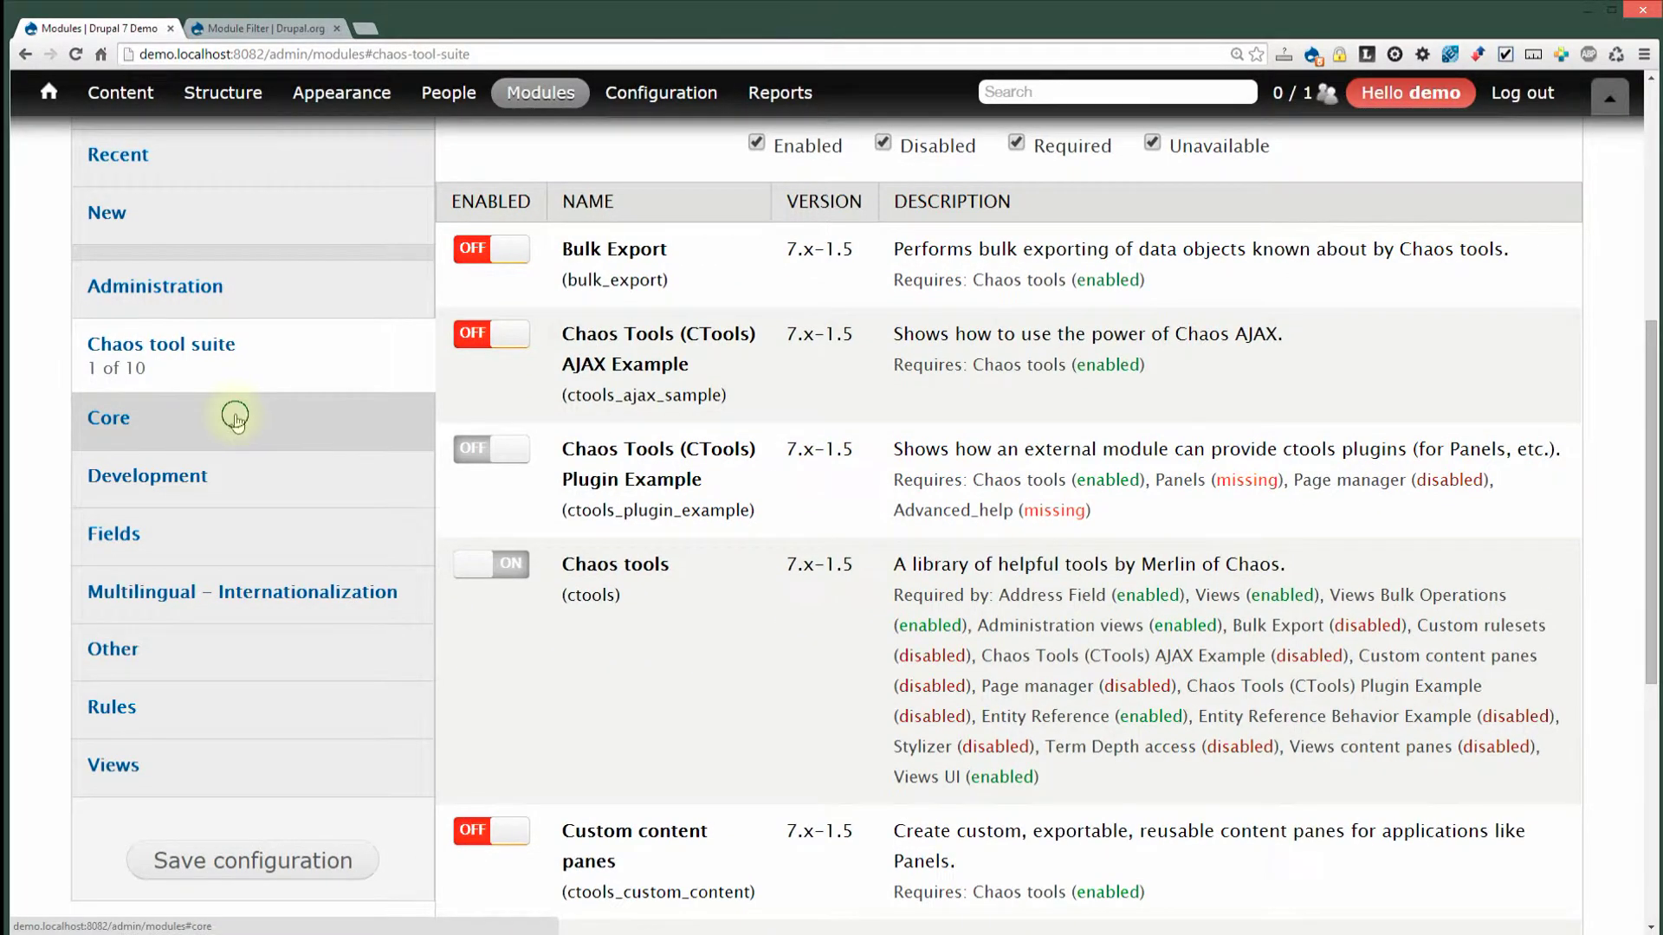
click(235, 419)
click(260, 355)
click(258, 288)
click(260, 376)
click(242, 417)
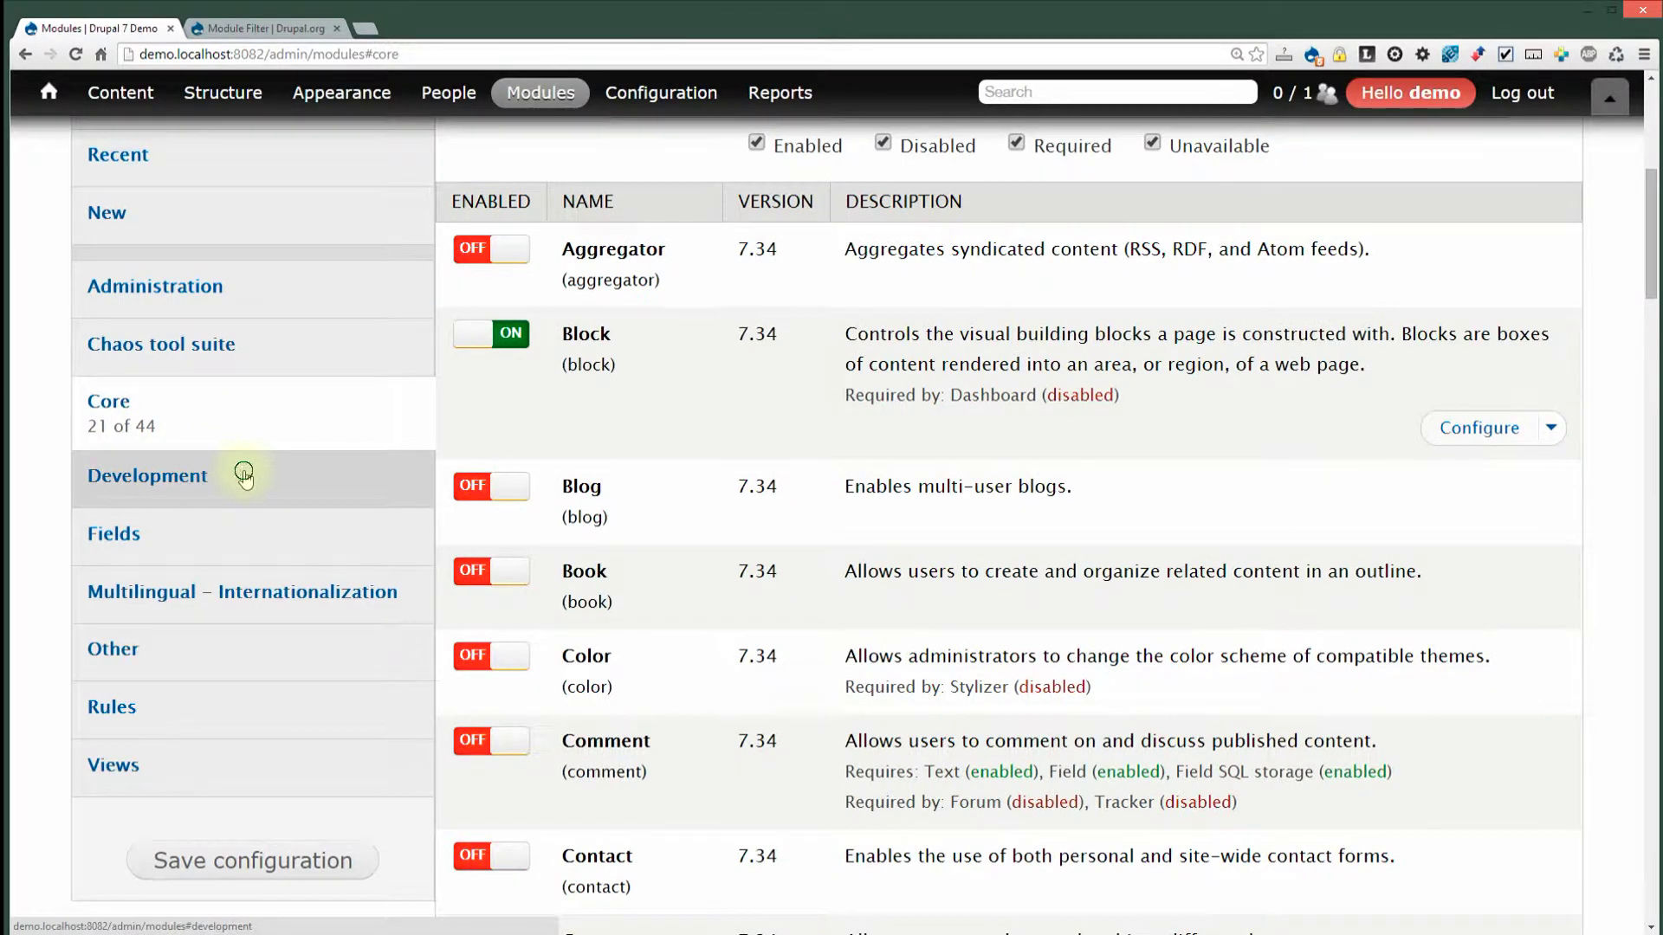
click(243, 474)
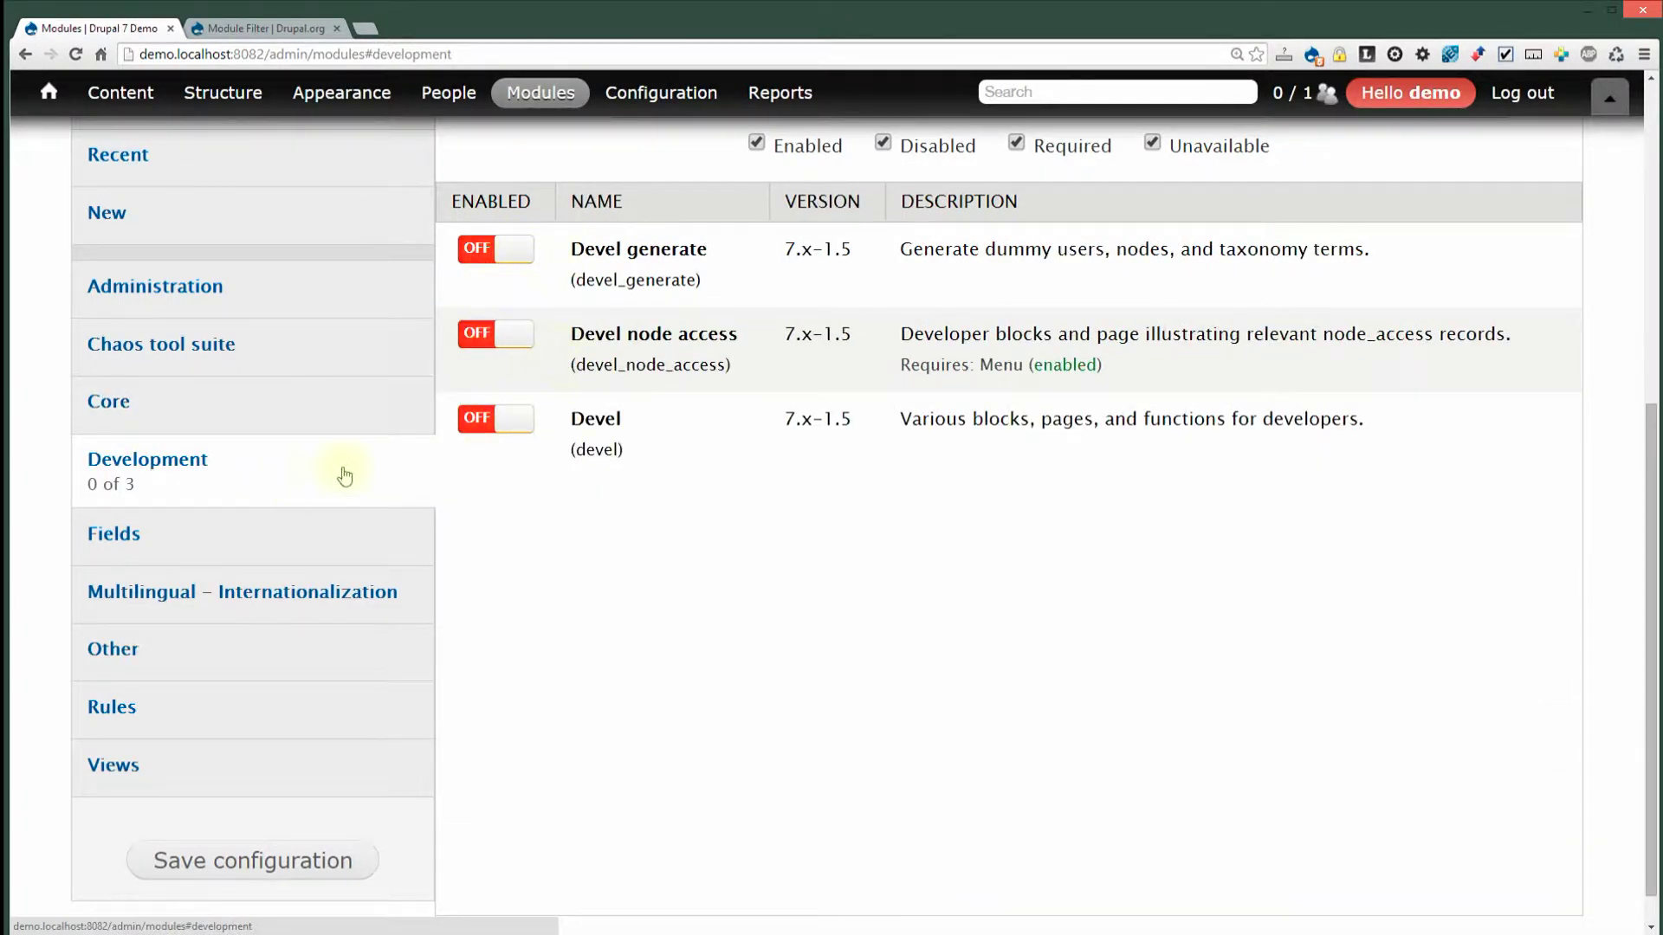
Go back through the Core and Chaos tool suite groups and look over the group list and filter options
scroll(849, 511, up, 2)
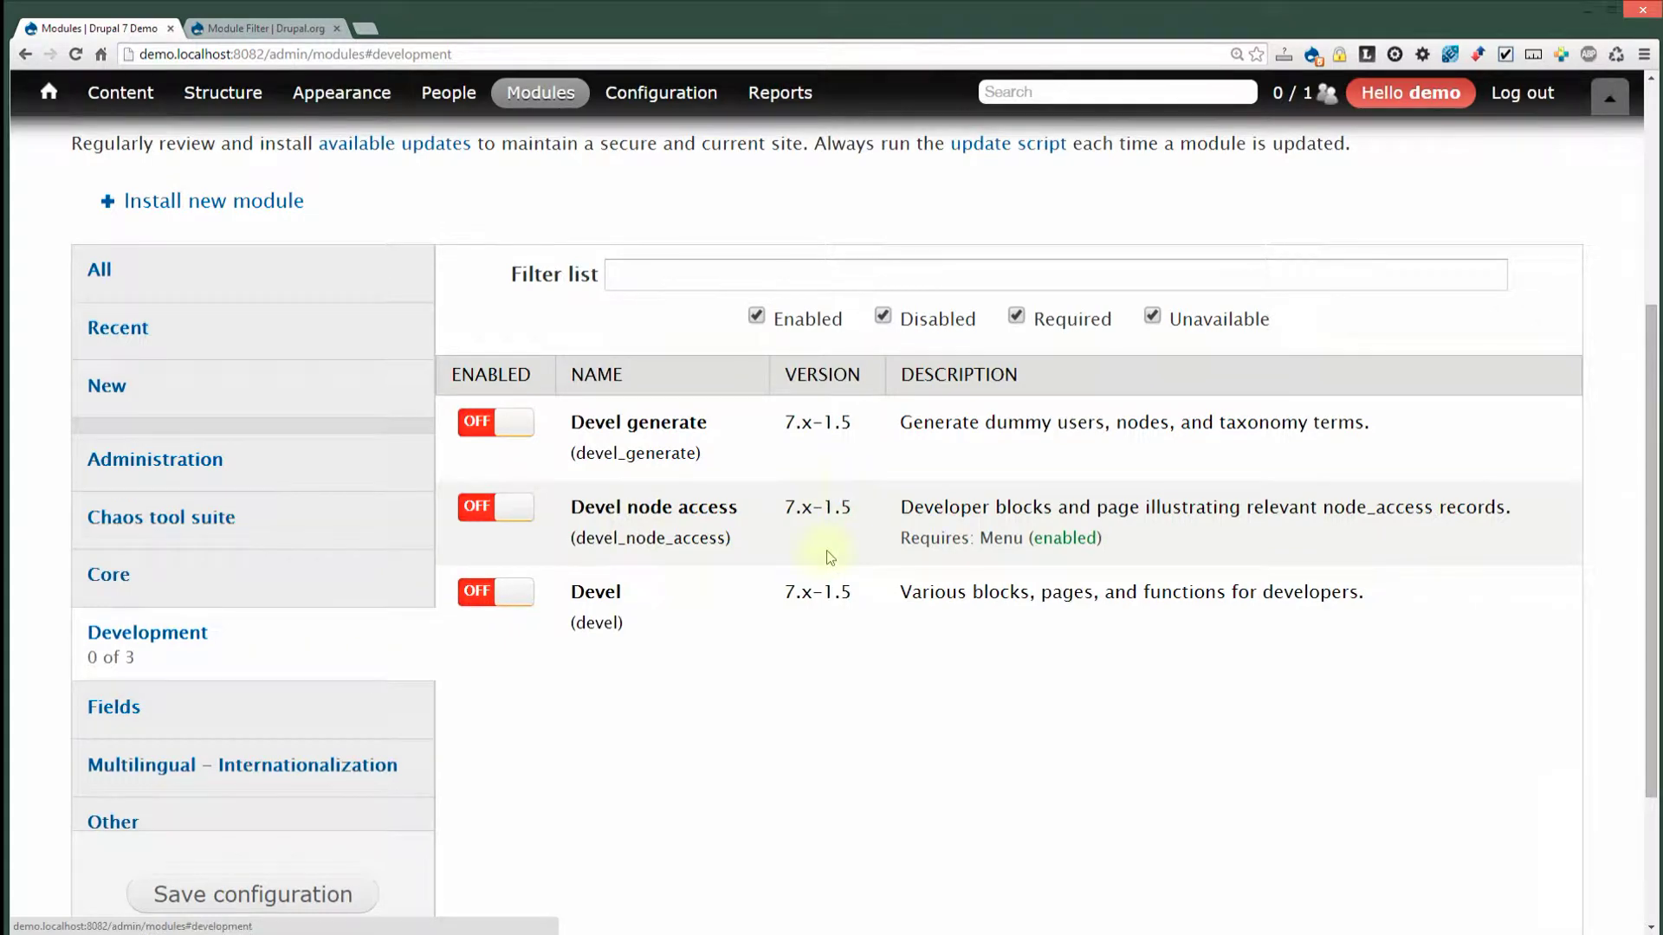
scroll(832, 550, down, 2)
click(302, 401)
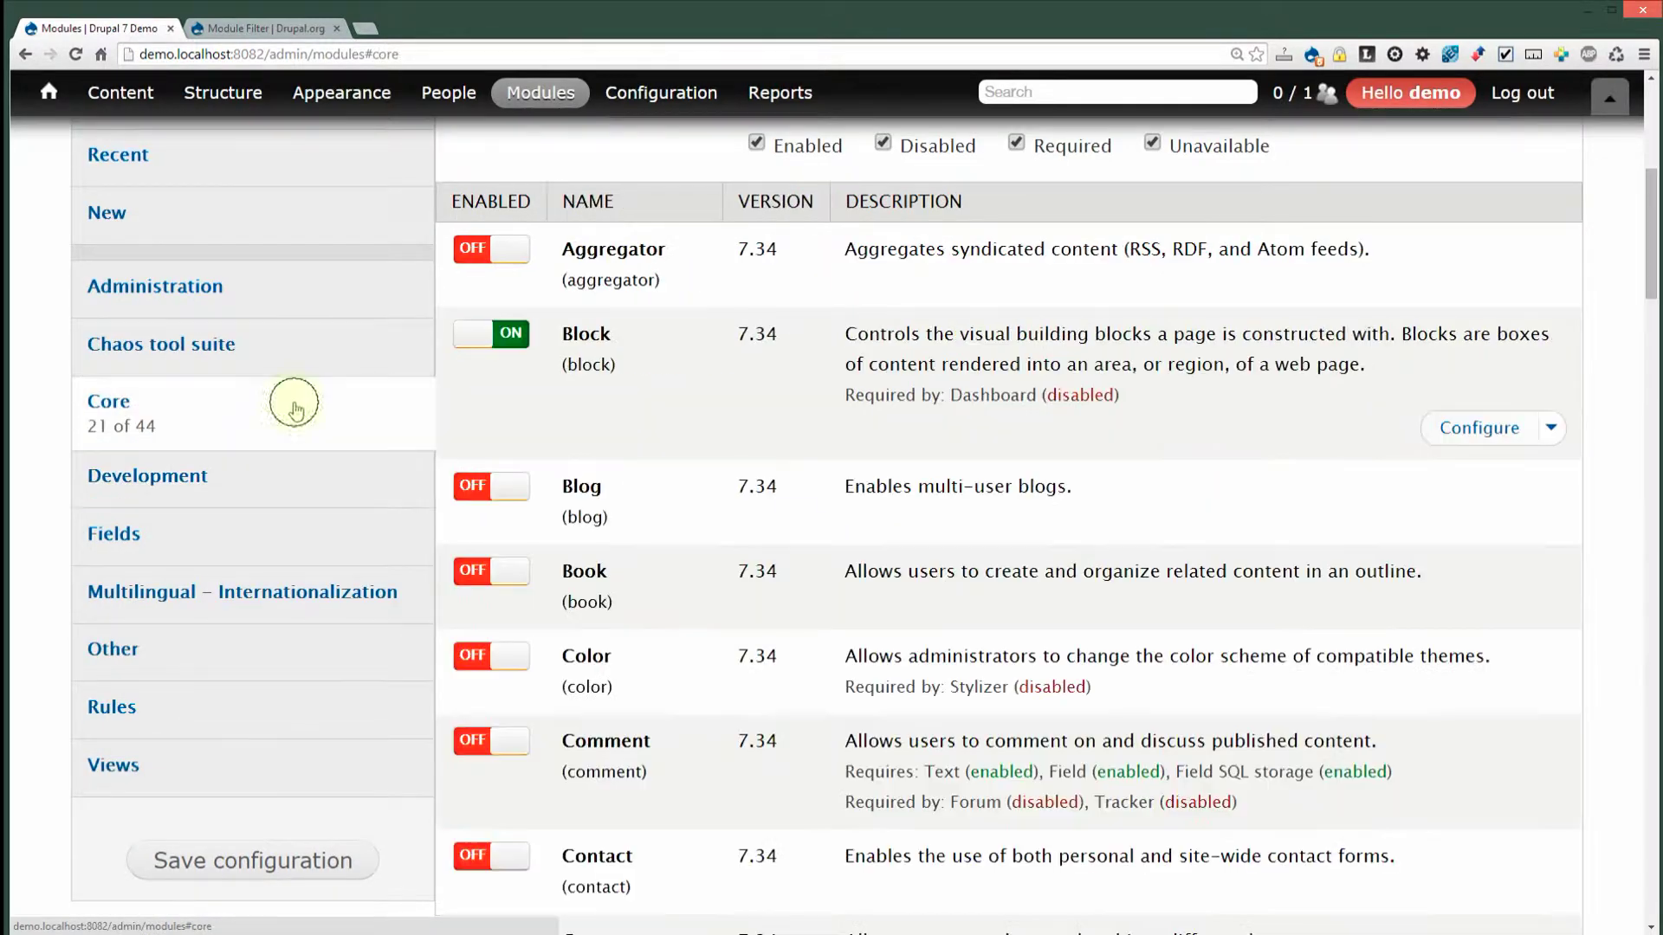
click(284, 357)
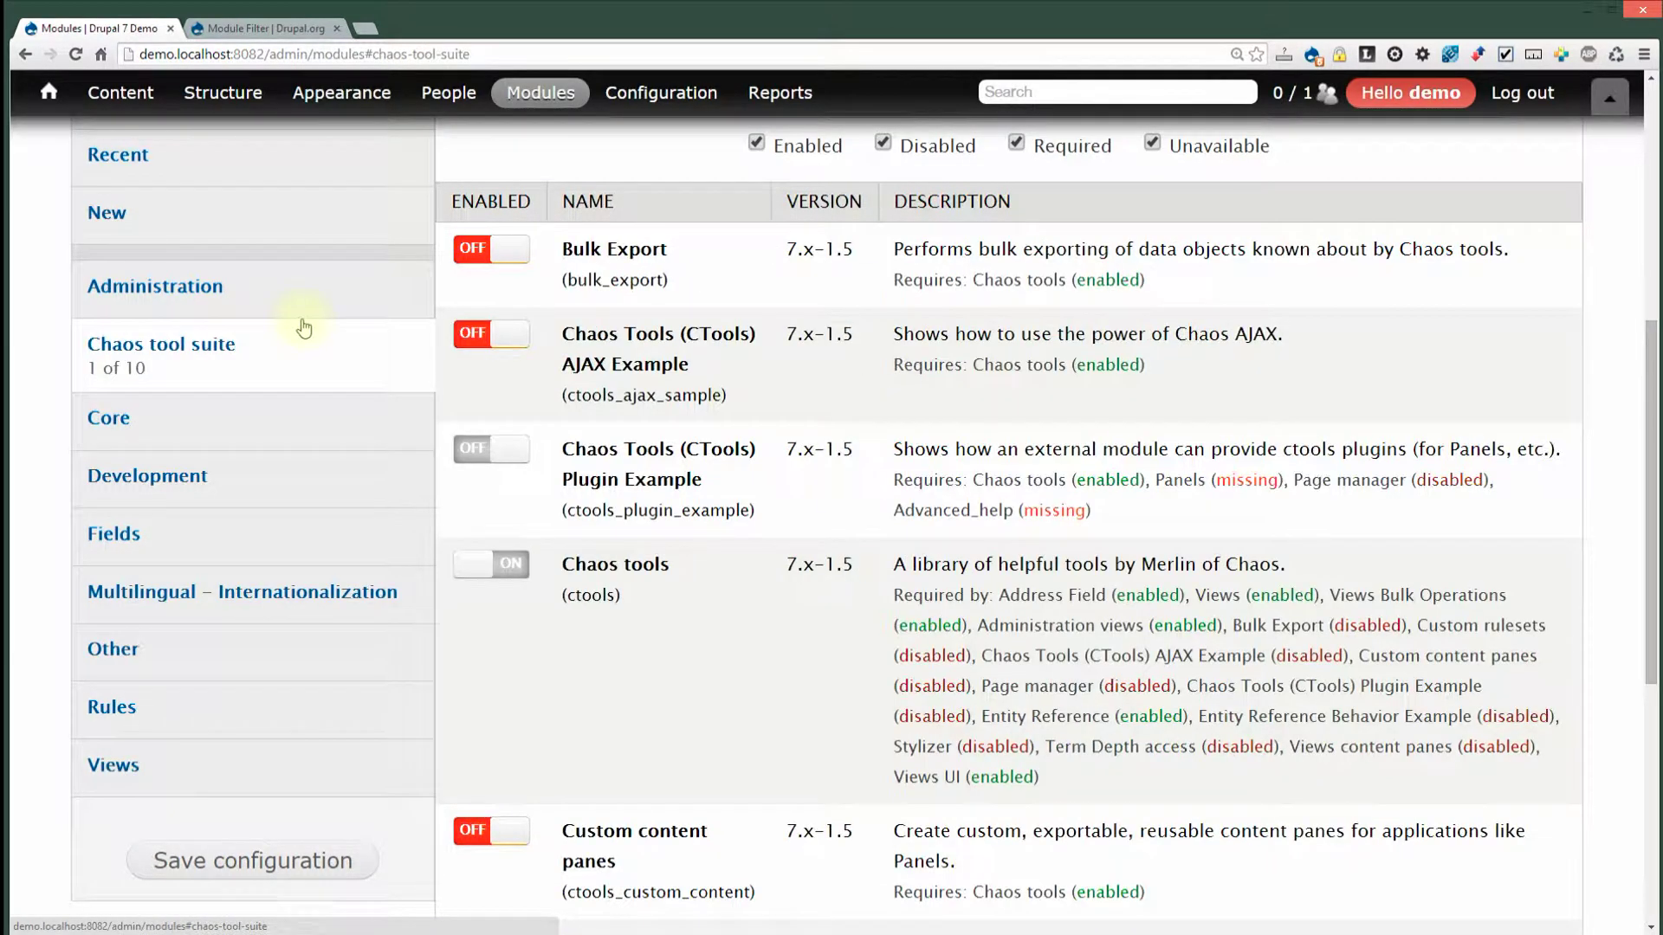
scroll(606, 649, up, 6)
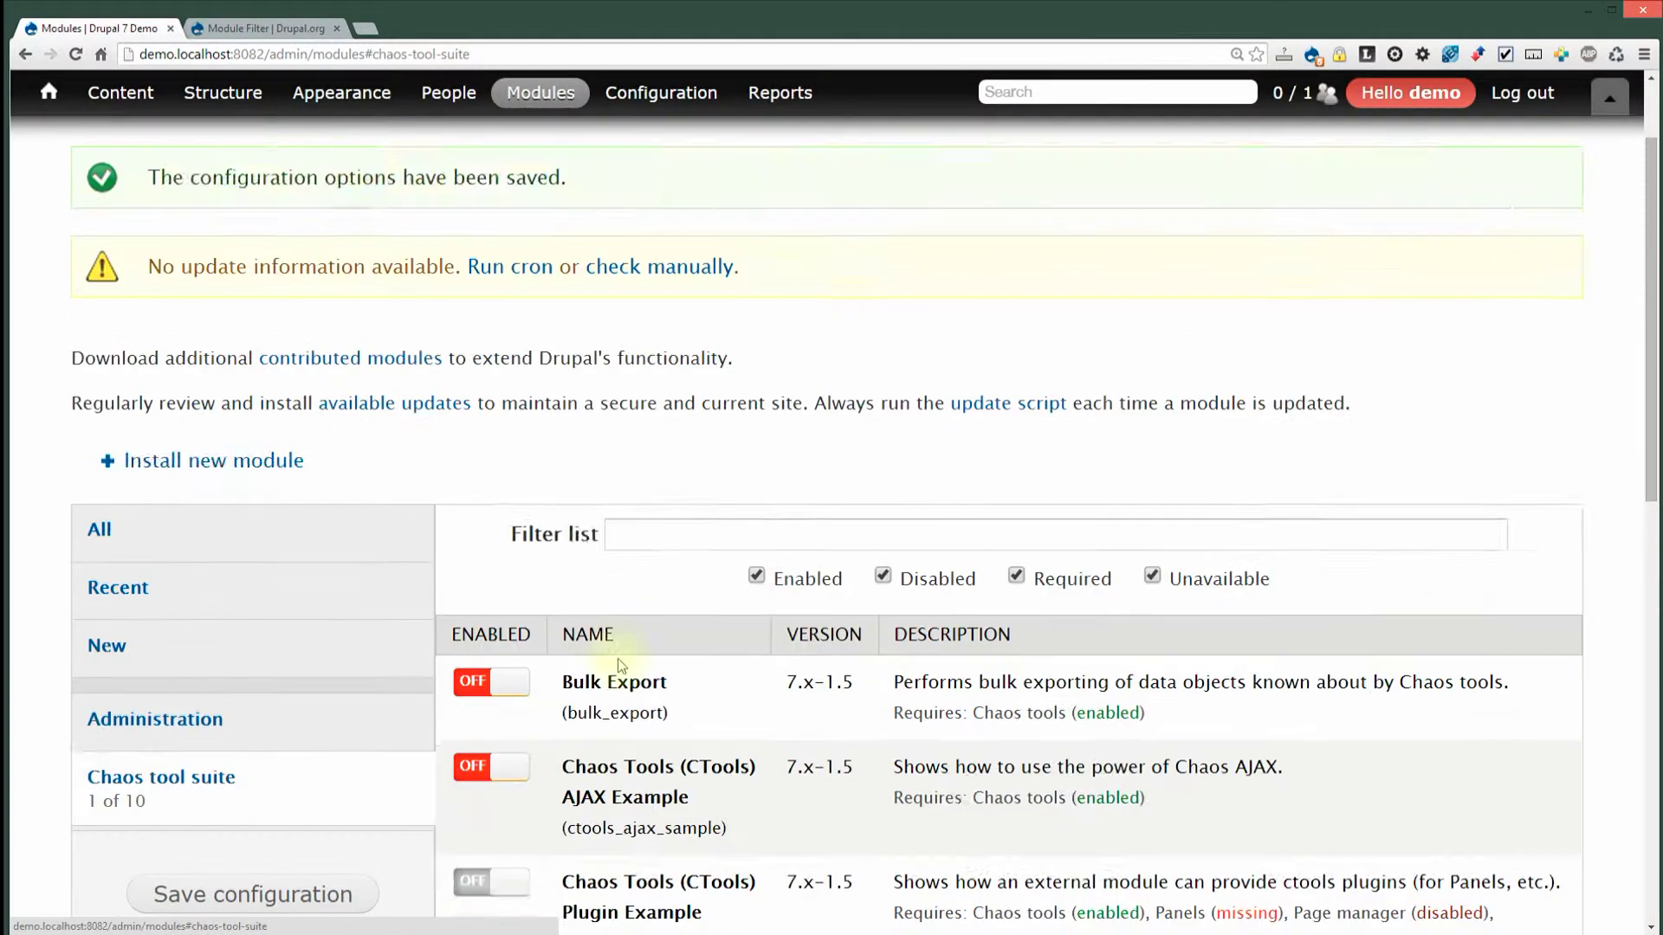
scroll(309, 582, down, 3)
scroll(258, 463, up, 1)
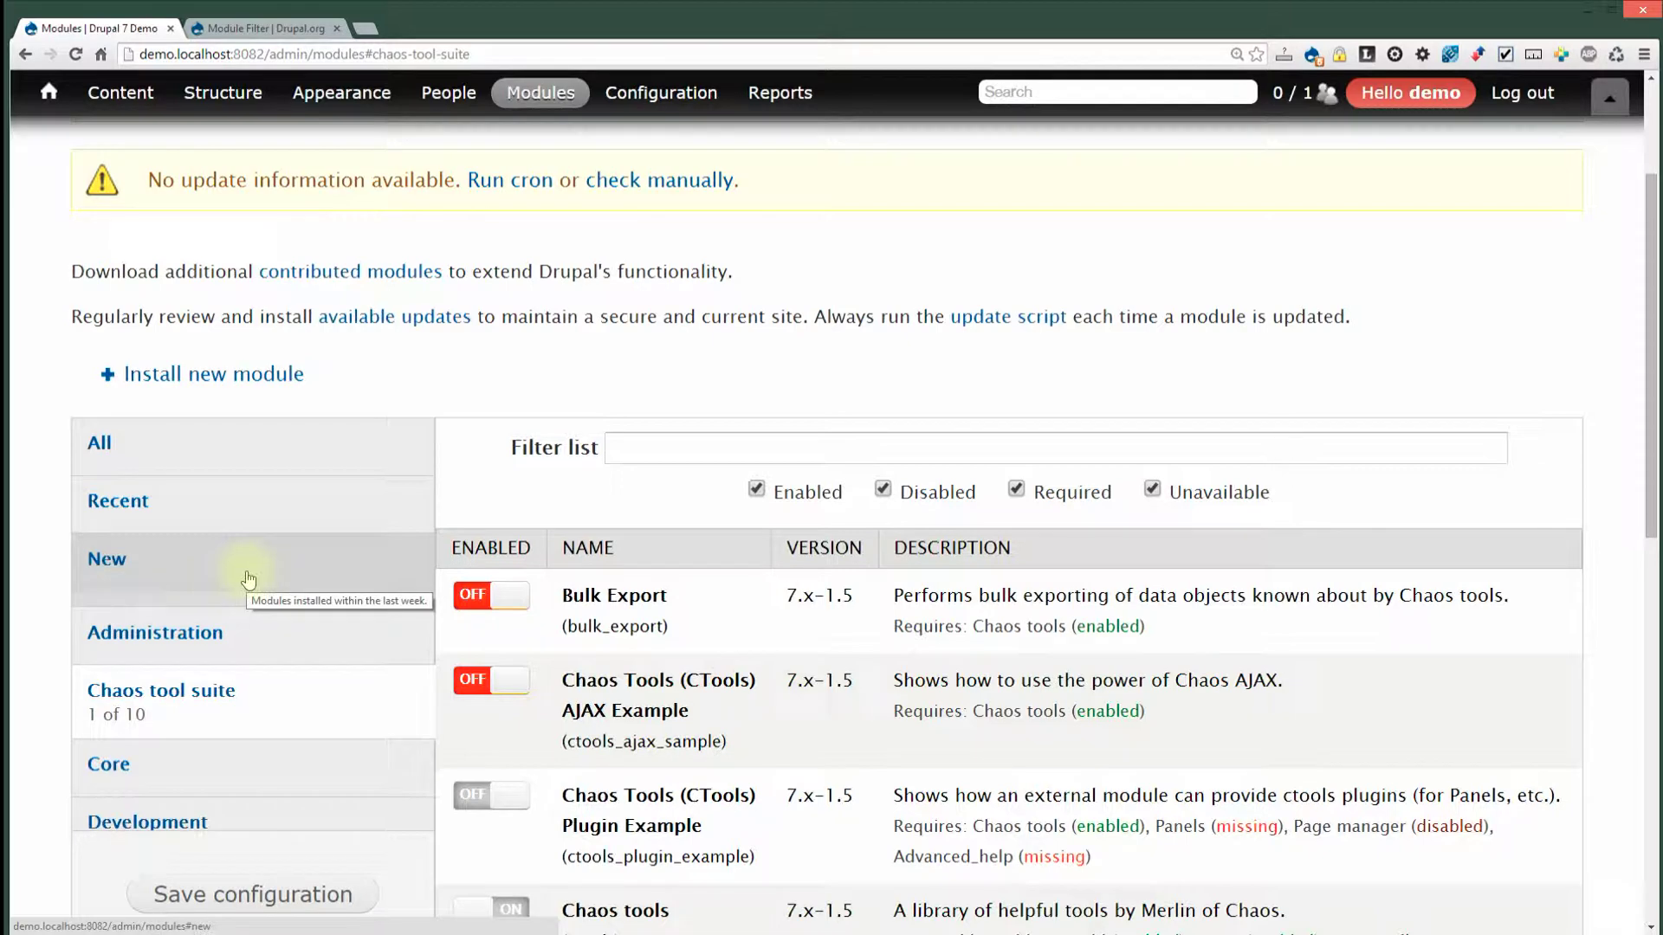
Show all modules in a single list and look over its length
click(216, 457)
scroll(346, 519, down, 4)
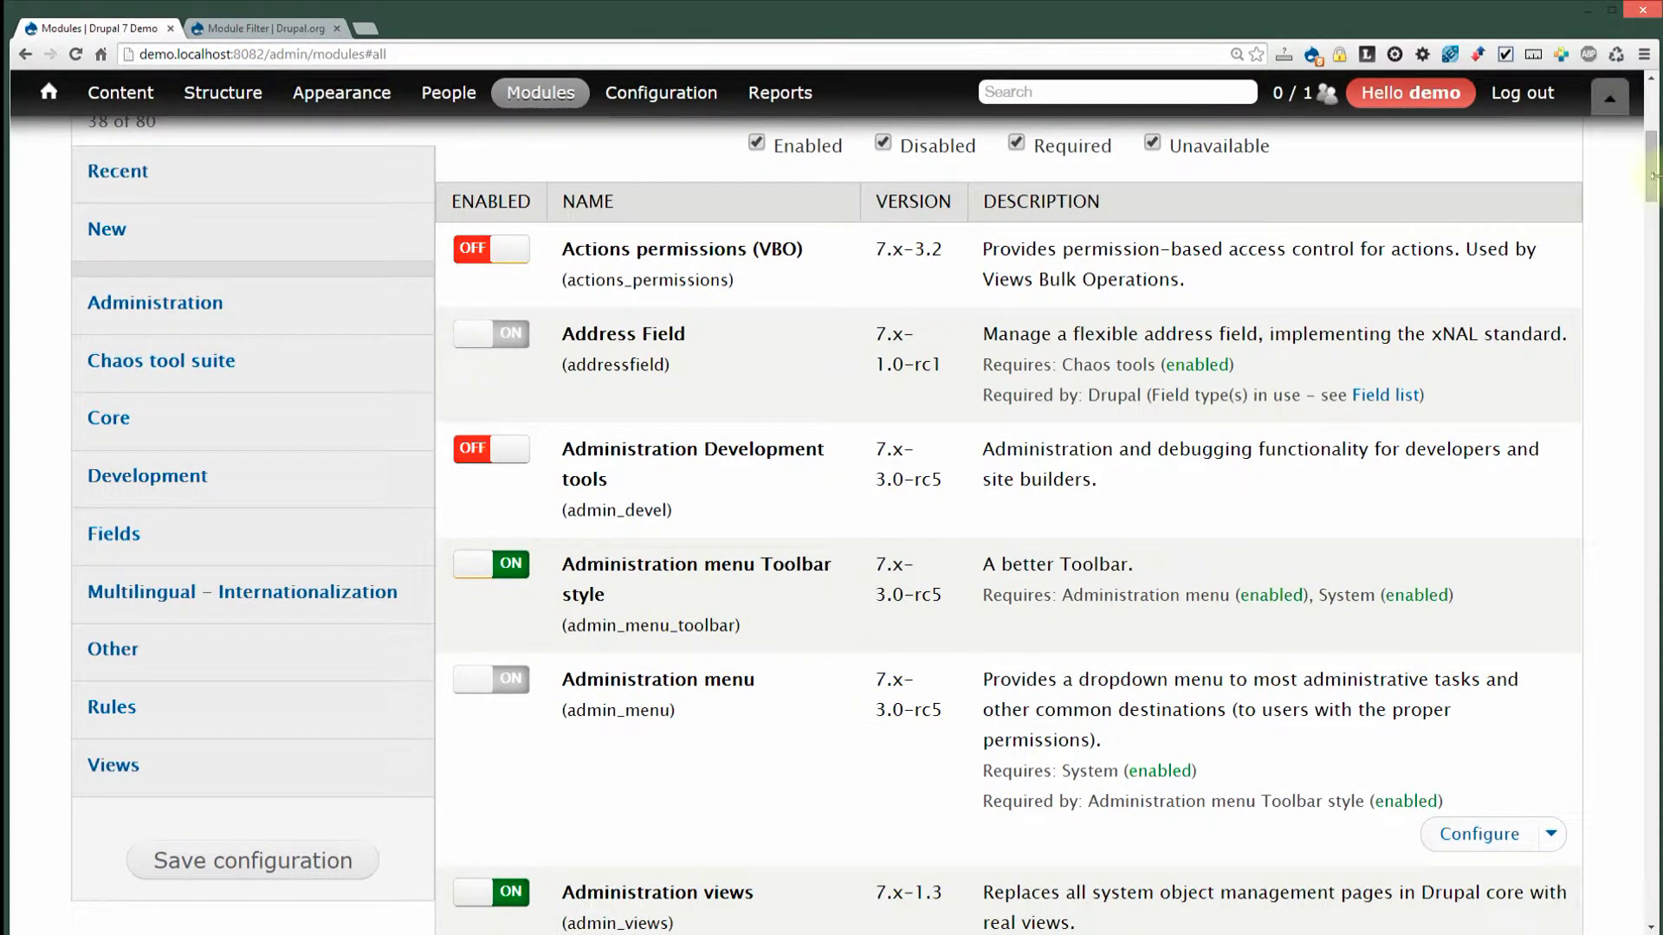
mouse_move(1649, 177)
mouse_down()
mouse_move(1647, 845)
mouse_move(1608, 922)
mouse_move(1614, 135)
mouse_up()
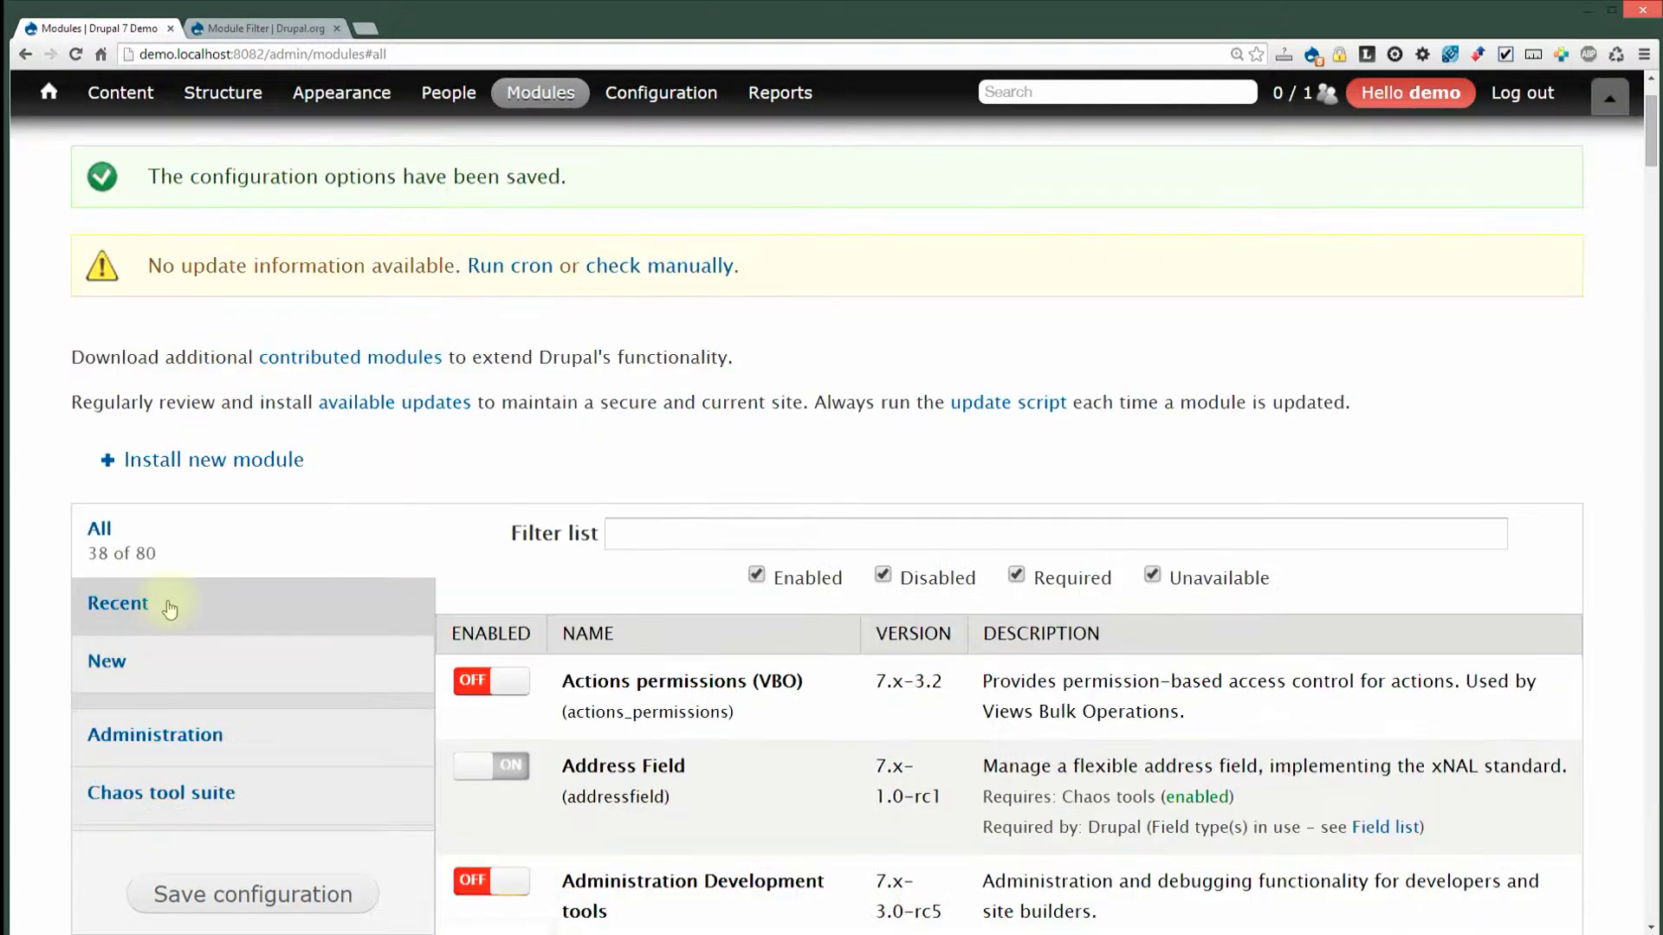
View the modules in the Recent group and in the New group
click(170, 609)
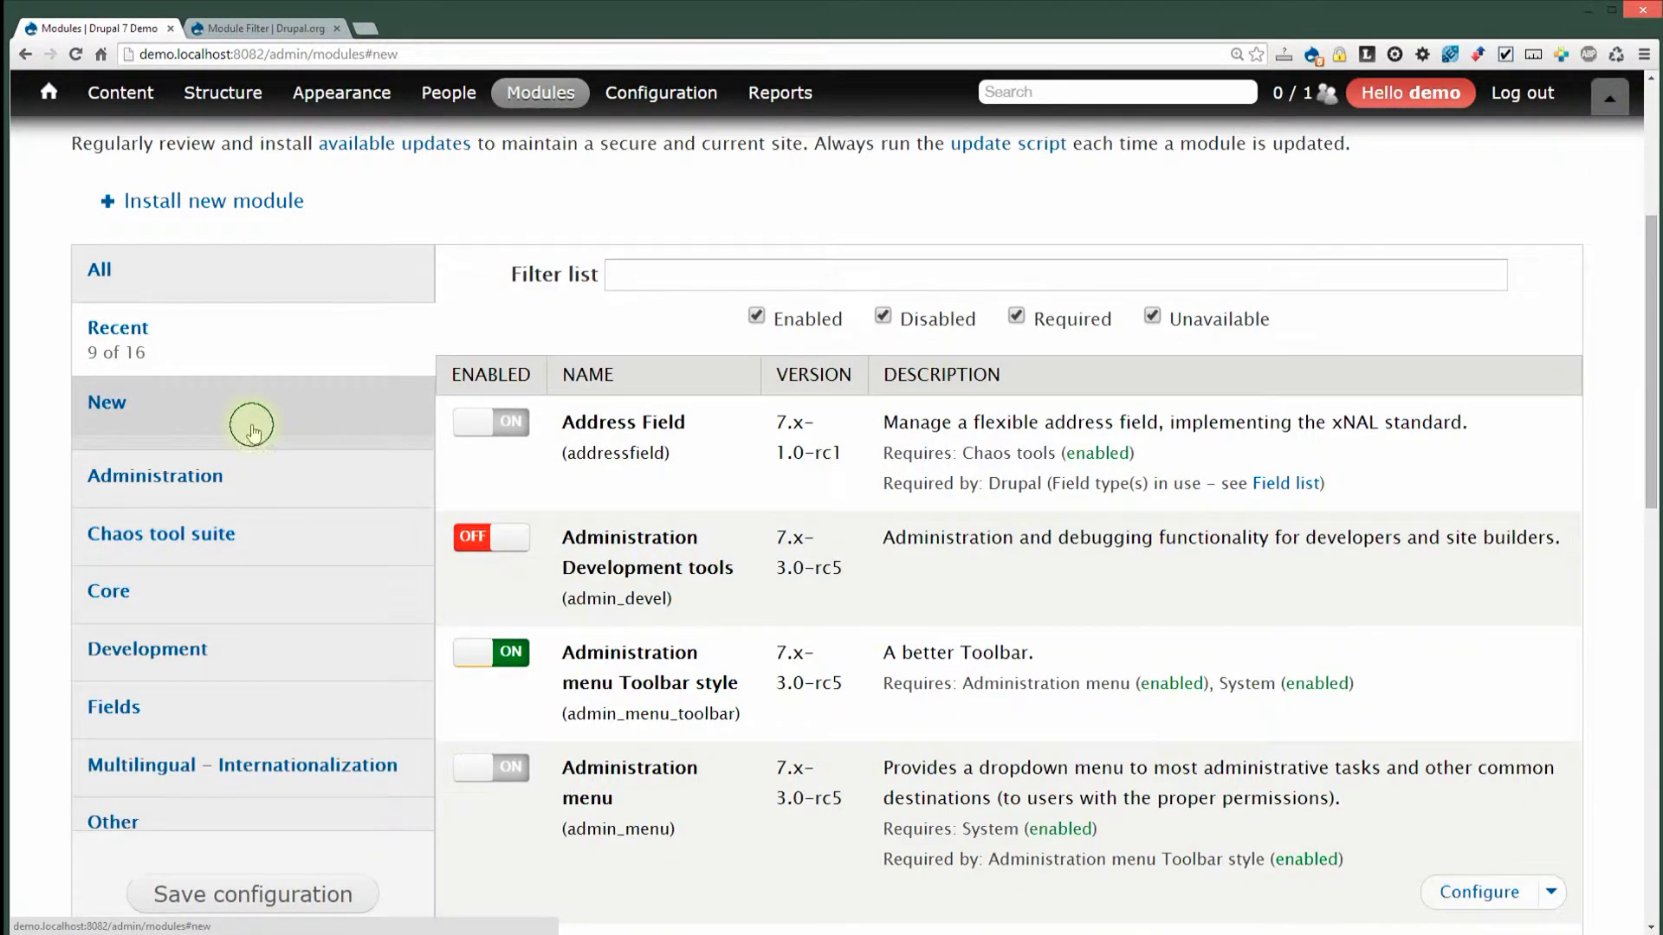
click(249, 418)
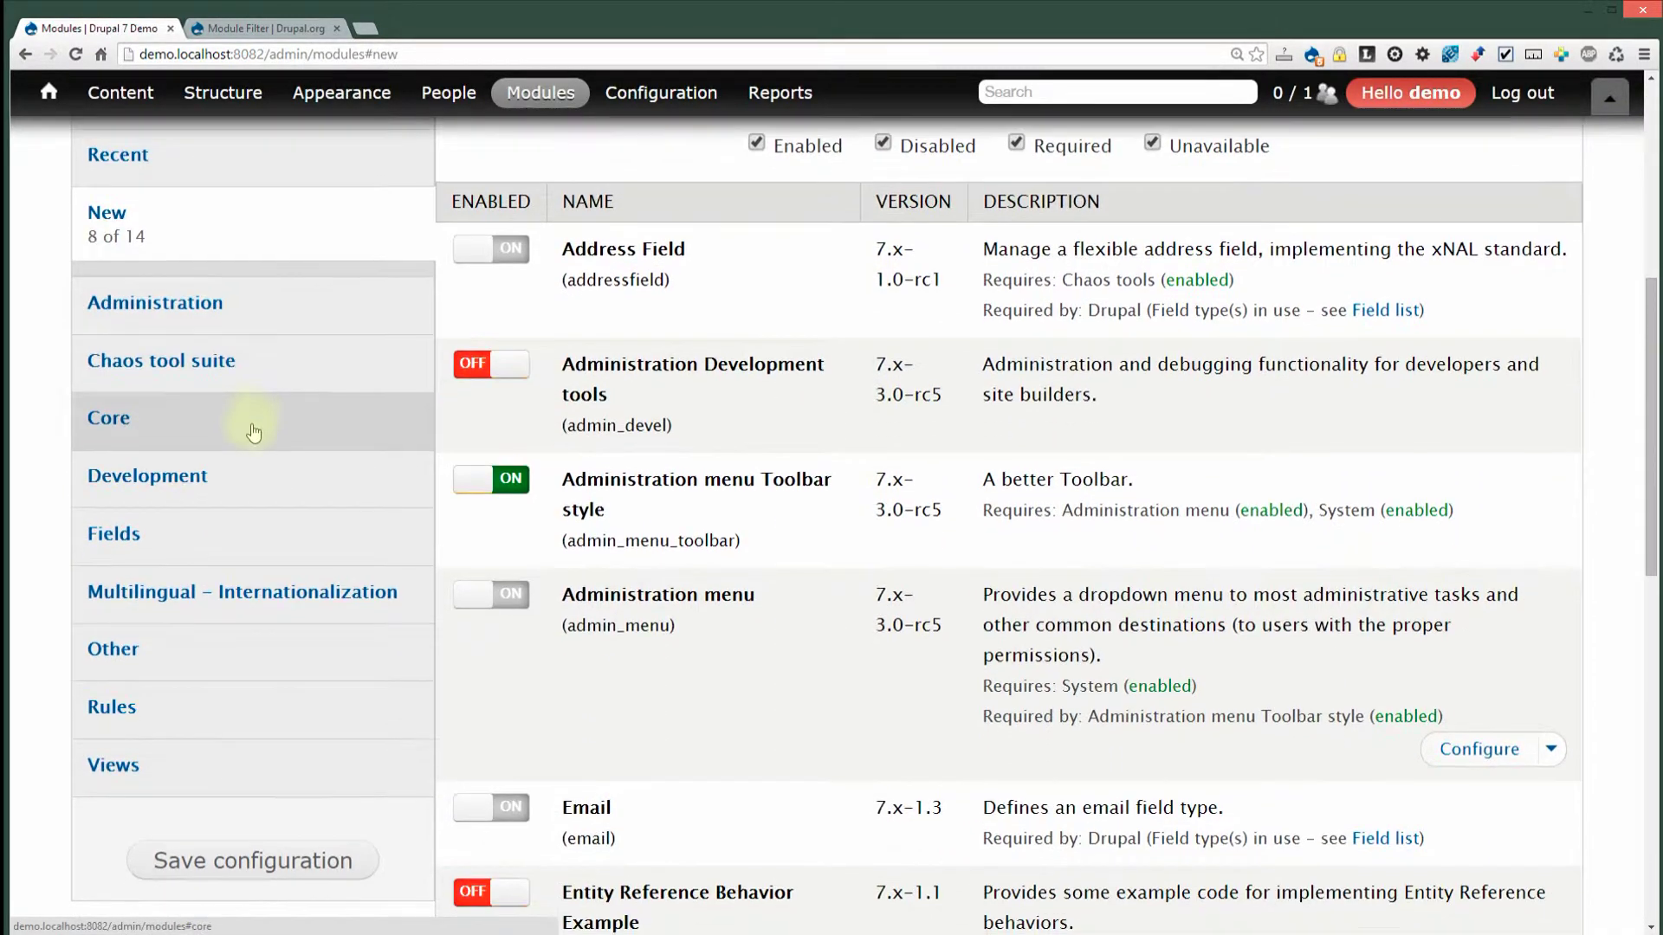
scroll(512, 627, up, 2)
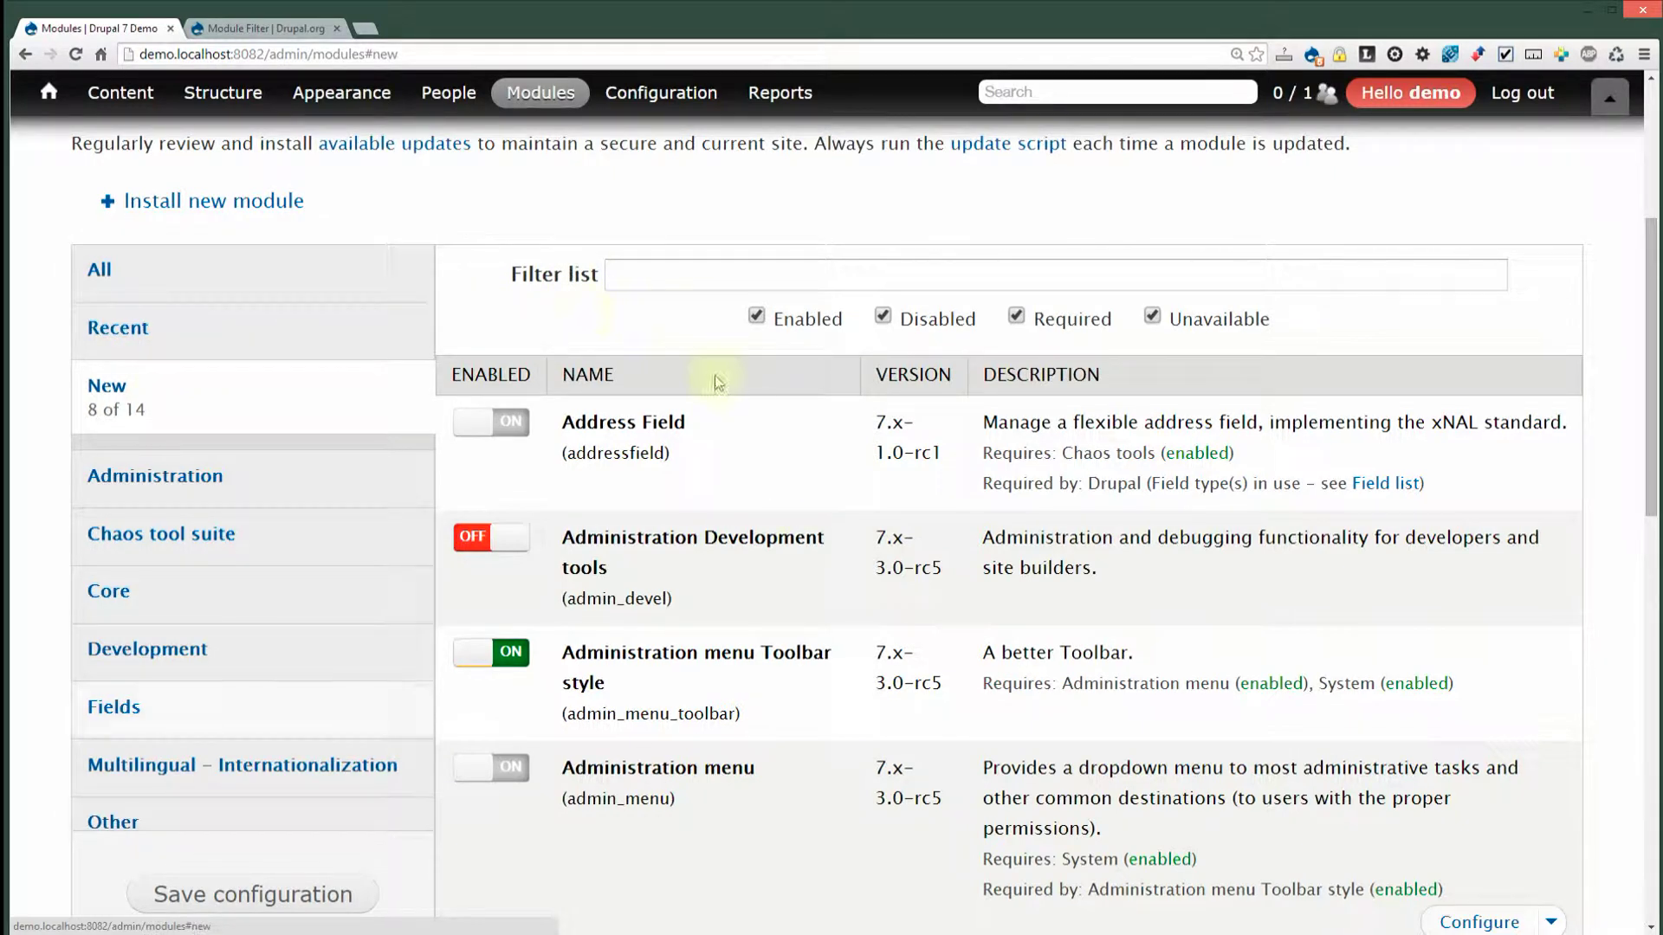
Return to the list of all modules and filter it by "module"
click(635, 282)
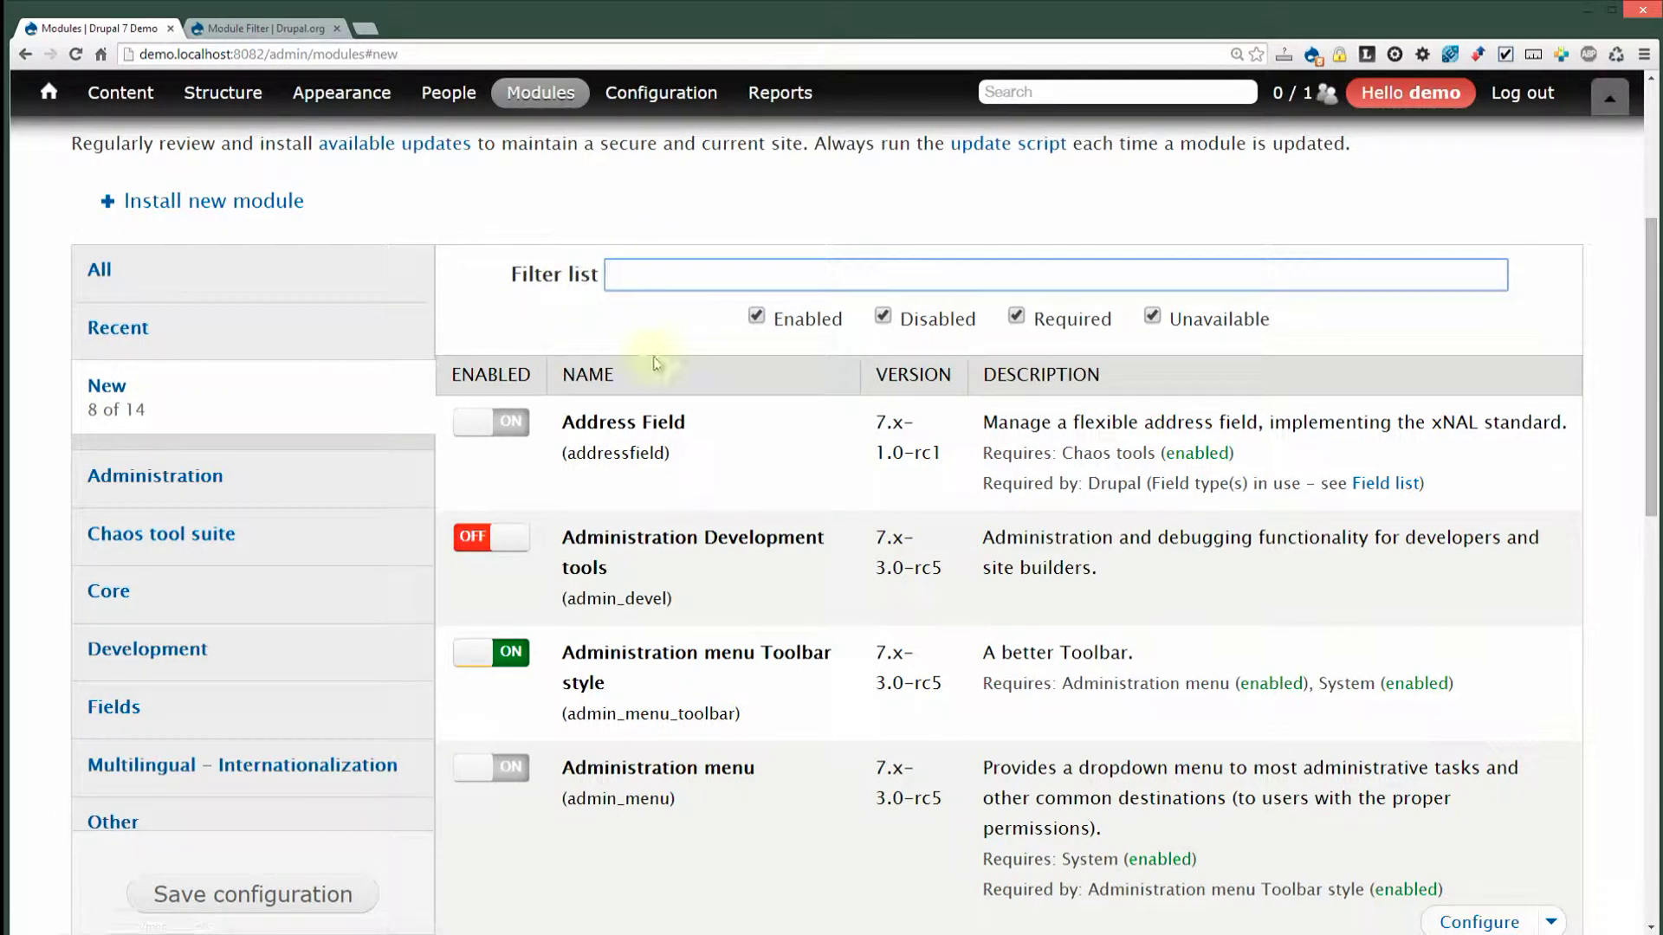
click(345, 293)
scroll(361, 304, down, 2)
scroll(779, 381, up, 2)
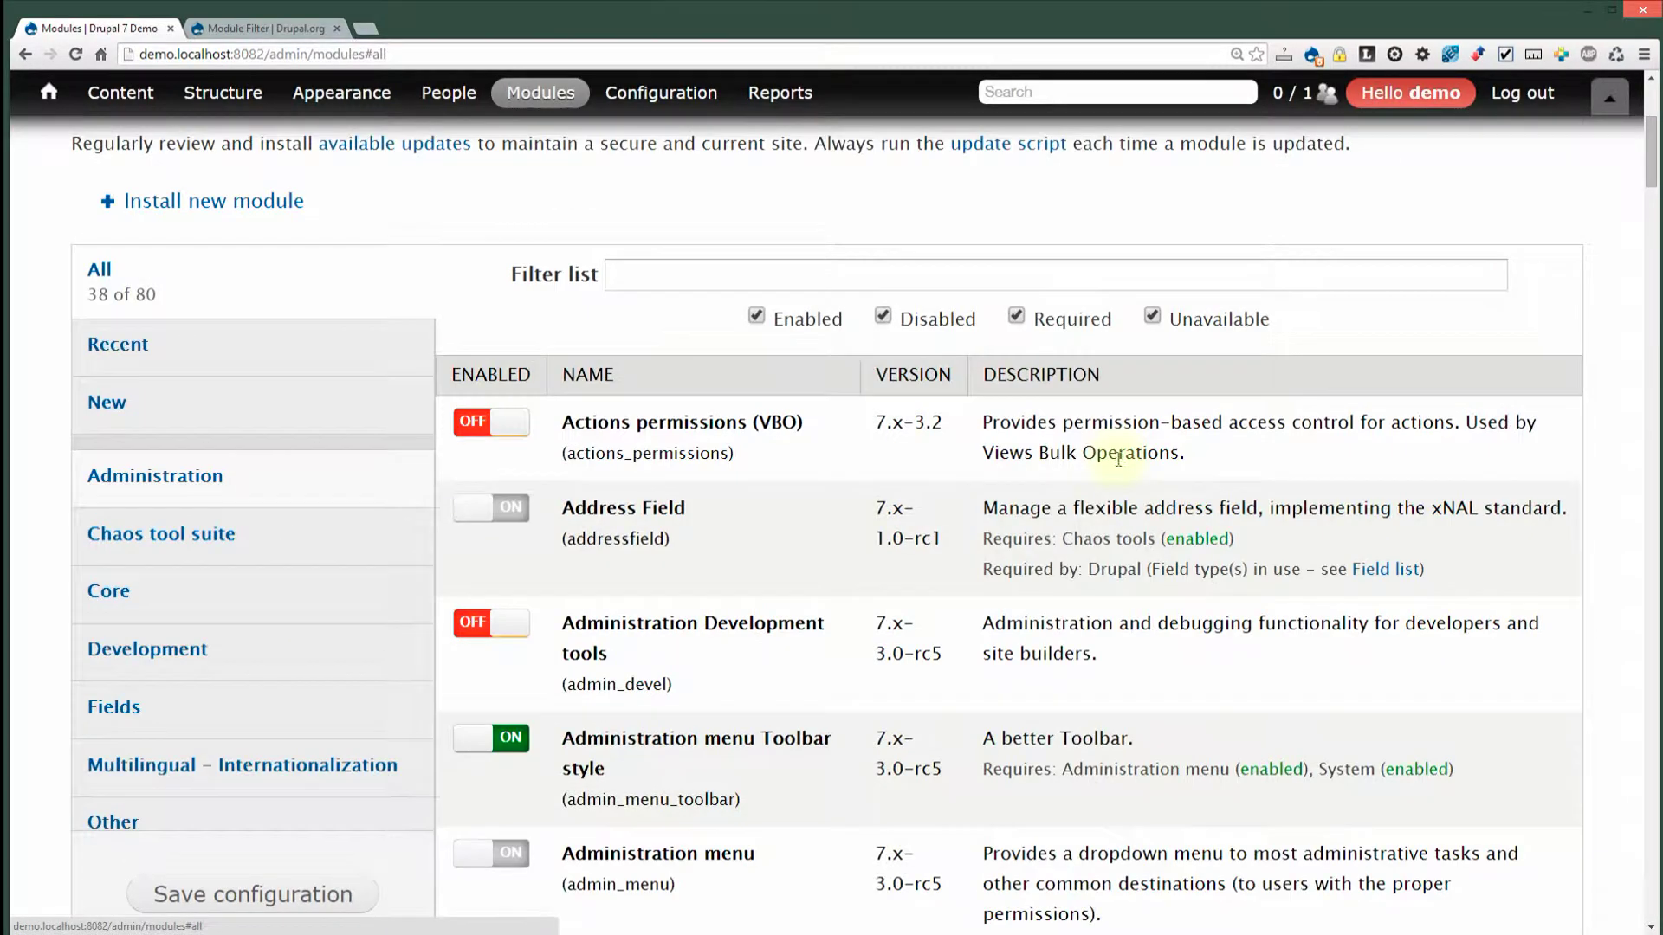
click(673, 274)
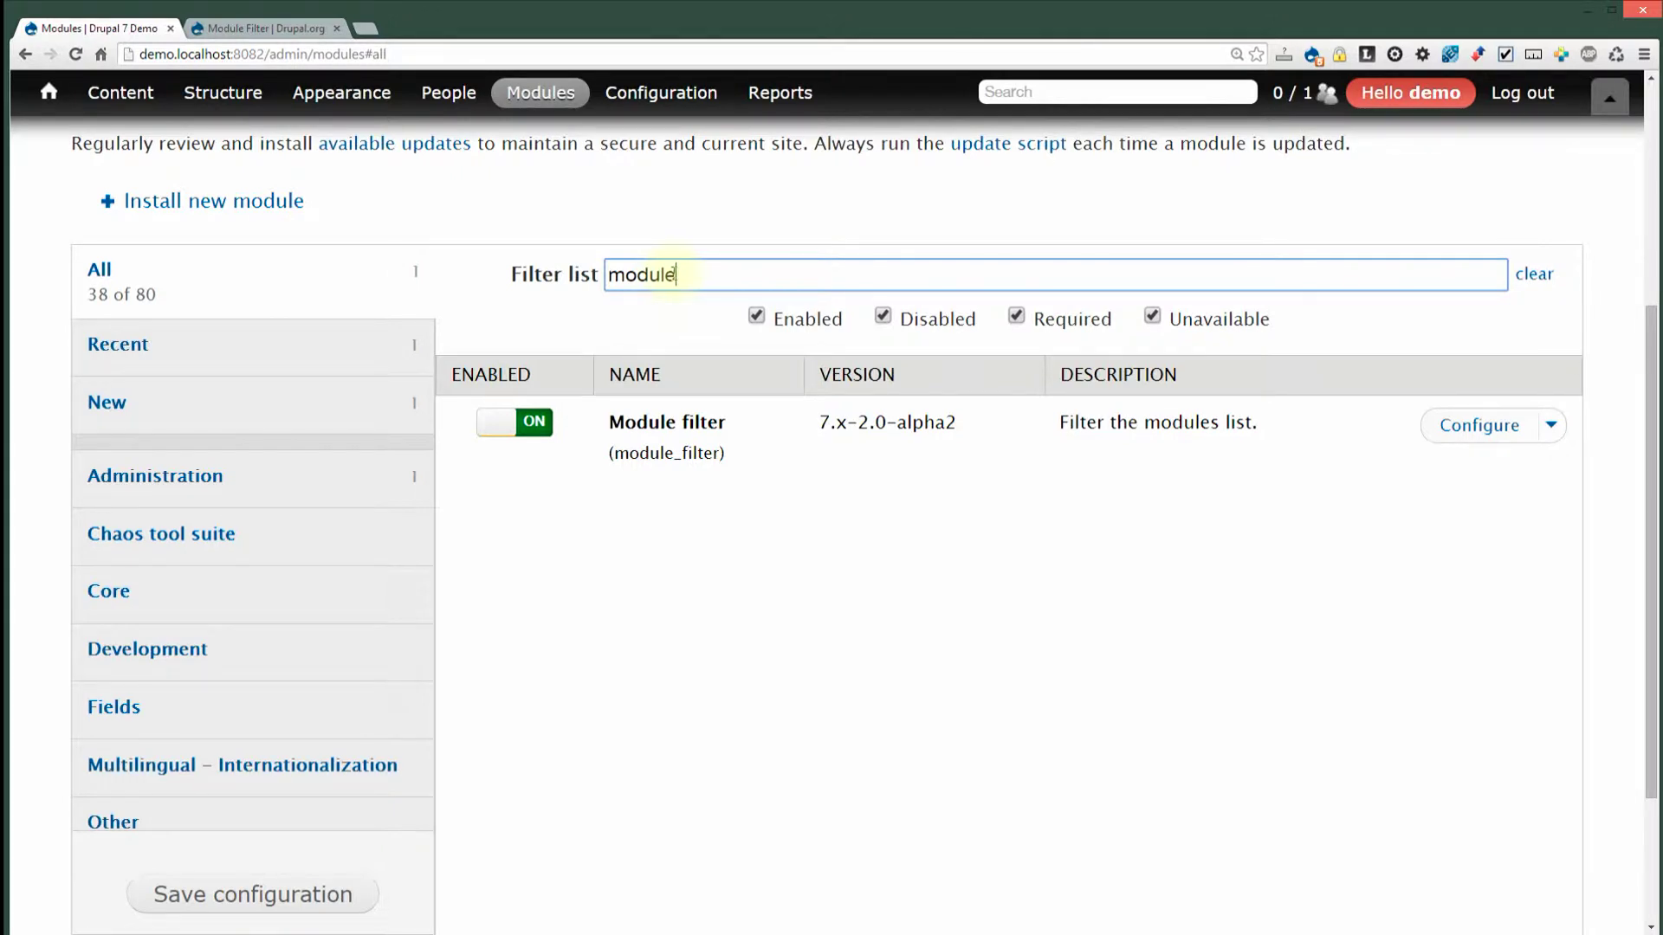
Filter the list of all modules by "chaos" and examine the matches per group
double_click(666, 276)
text(chaos)
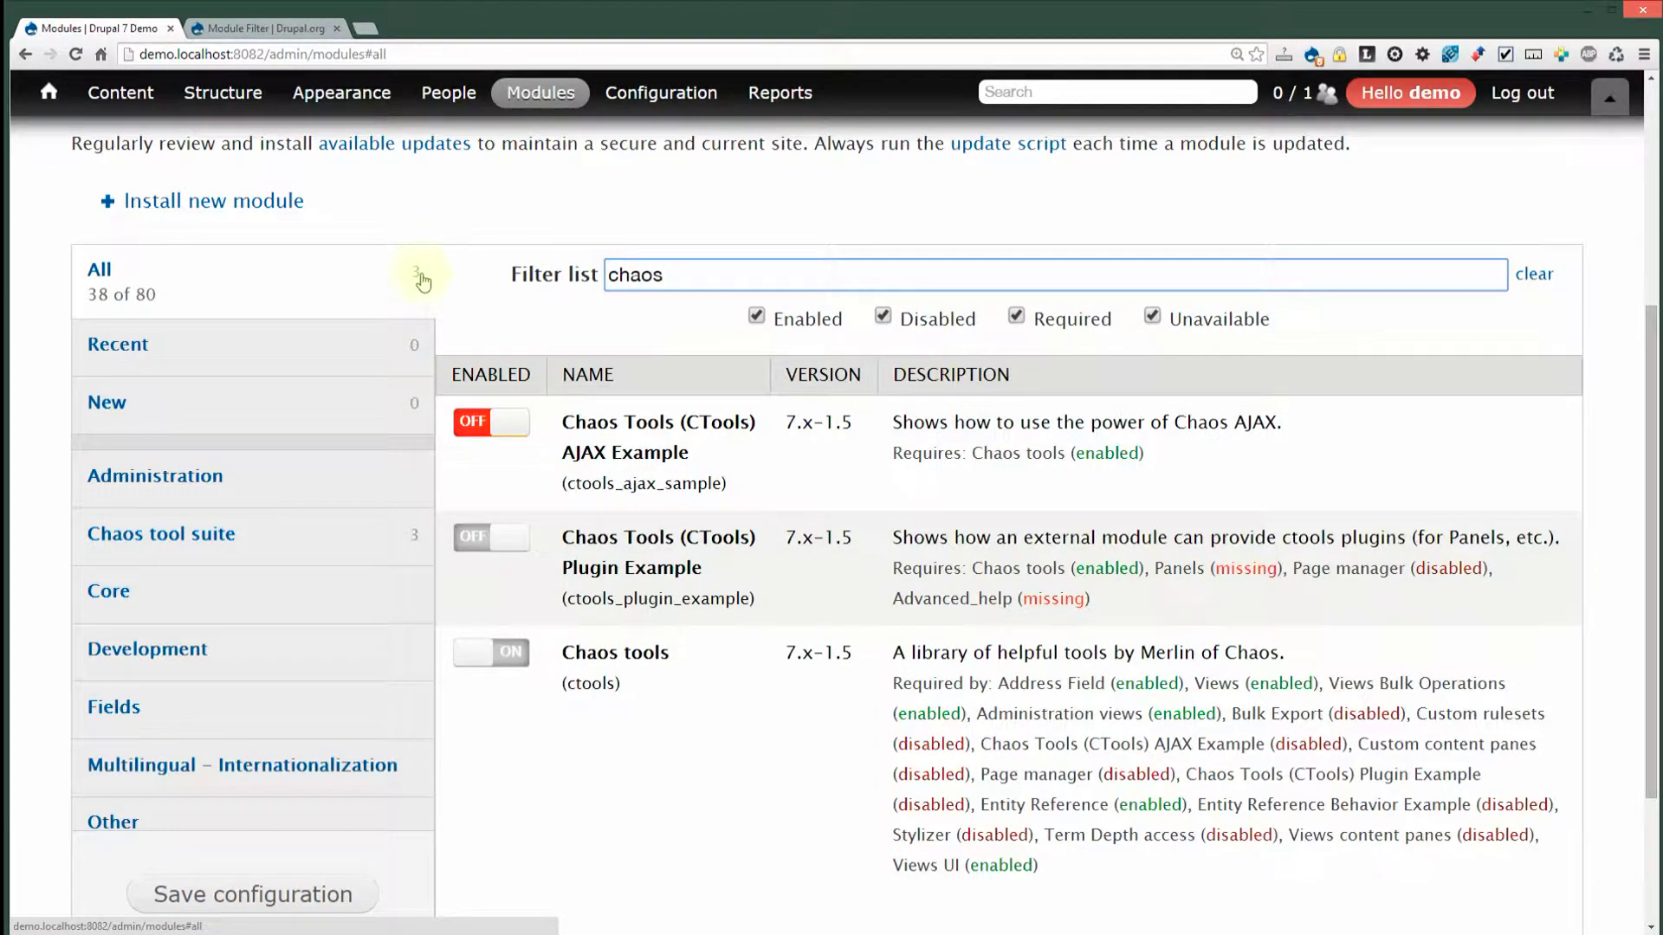
scroll(594, 568, down, 3)
scroll(576, 564, up, 2)
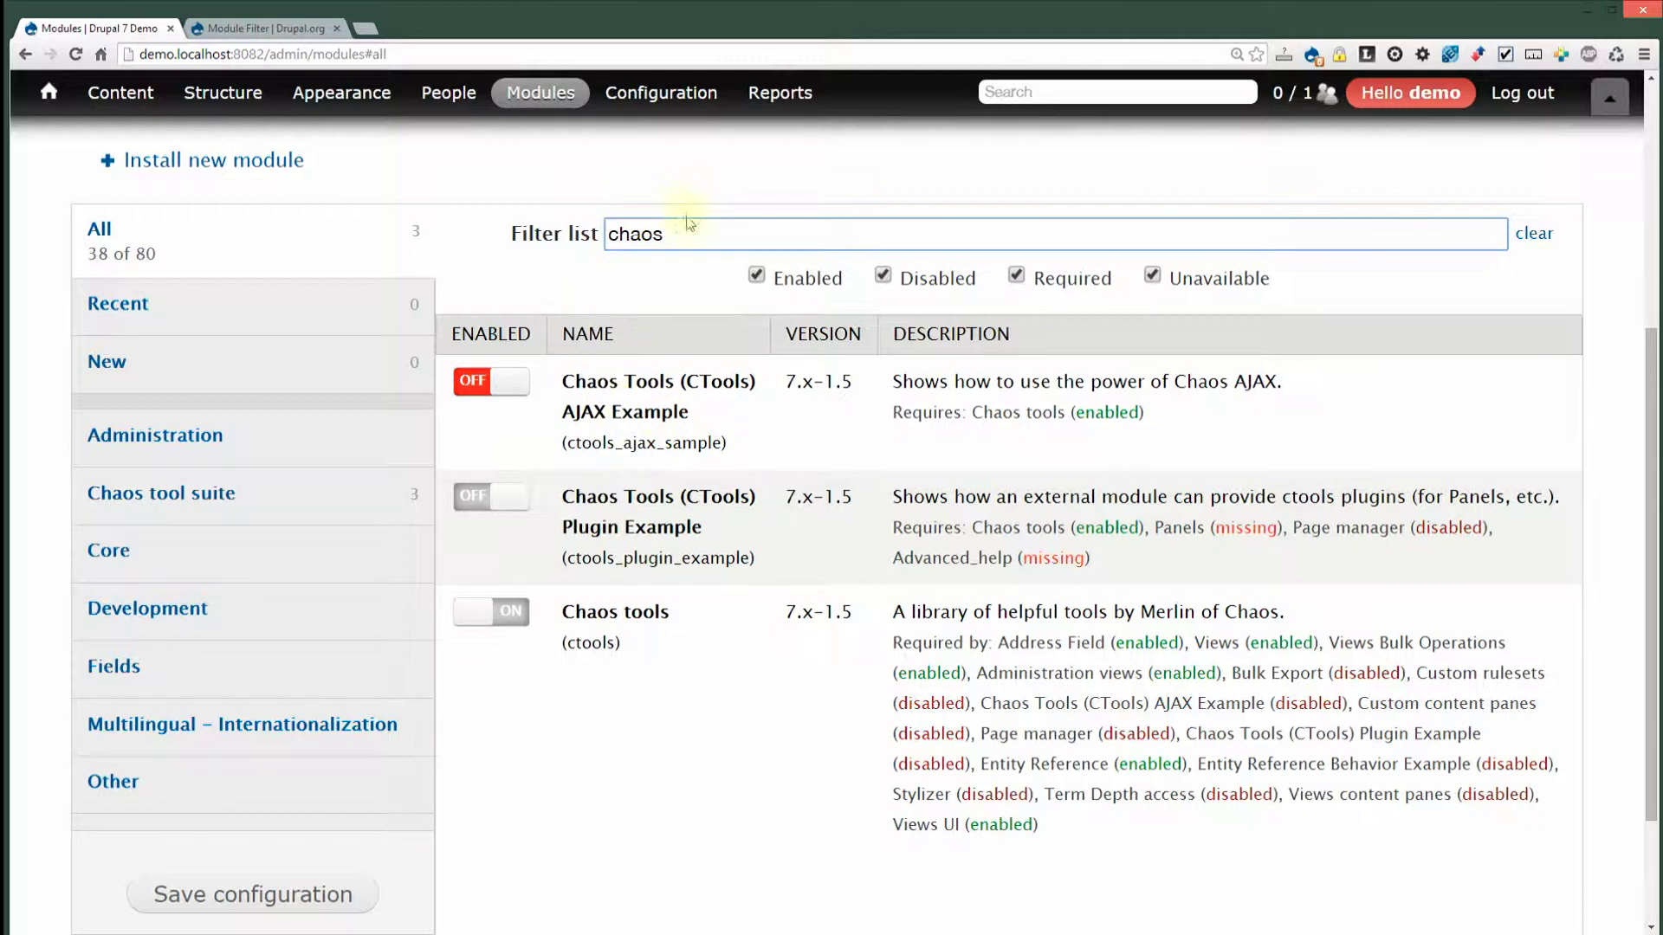
Clear the filter text so that the list of all modules is unfiltered
drag(680, 235, 602, 236)
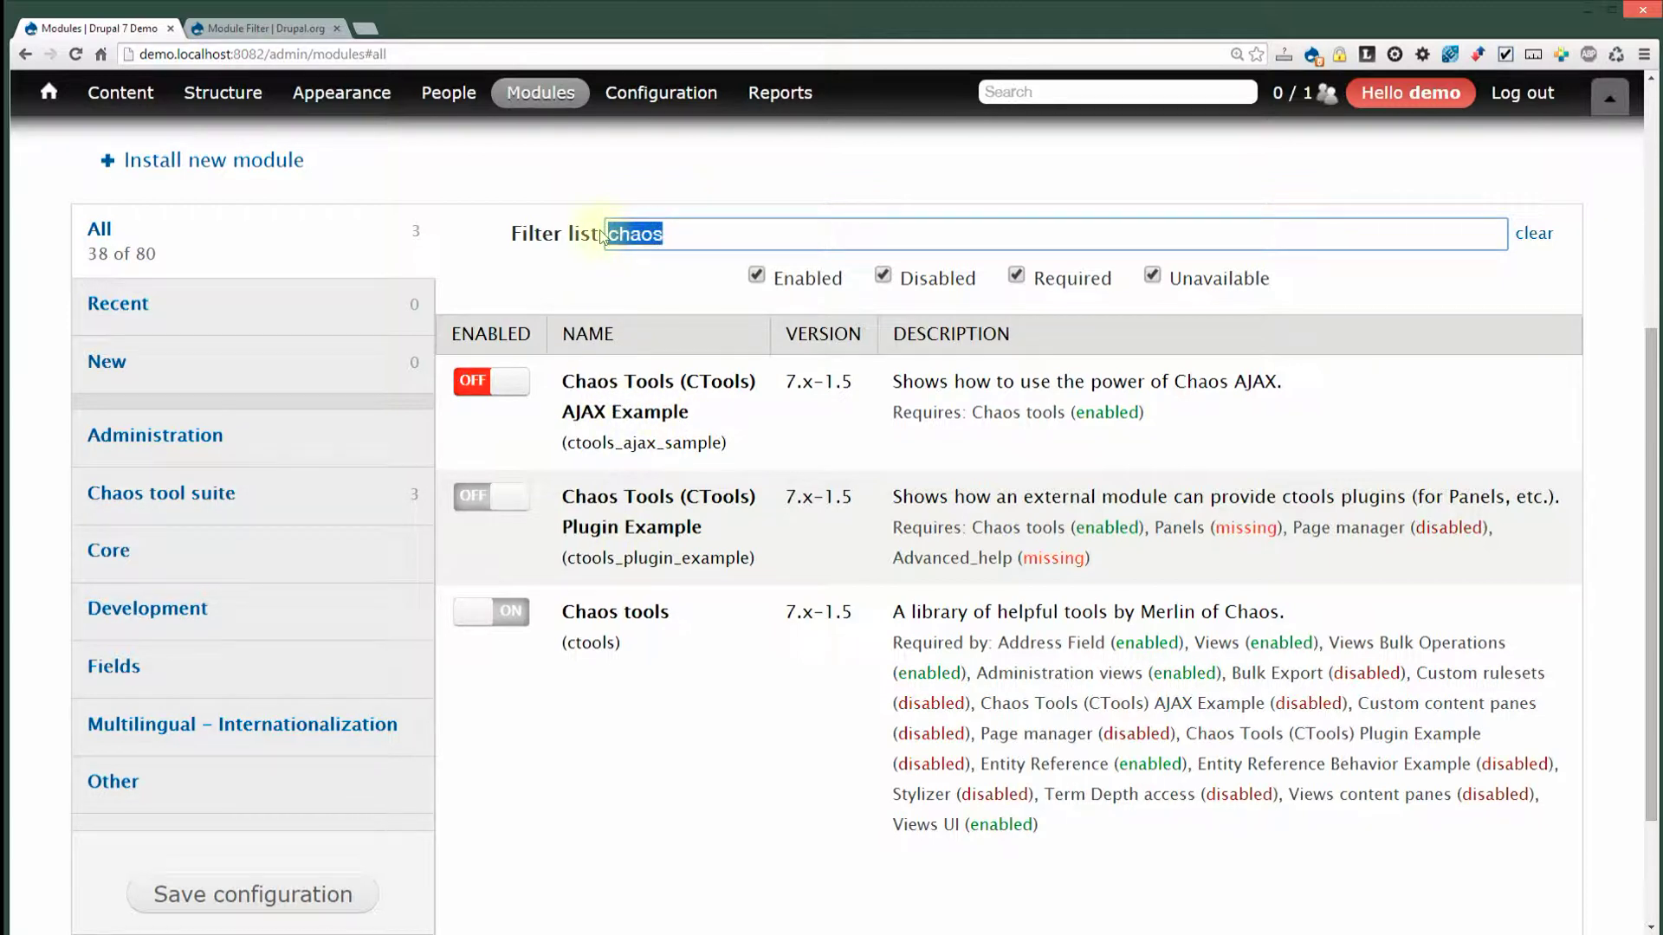
click(533, 288)
drag(689, 232, 581, 247)
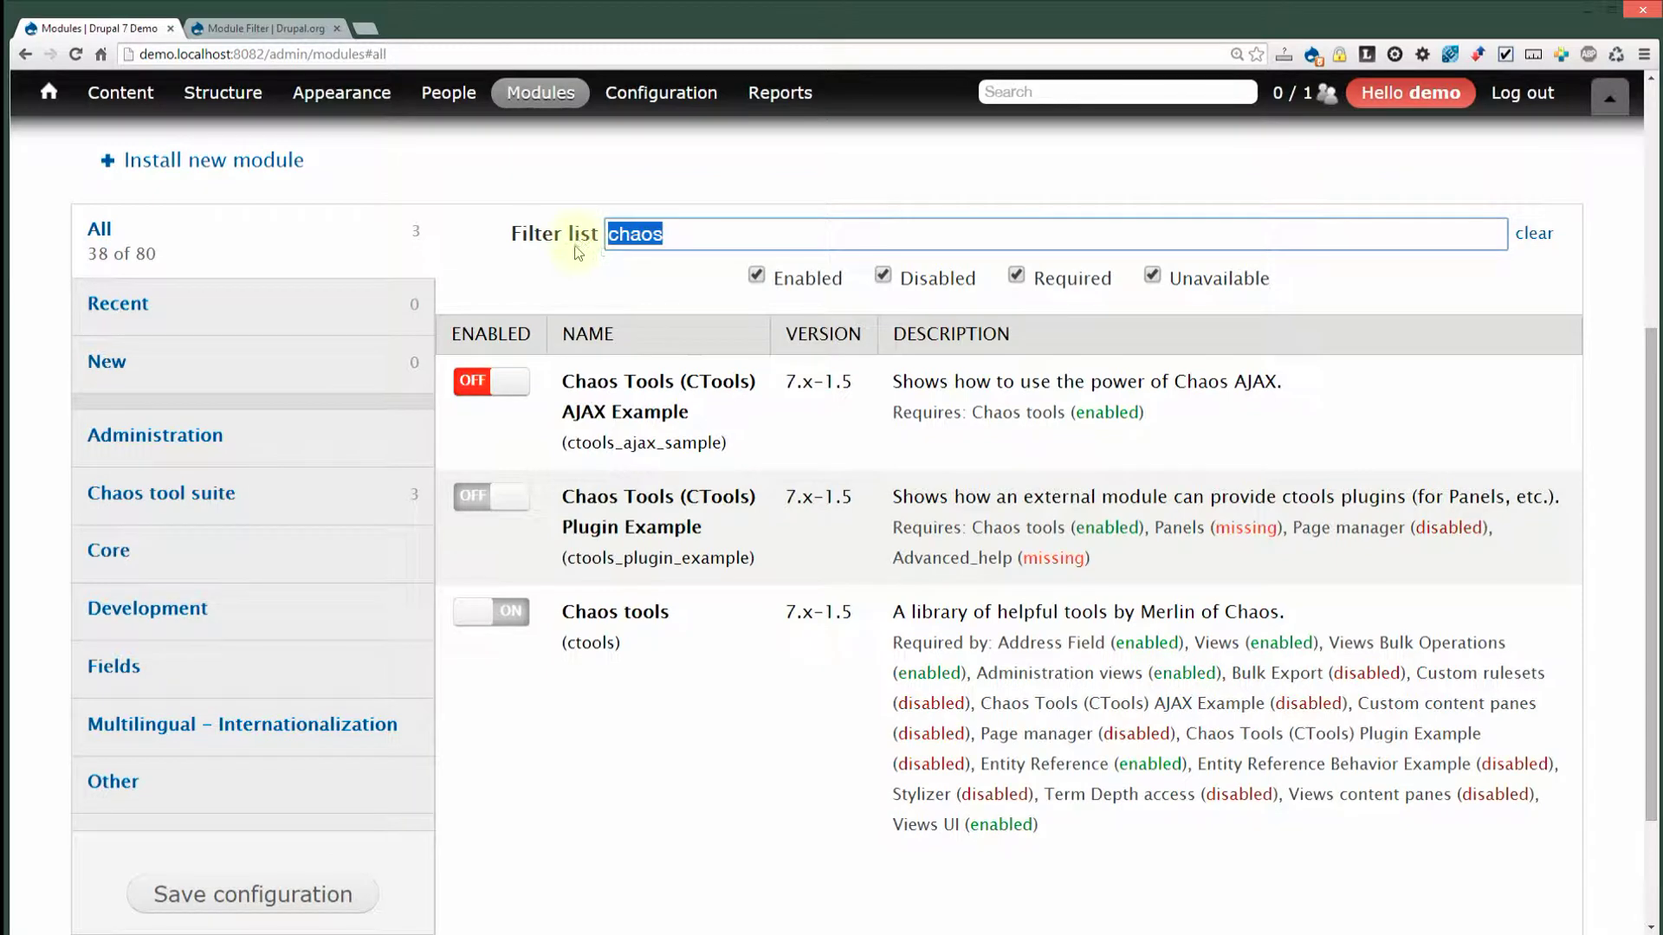
key(BackSpace)
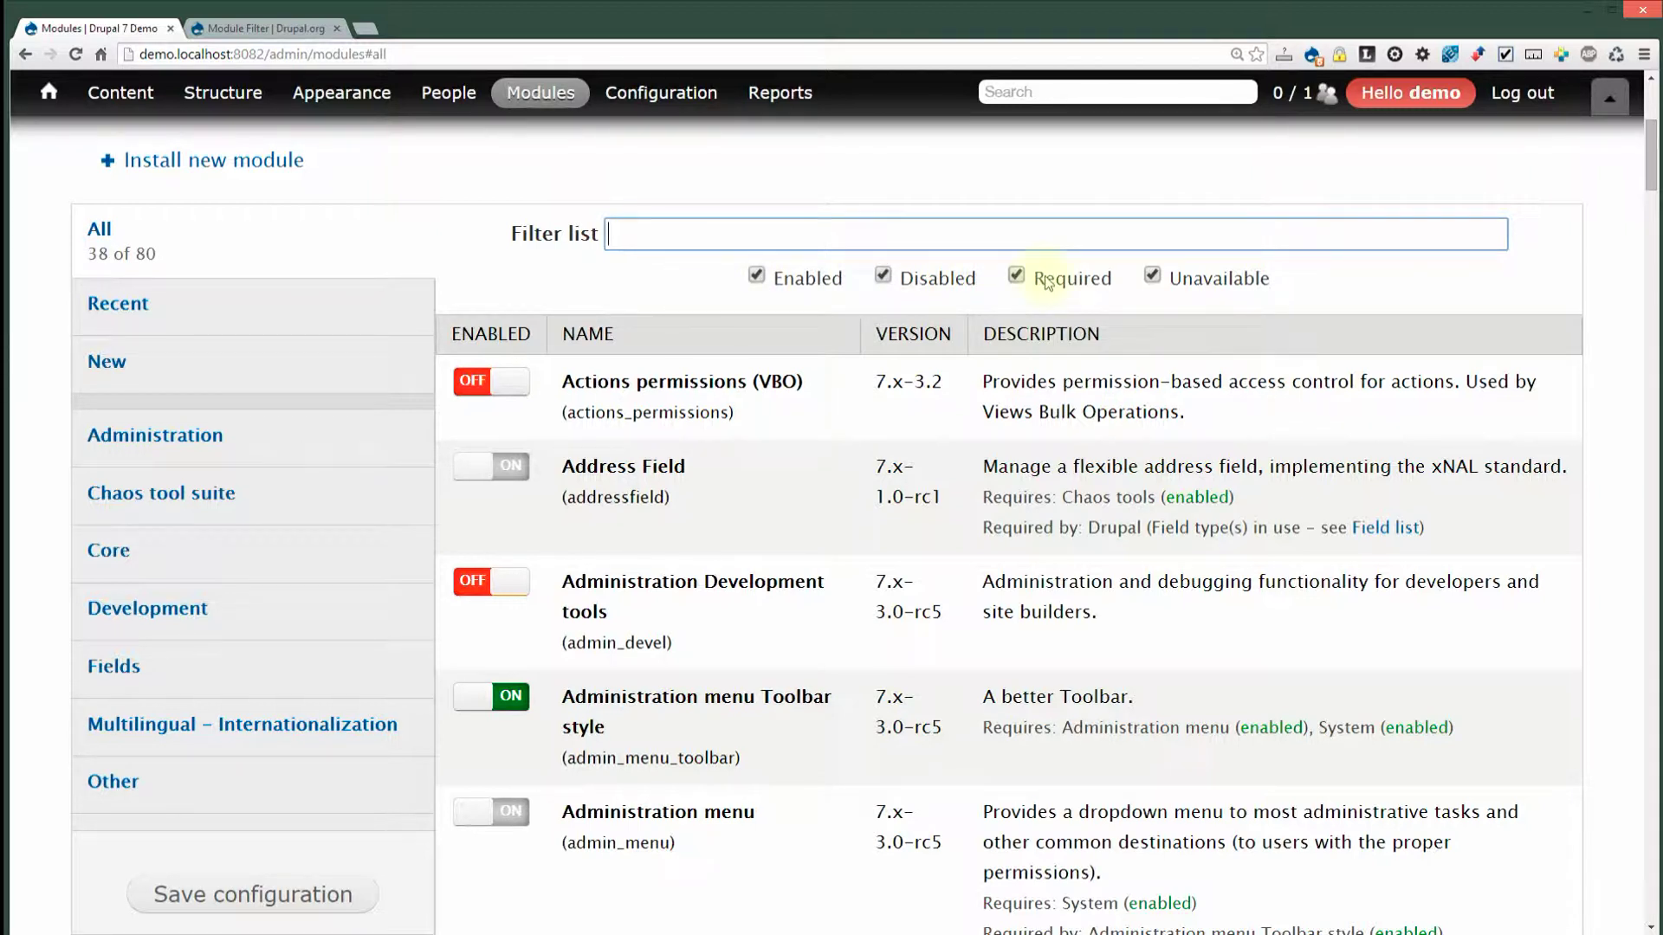
Limit the module list to unavailable modules by excluding the Enabled, Disabled and Required ones
click(1152, 277)
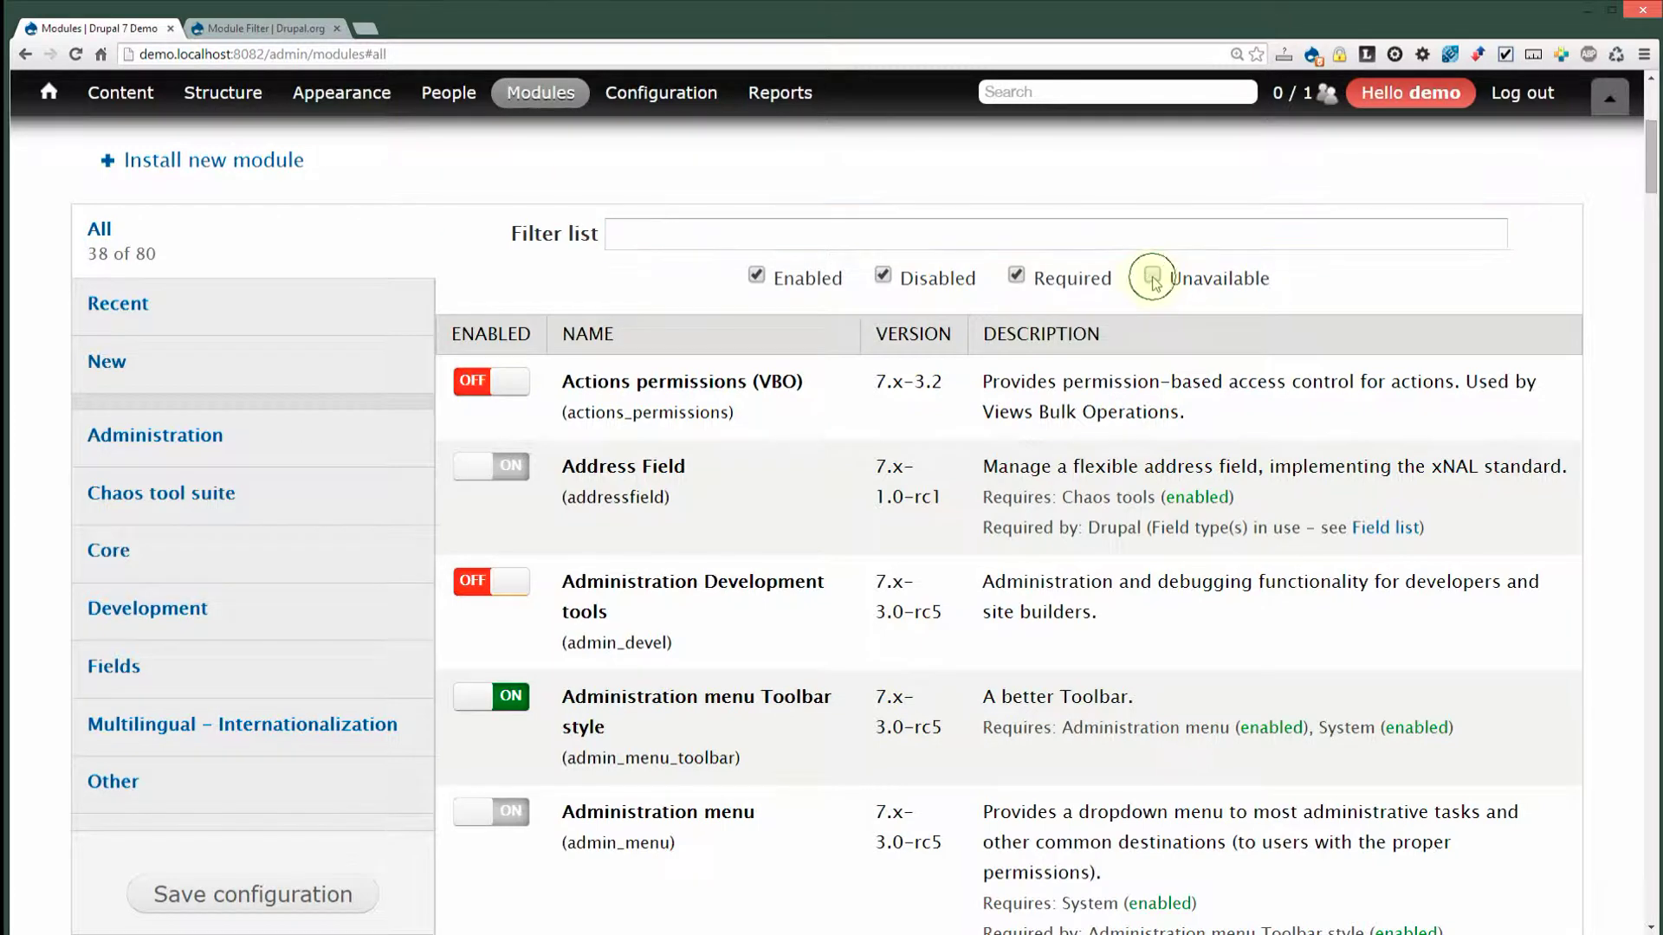
click(1151, 276)
click(880, 277)
click(1017, 276)
click(756, 275)
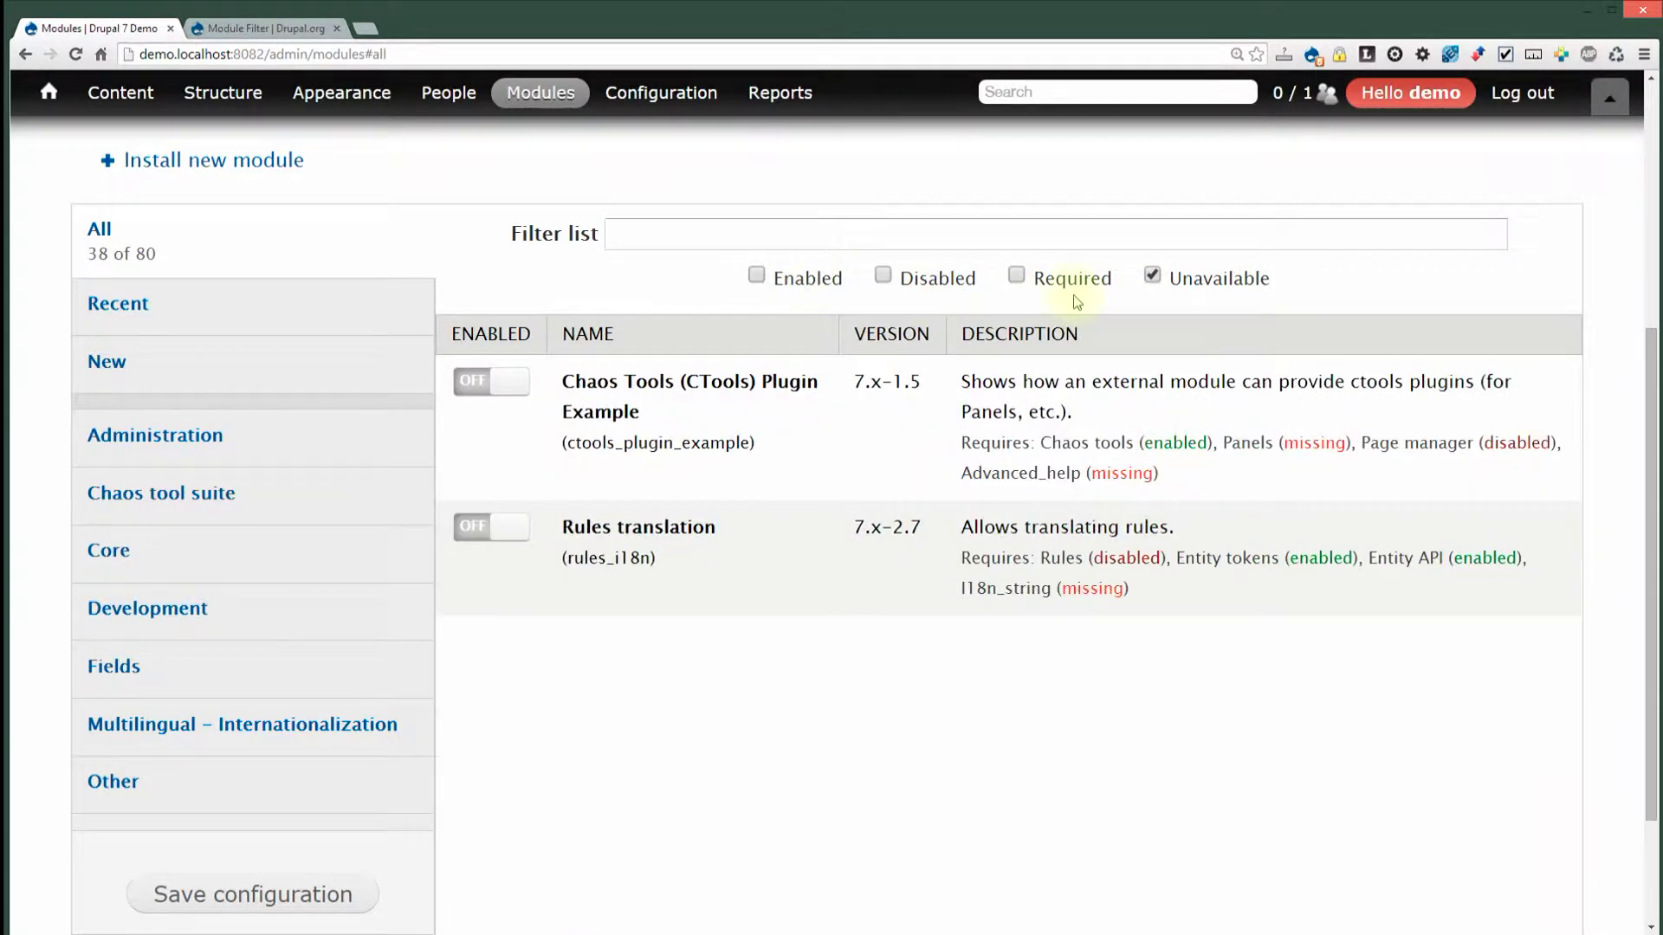
Try including the required modules, limit the list to only the disabled modules, and look through it
click(1072, 278)
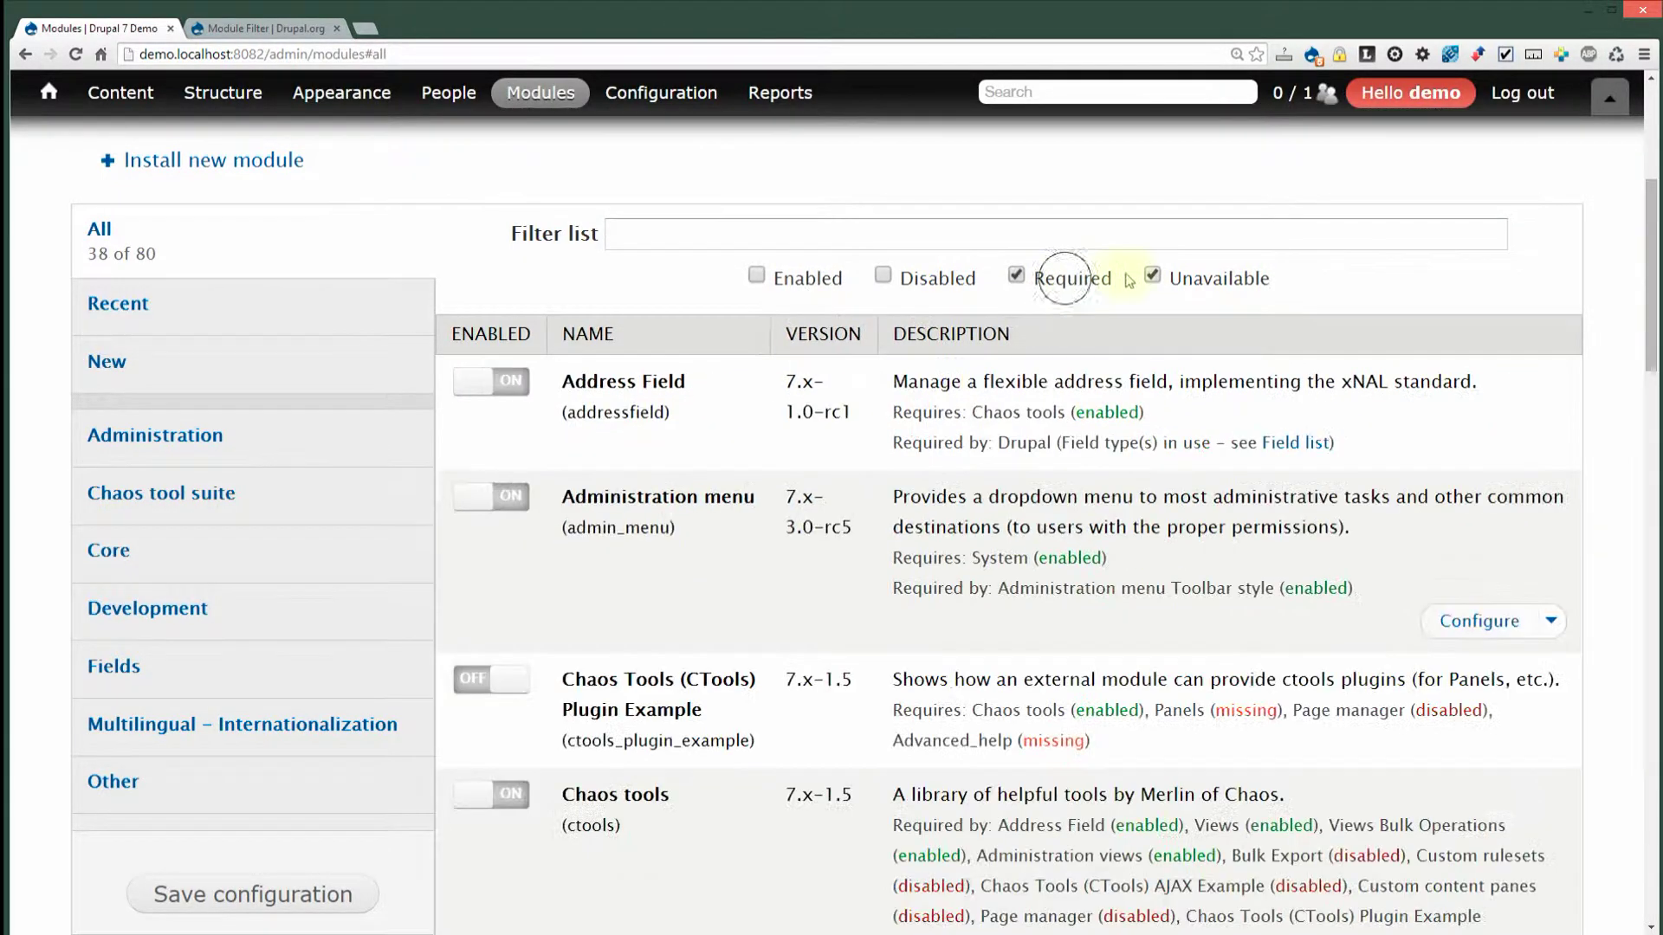
click(882, 277)
click(1016, 275)
click(1149, 279)
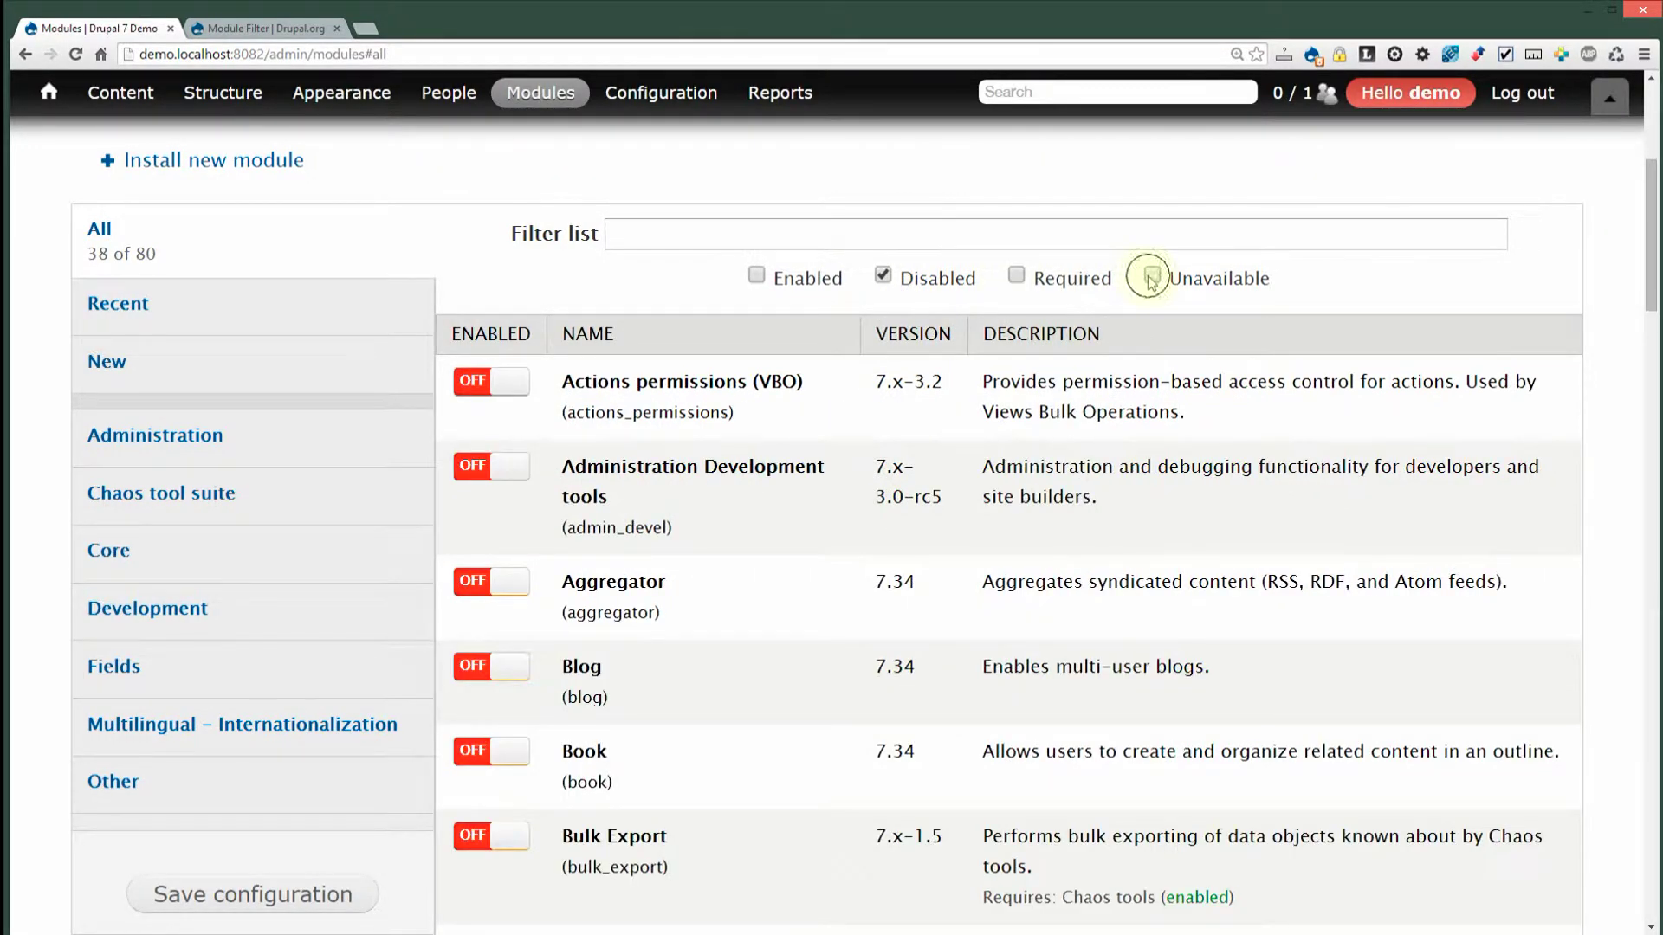
scroll(750, 608, down, 8)
scroll(762, 571, down, 8)
scroll(753, 563, up, 20)
scroll(622, 522, down, 4)
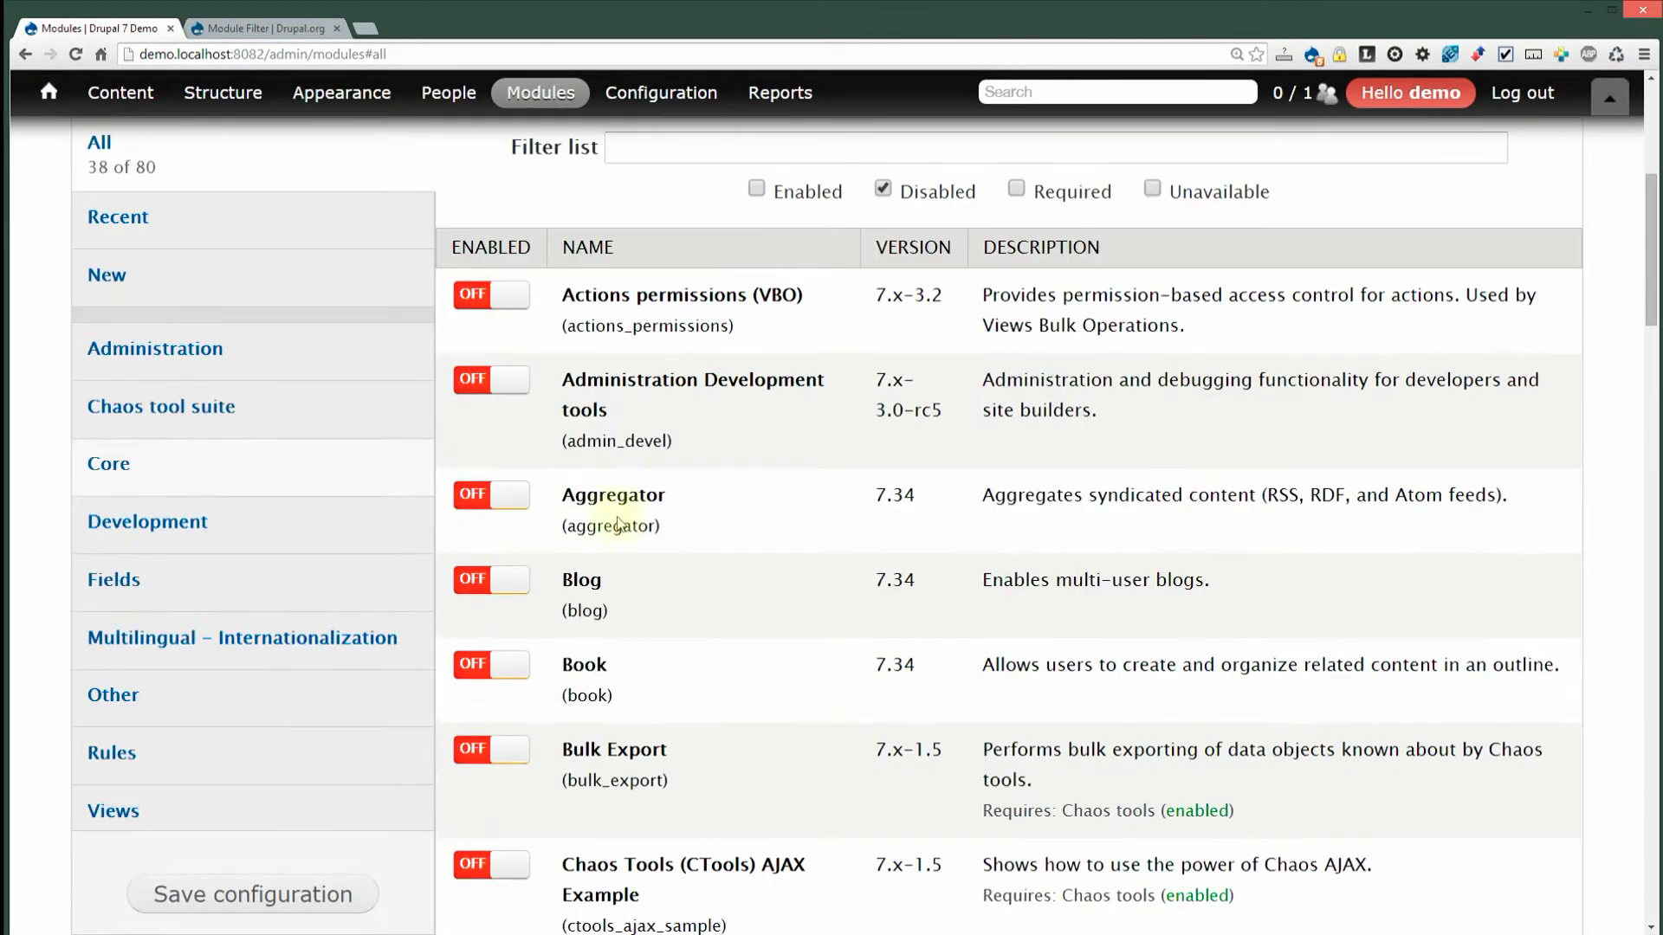
Show the Administration group with Enabled, Disabled, Required and Unavailable modules all included, and review its modules
click(225, 346)
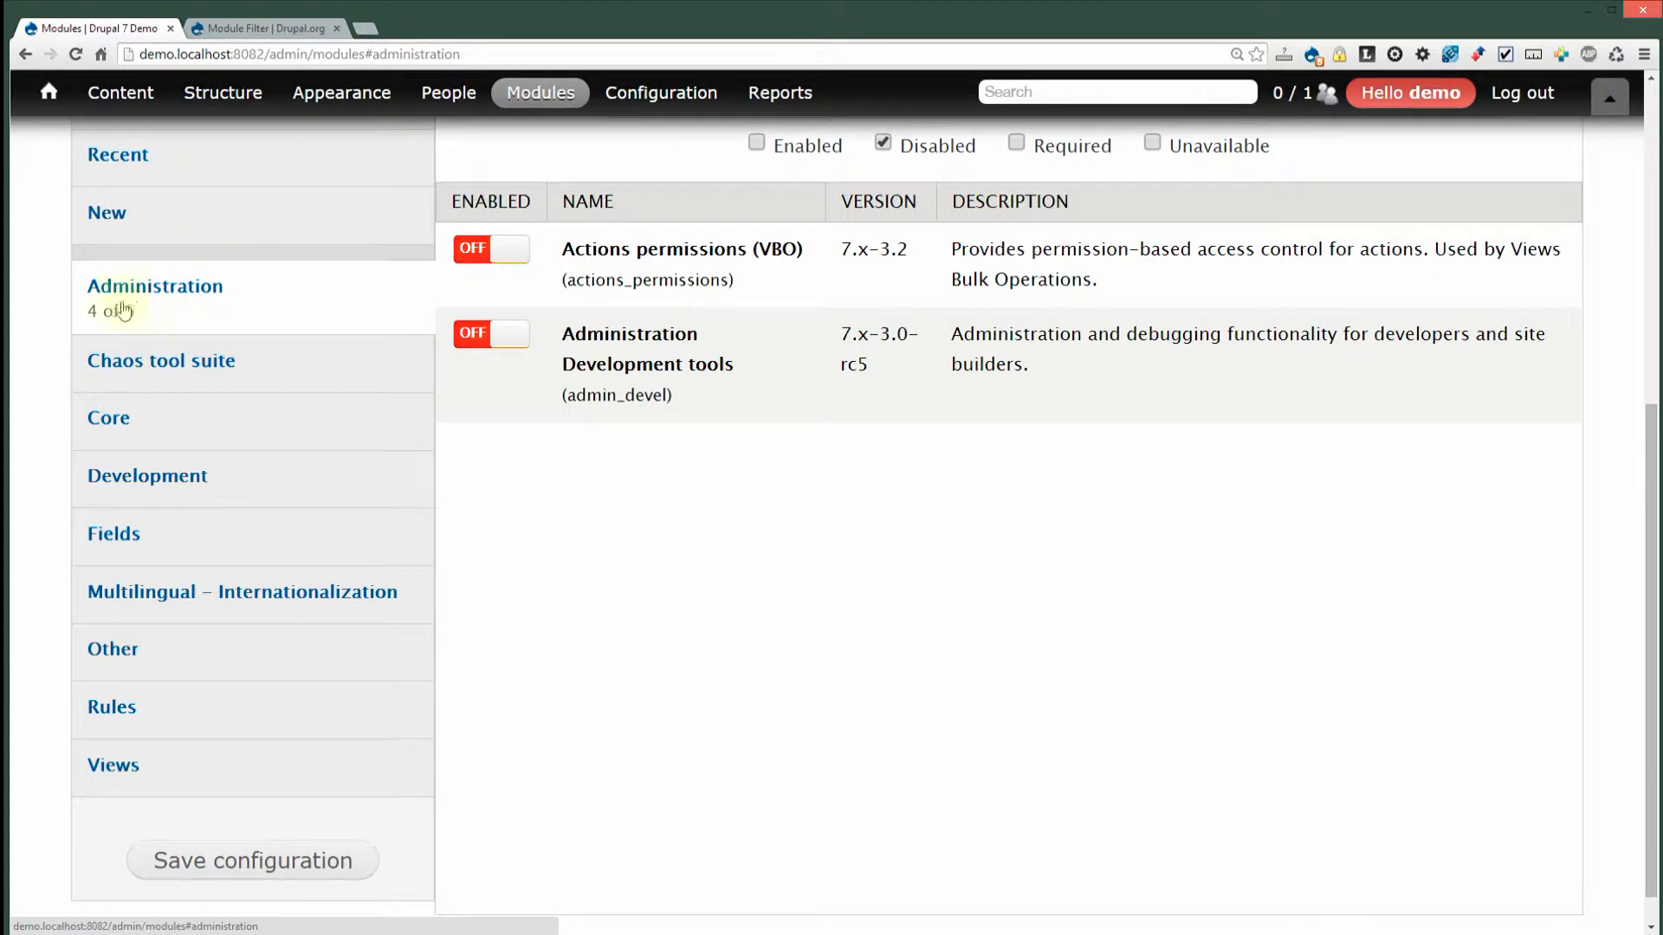
scroll(703, 484, up, 4)
click(756, 489)
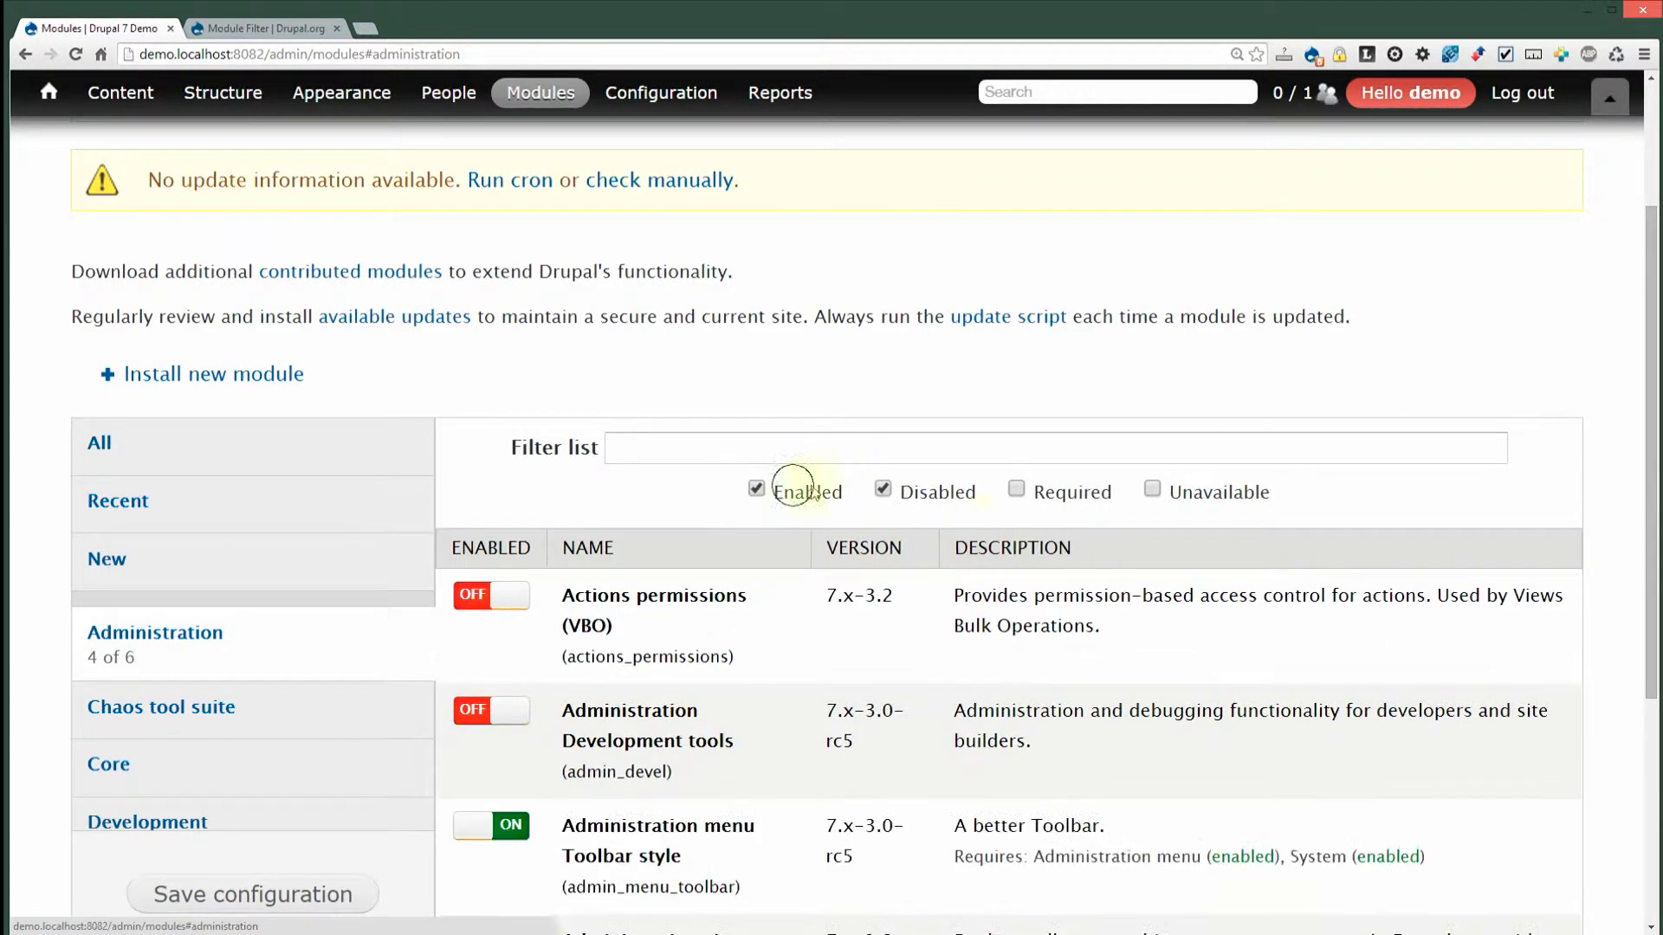
click(1015, 490)
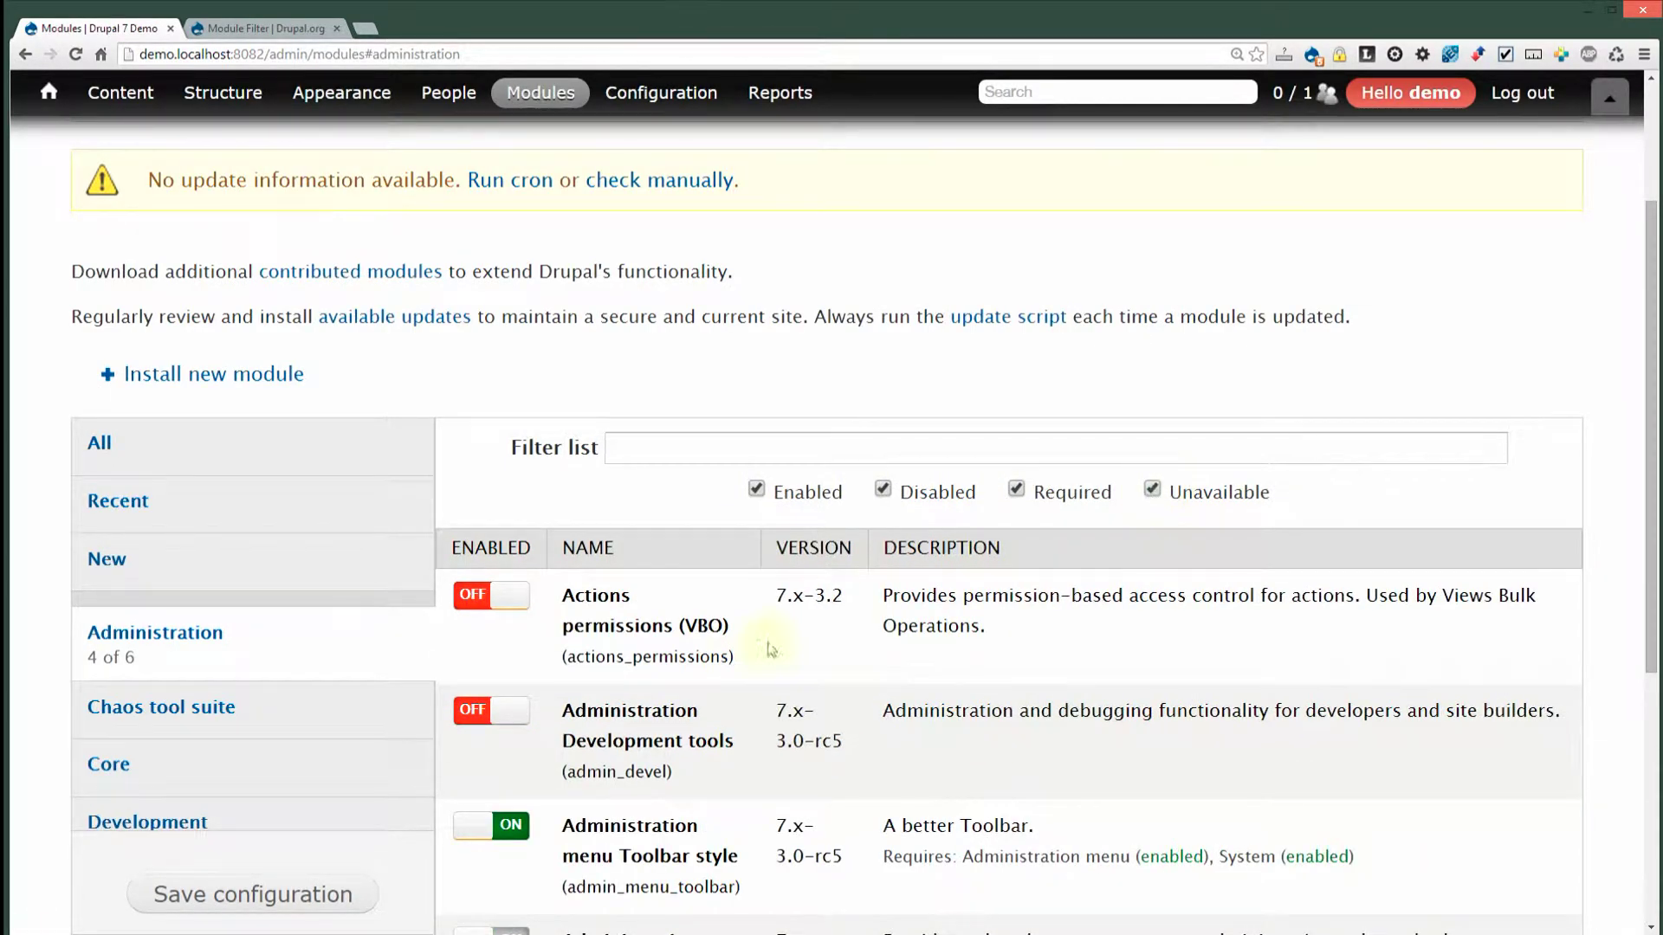
scroll(586, 675, down, 5)
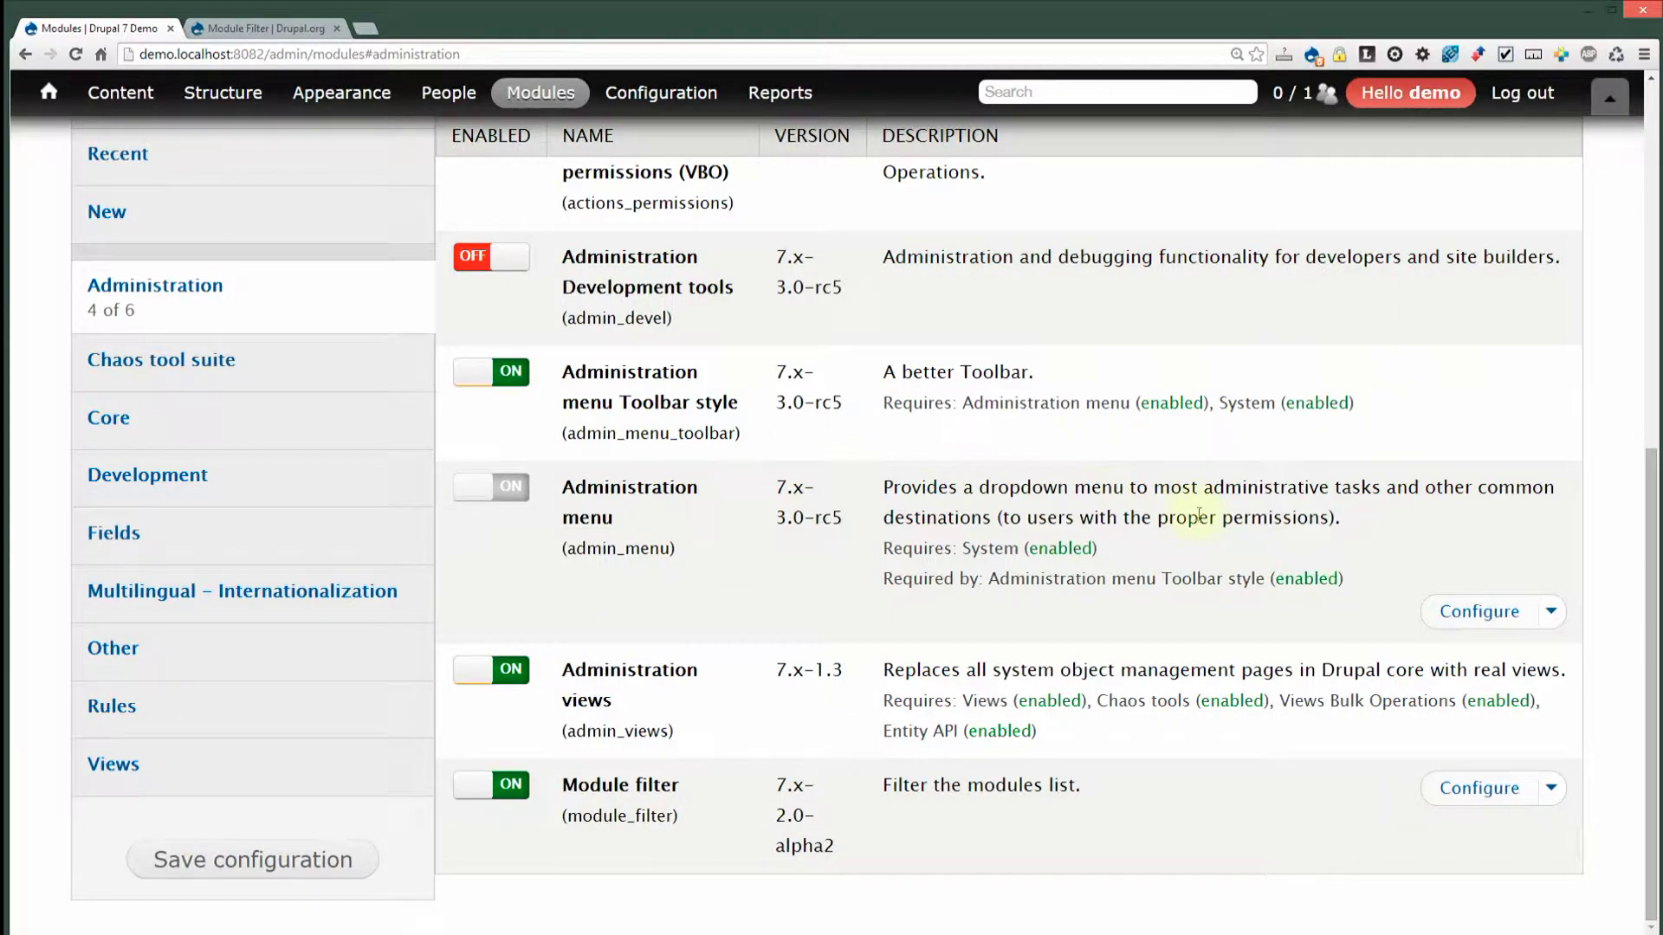
Open the Module filter settings page from the user interface configuration
scroll(1164, 520, up, 8)
scroll(394, 569, down, 5)
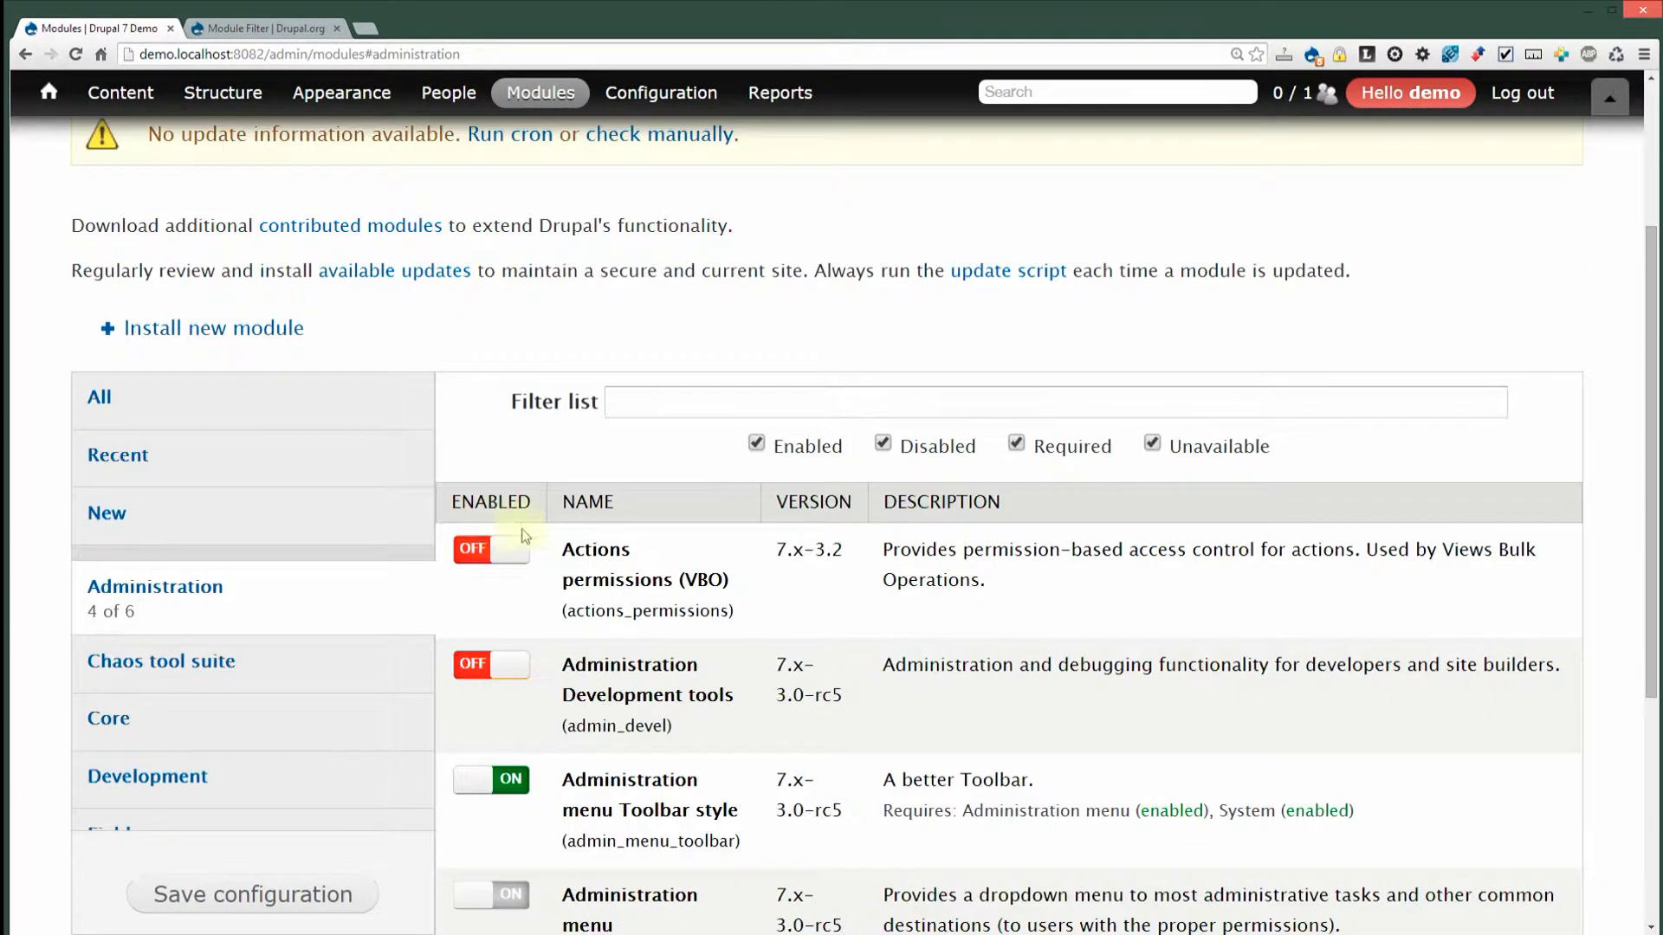
scroll(564, 167, up, 5)
mouse_move(648, 95)
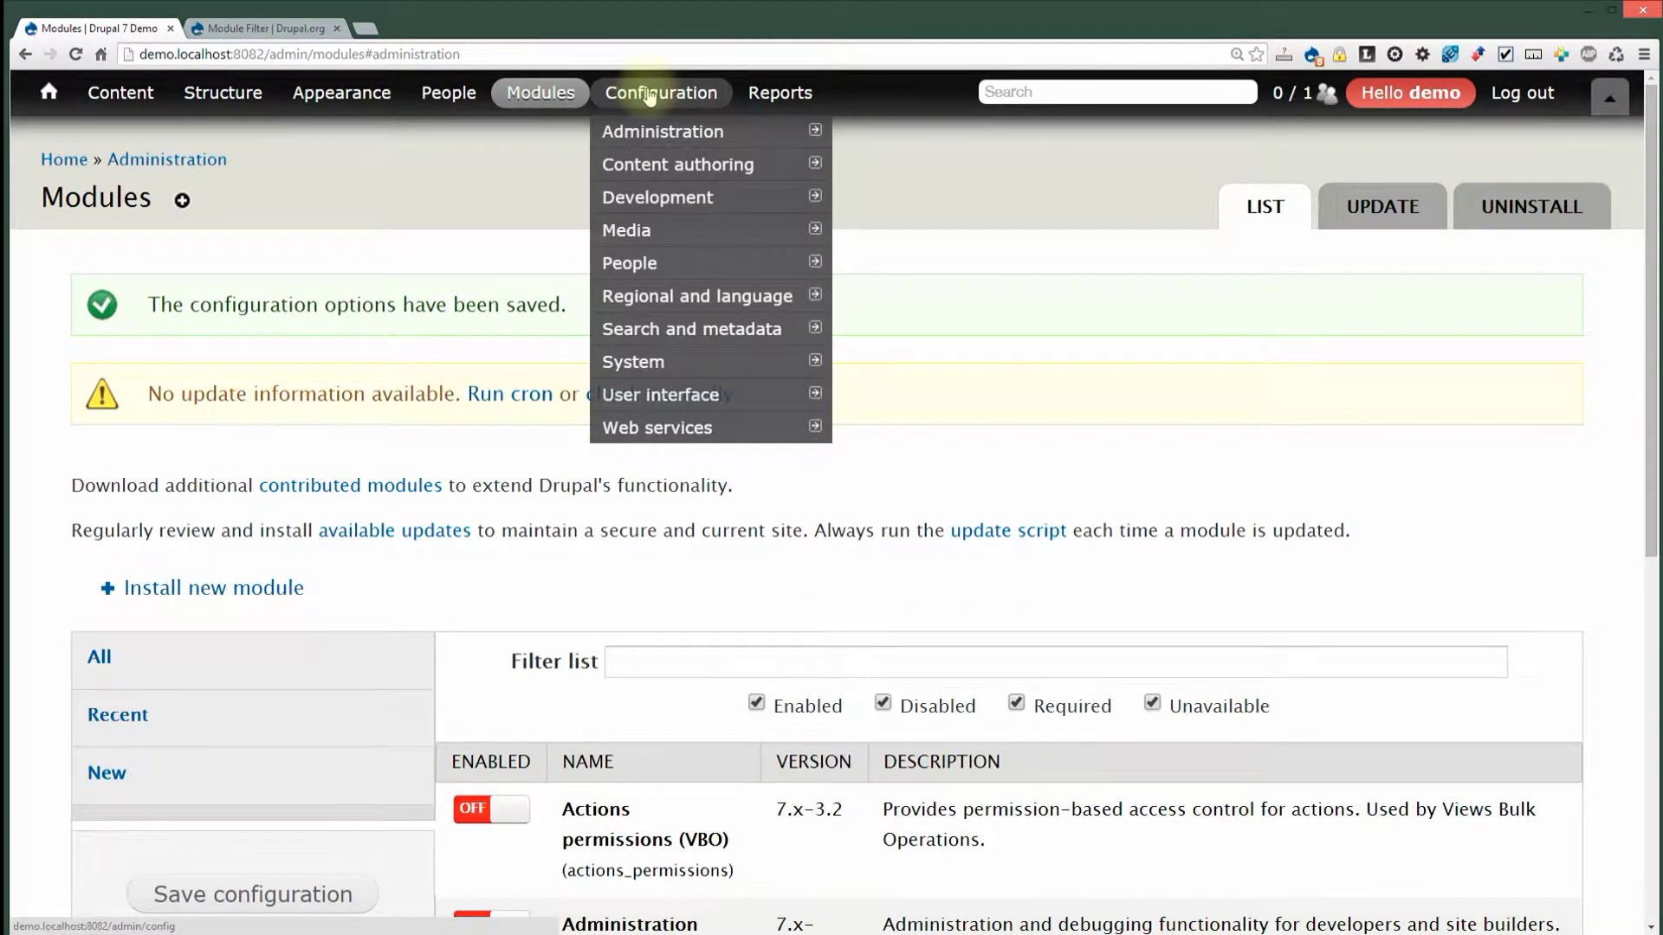
mouse_move(675, 143)
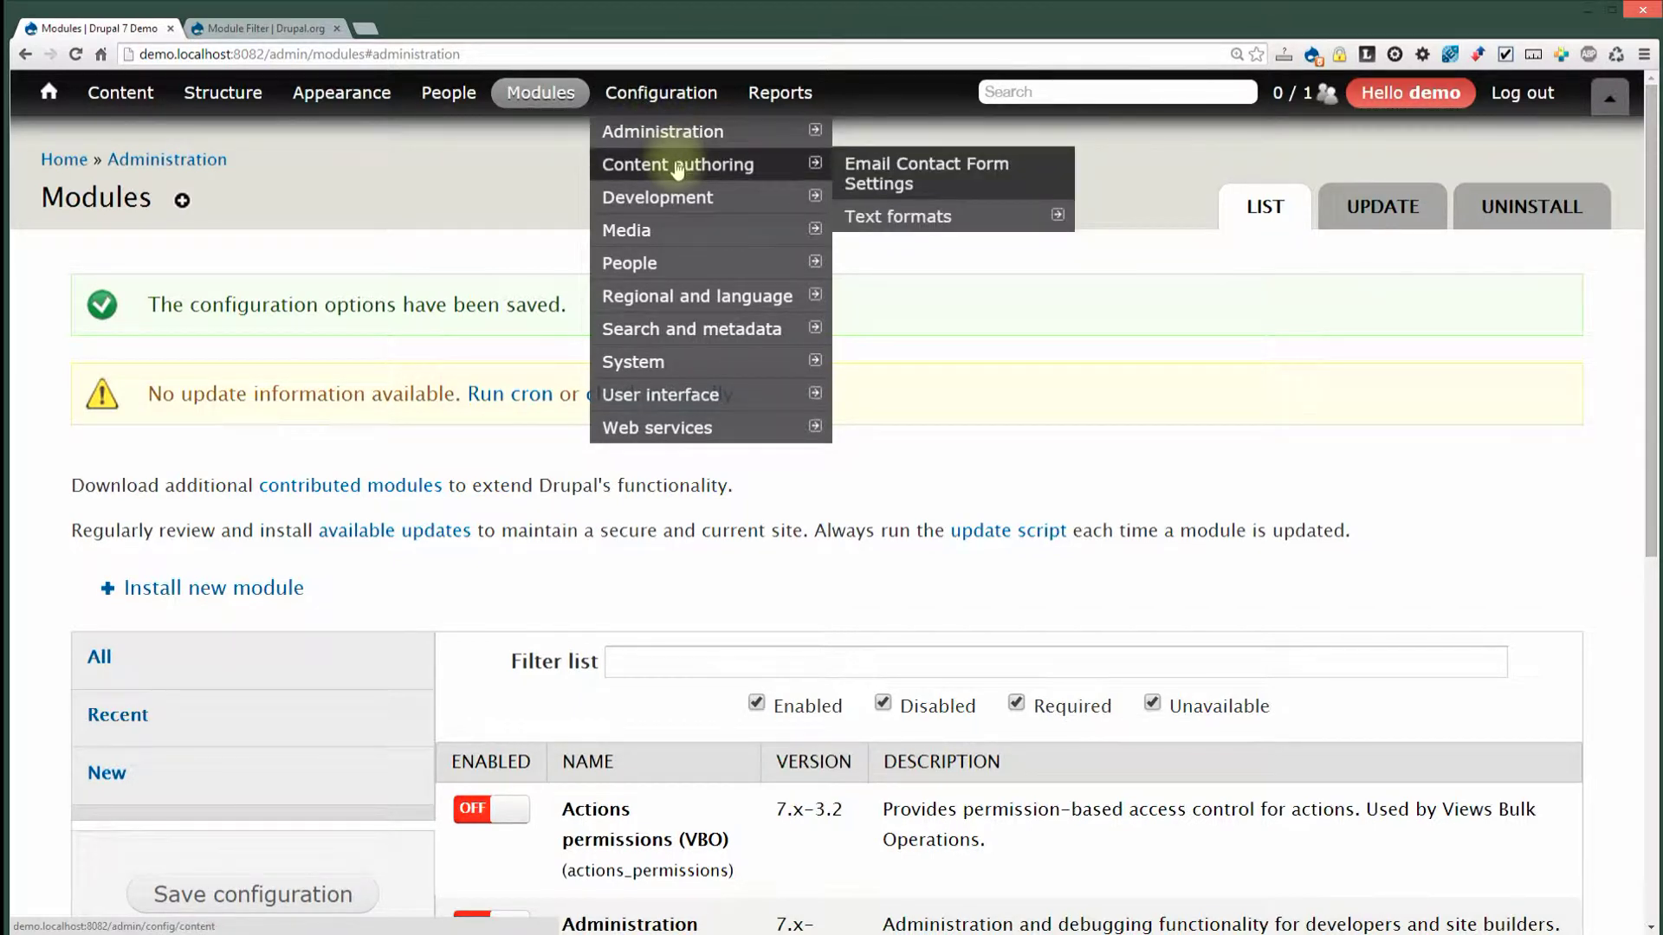
mouse_move(692, 406)
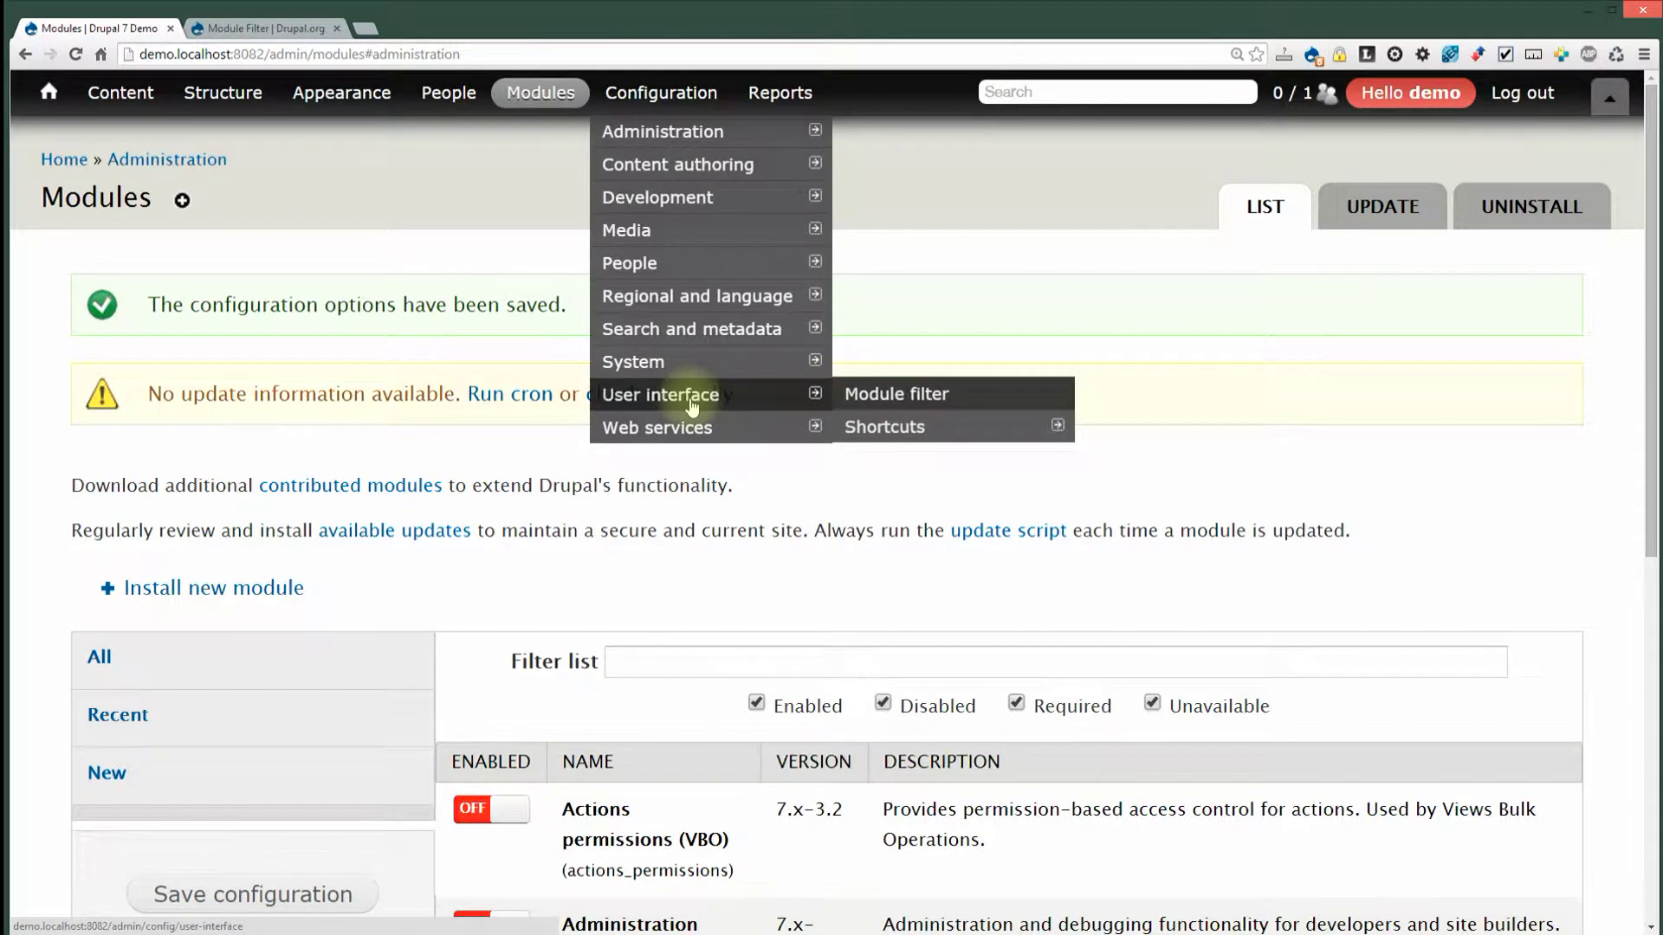
click(847, 396)
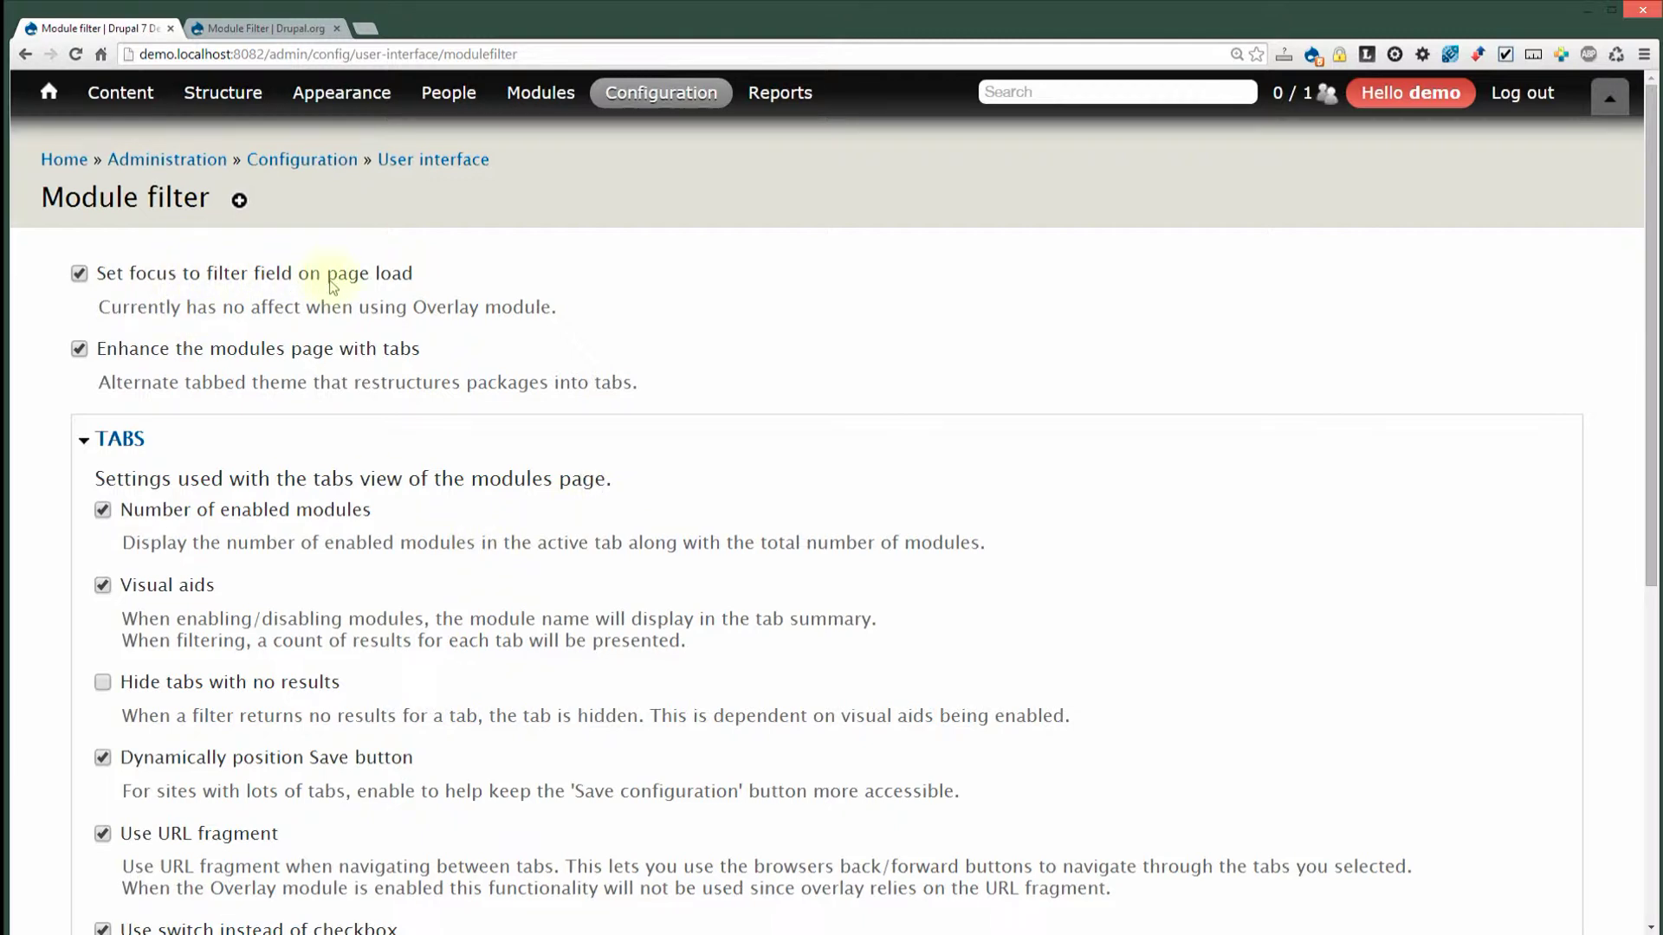
Open the modules page in a separate browser tab and filter the list by "module"
middle_click(539, 93)
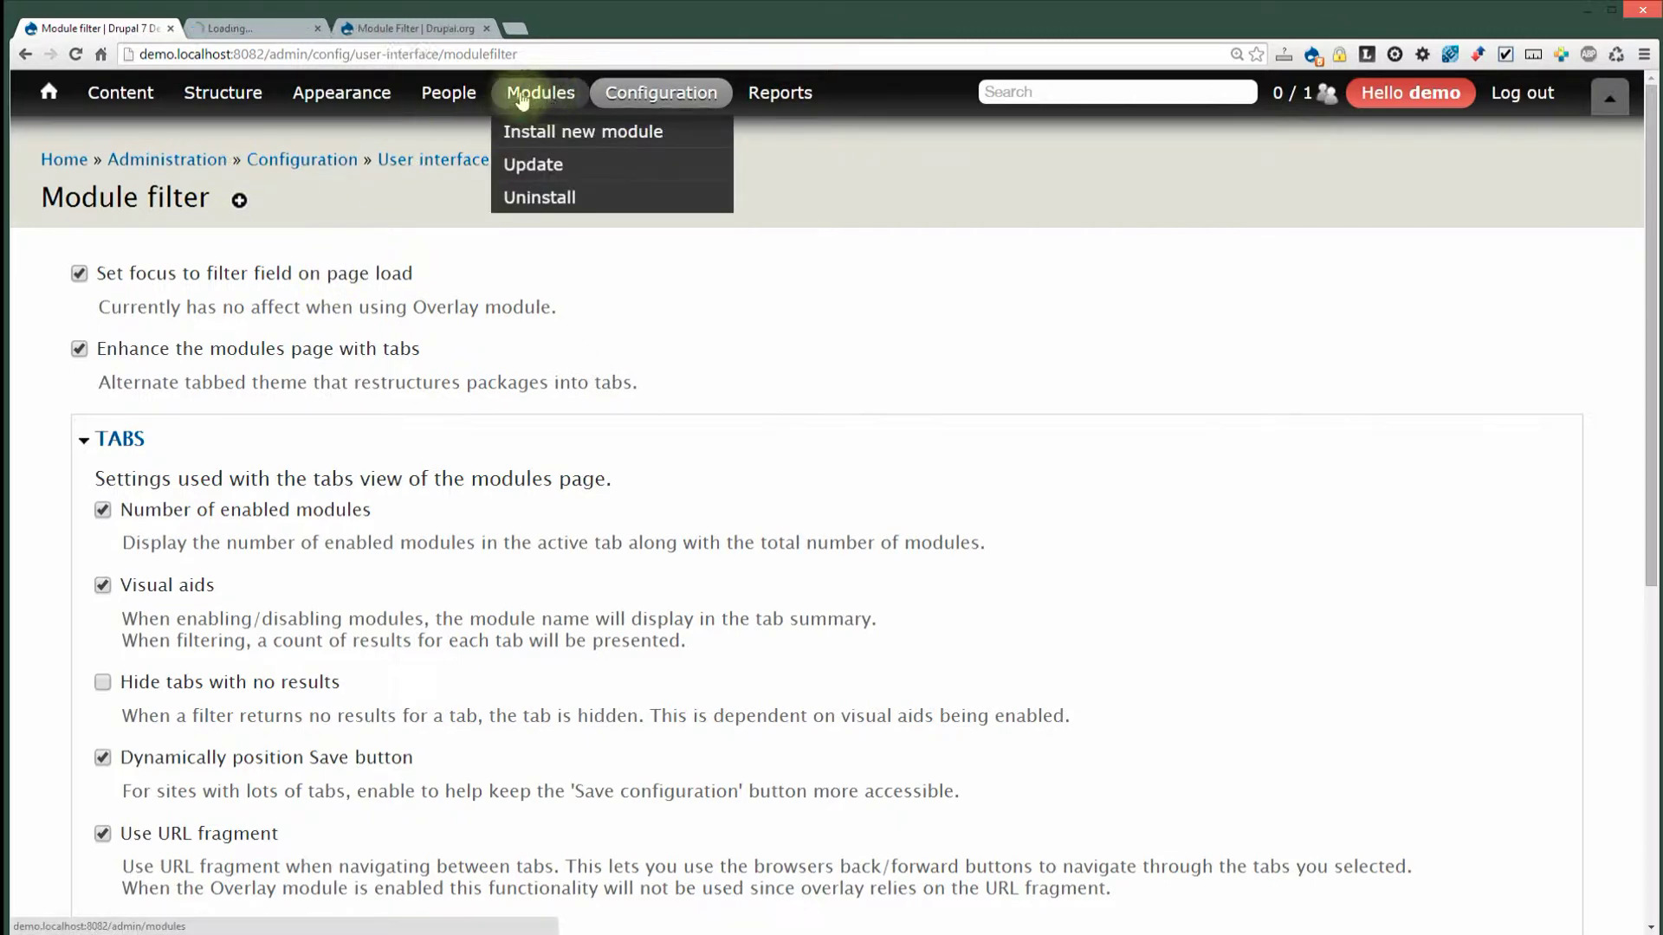
click(244, 26)
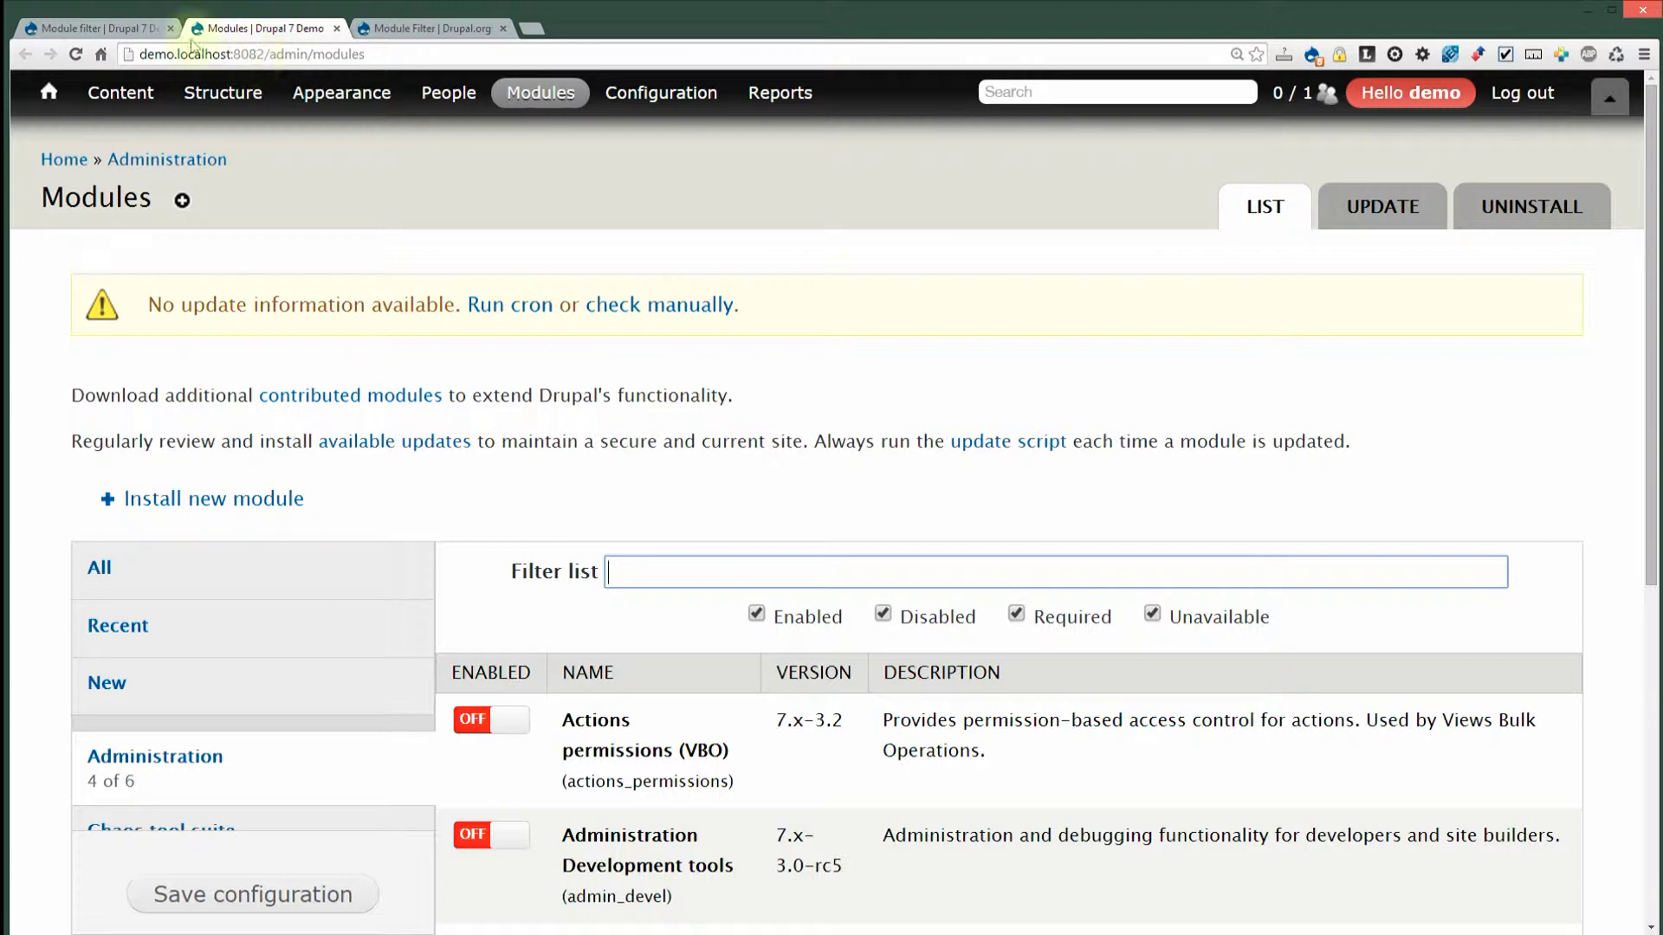
mouse_move(580, 113)
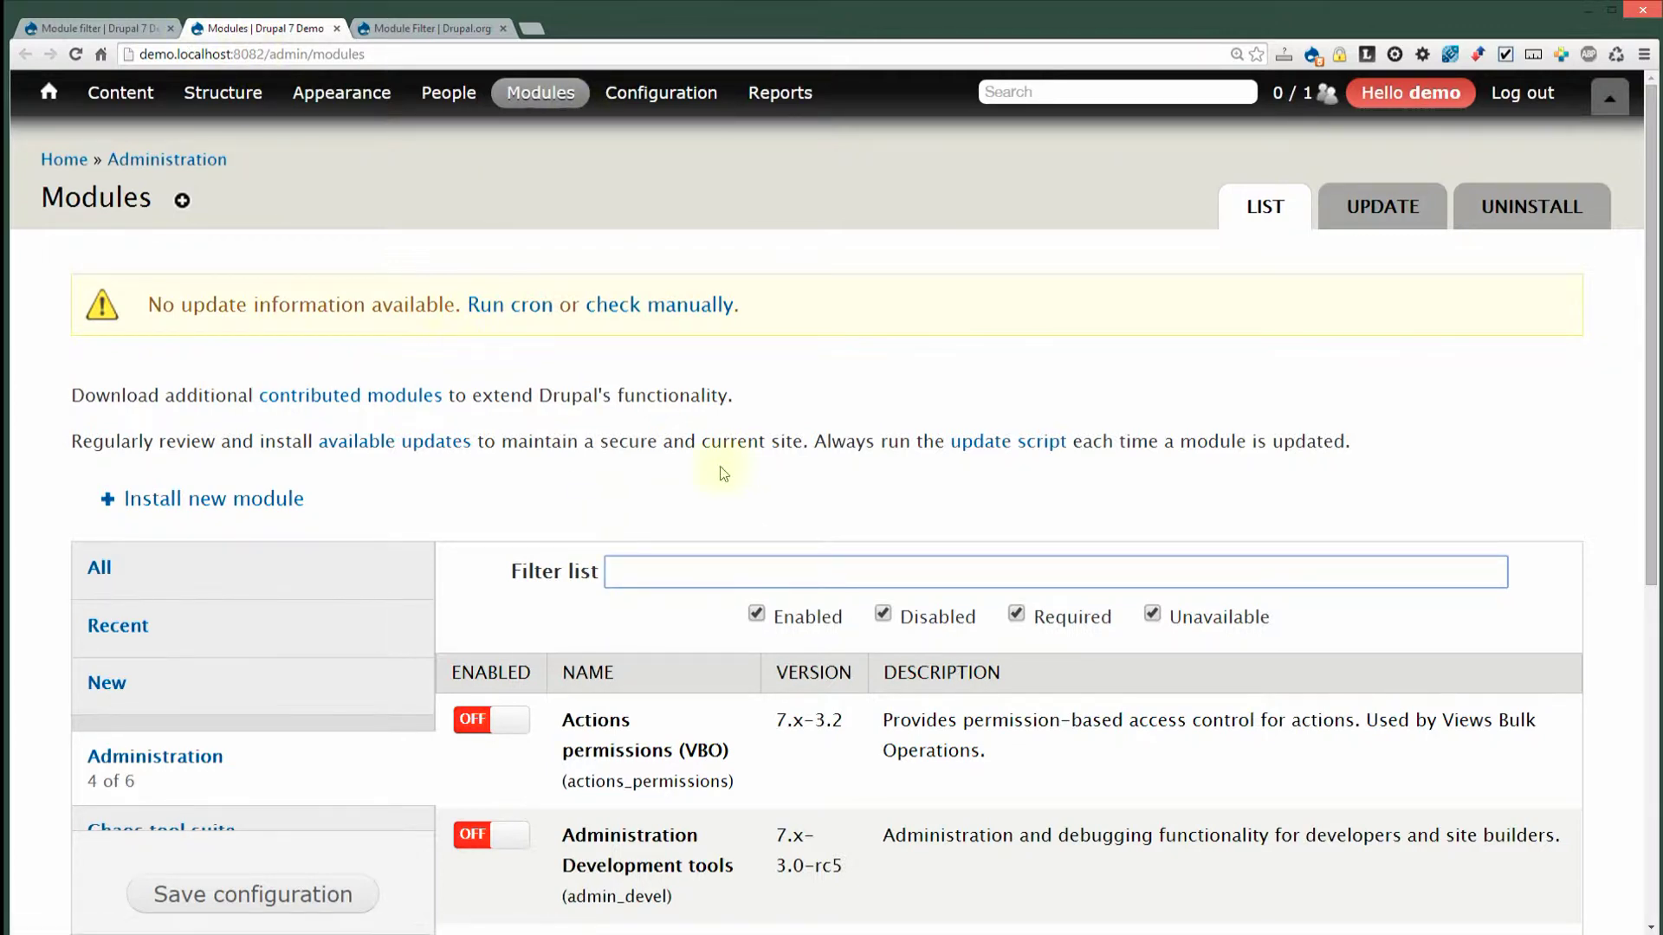
text(module)
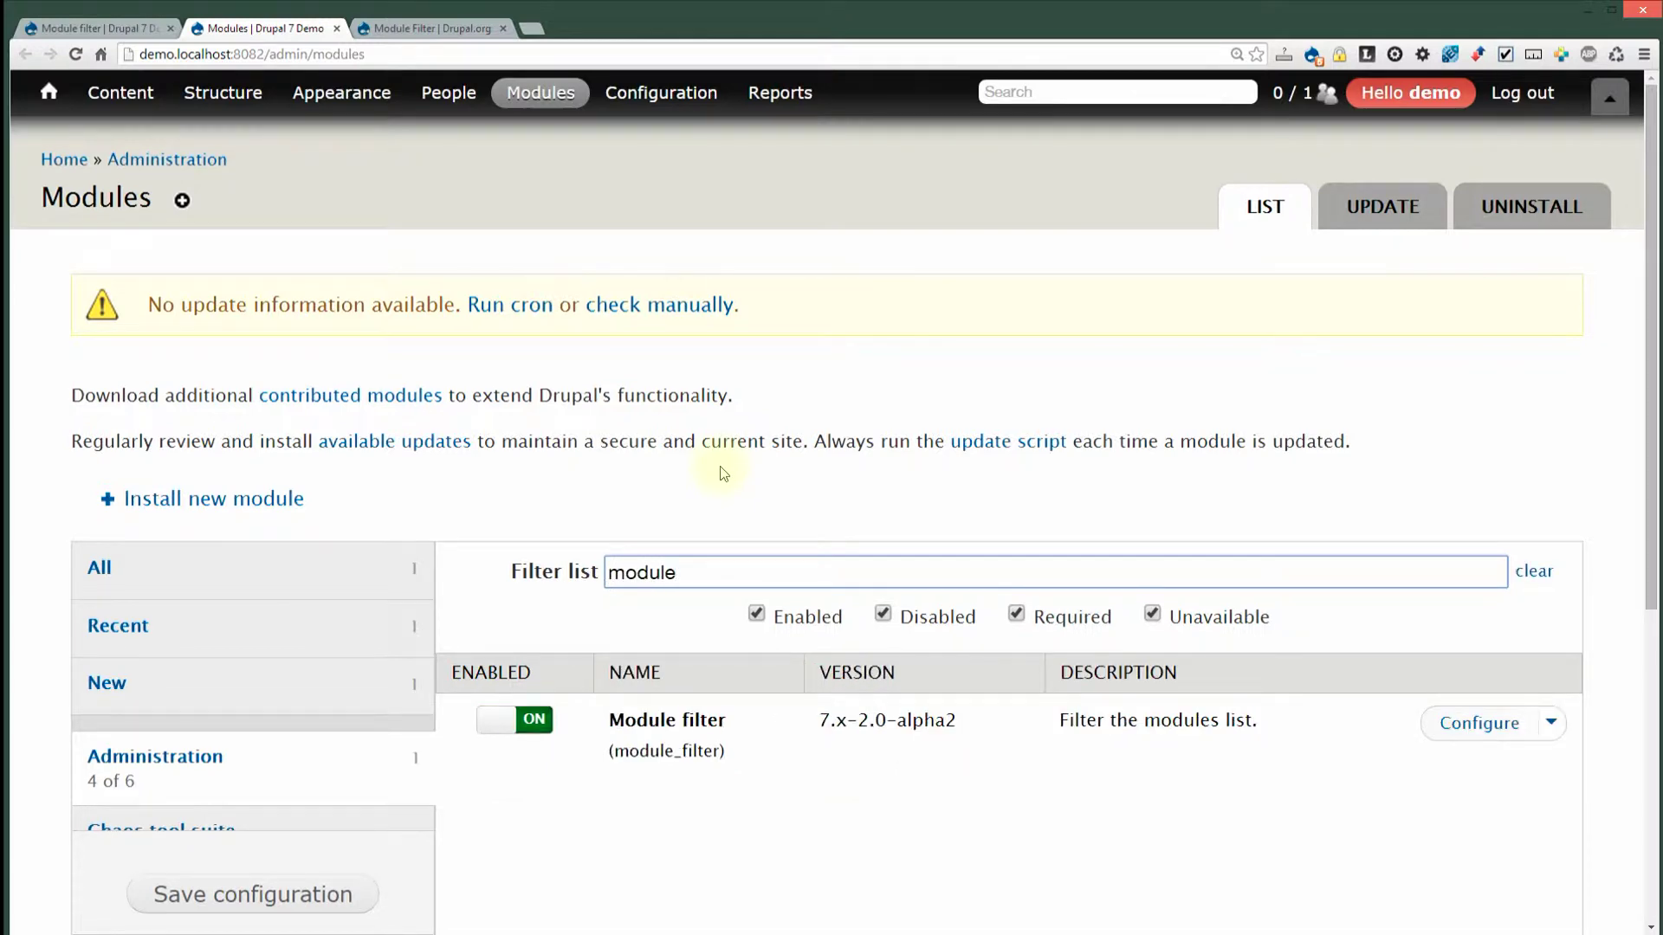
Turn off enhancing the modules page with tabs in the Module filter settings, save the configuration, and reload the modules page
click(95, 28)
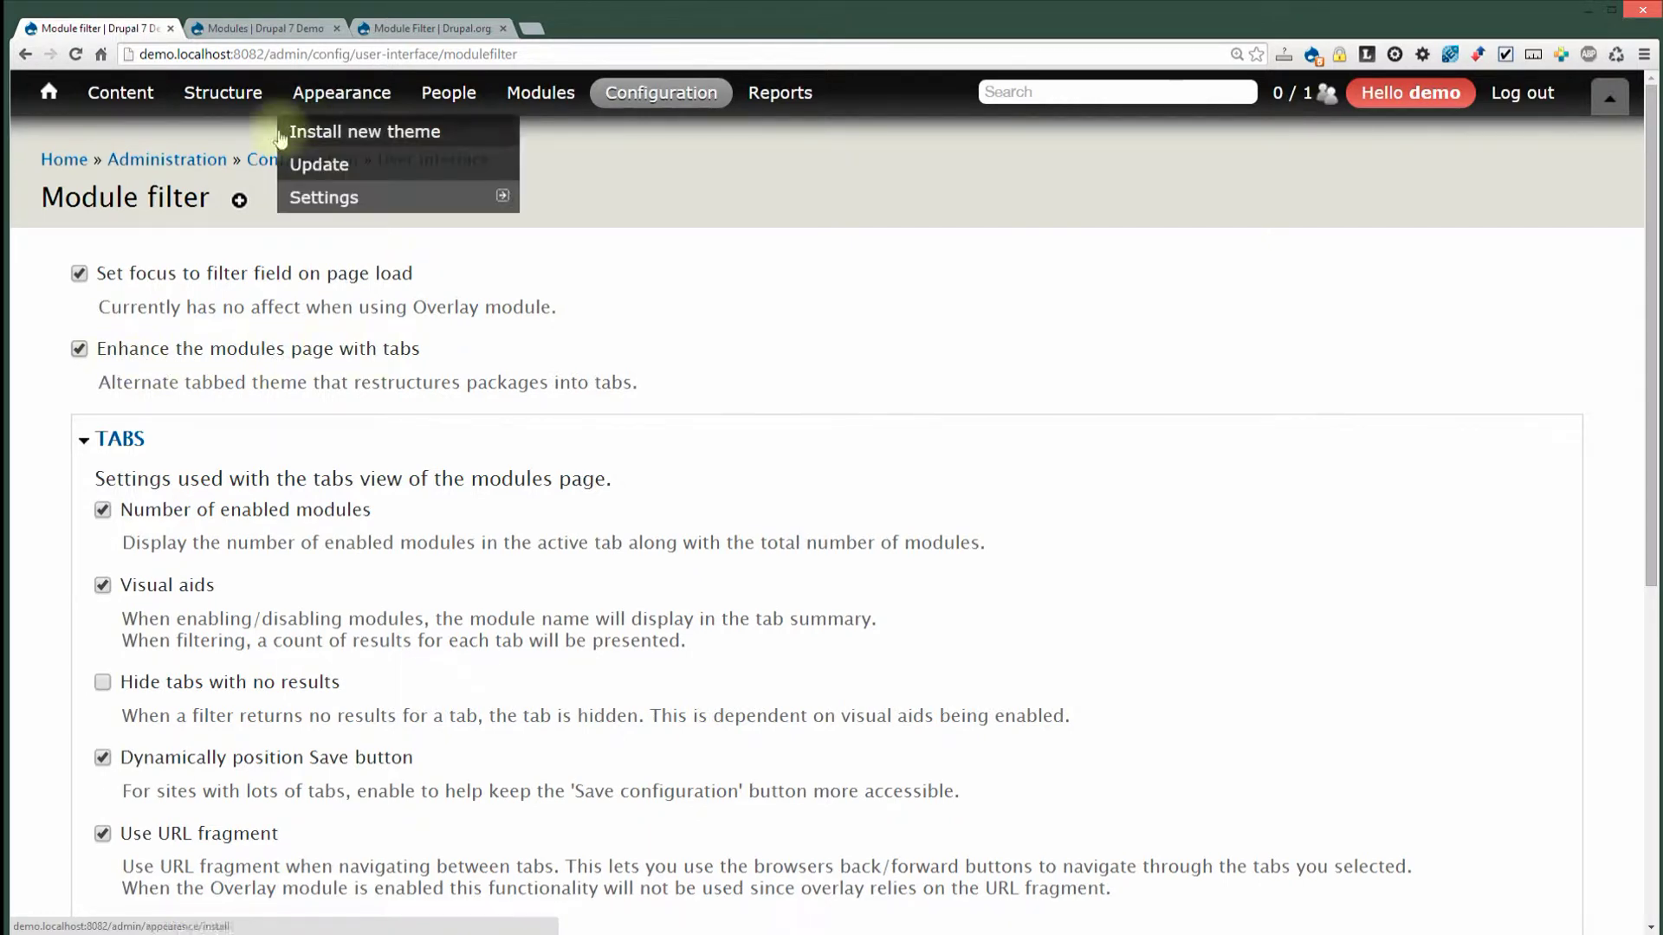
click(144, 349)
click(260, 27)
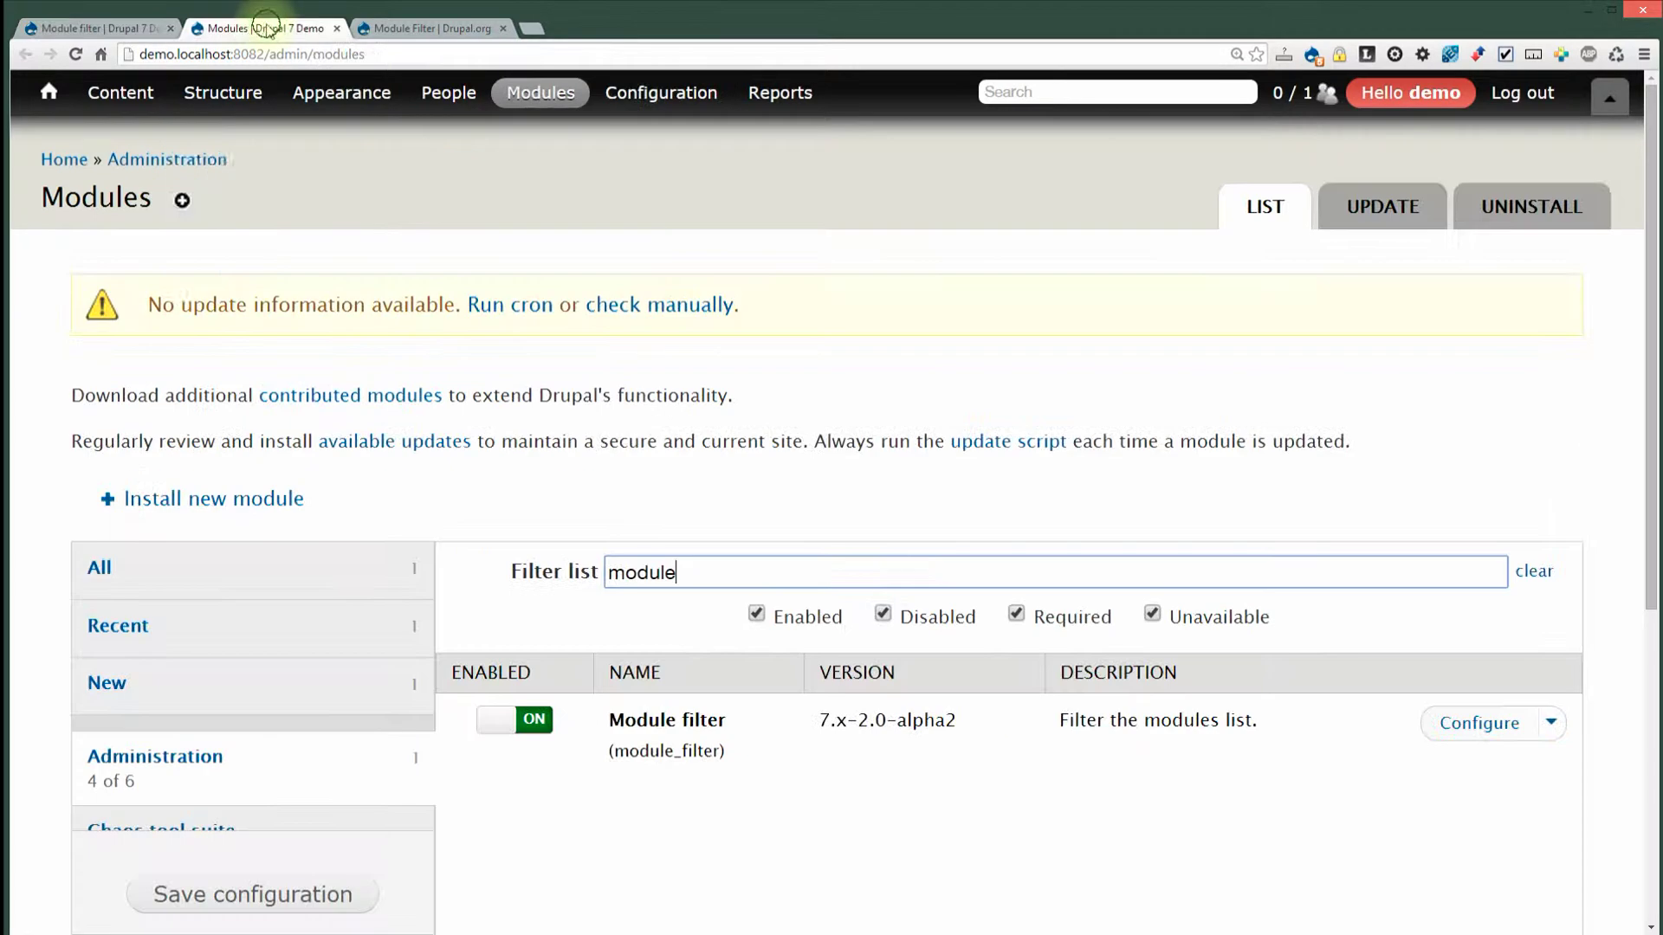
scroll(223, 613, down, 4)
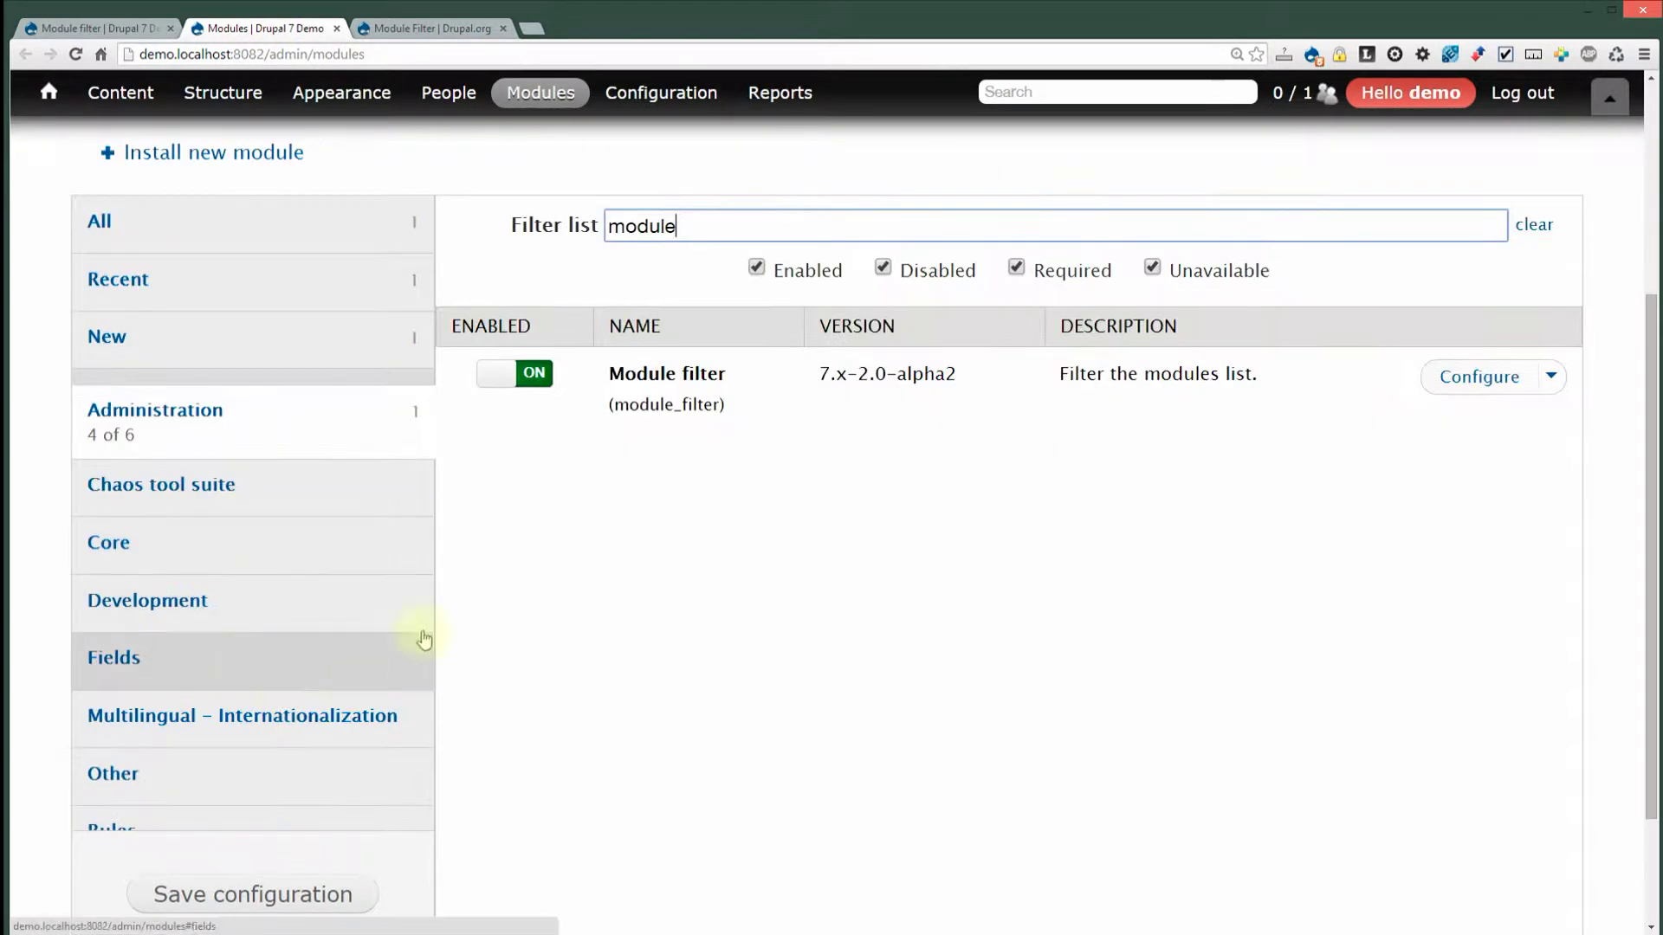
scroll(420, 639, up, 4)
click(110, 25)
scroll(130, 520, down, 10)
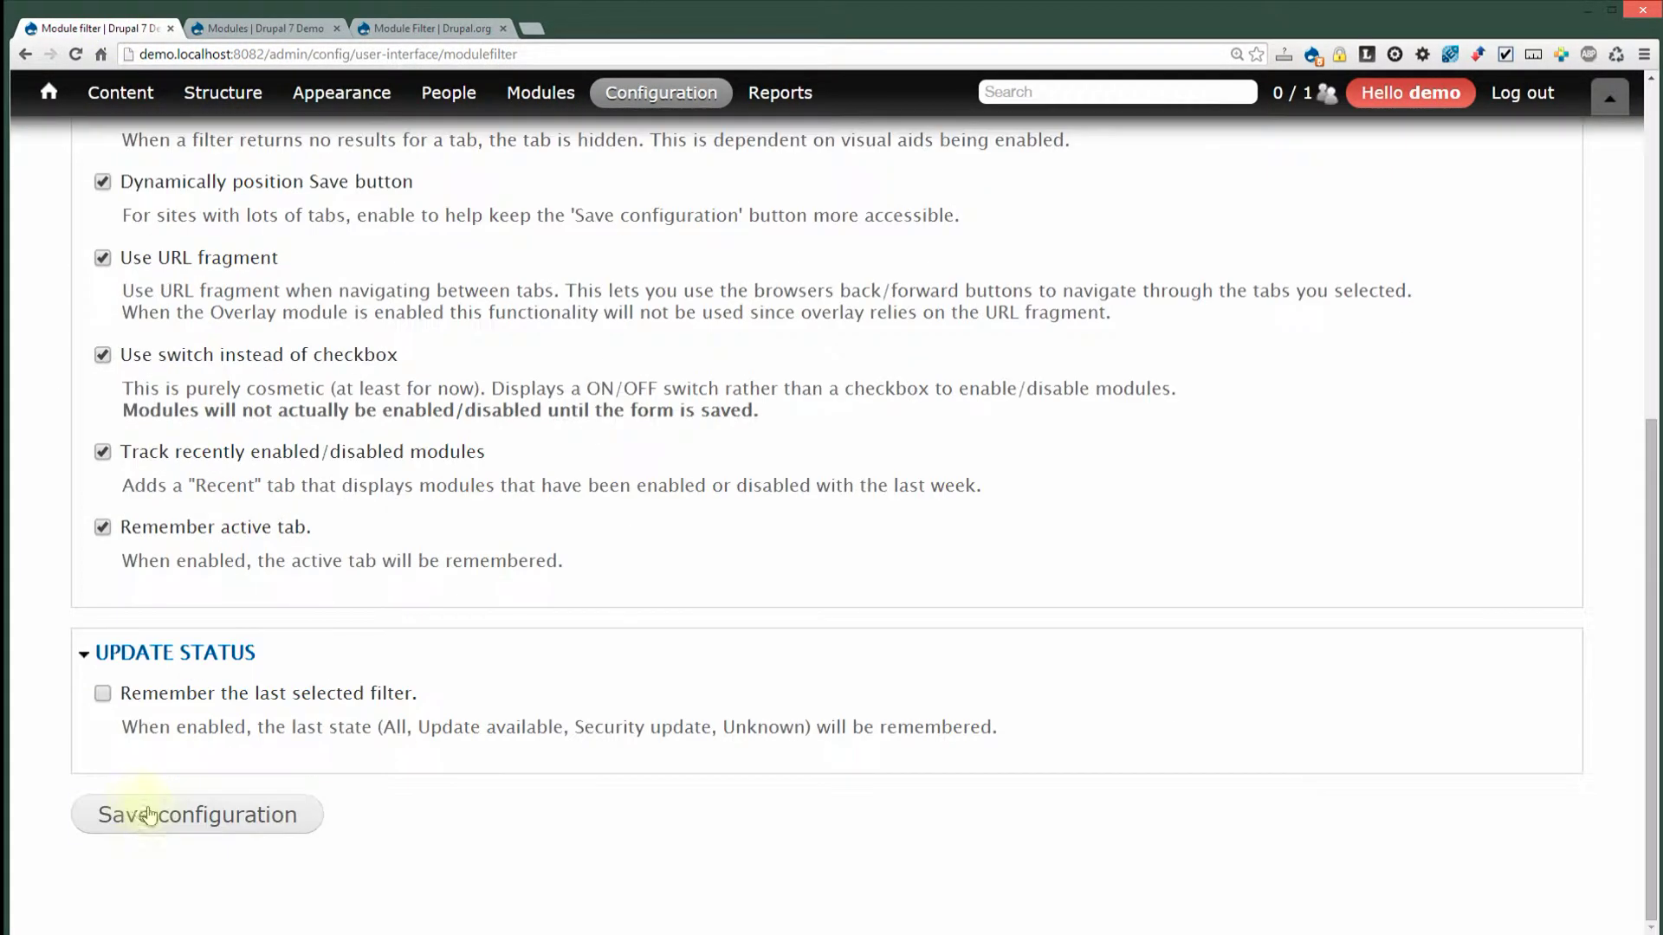
click(130, 812)
click(243, 32)
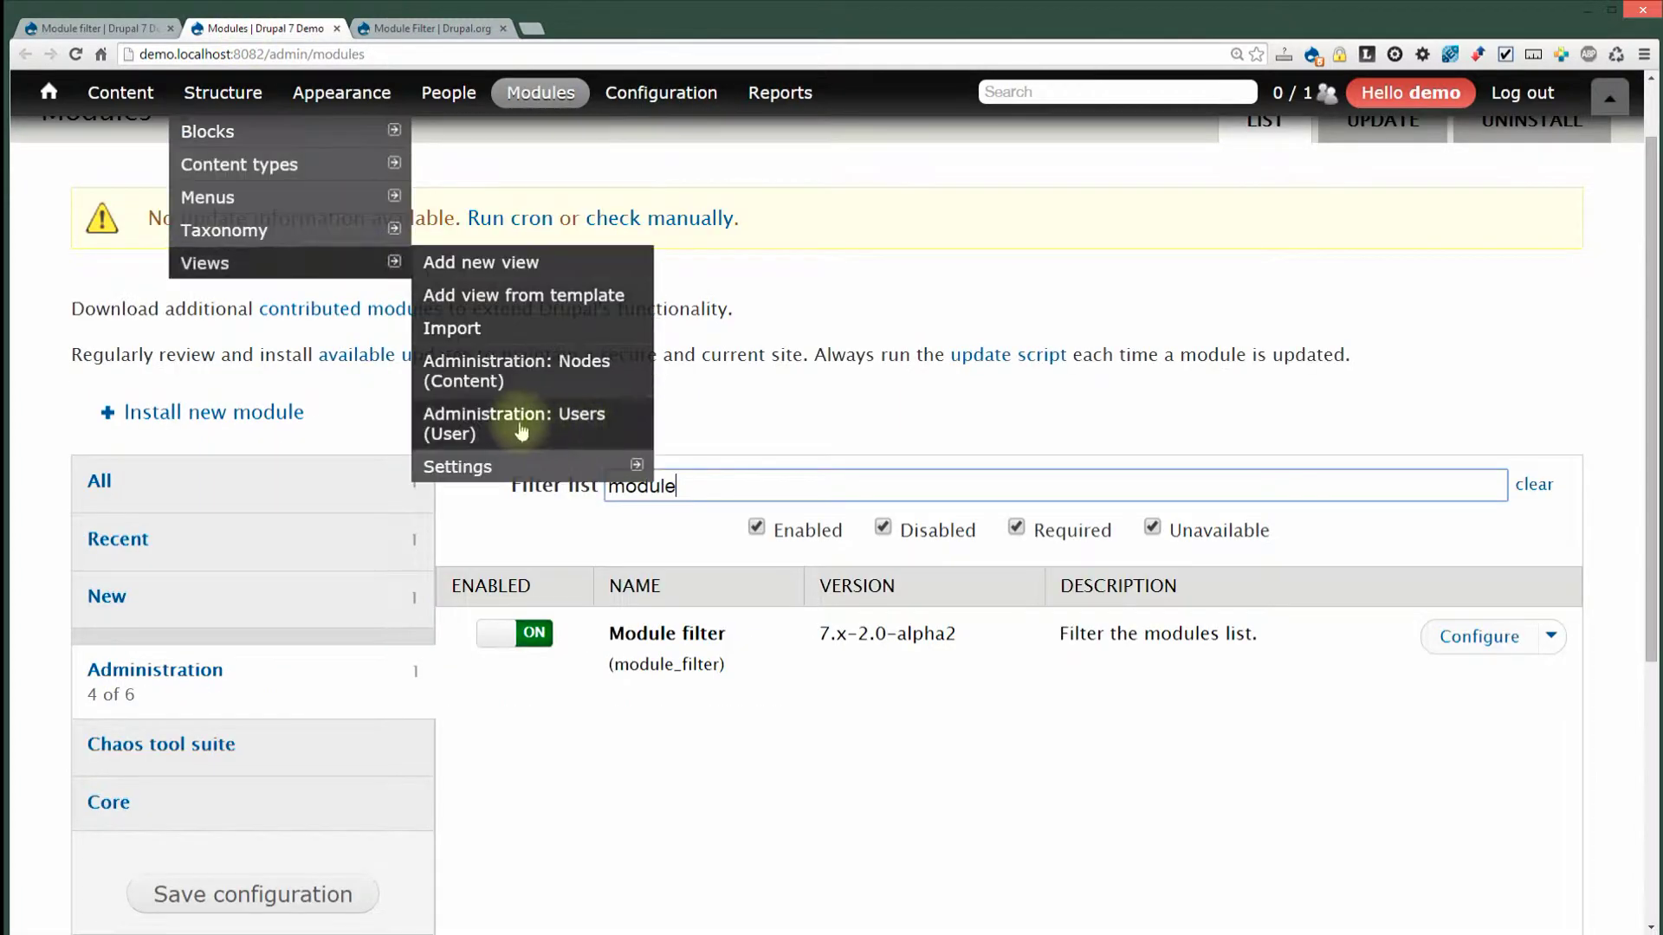
key(F5)
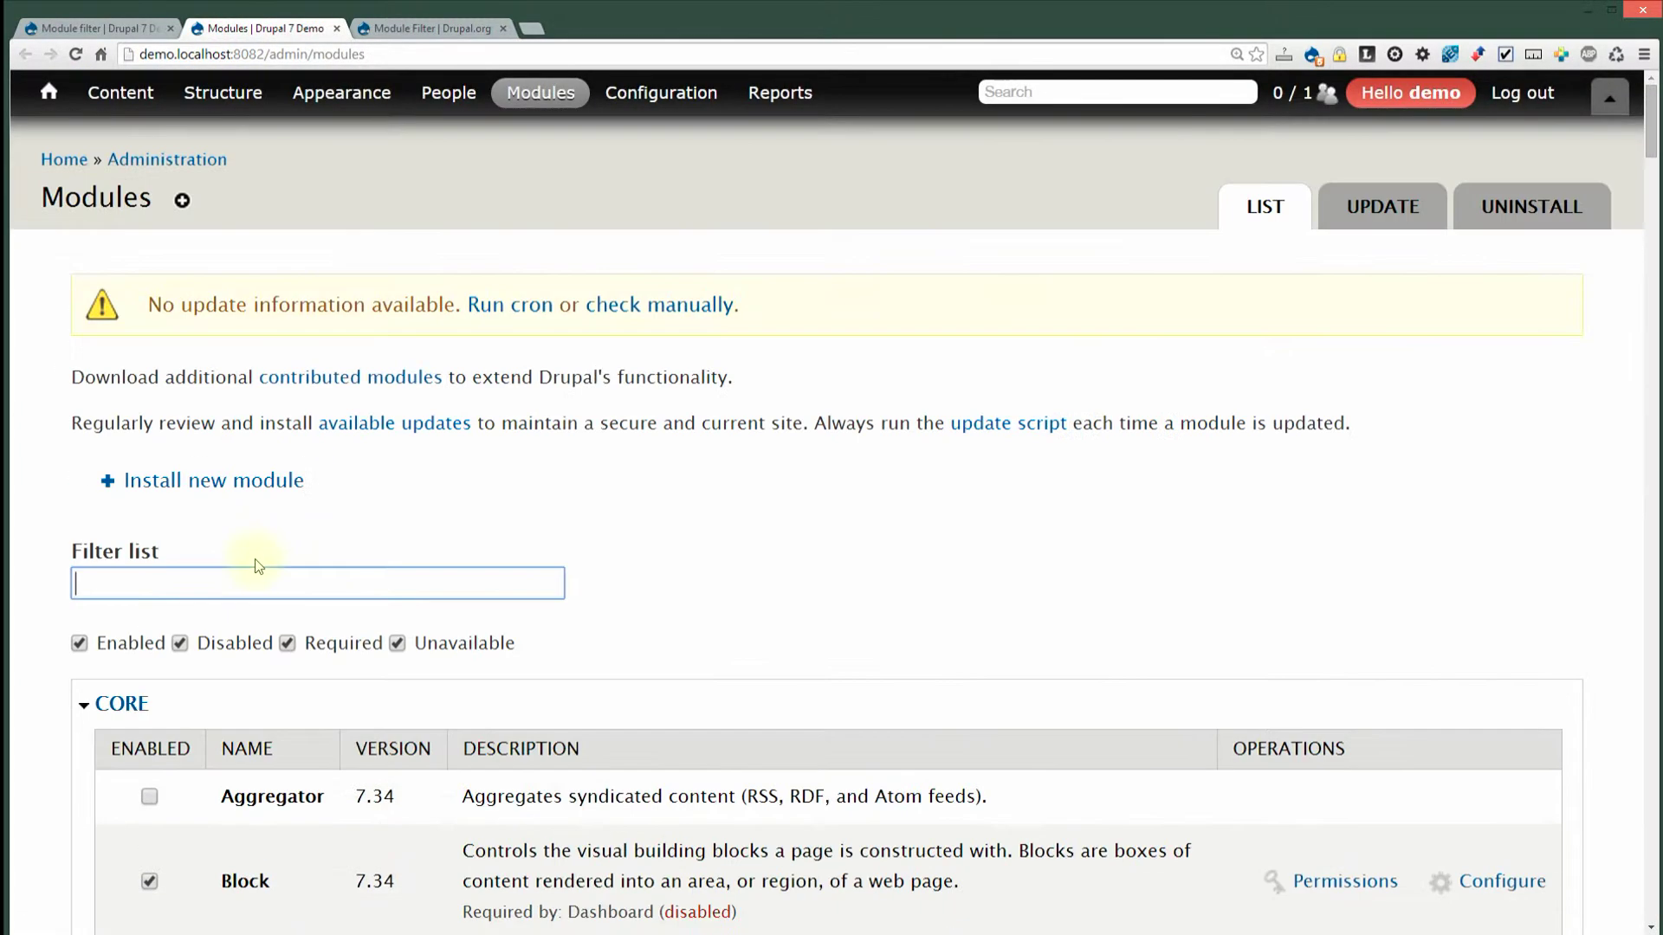
Turn enhancing the modules page with tabs back on in the Module filter settings and save the configuration
click(84, 31)
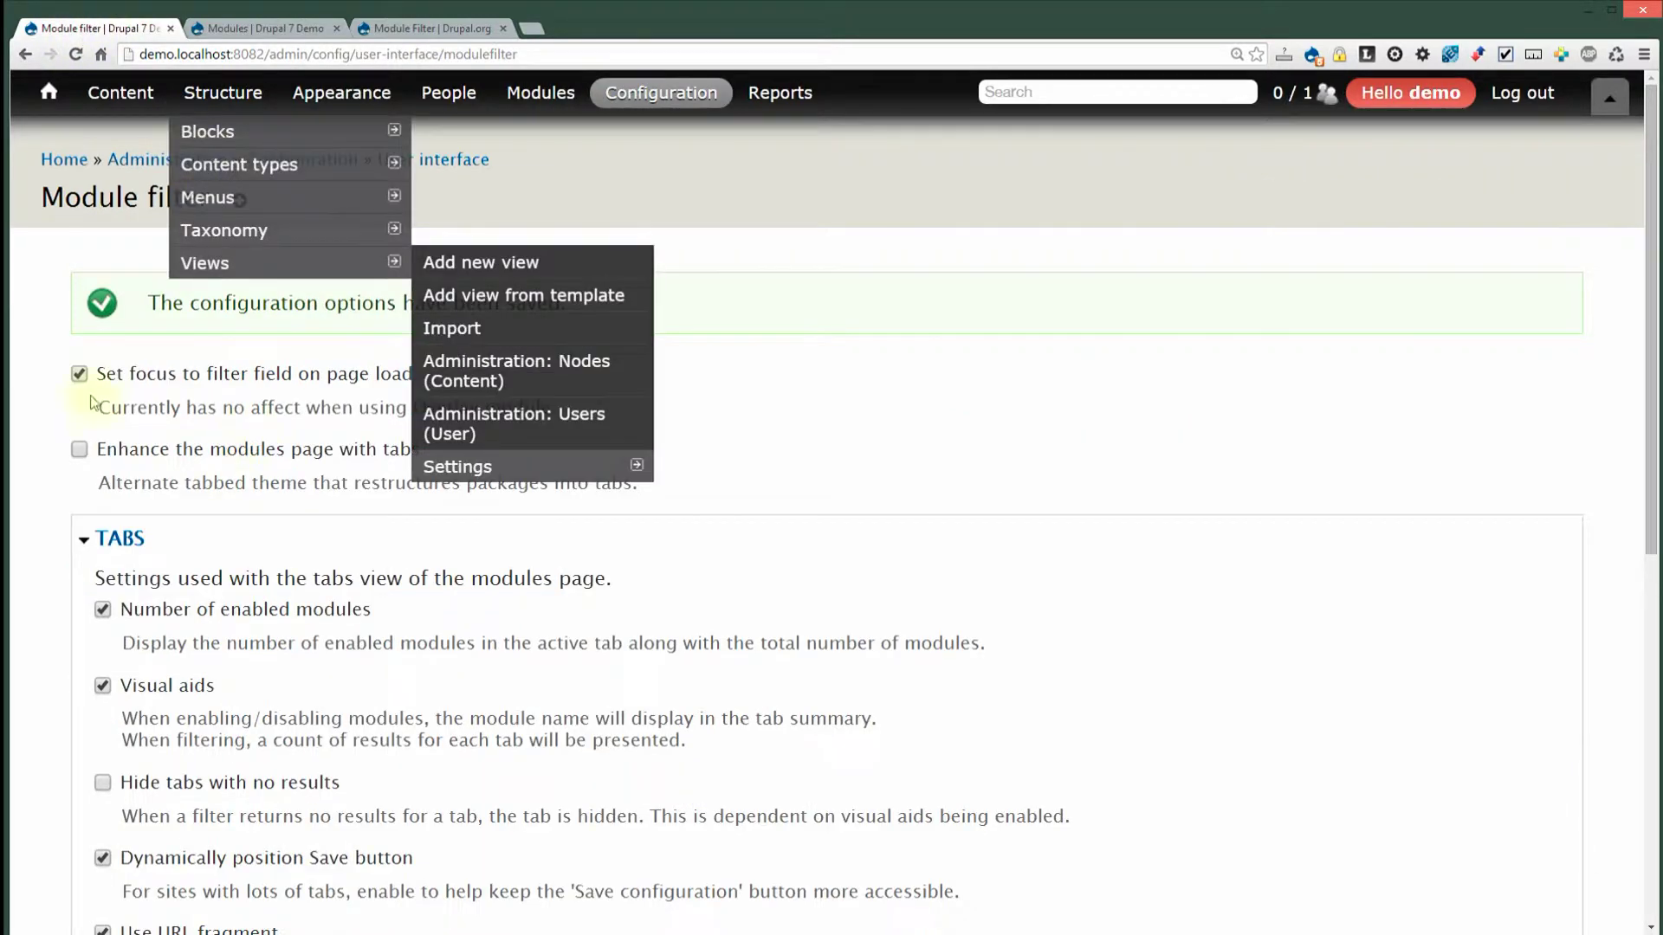
click(151, 452)
scroll(234, 576, down, 2)
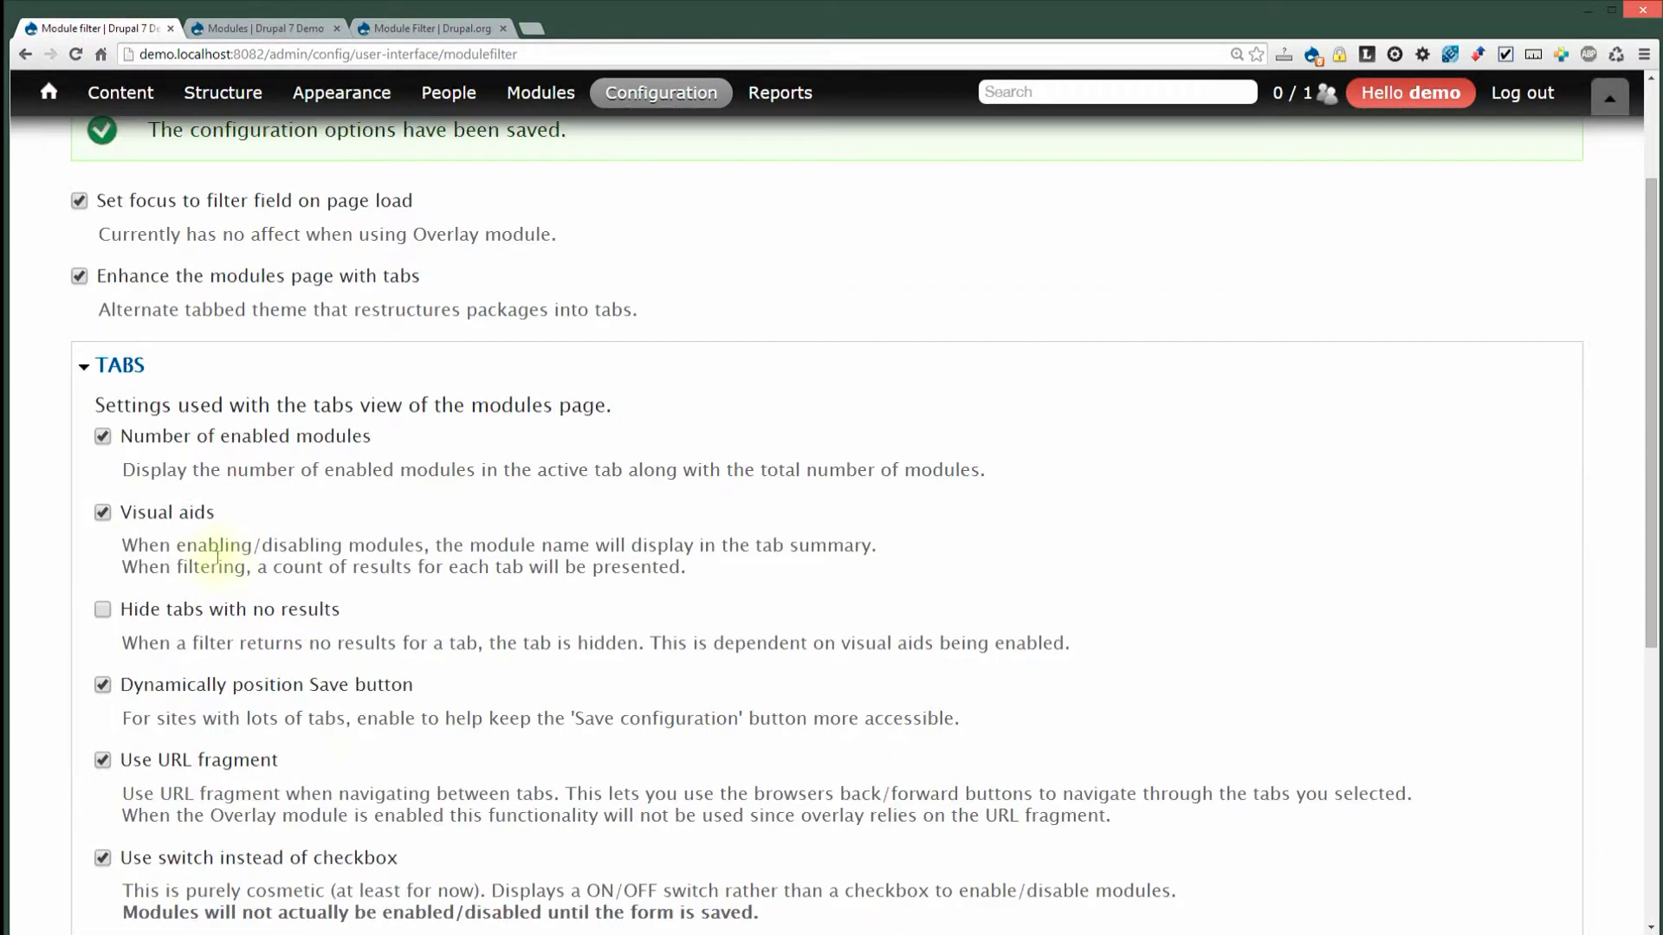
scroll(191, 407, down, 2)
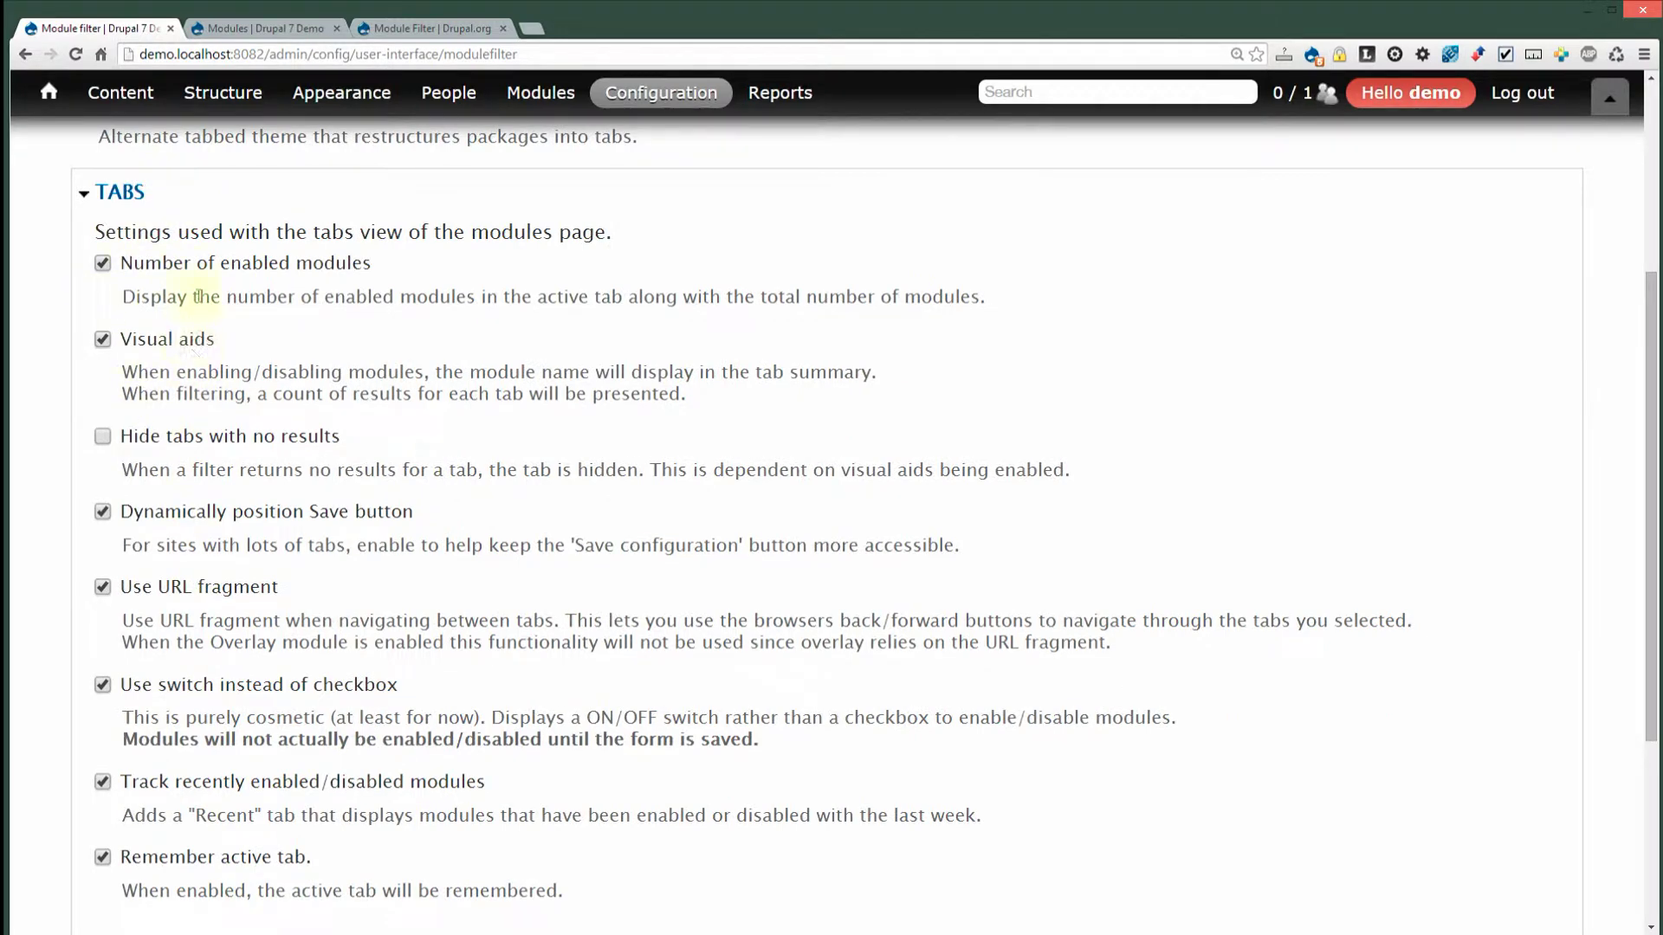
scroll(173, 325, up, 2)
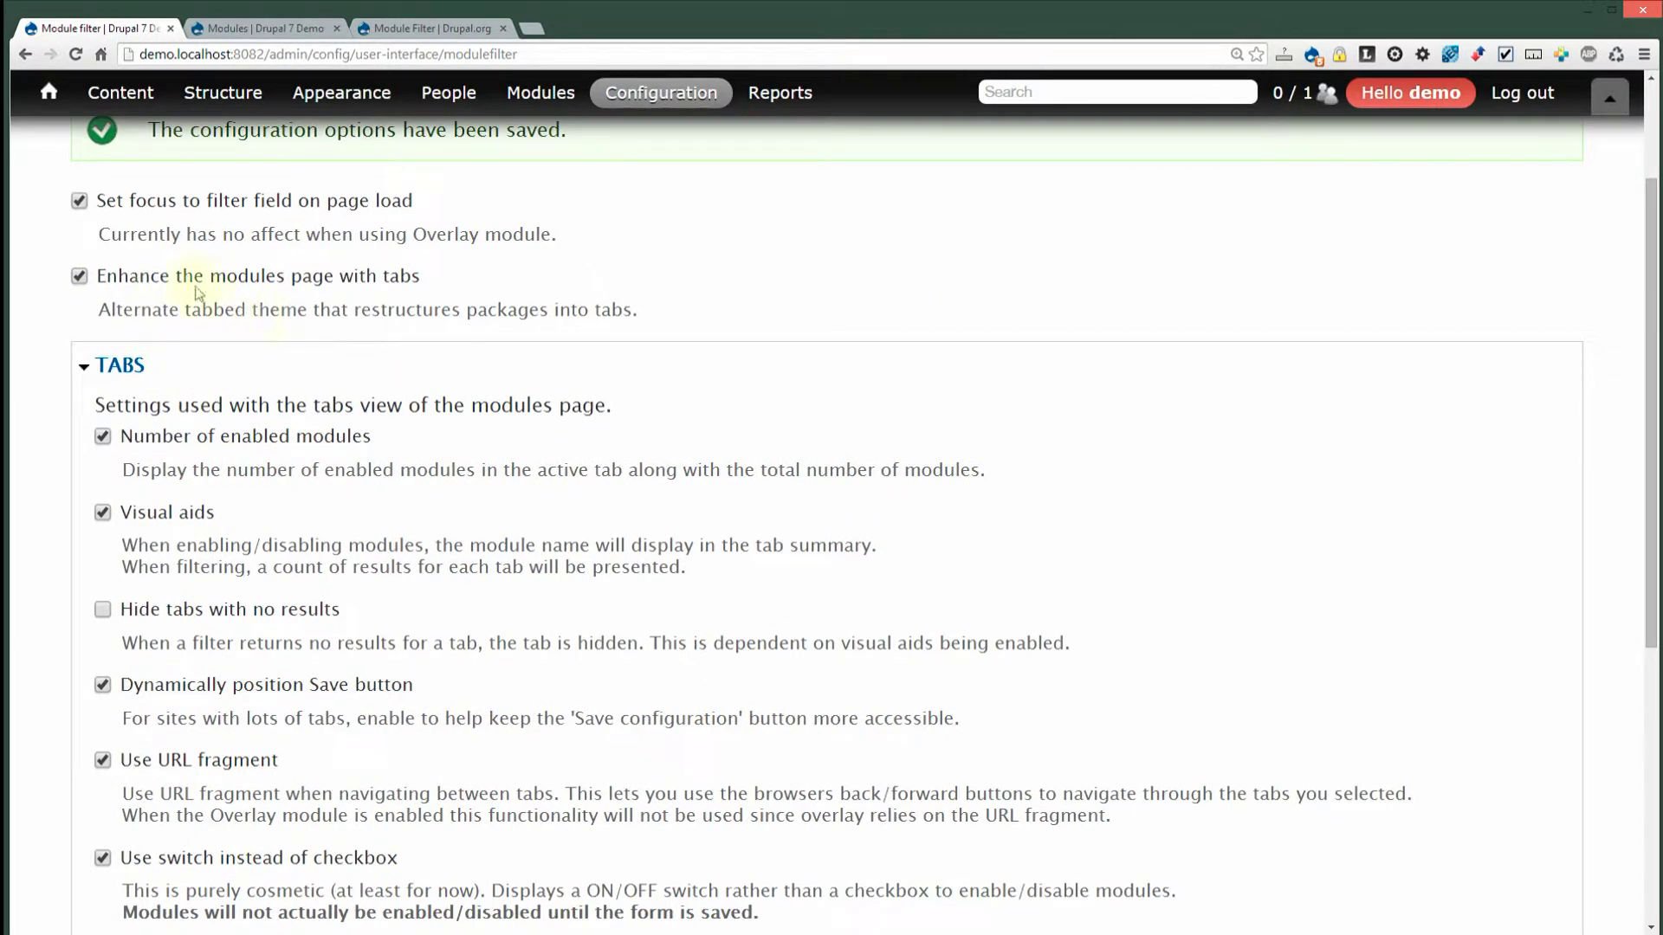
scroll(351, 608, down, 6)
click(226, 829)
Reload the modules page and check the number of enabled modules shown for the Administration, Chaos tool suite and Core groups
scroll(253, 619, down, 2)
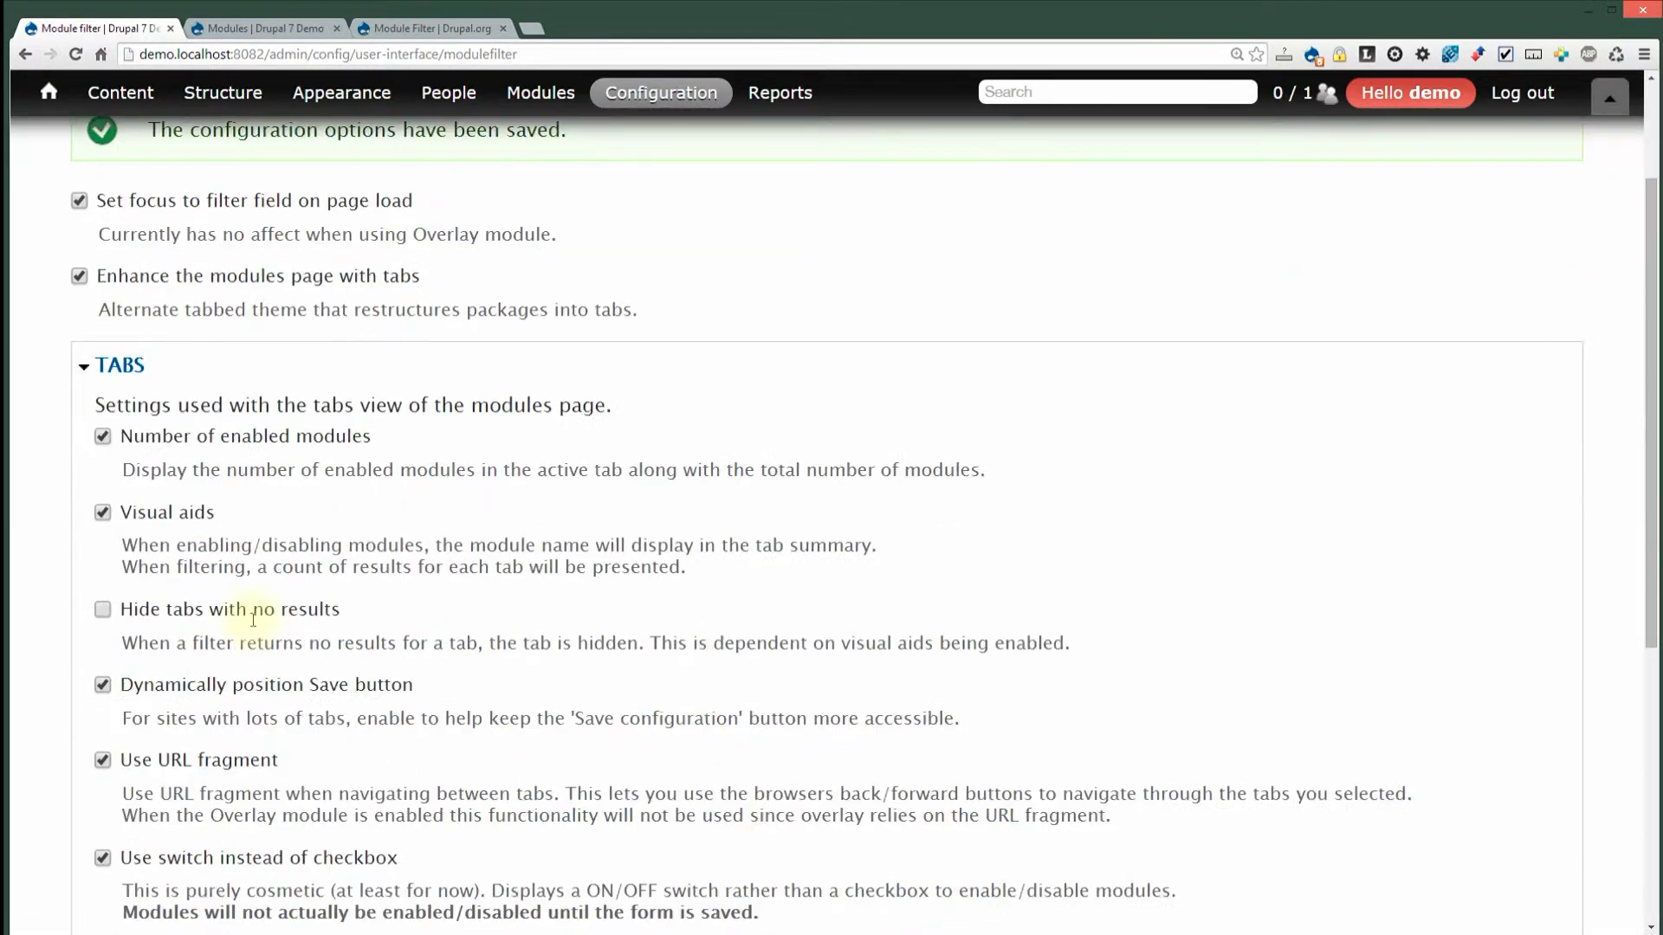
drag(134, 437, 324, 437)
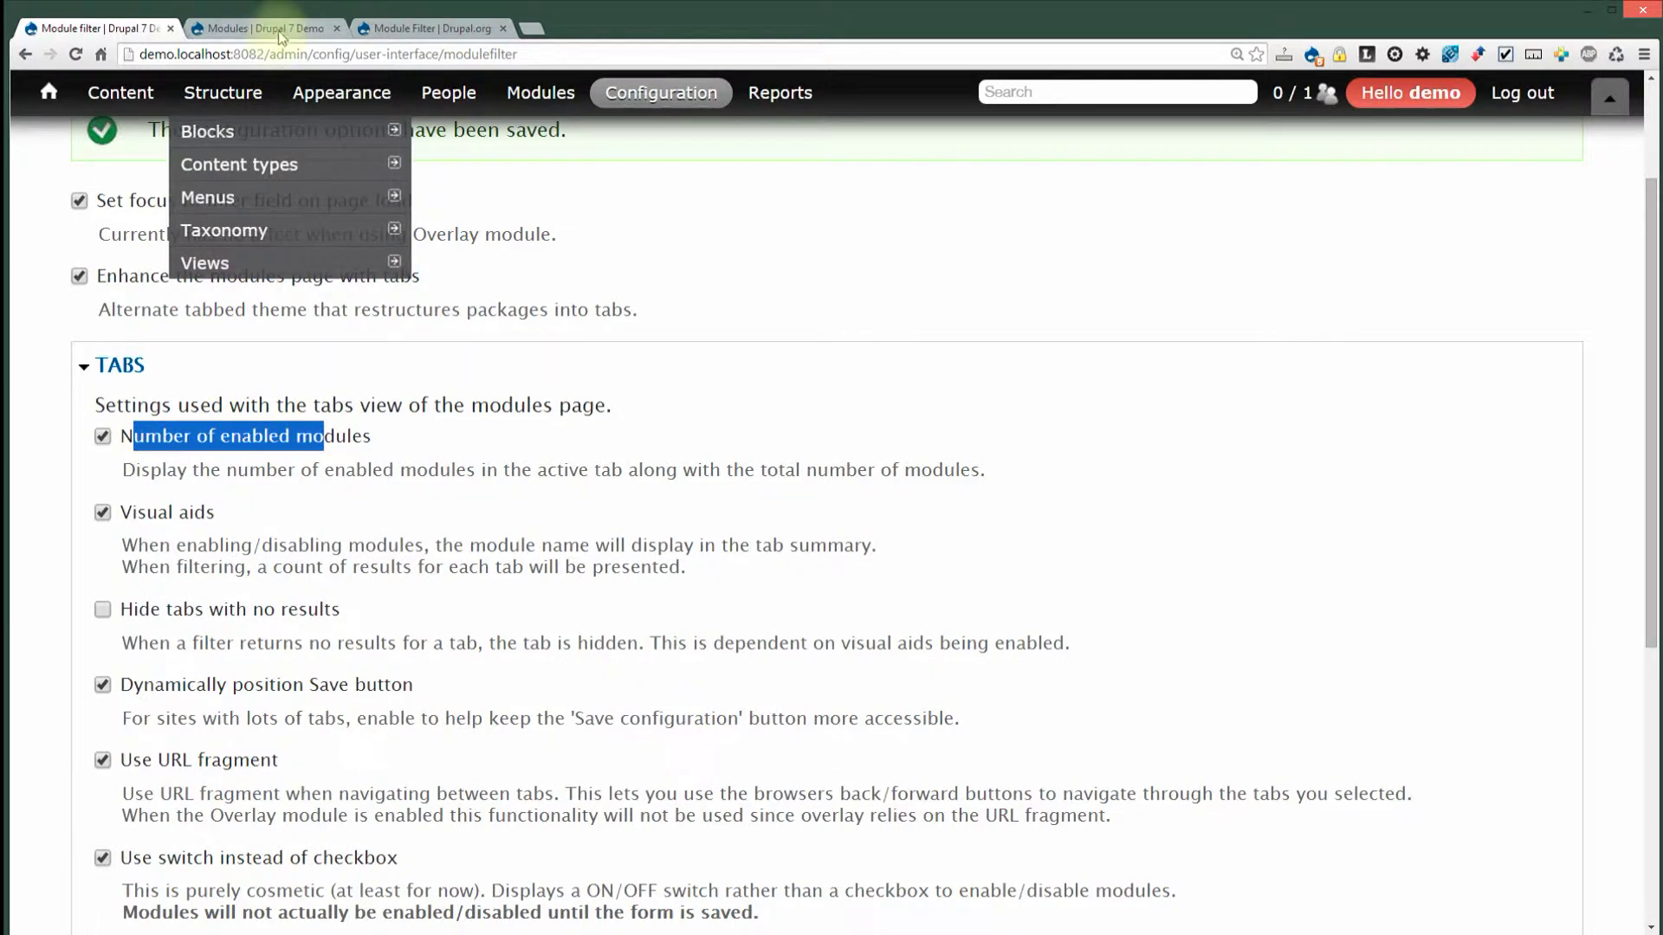
click(279, 30)
key(F5)
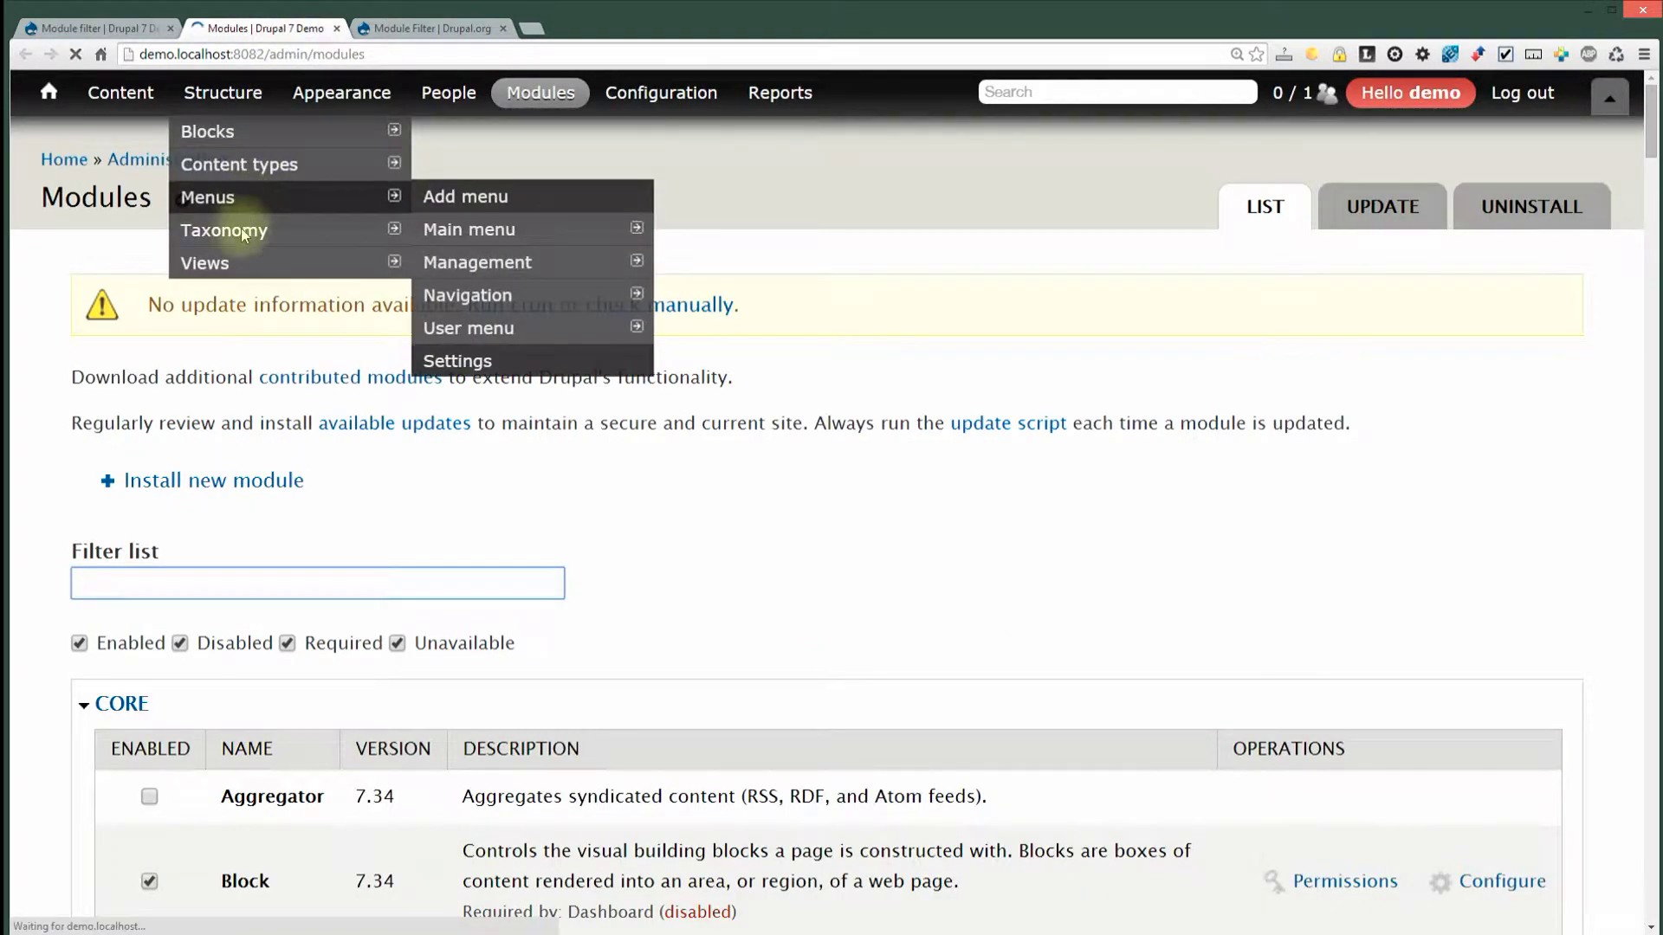
scroll(165, 710, down, 3)
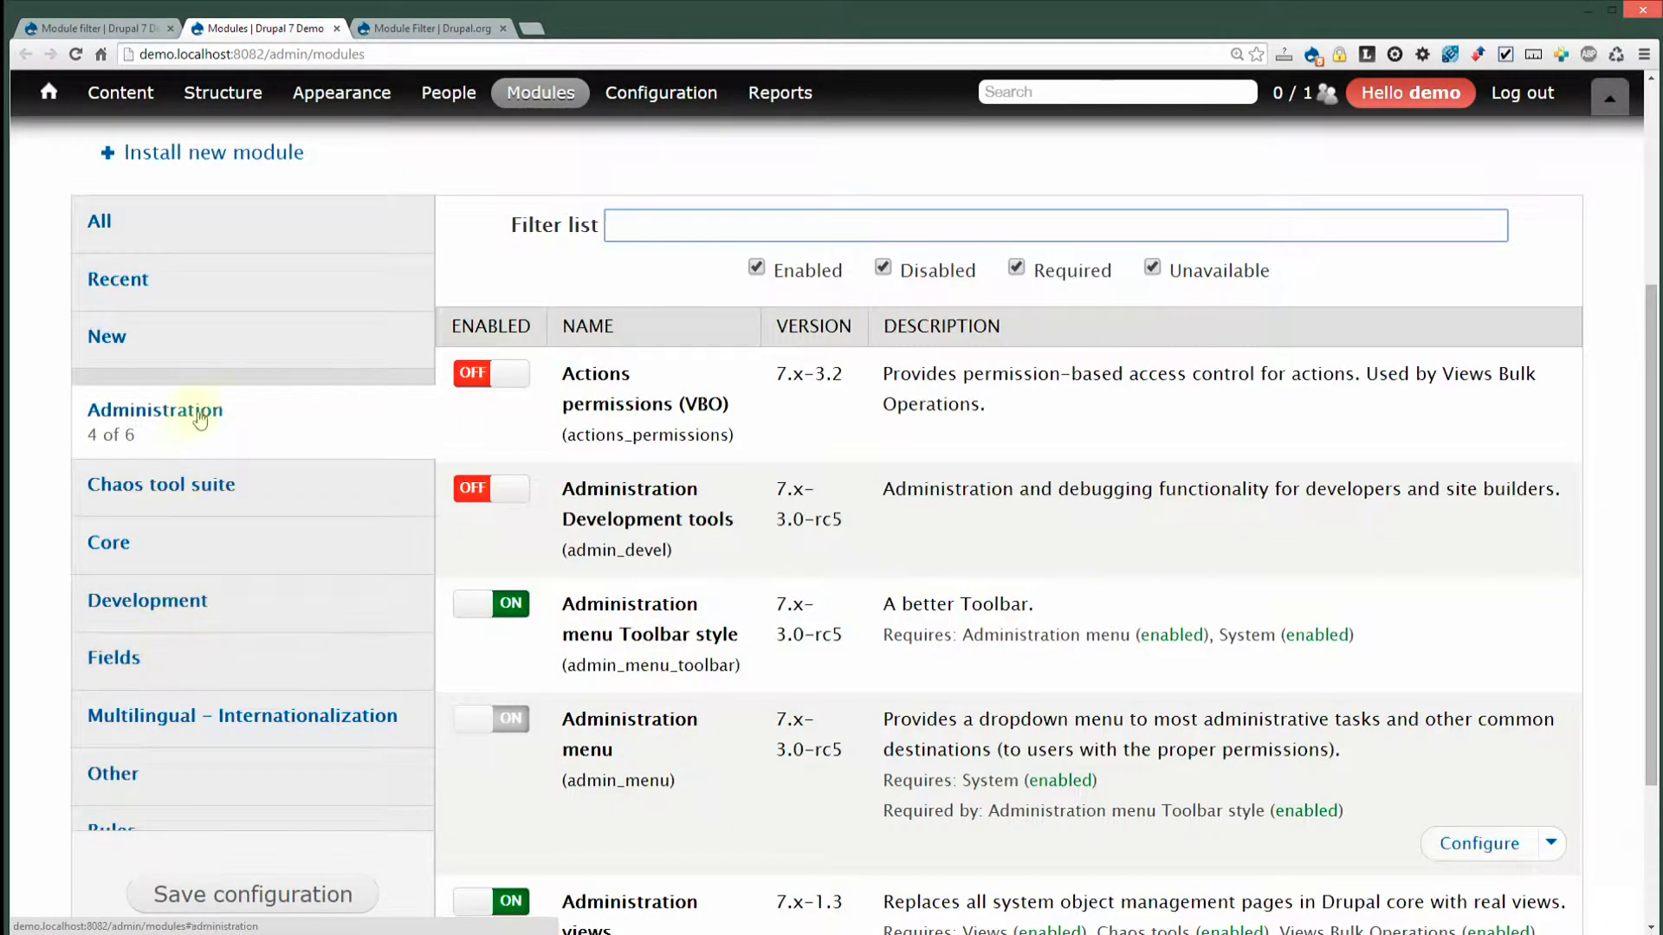
click(275, 485)
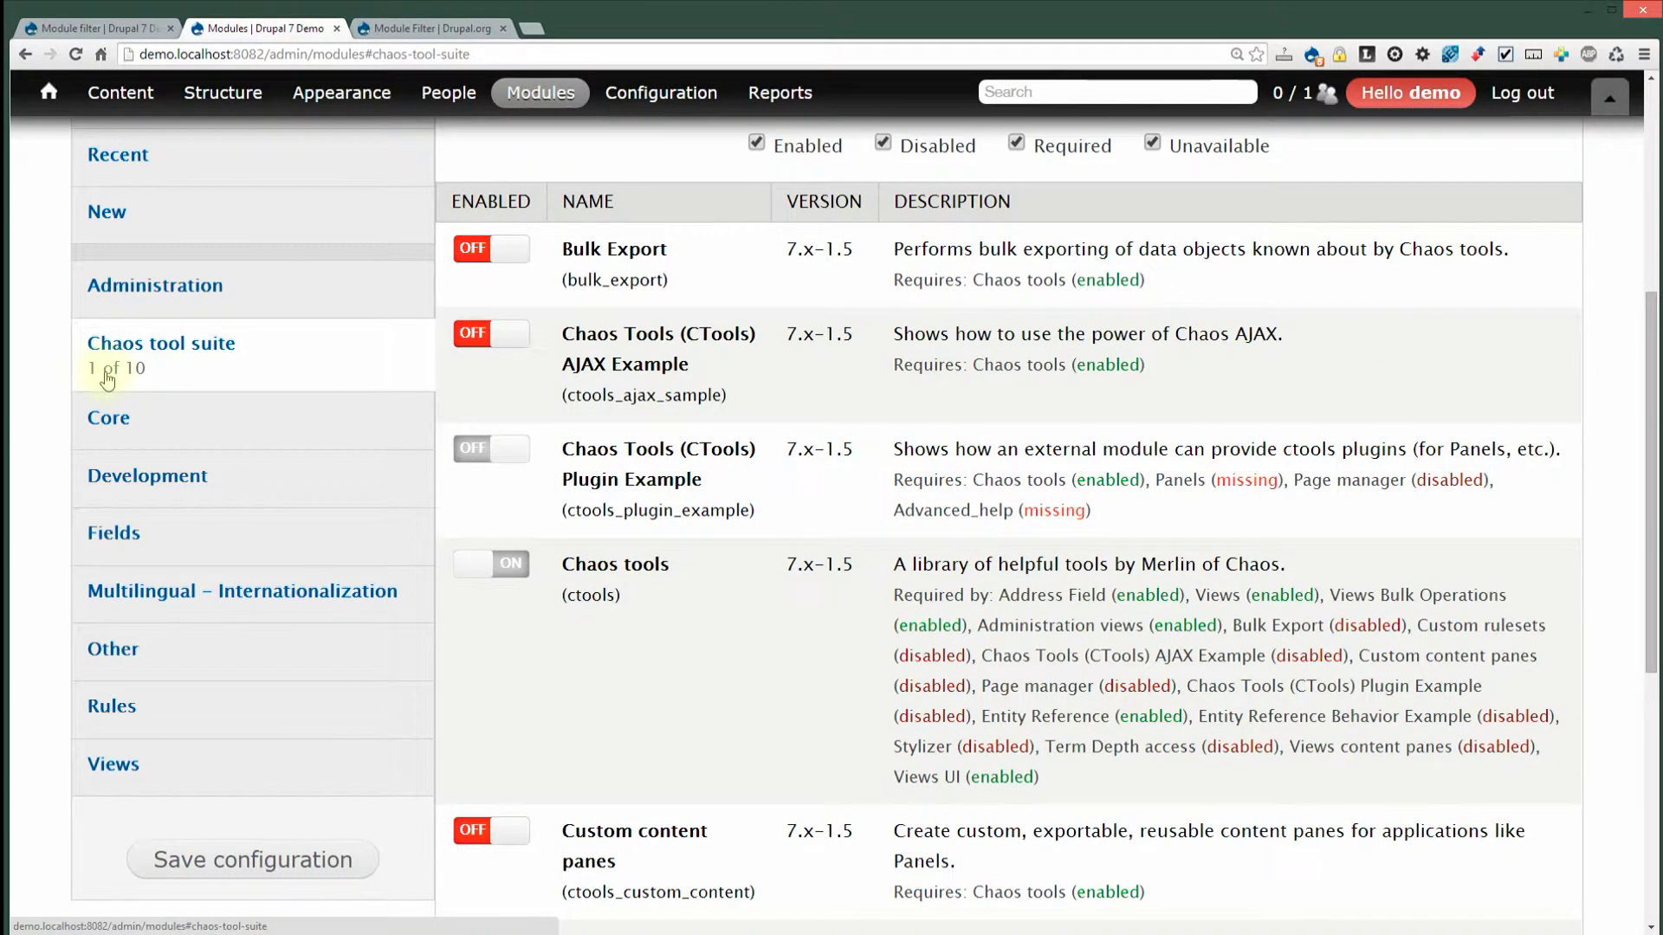
click(121, 414)
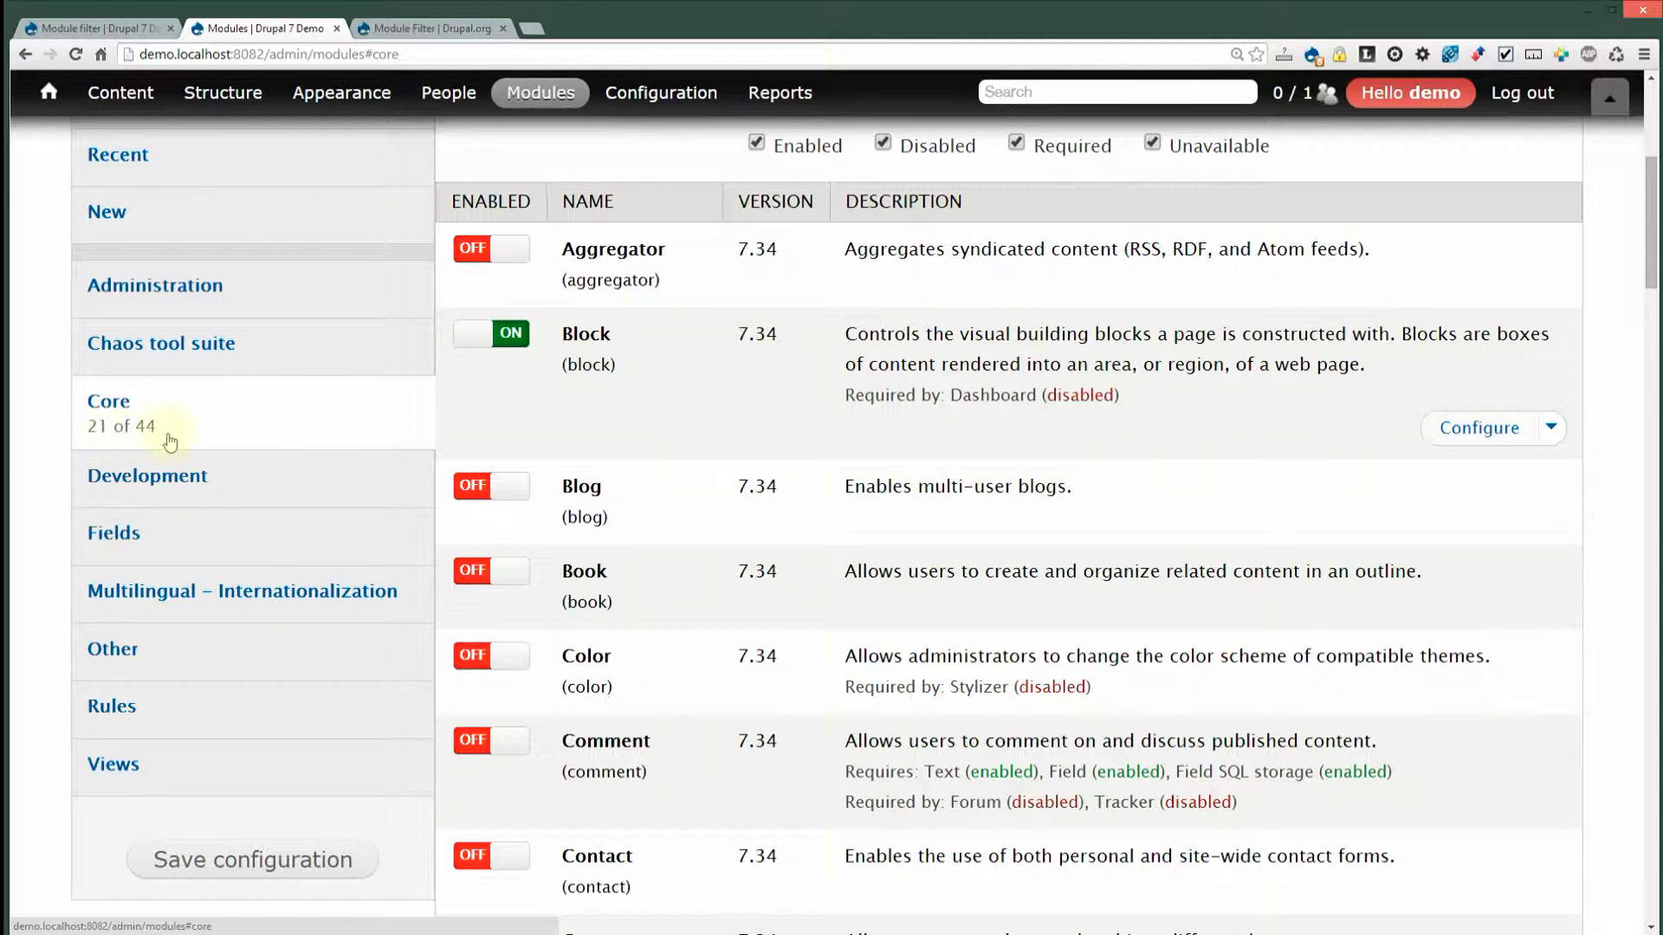
Check the Visual aids setting and switch on the Blog, Book and Color modules in the Core group without saving
click(97, 28)
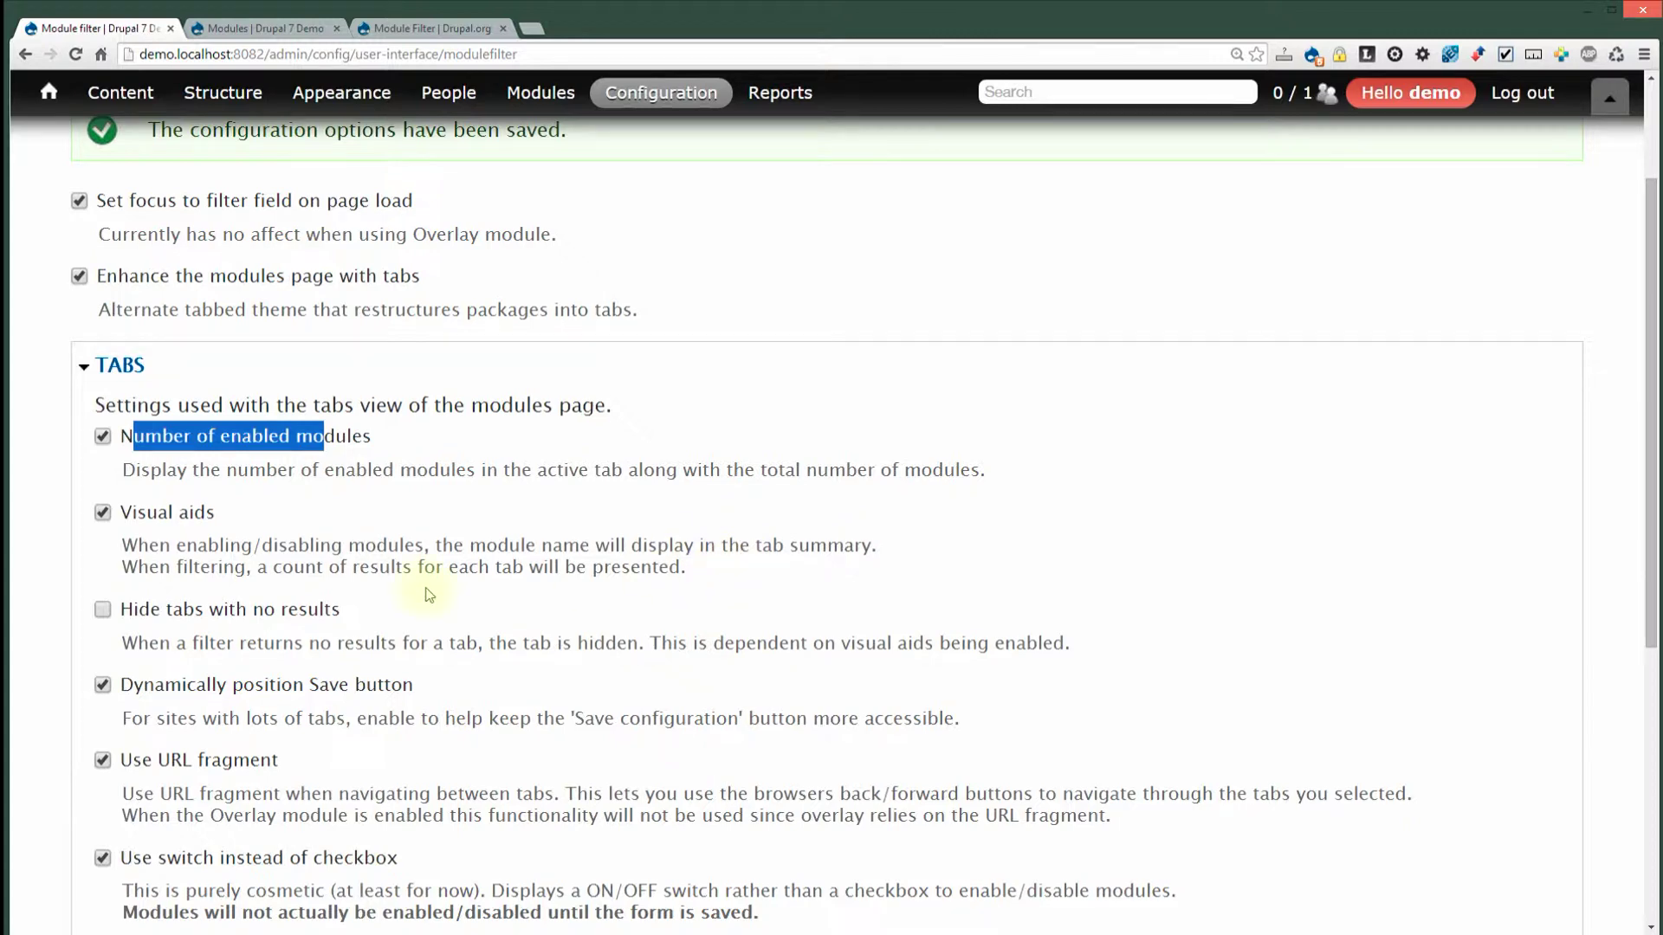
click(262, 28)
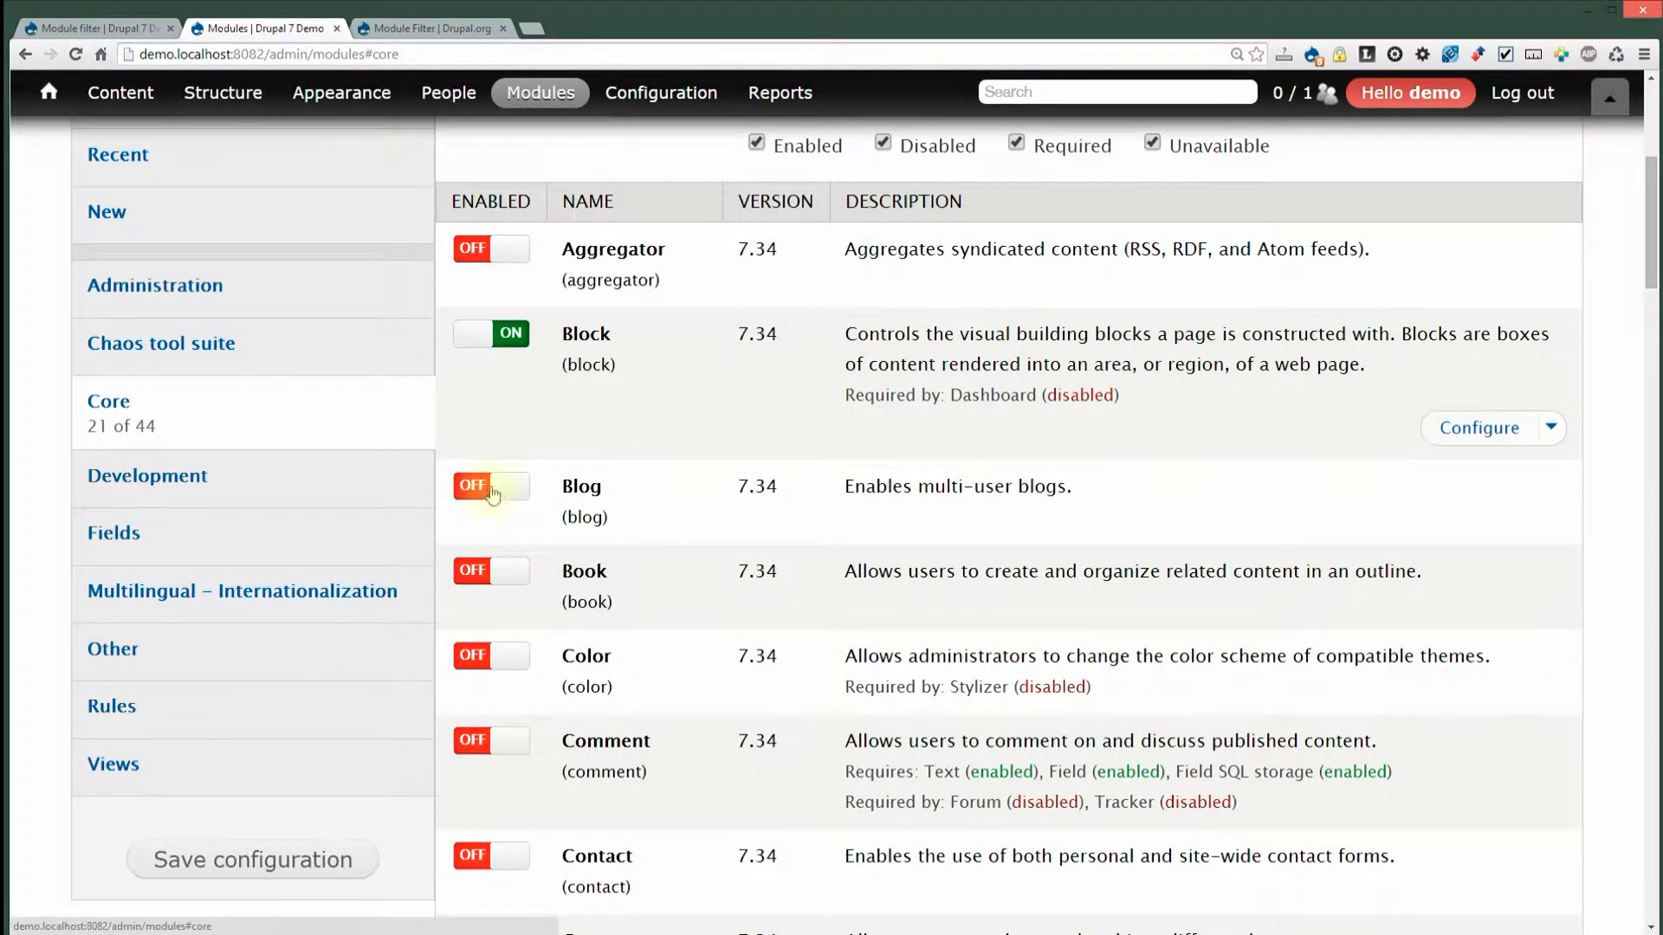
click(490, 487)
click(476, 576)
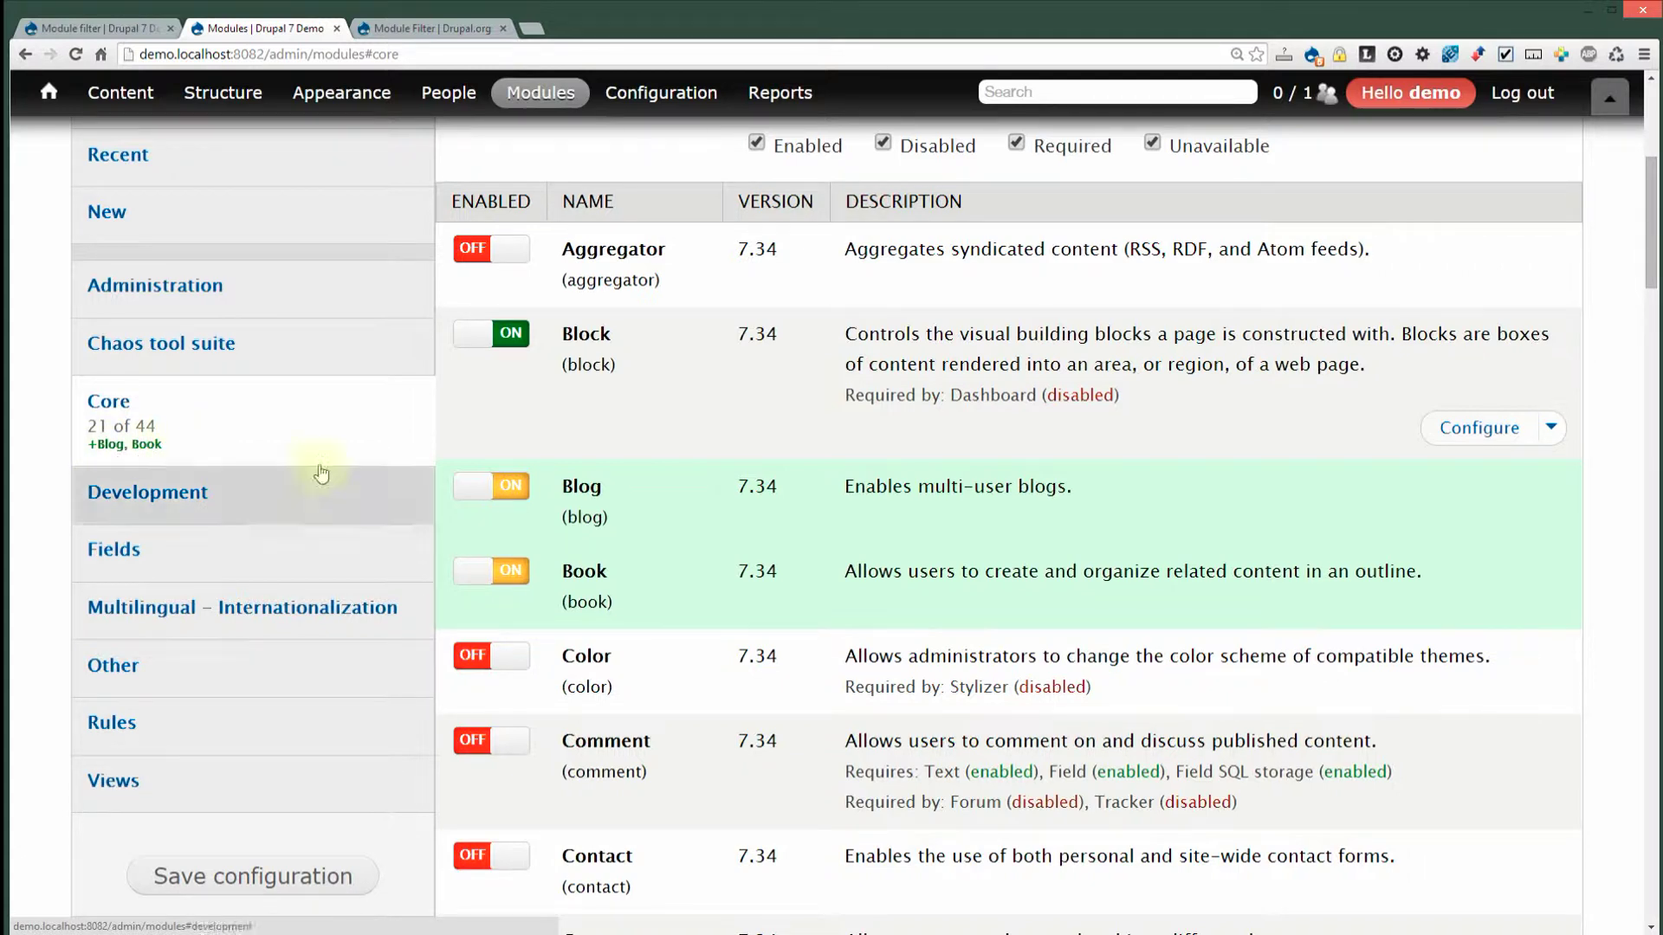
click(475, 660)
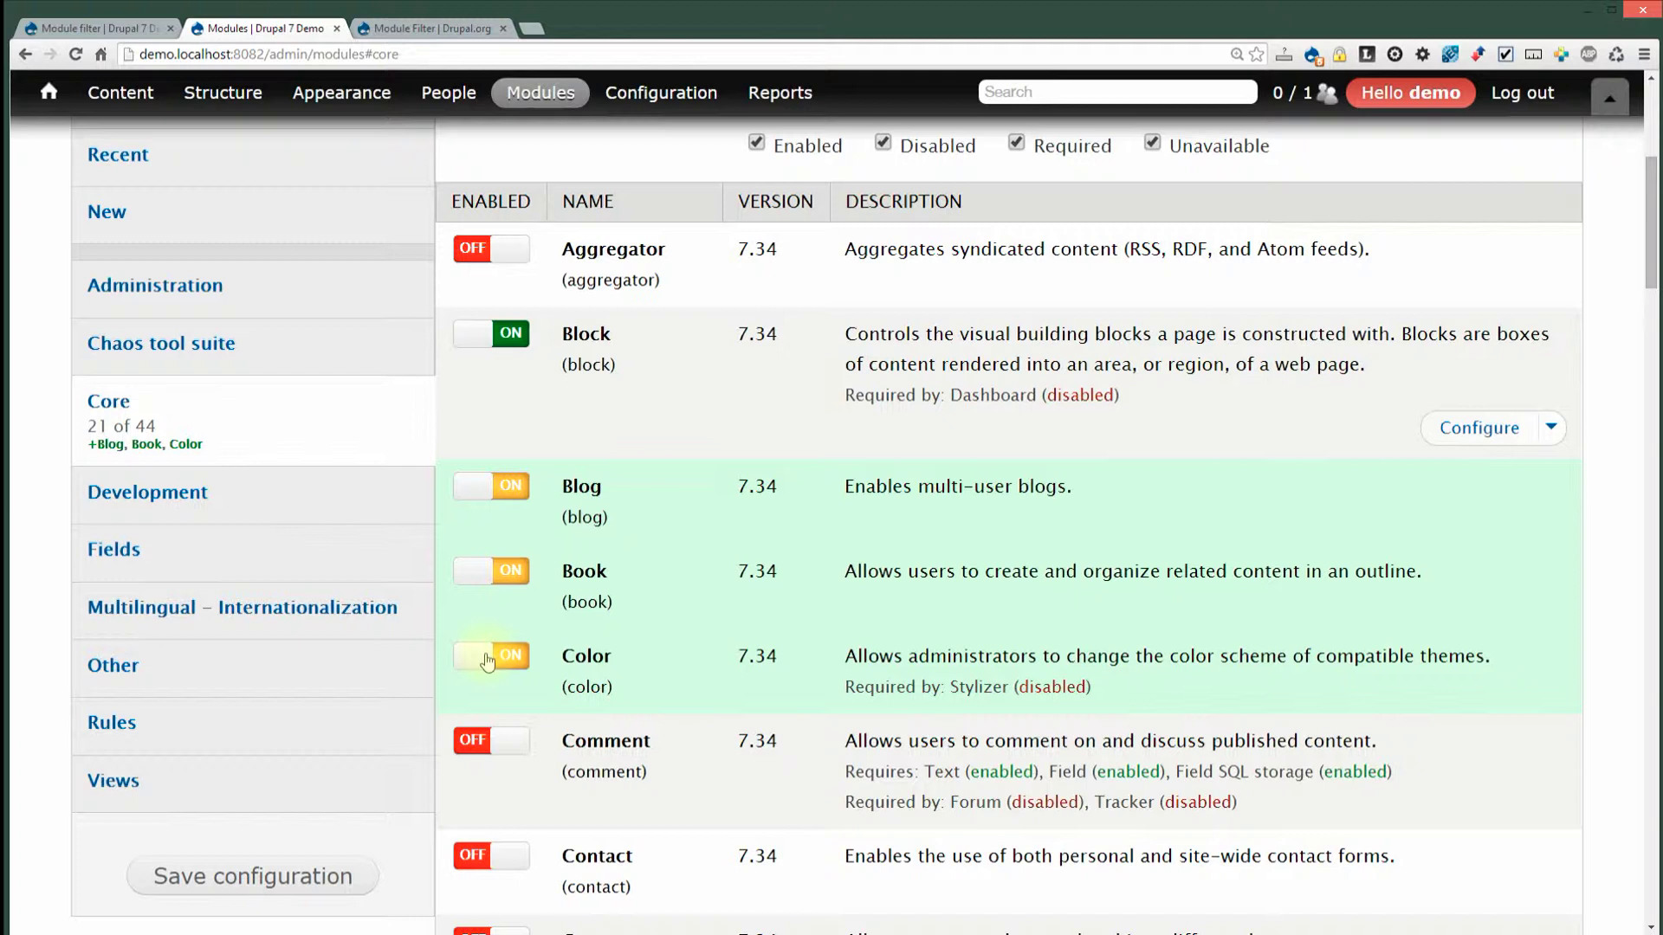
click(487, 660)
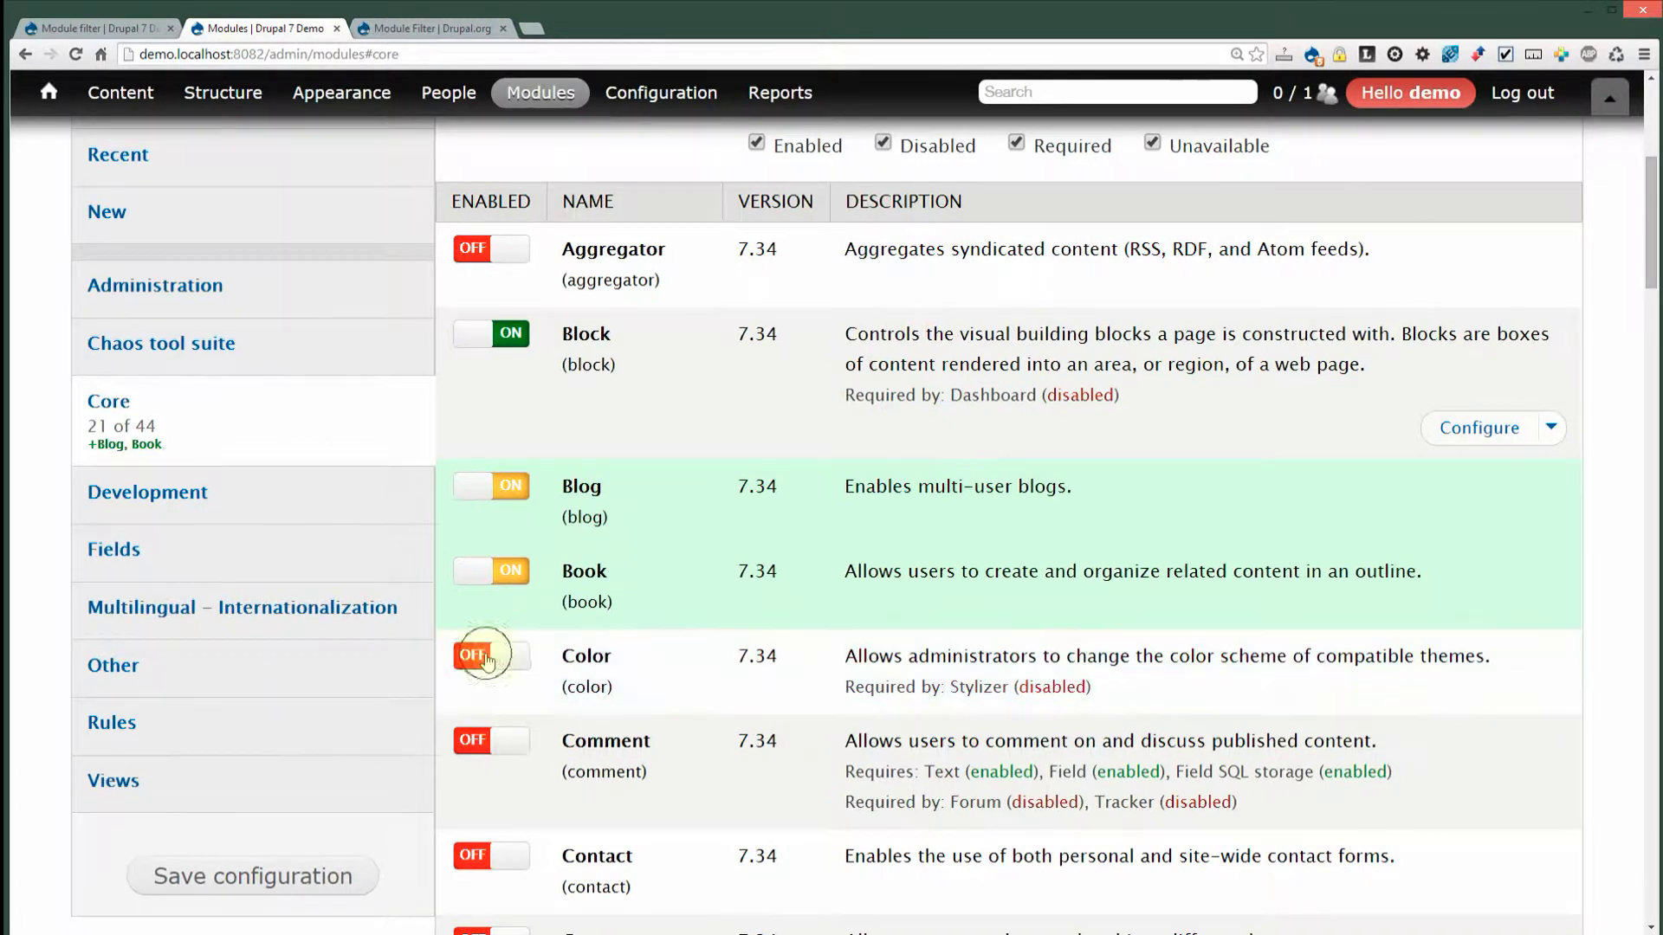
click(488, 660)
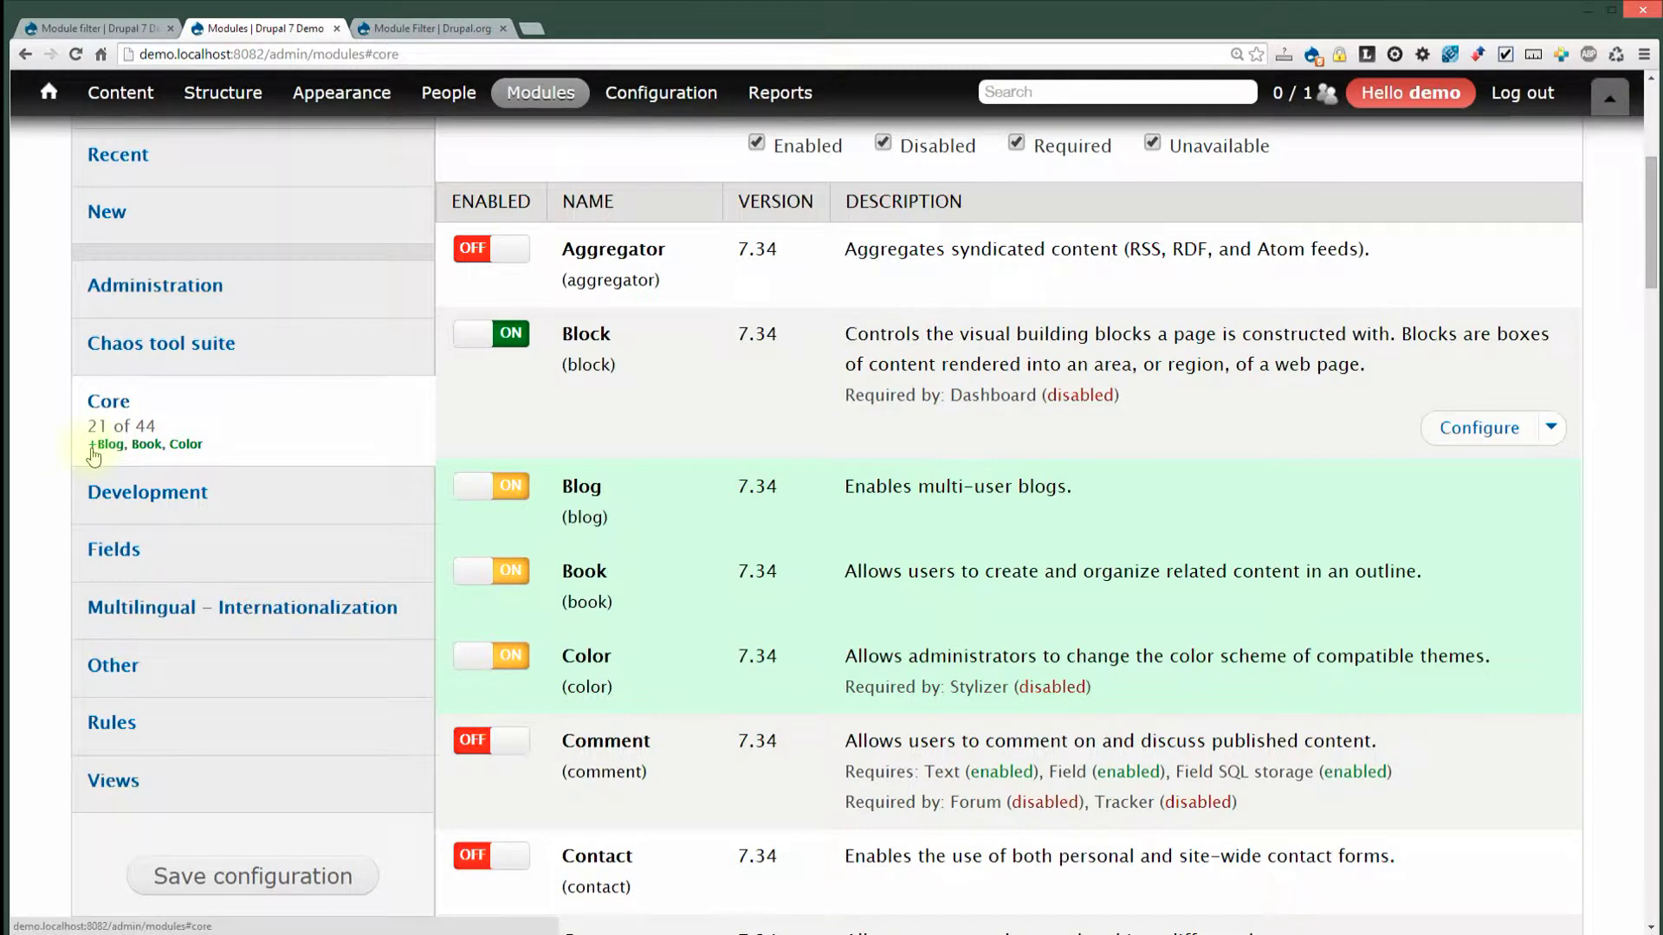
Review the Visual aids setting again and view the list of all modules with the pending changes
click(108, 28)
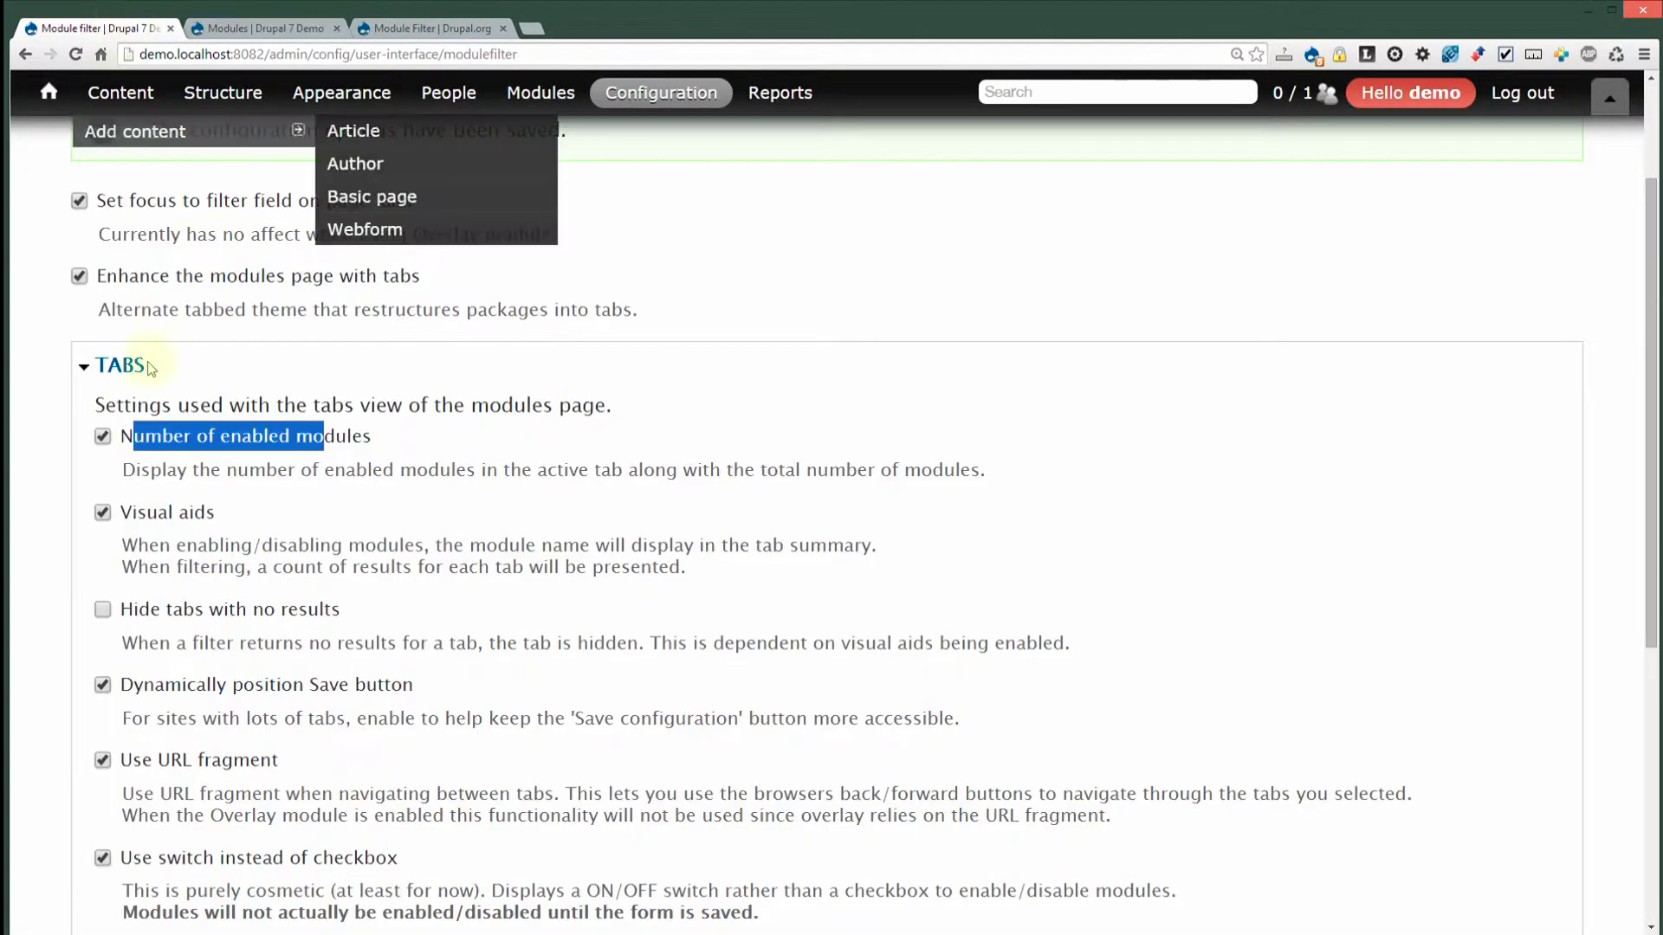
click(219, 509)
drag(219, 510, 119, 511)
click(274, 34)
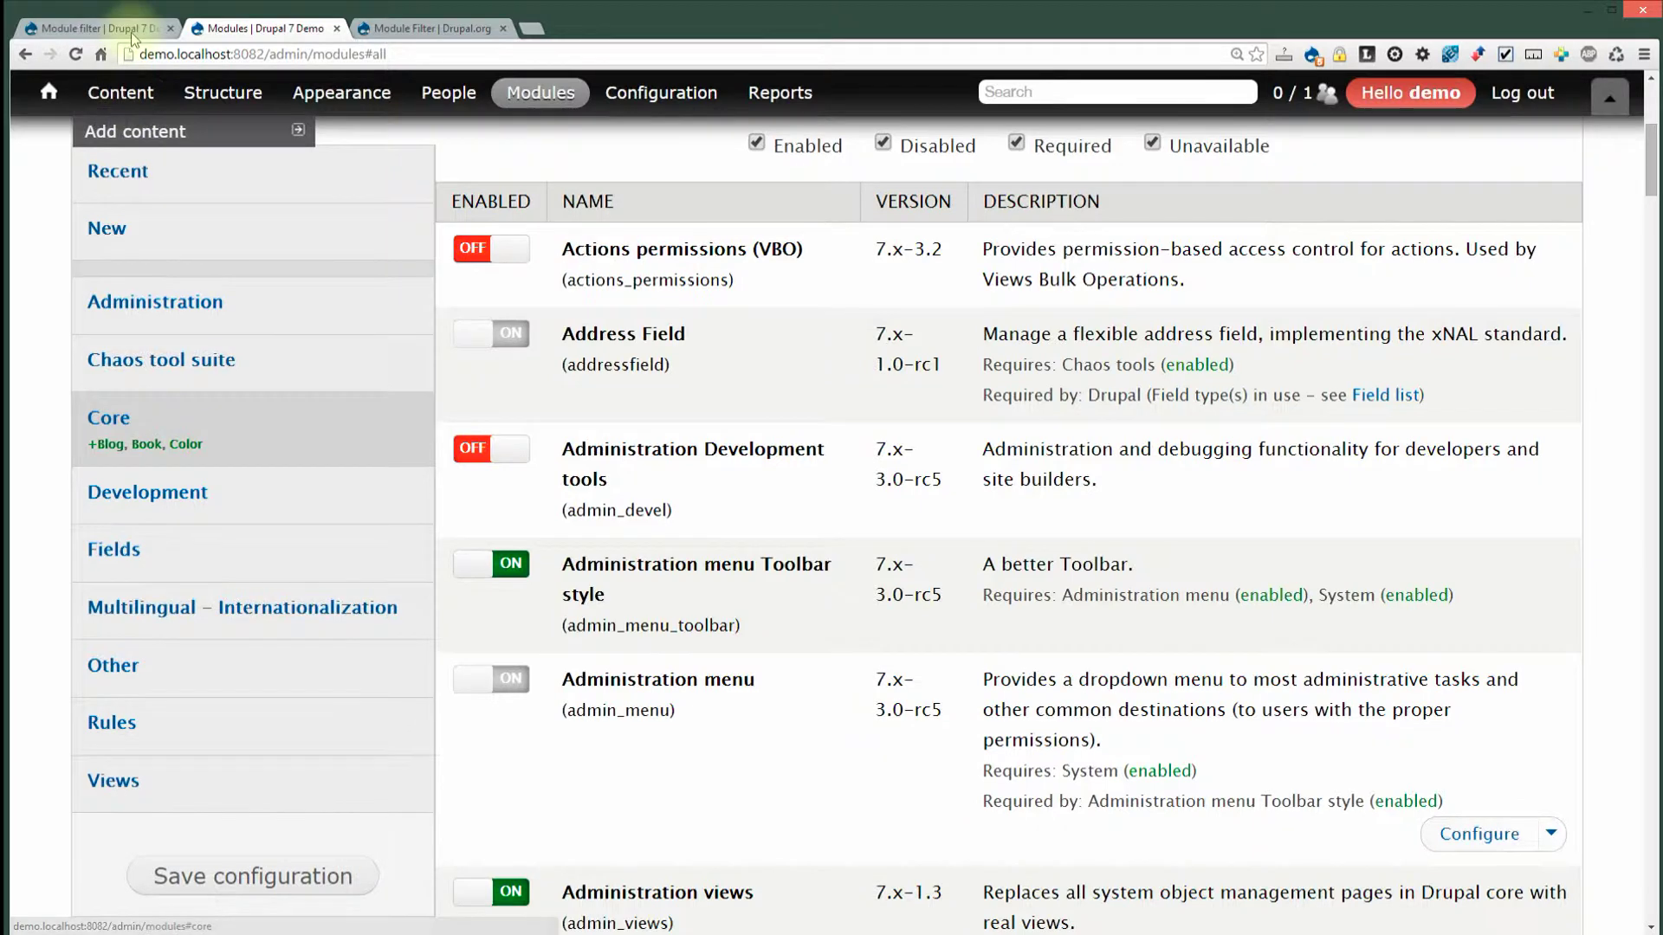
Return to the Module filter settings and try hiding tabs with no results, leaving the option off
click(102, 28)
scroll(160, 454, down, 2)
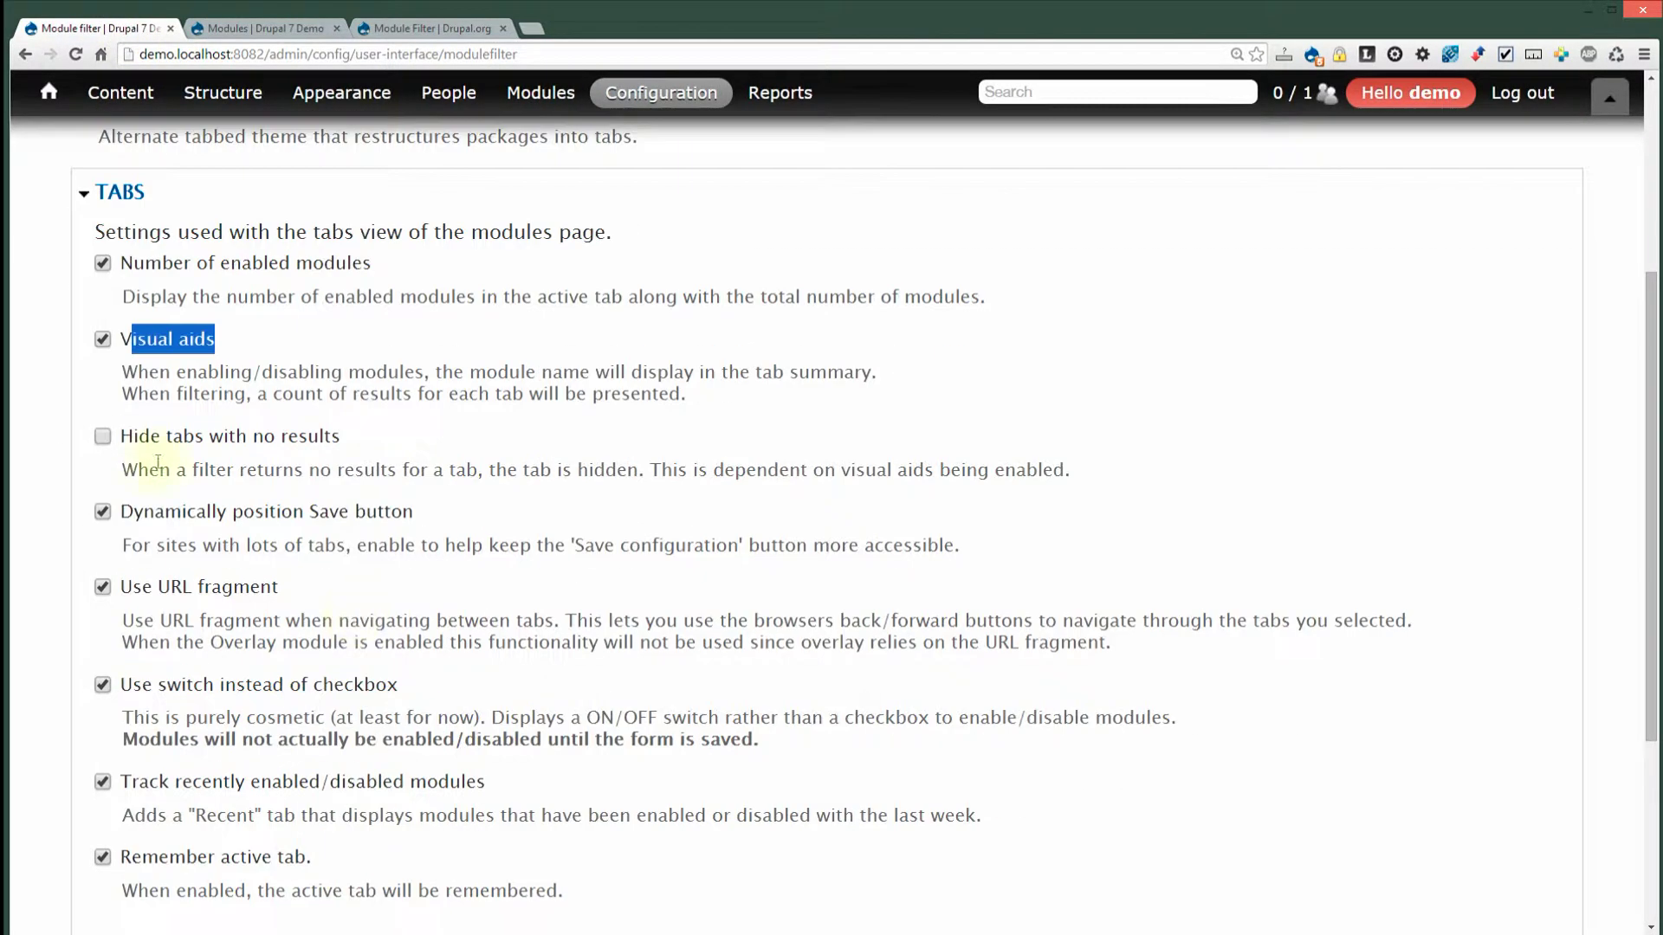
click(258, 437)
click(129, 434)
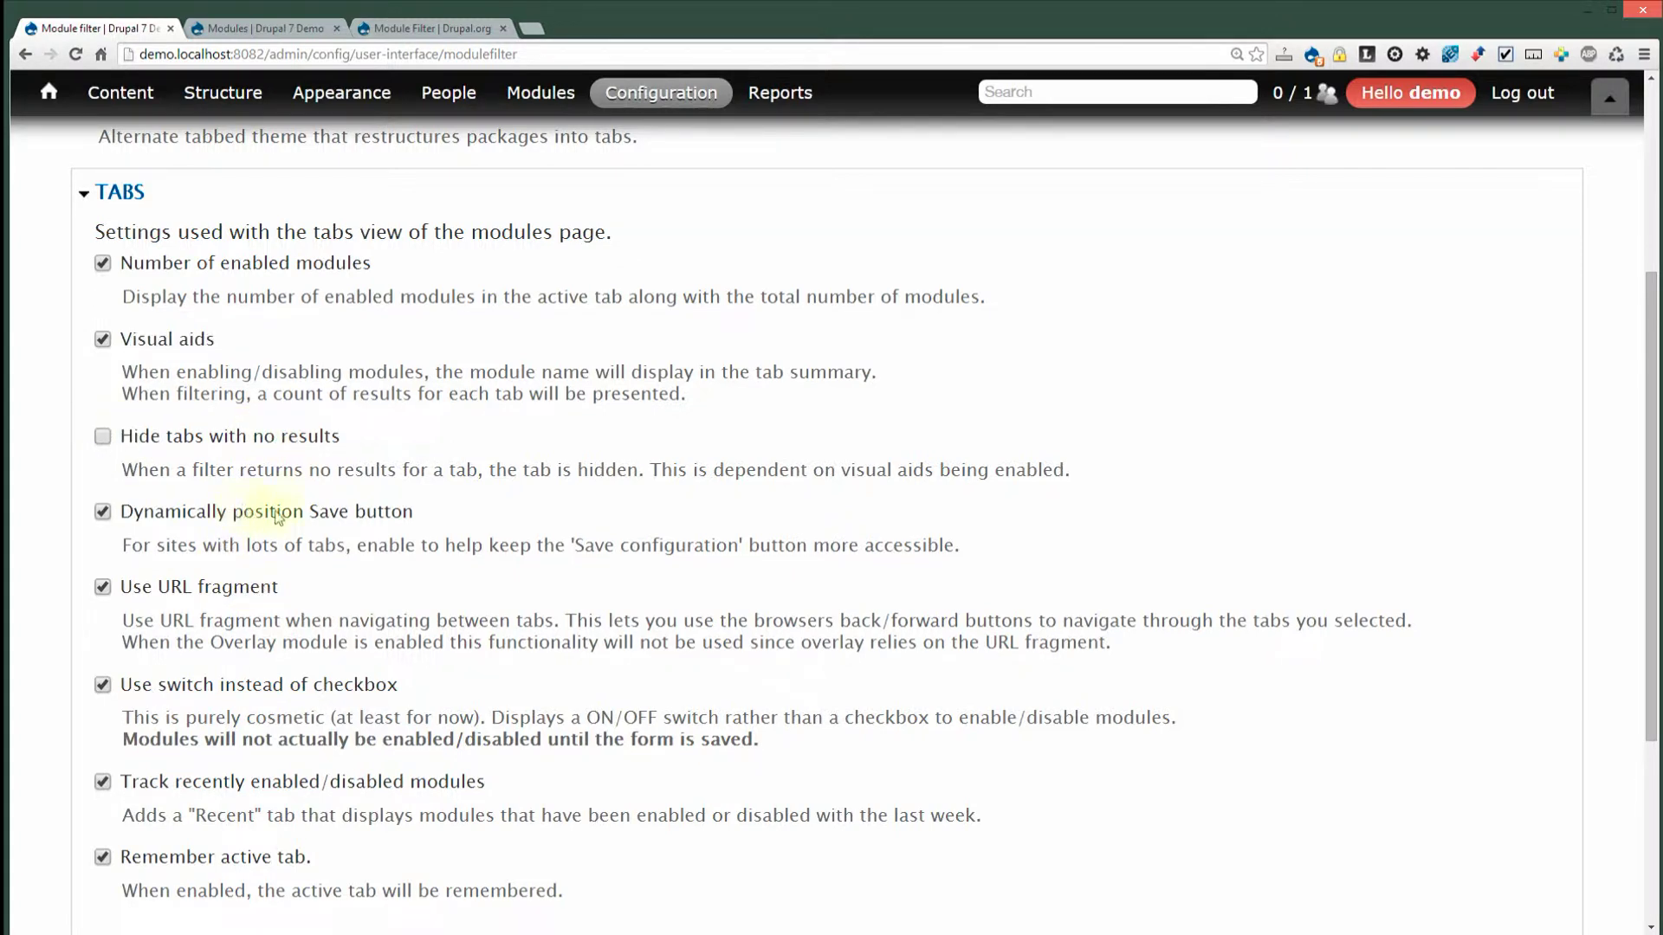
Examine how the dynamically positioned Save configuration button behaves along the full list of modules
click(286, 28)
scroll(491, 742, down, 5)
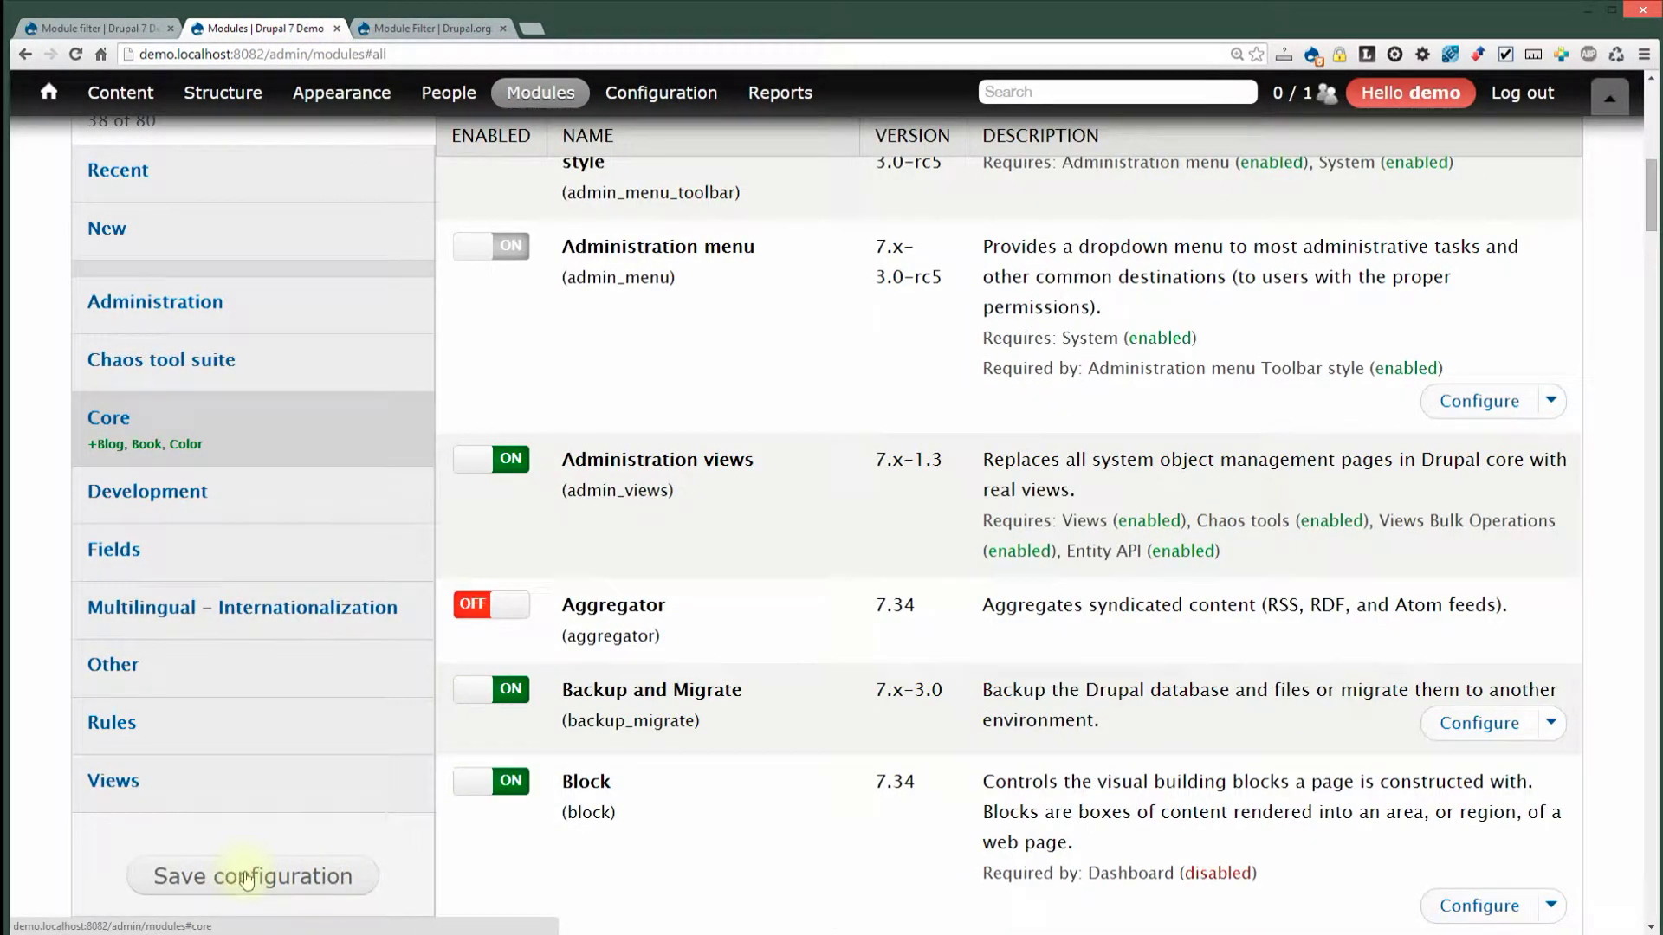
scroll(638, 651, down, 14)
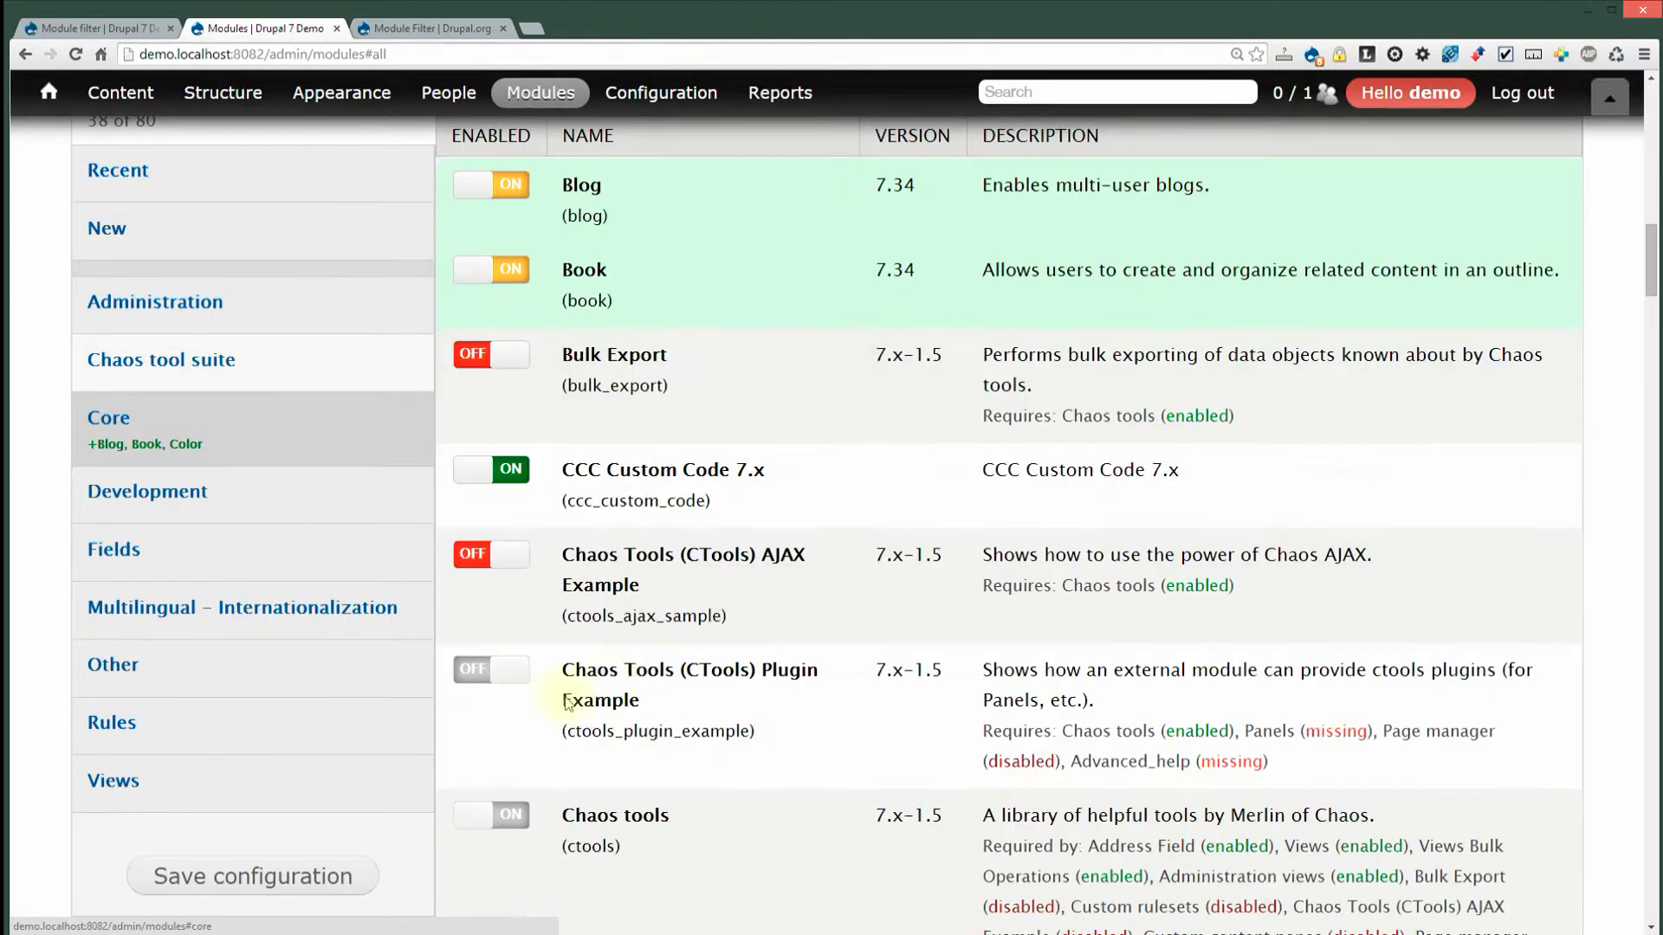
scroll(406, 734, down, 5)
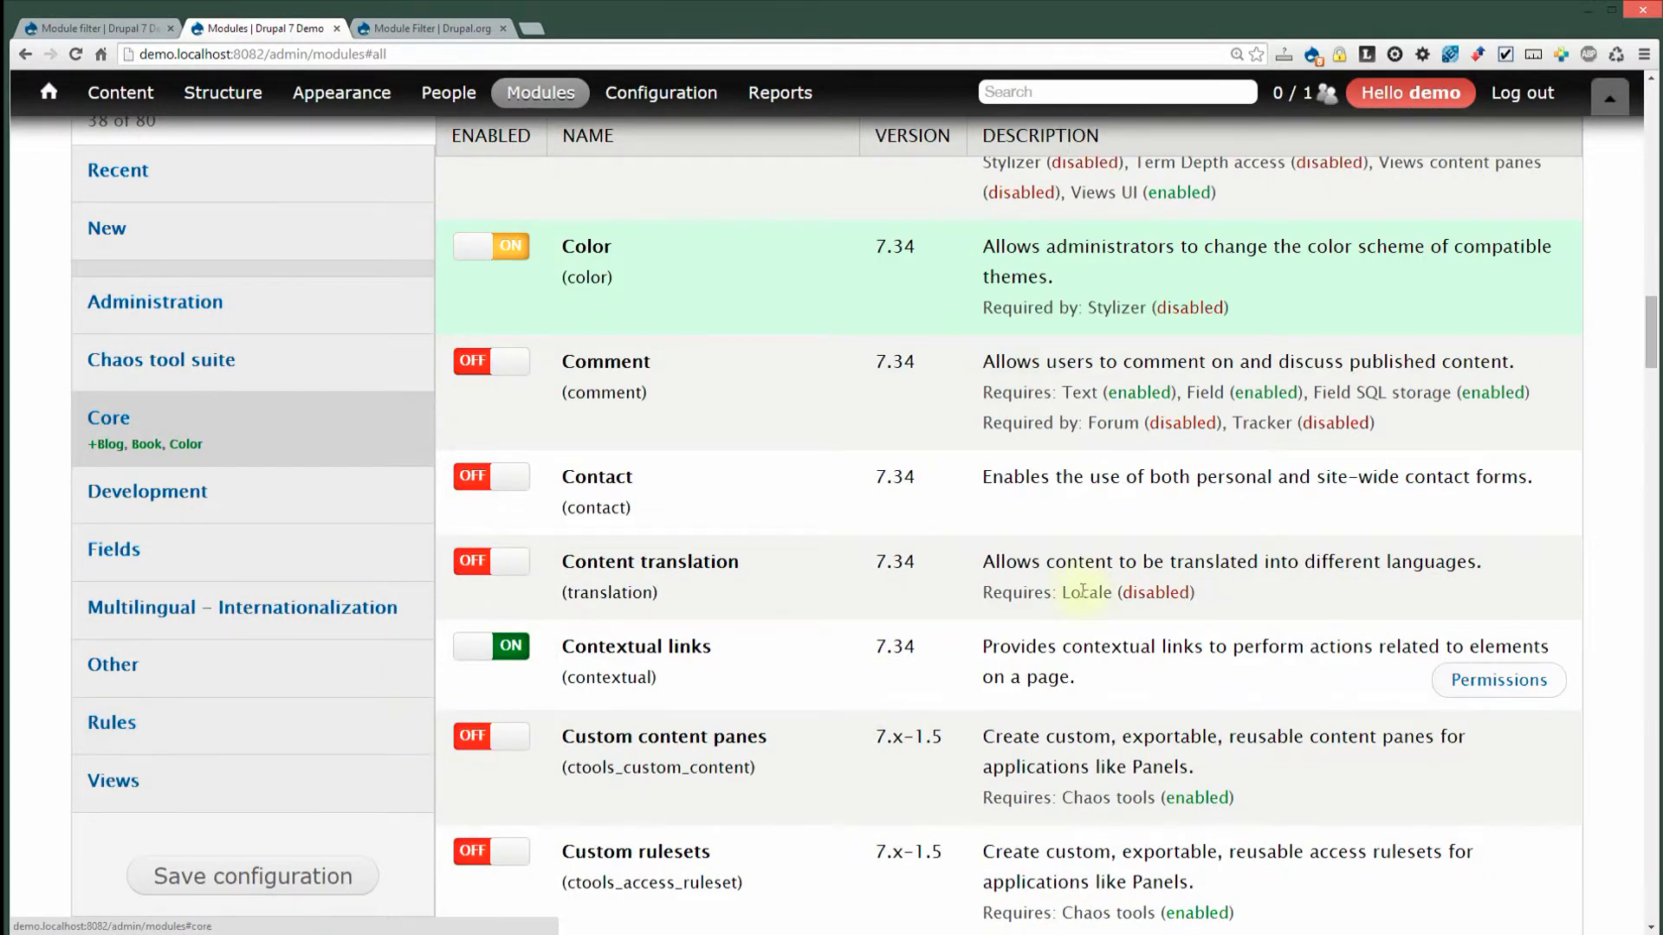
scroll(1065, 586, up, 16)
scroll(673, 561, up, 6)
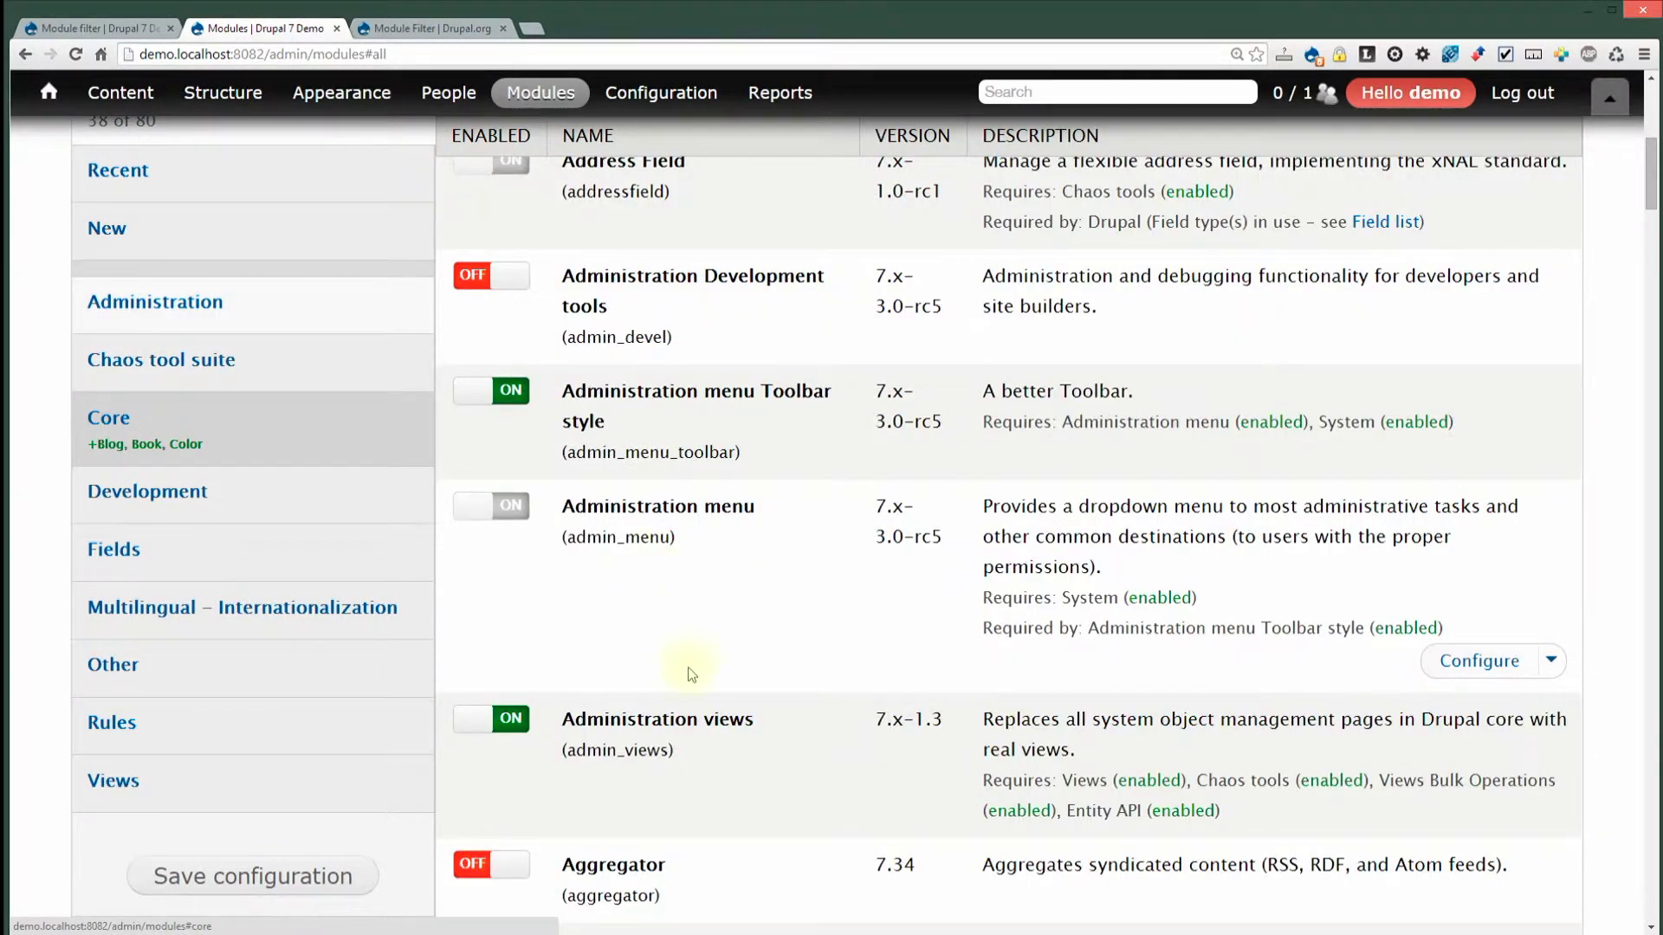
scroll(687, 662, down, 11)
scroll(632, 417, down, 6)
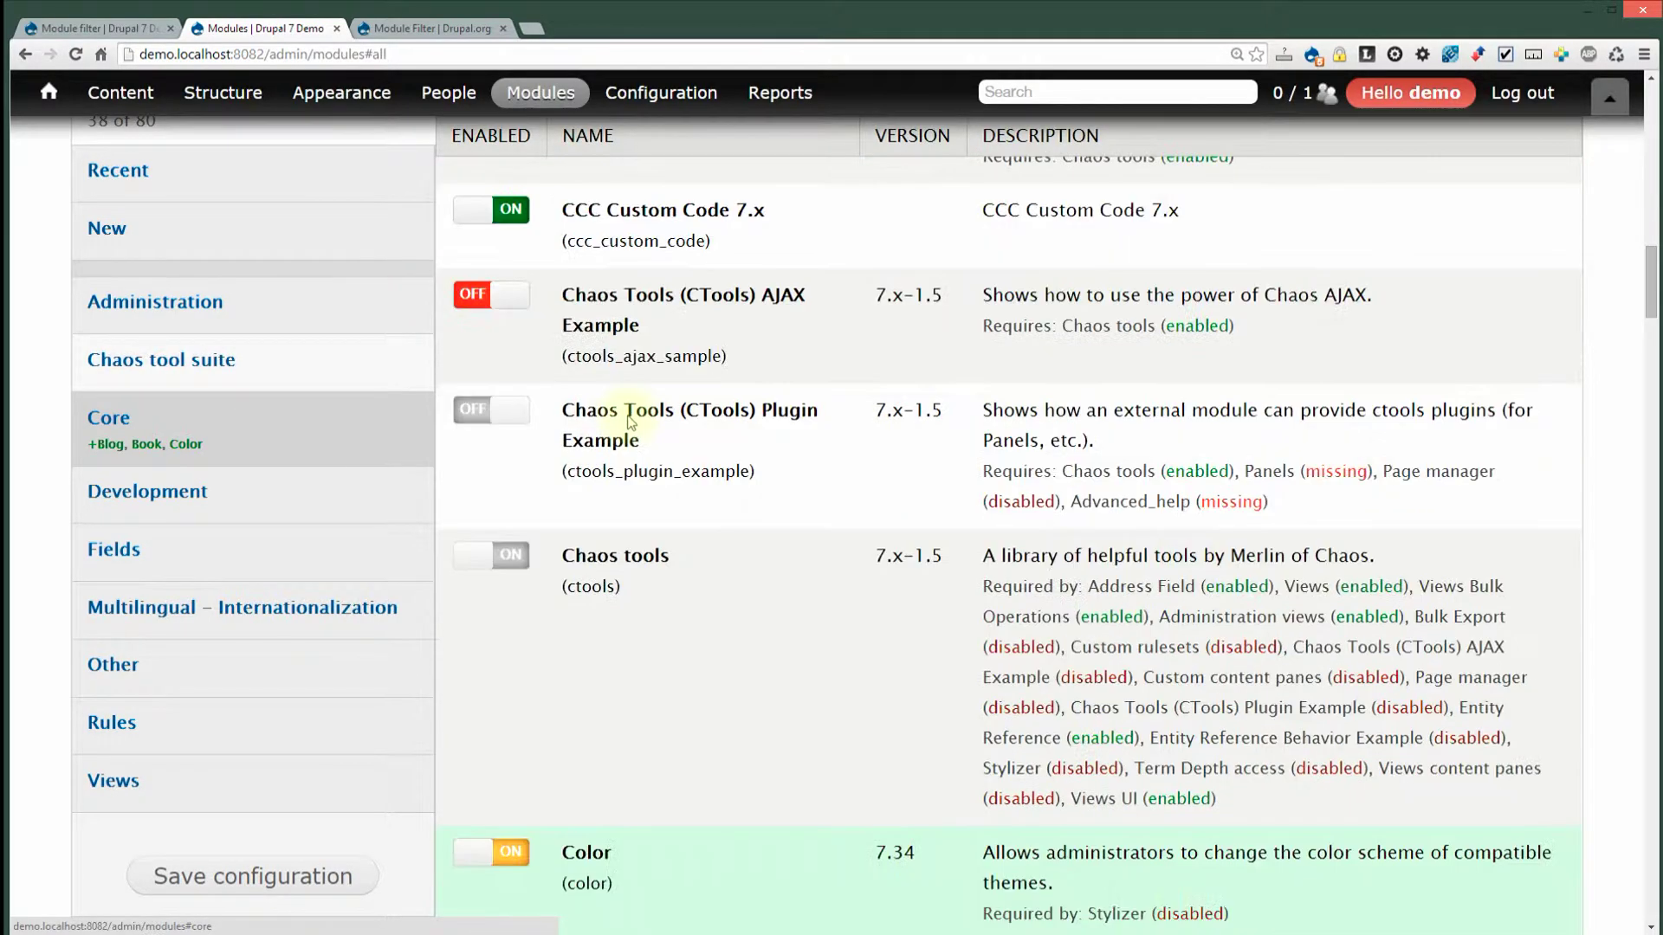
scroll(625, 419, up, 13)
scroll(627, 426, up, 2)
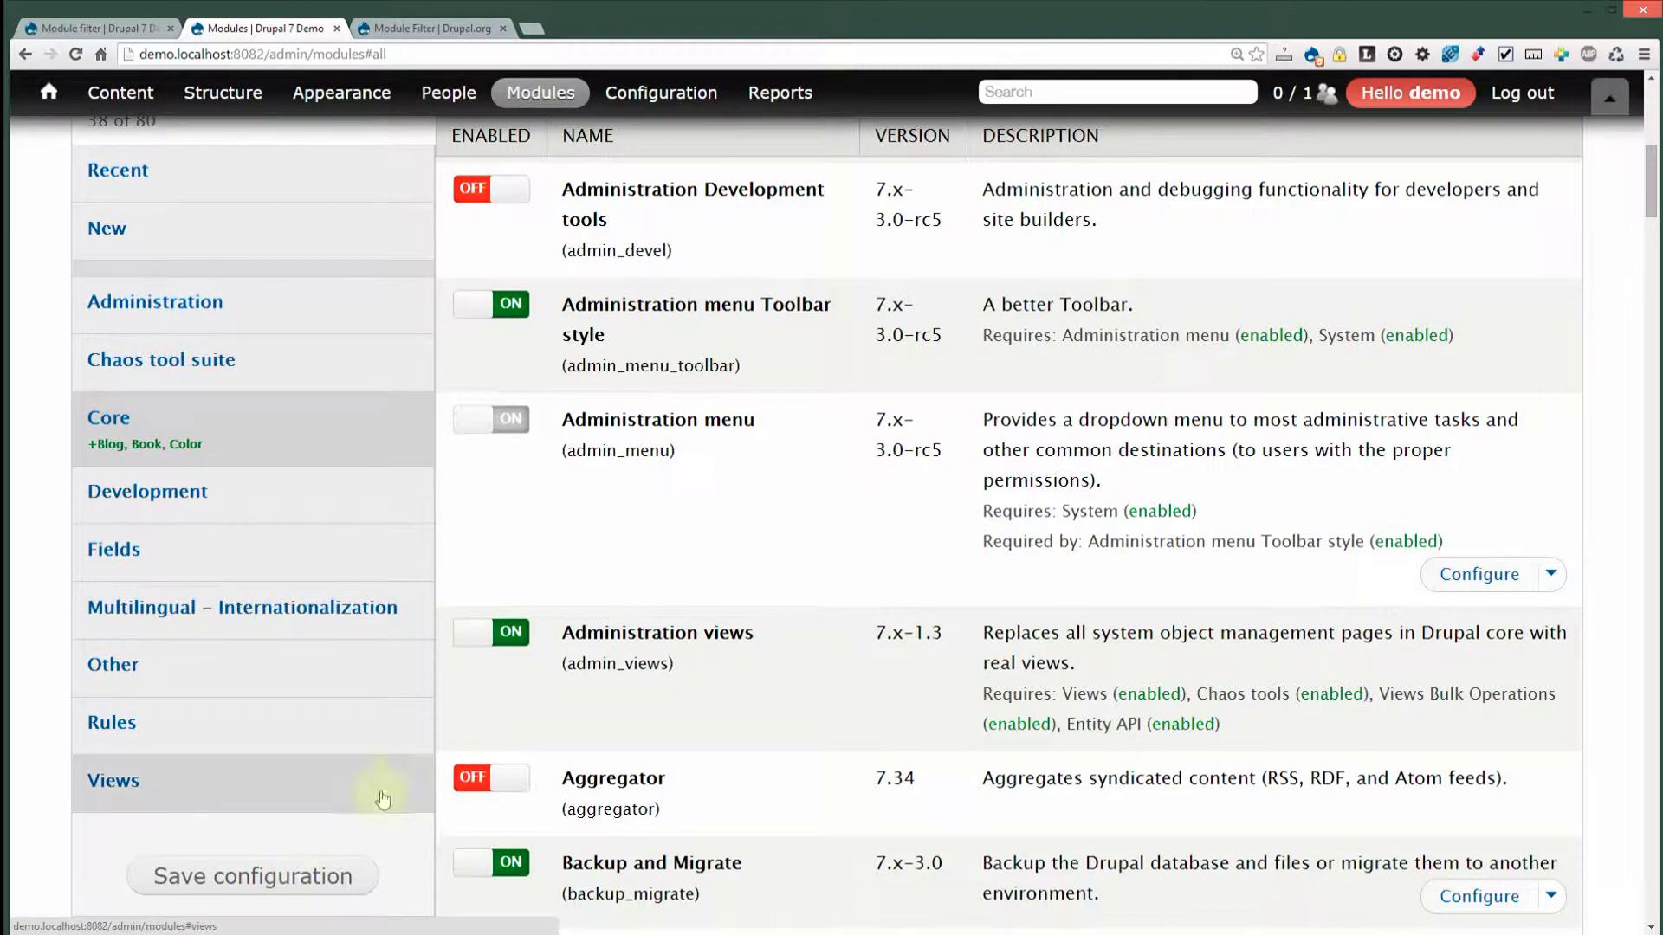
scroll(739, 600, down, 7)
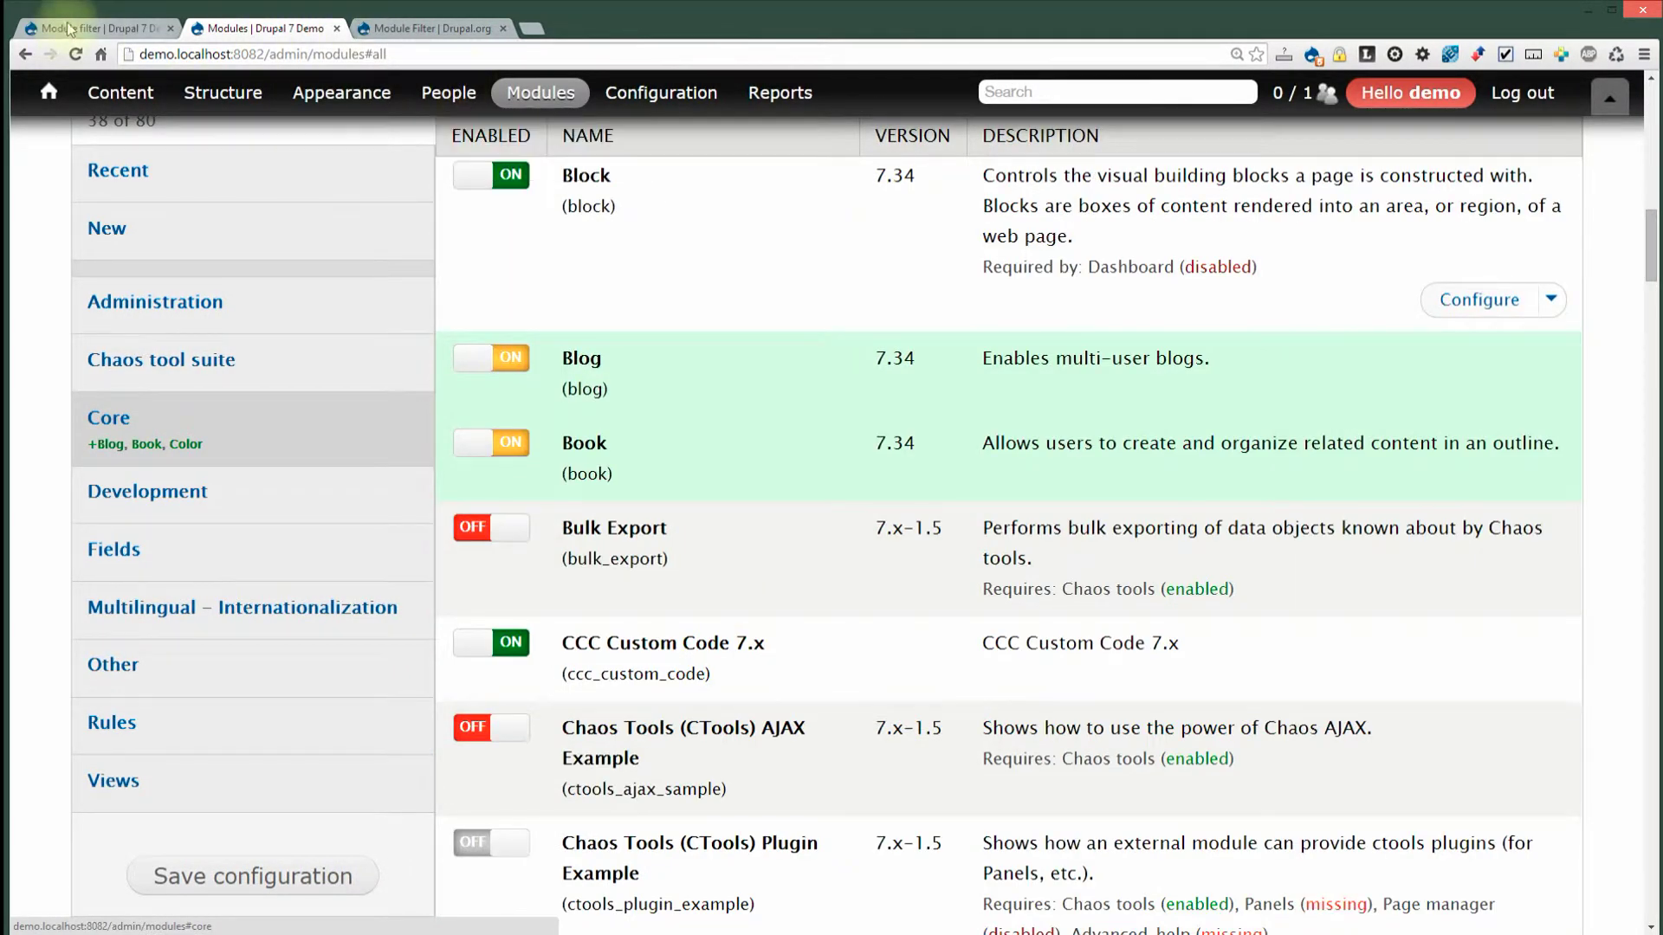
Check the Use URL fragment setting, view the Development and Core groups, and go back to Development to examine the address fragment
click(96, 27)
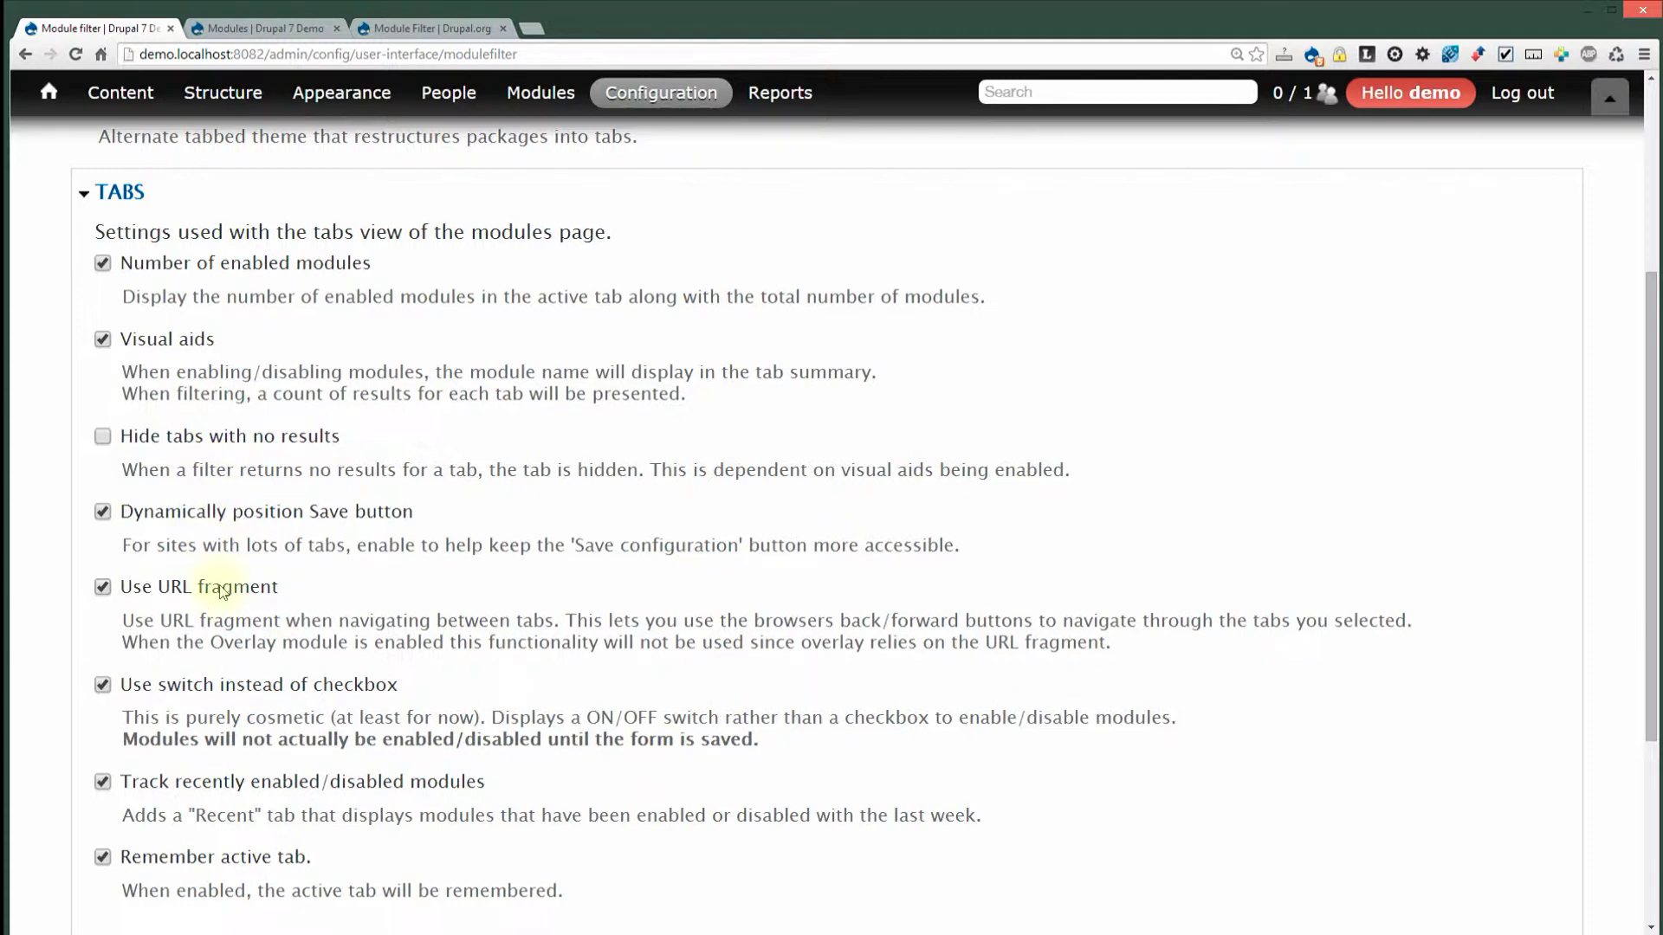
click(232, 28)
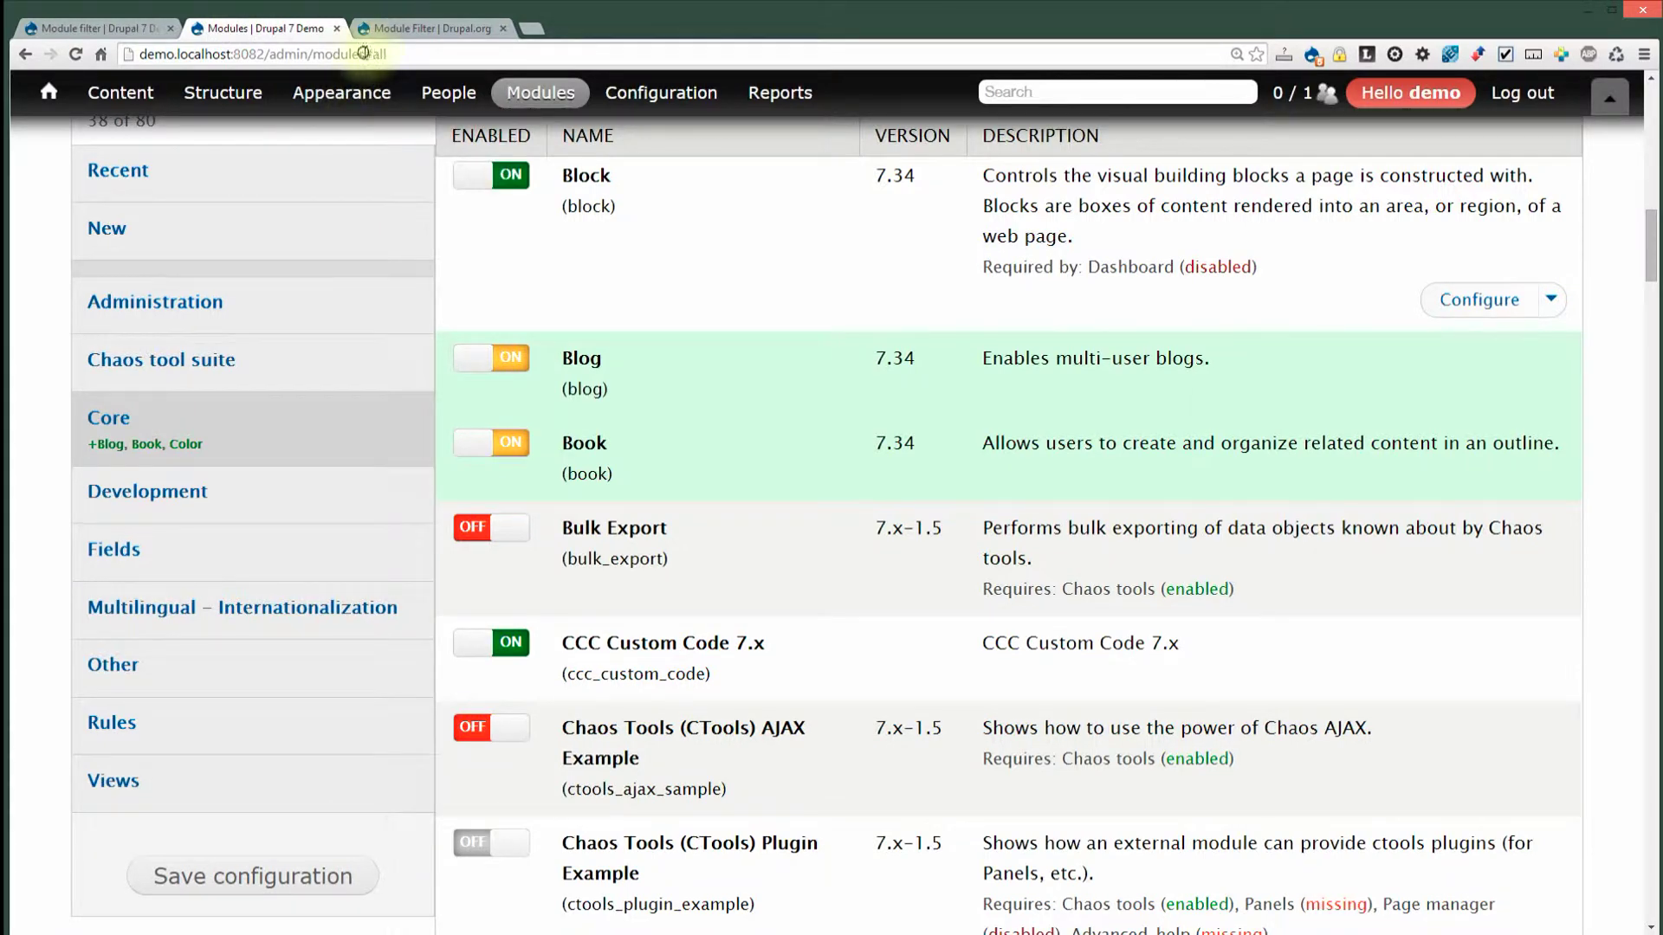
drag(366, 54, 391, 53)
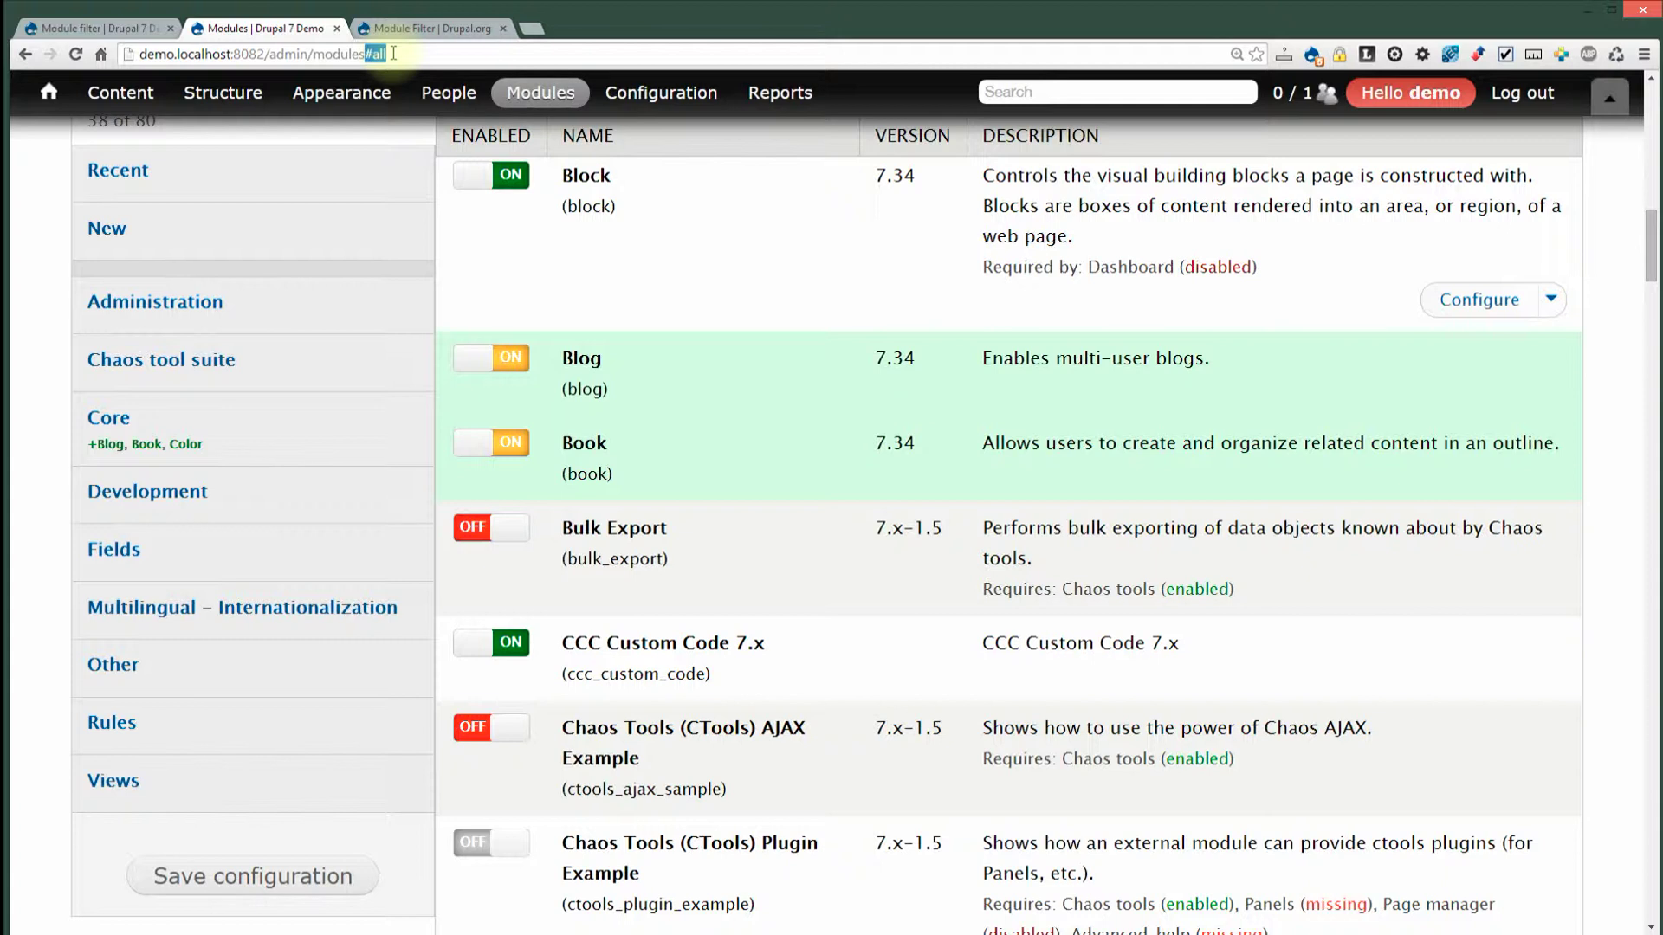
click(329, 503)
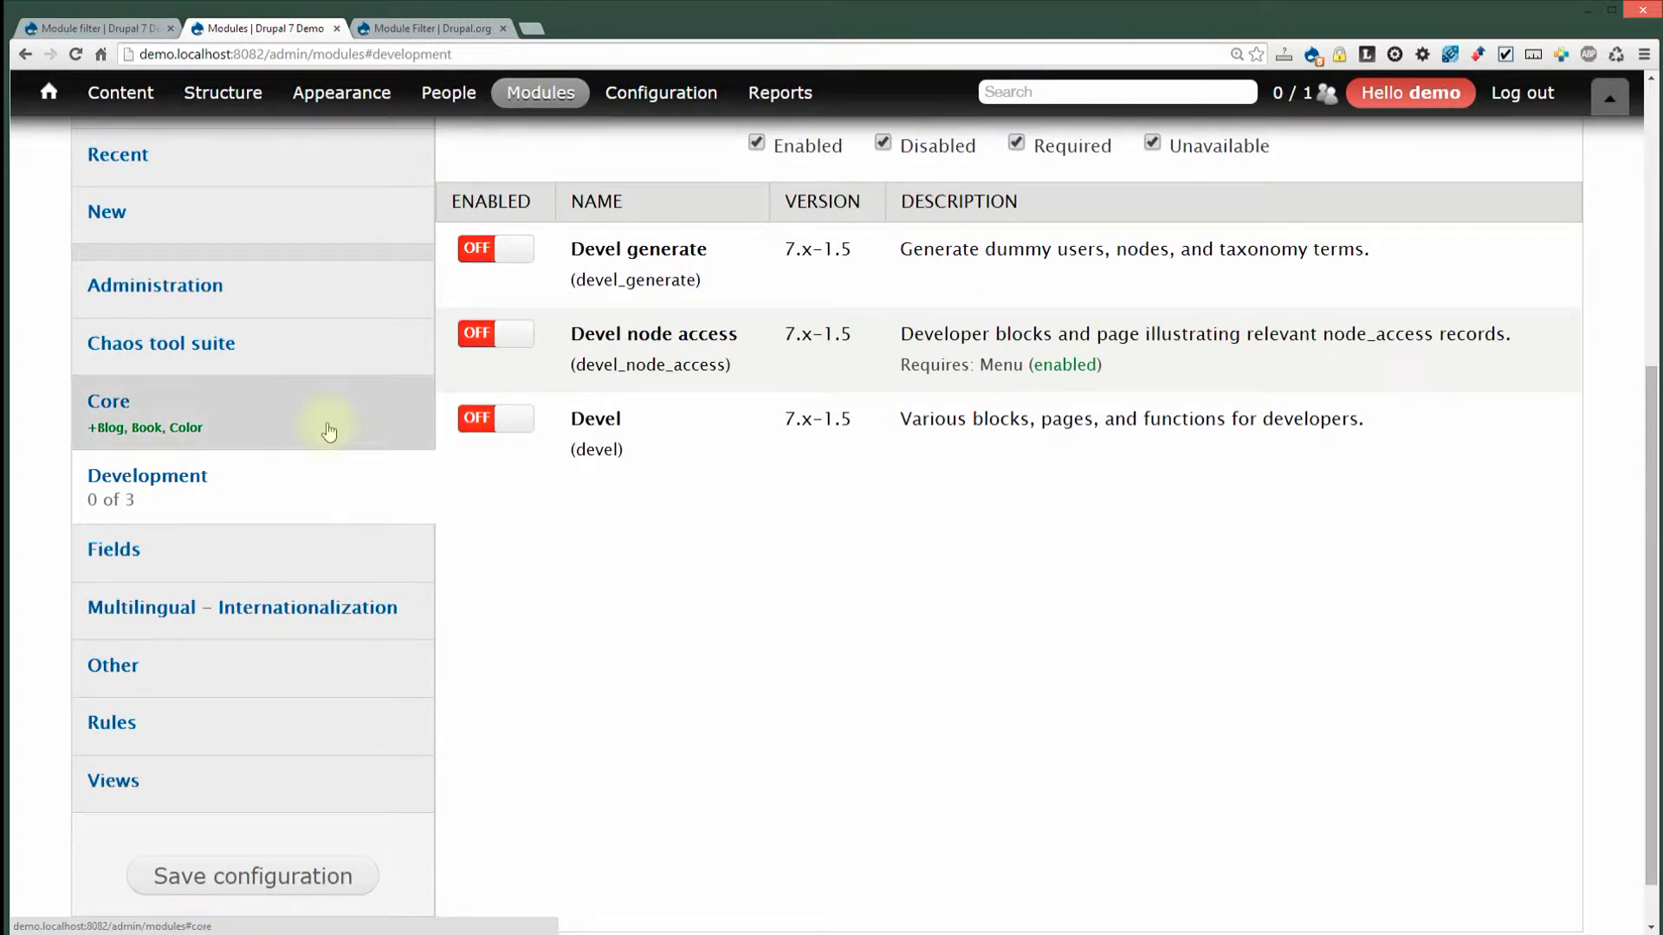
click(328, 430)
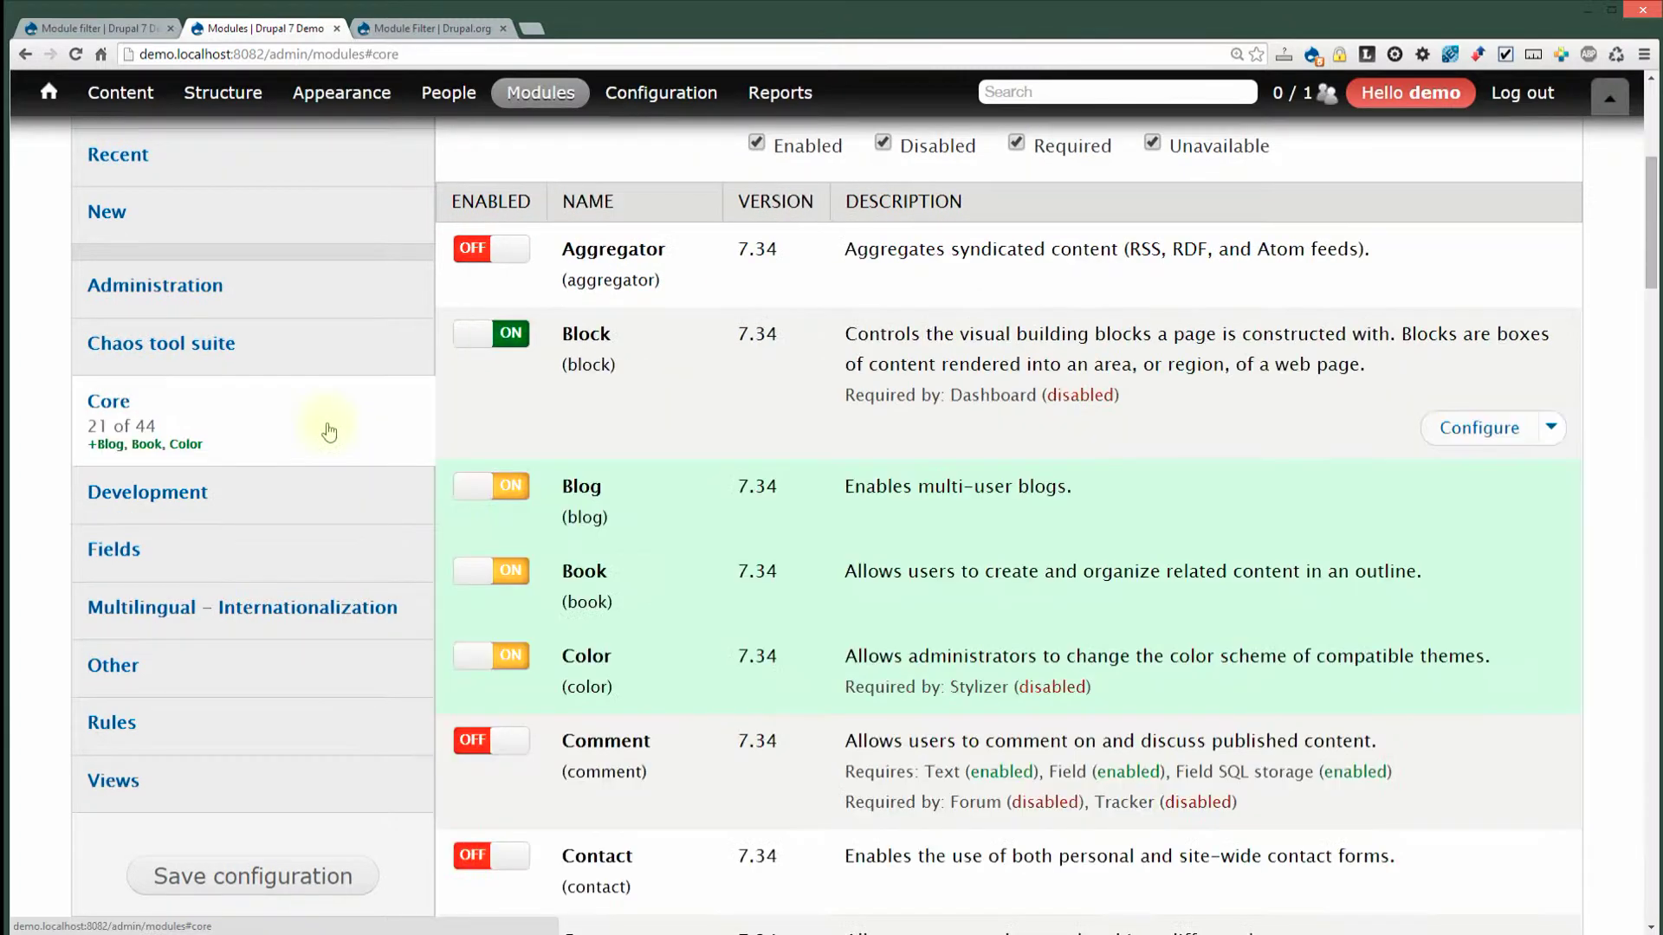
click(25, 55)
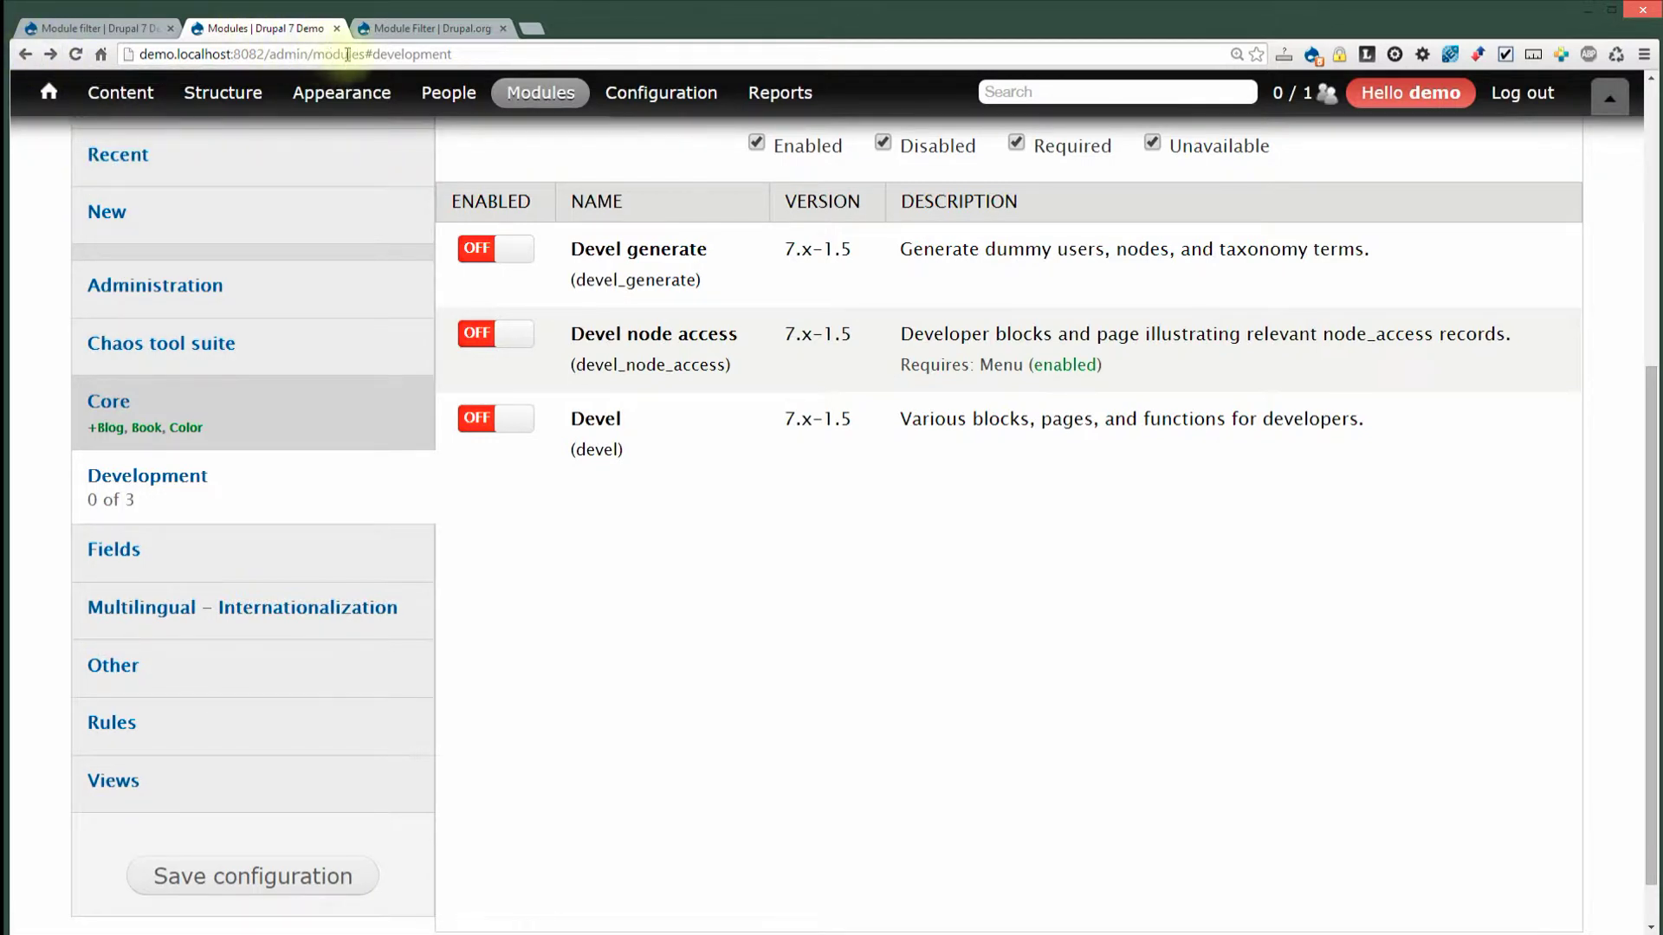
double_click(375, 54)
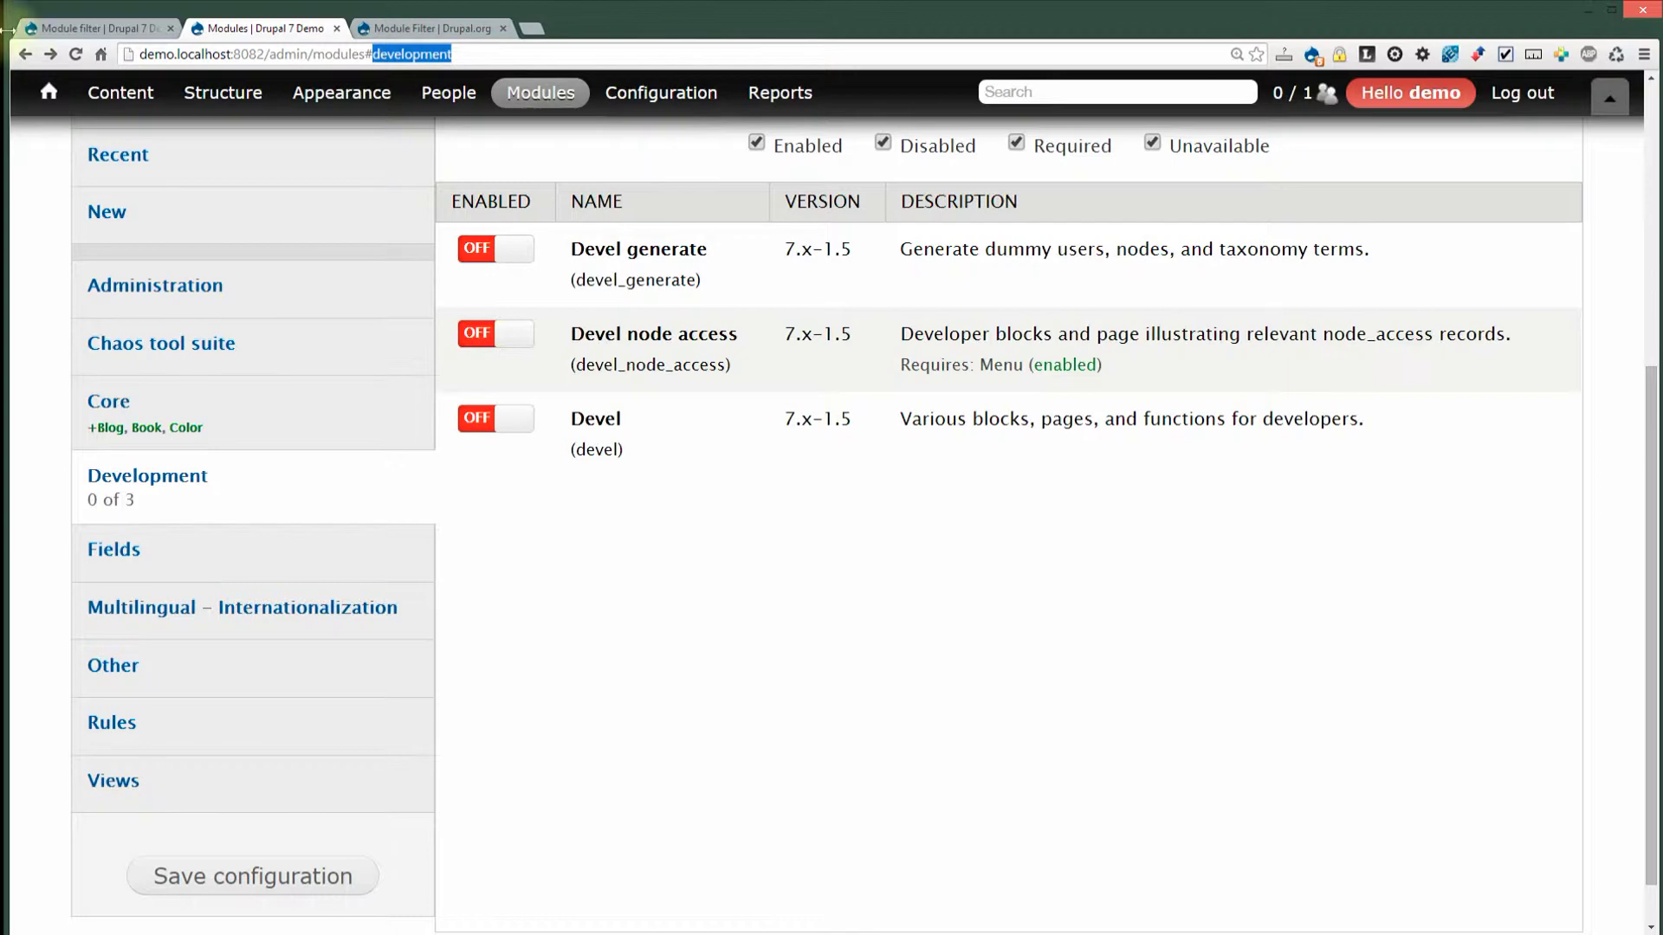
Check the switch display setting and switch on Devel, Devel node access and Devel generate in the Development group without saving
click(100, 28)
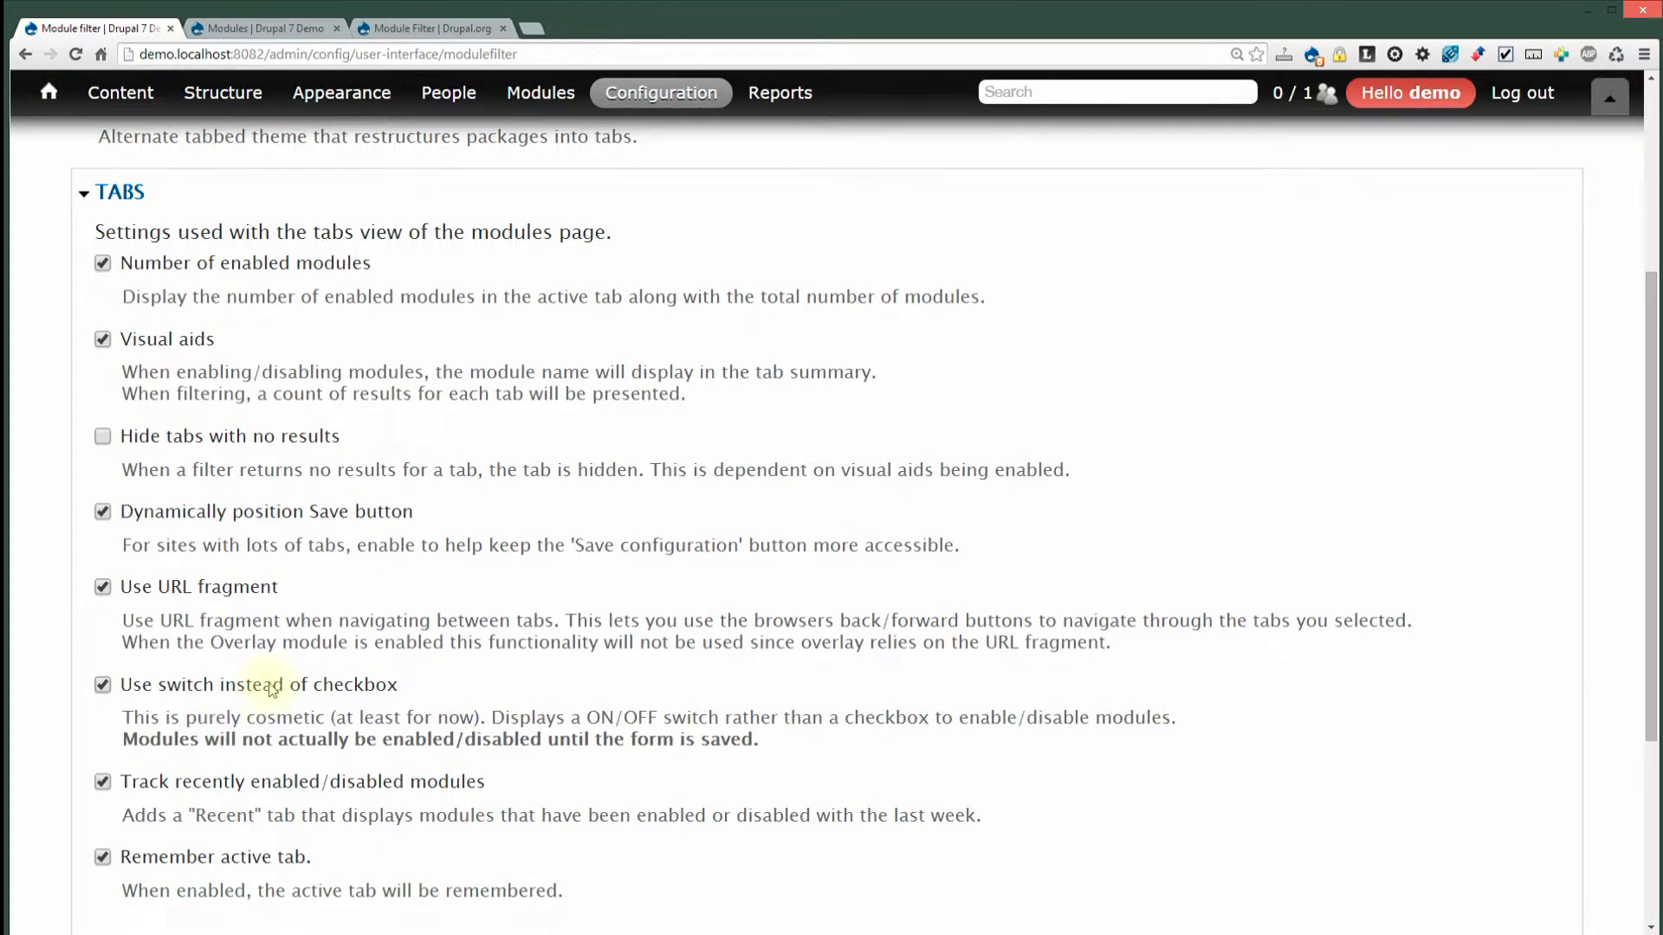
click(276, 35)
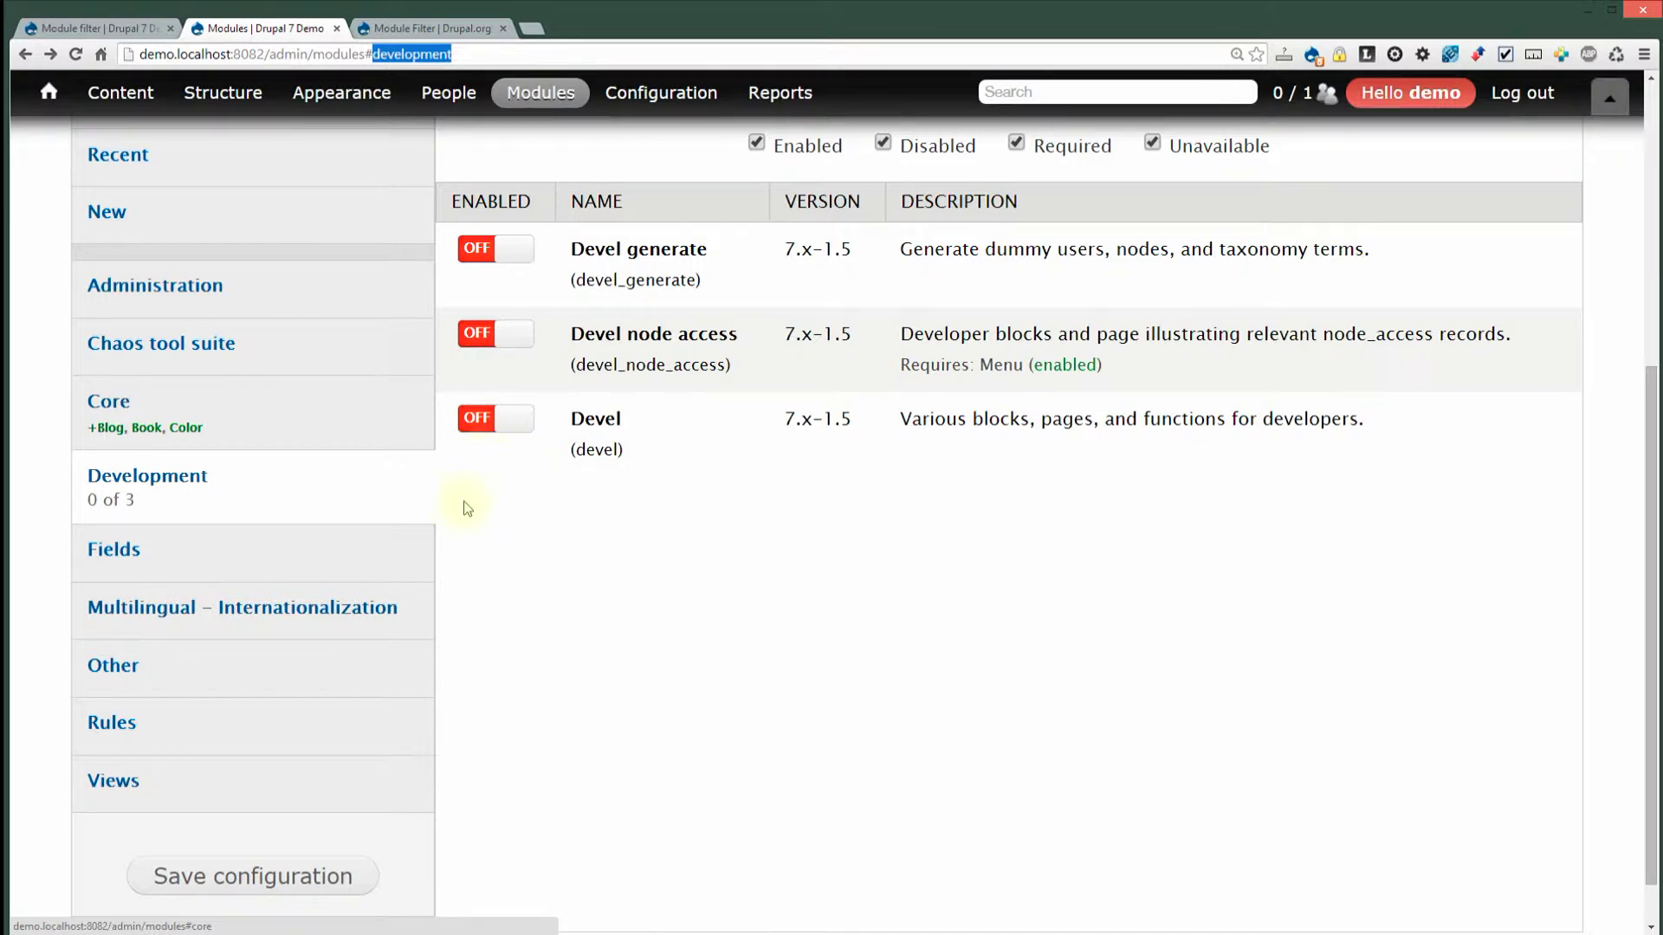
click(485, 428)
click(485, 336)
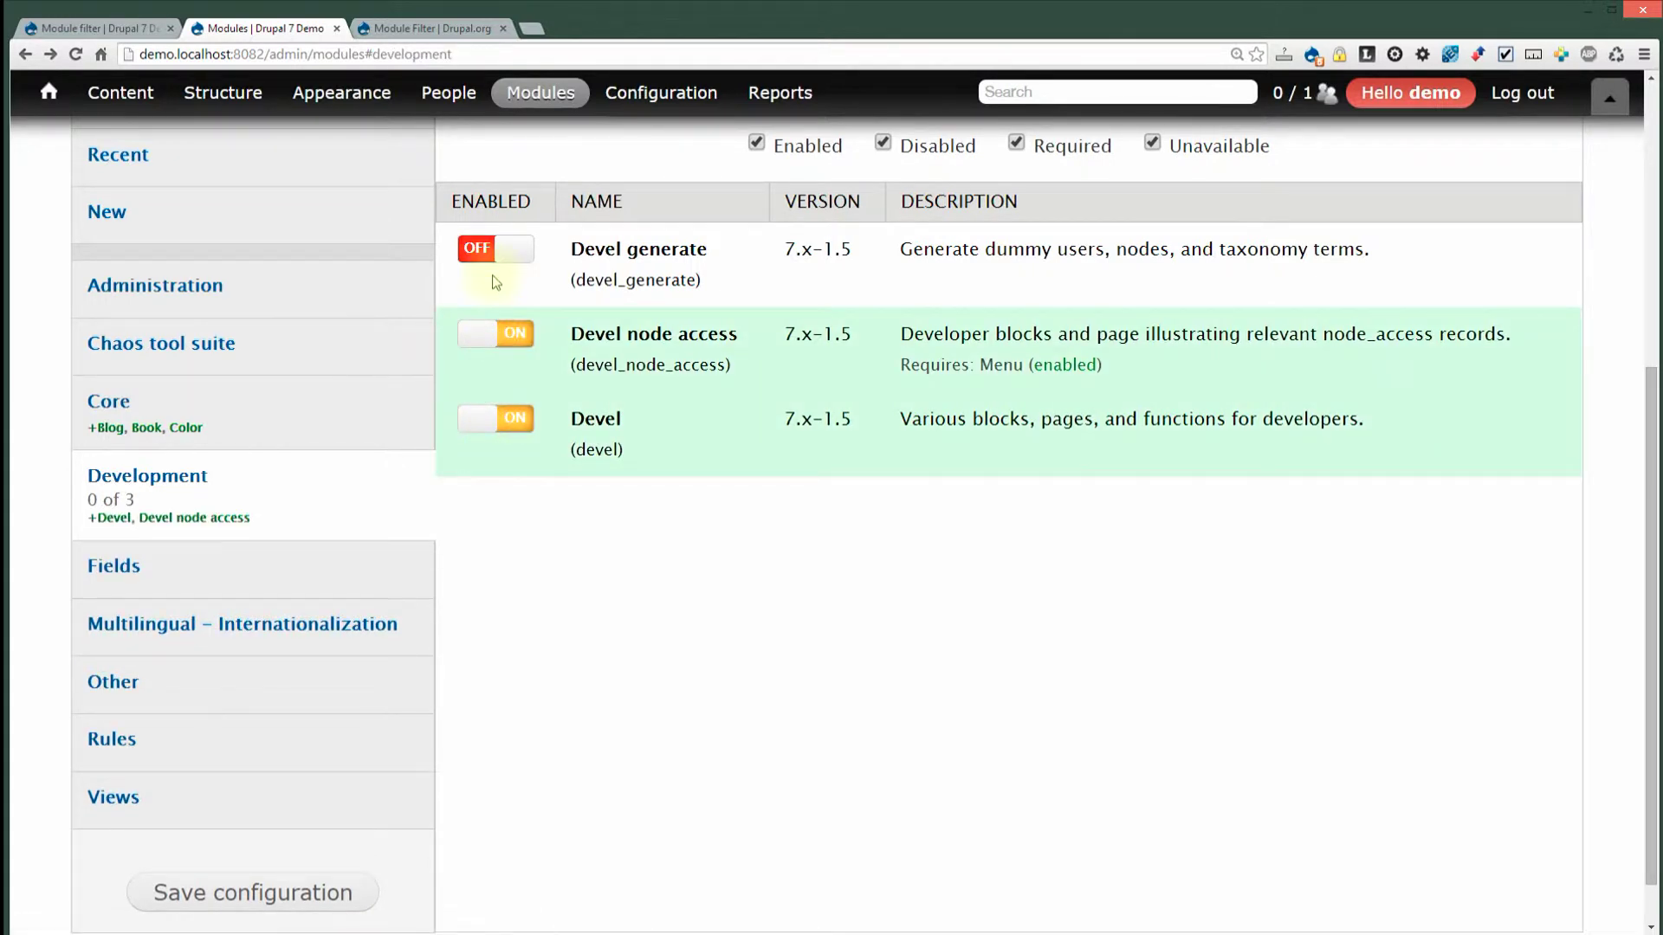
click(498, 252)
click(498, 256)
click(499, 259)
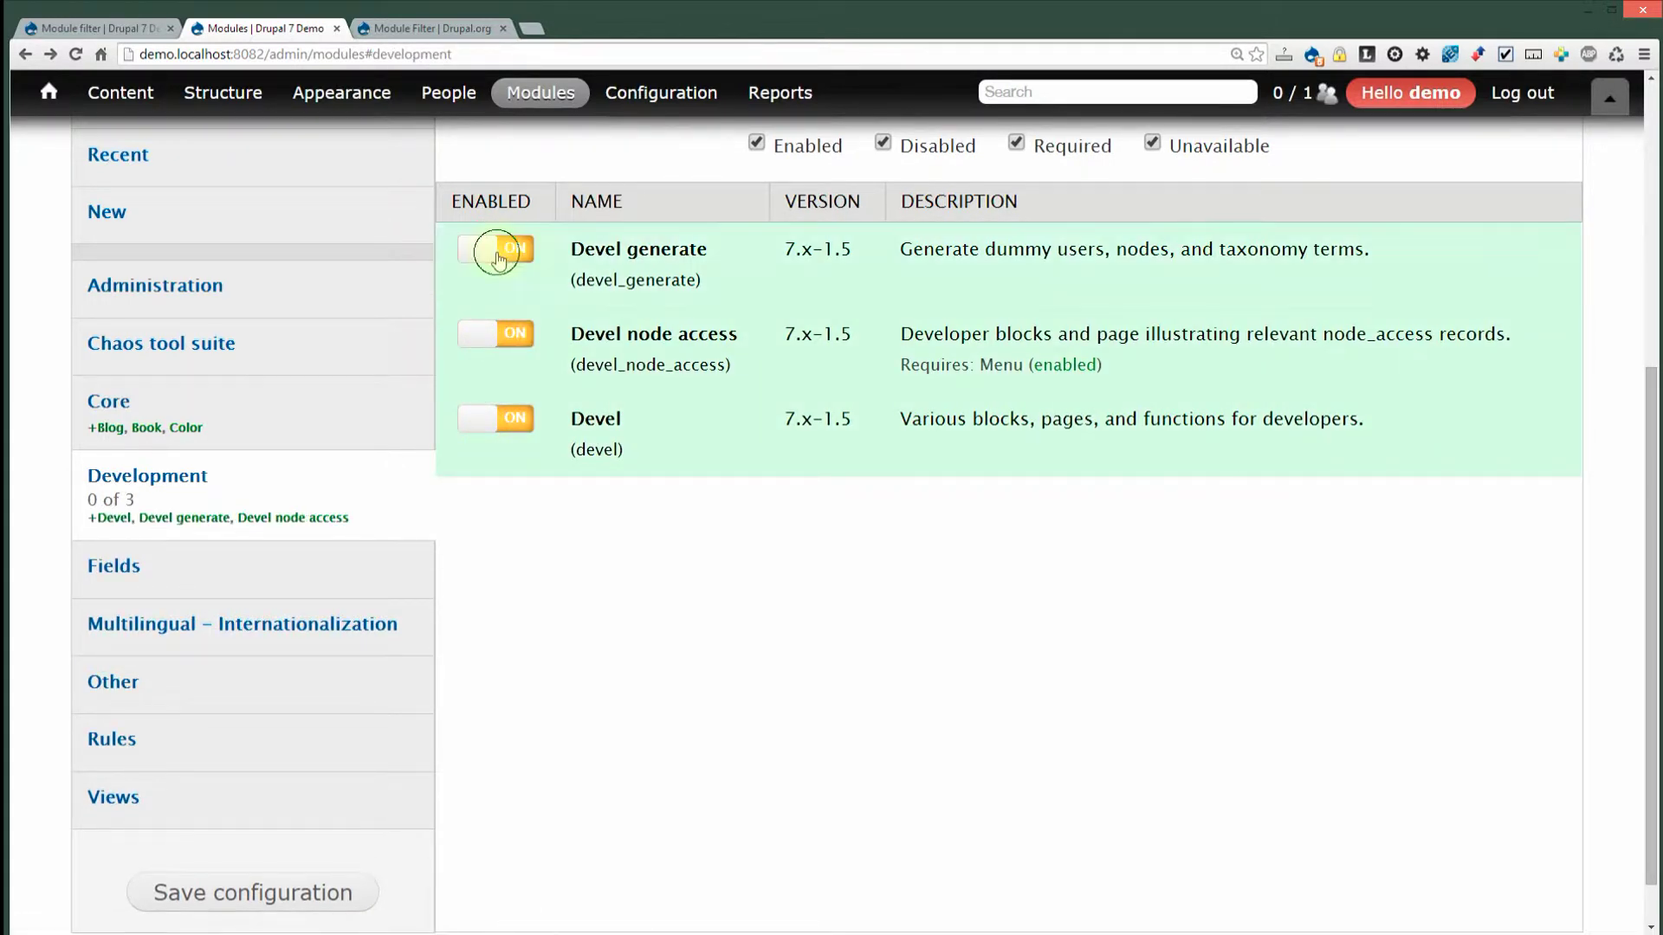
Turn off Use switch instead of checkbox, save the Module filter configuration and reload the modules page
click(147, 28)
click(240, 685)
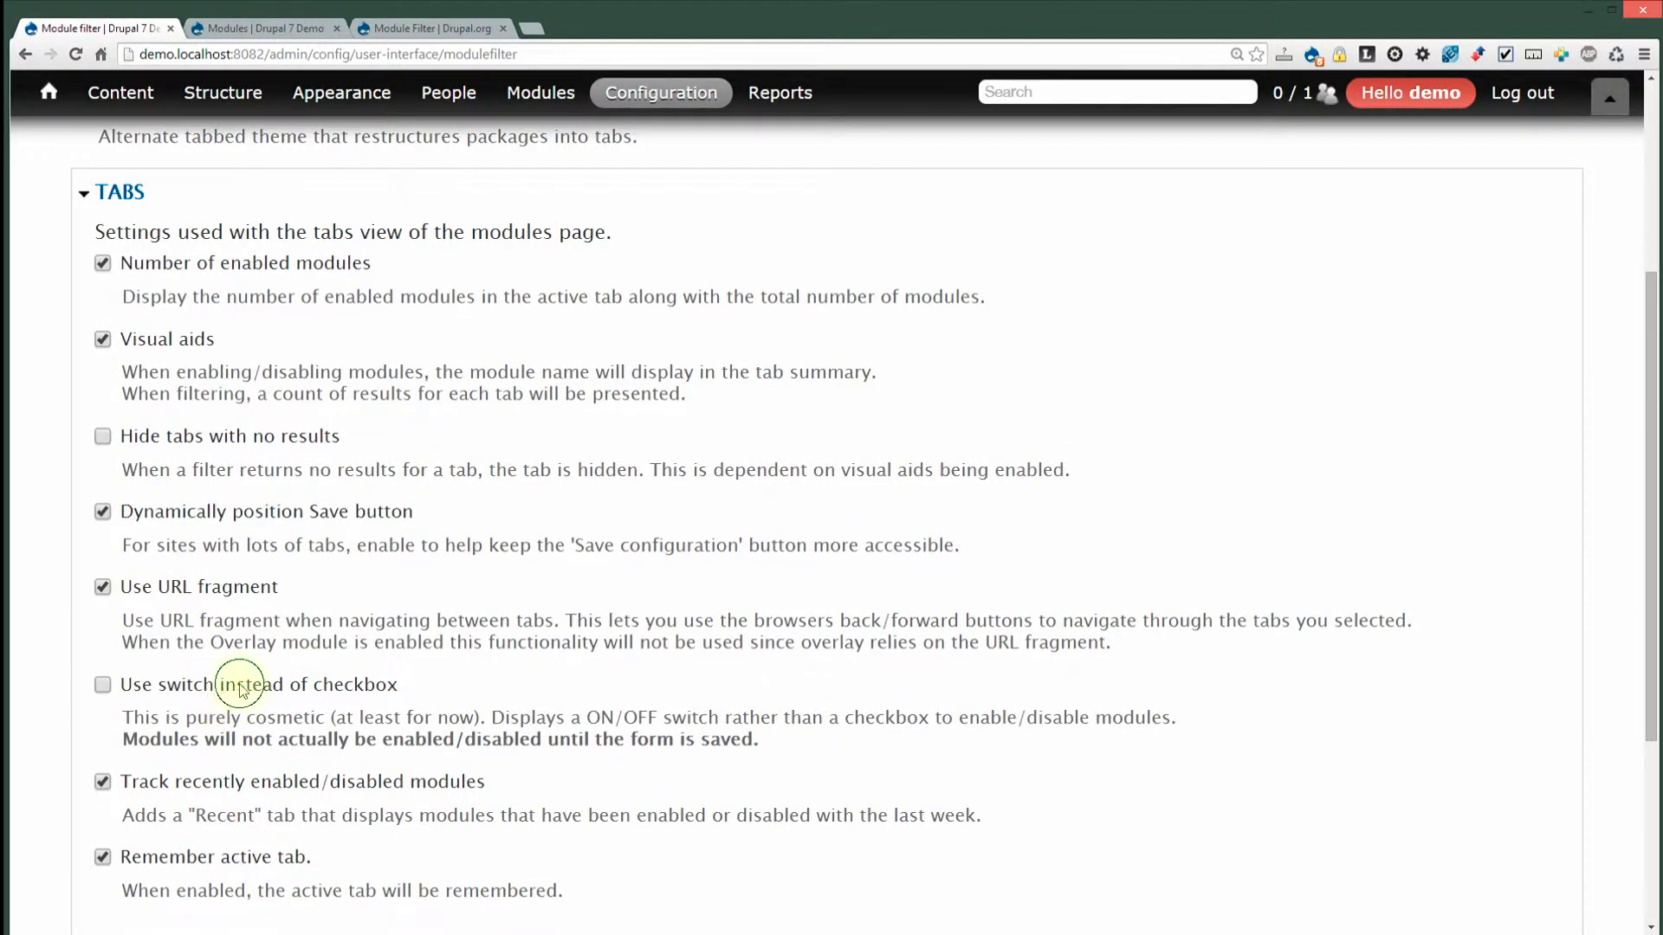
scroll(181, 832, down, 4)
click(178, 814)
click(264, 28)
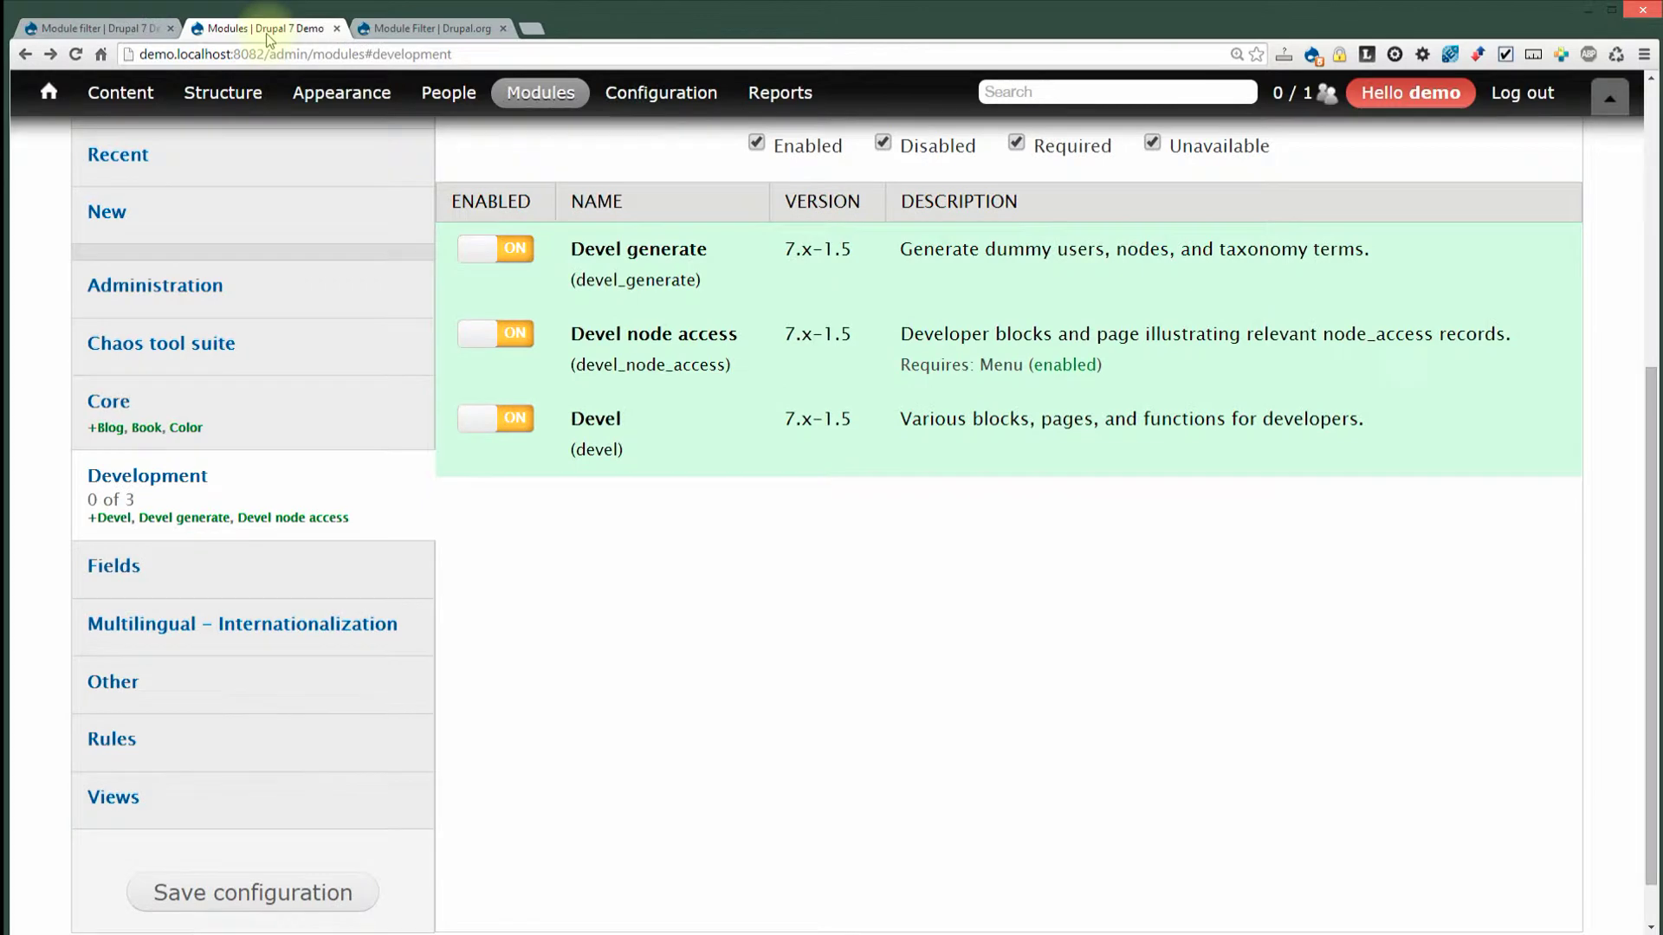
scroll(656, 500, up, 2)
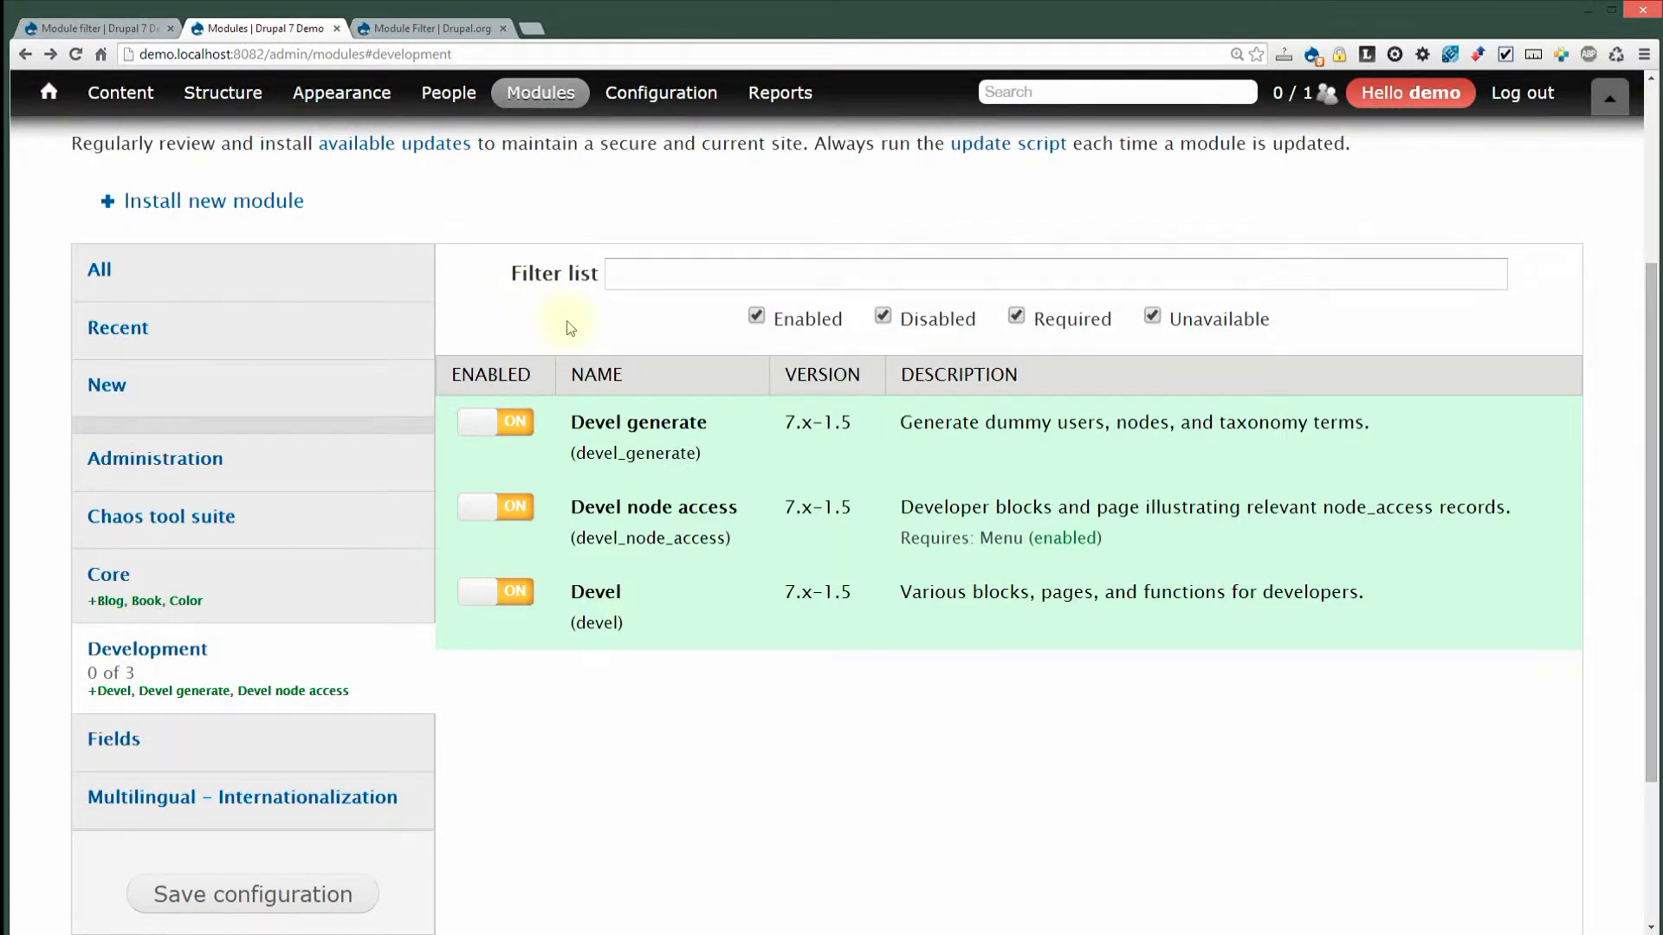
key(F5)
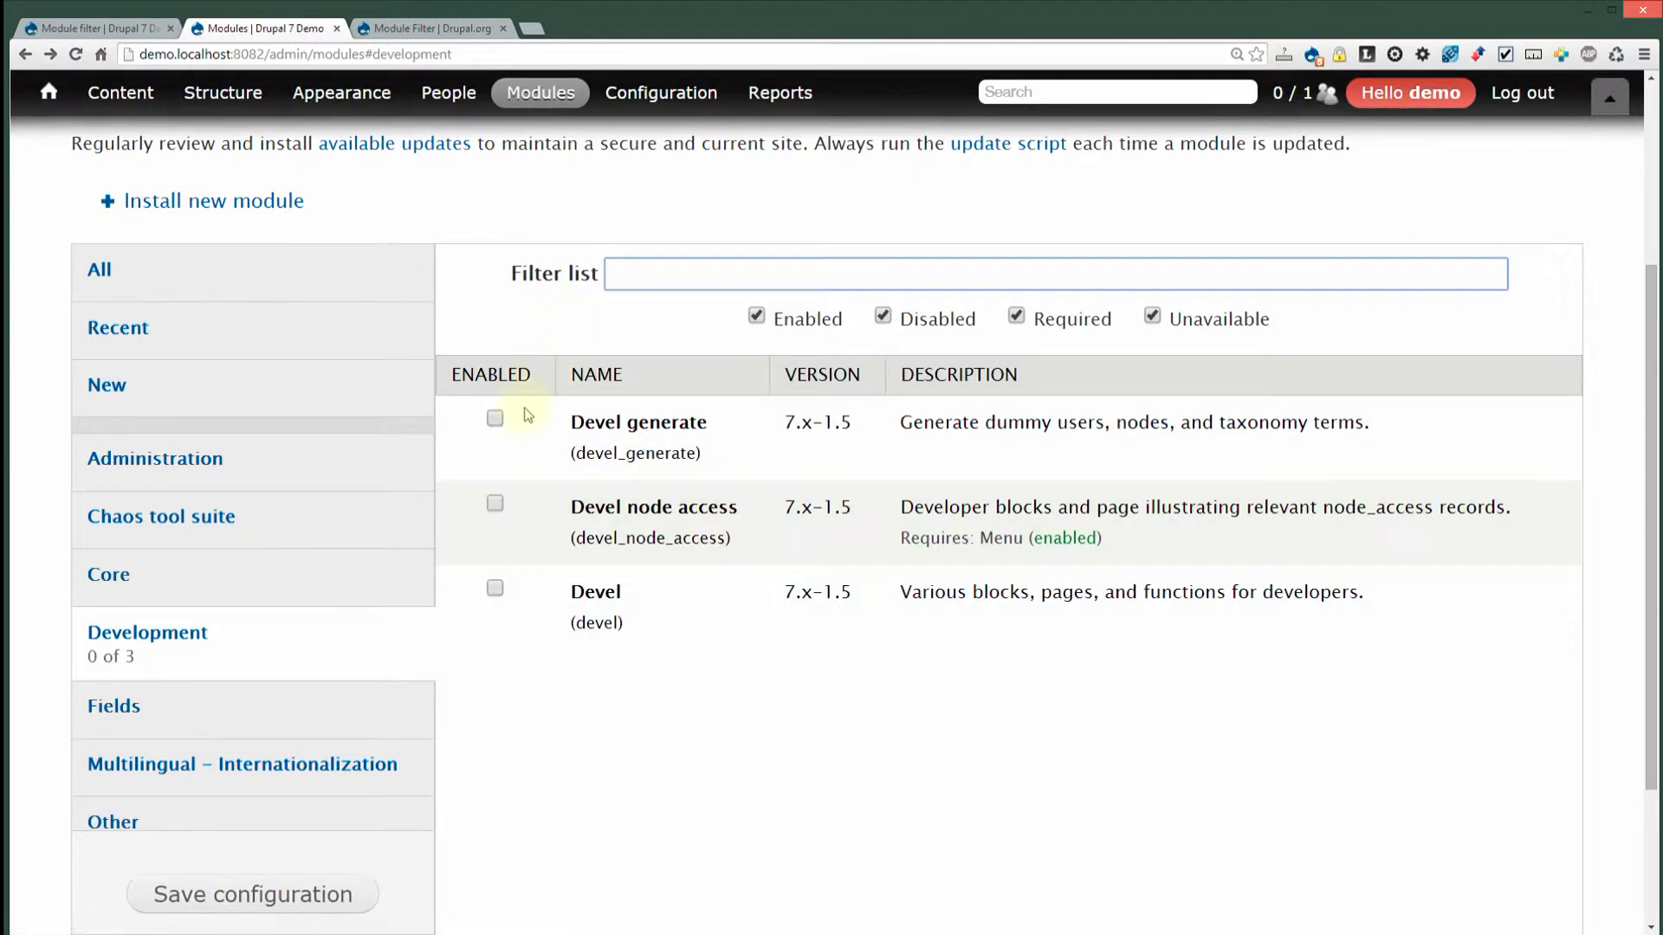
Select the checkboxes for Devel generate, Devel node access and Devel in the Development group without saving
click(495, 419)
click(495, 503)
click(494, 589)
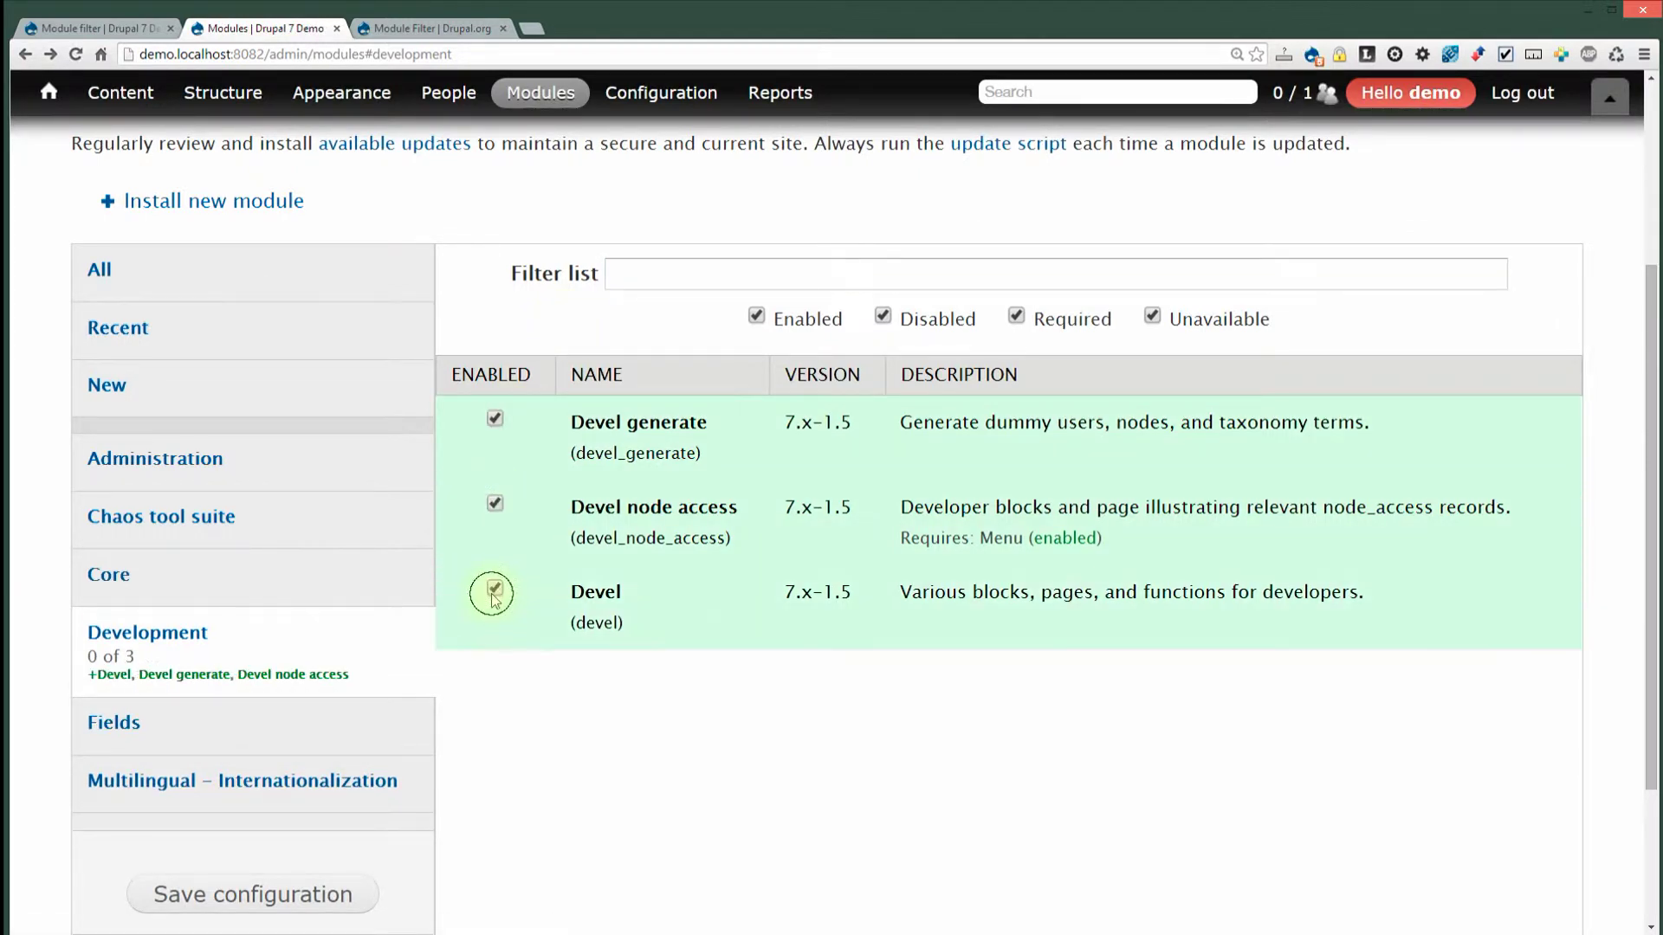
Turn Use switch instead of checkbox back on in the Module filter settings
click(95, 28)
scroll(230, 643, down, 5)
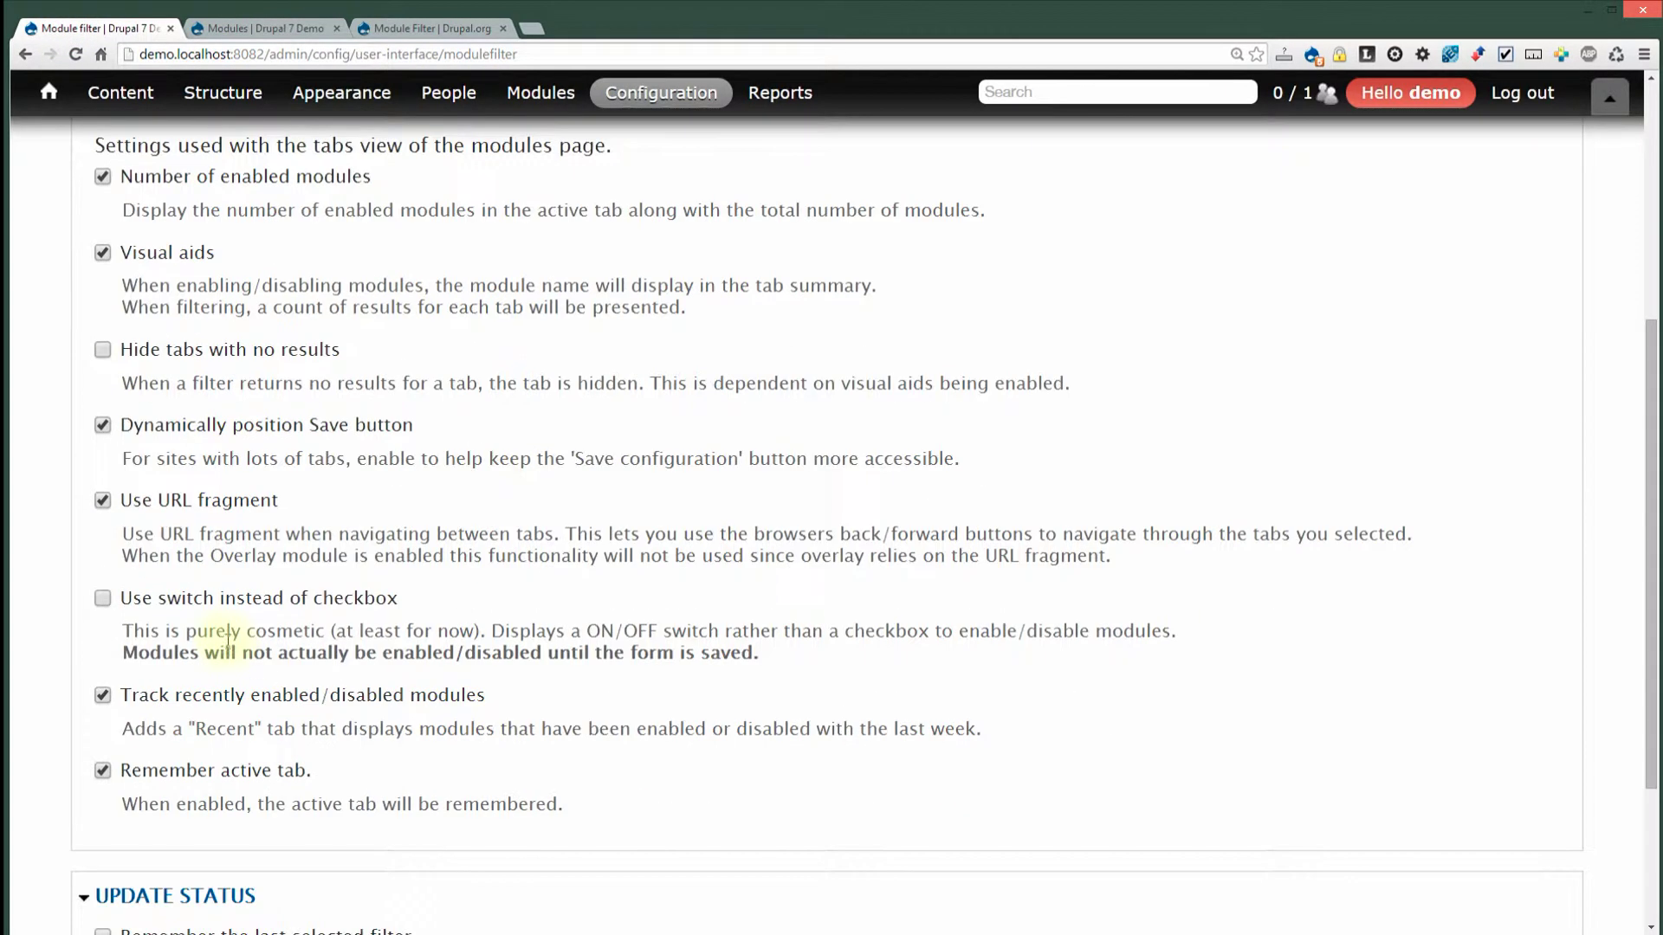
click(249, 605)
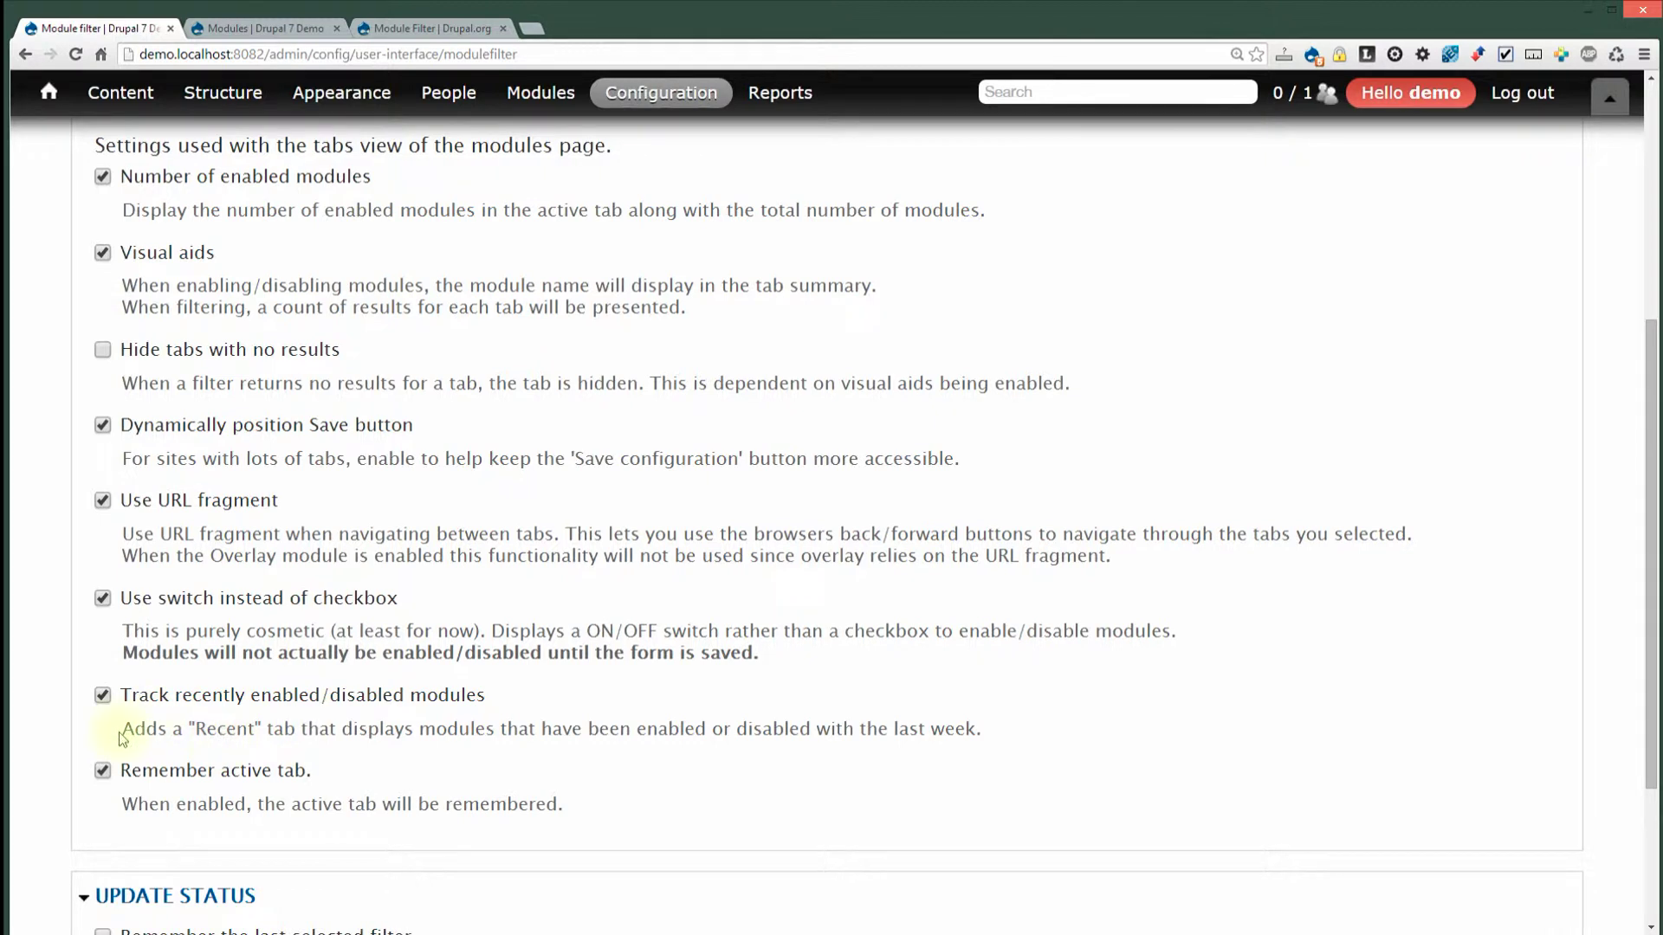
Review the Track recently enabled/disabled modules description and view the Recent group on the modules page
drag(125, 730, 262, 738)
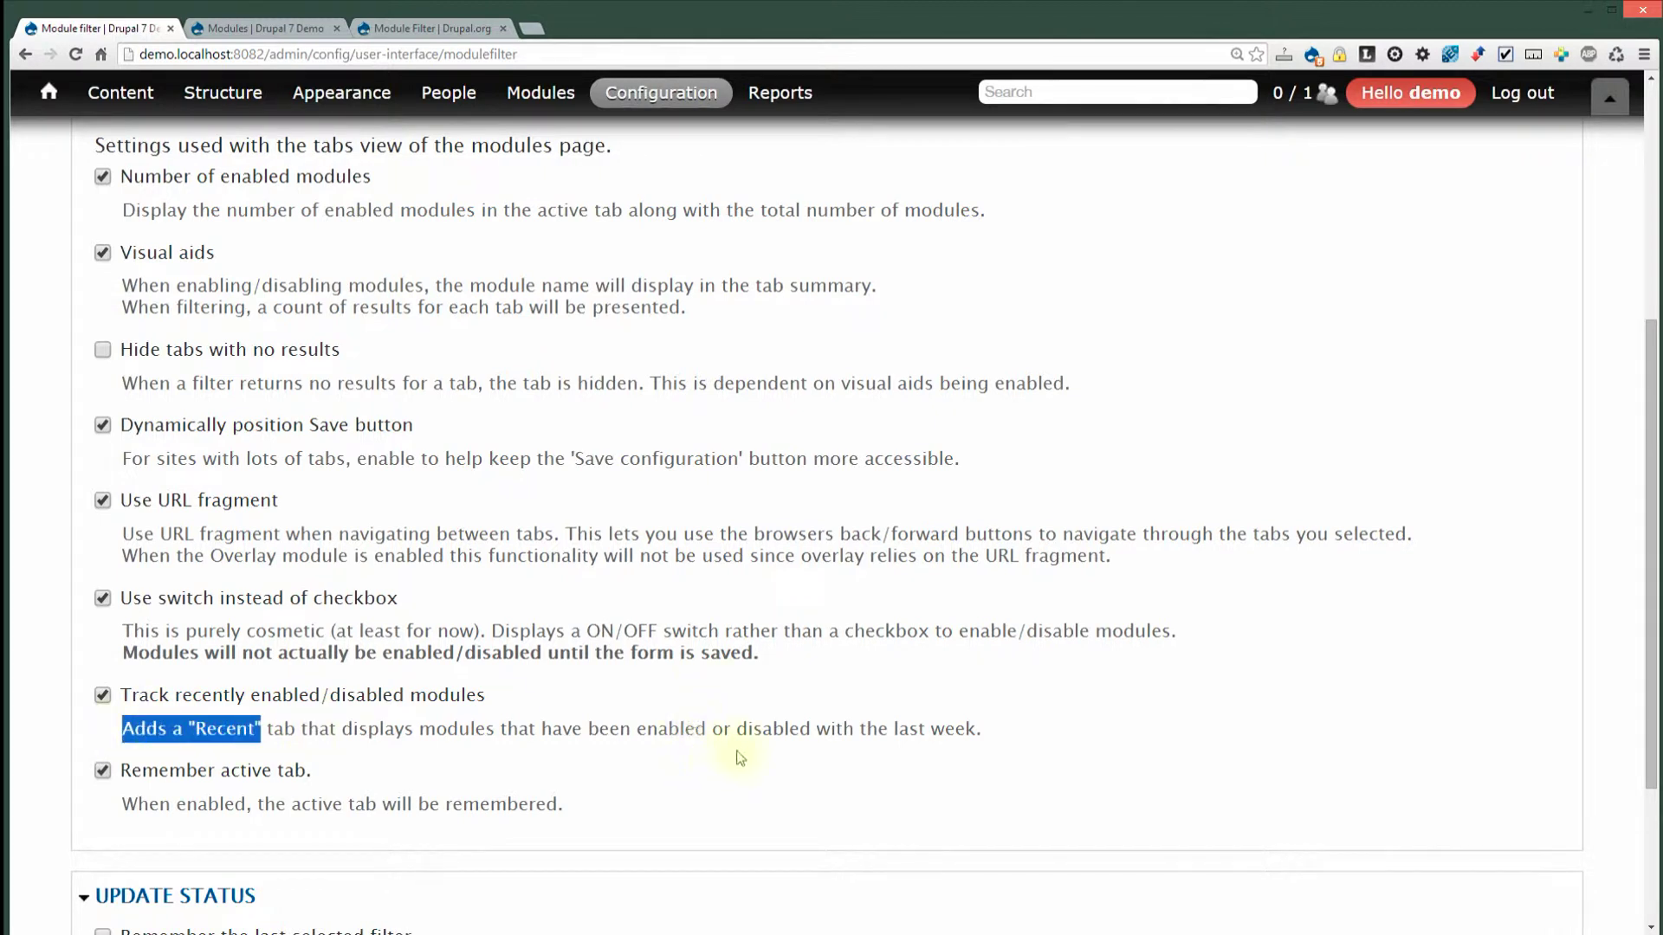
click(264, 28)
click(197, 345)
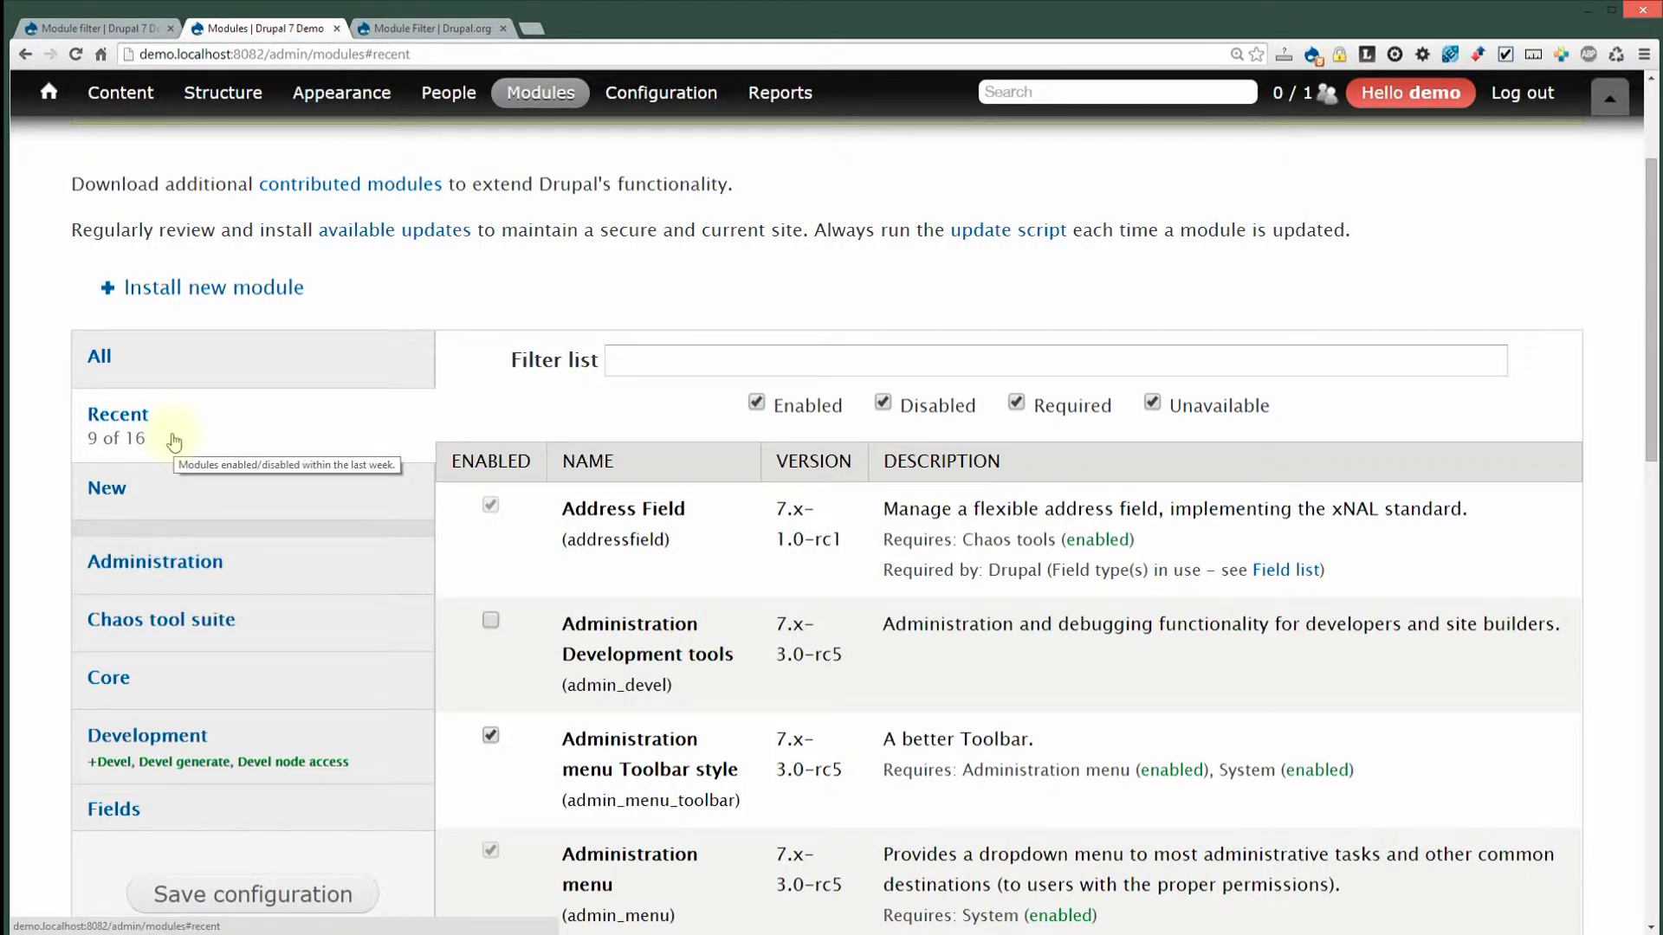
Check the Remember active tab setting and view the Chaos tool suite group on the modules page
click(120, 30)
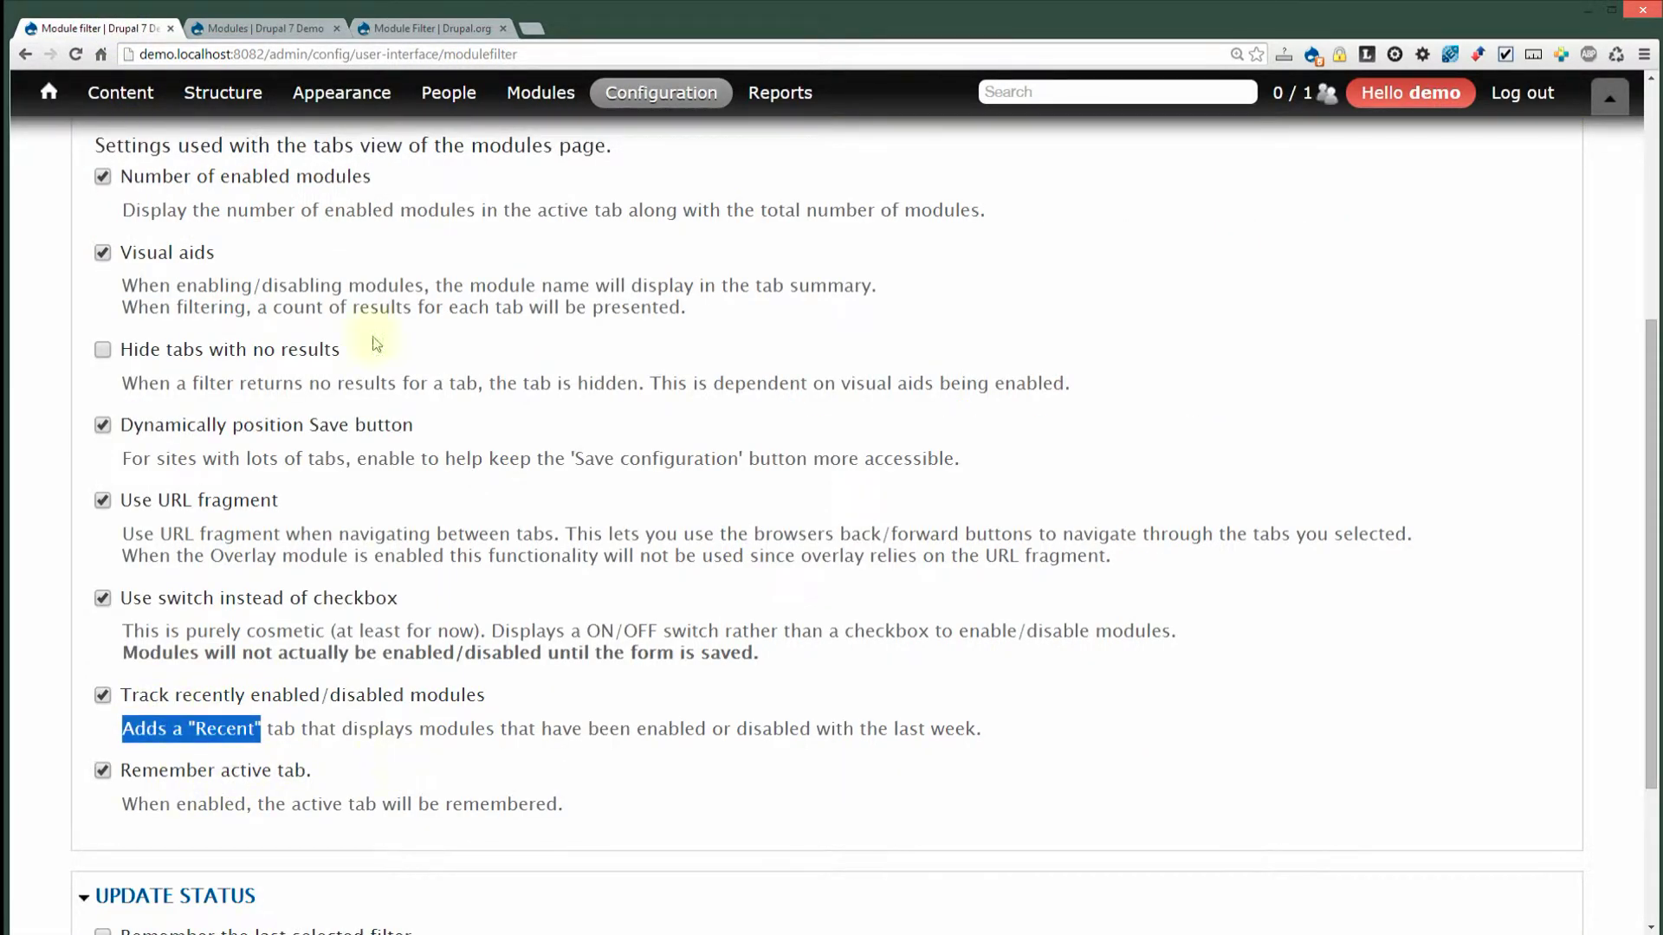
click(264, 28)
click(253, 645)
scroll(251, 667, down, 3)
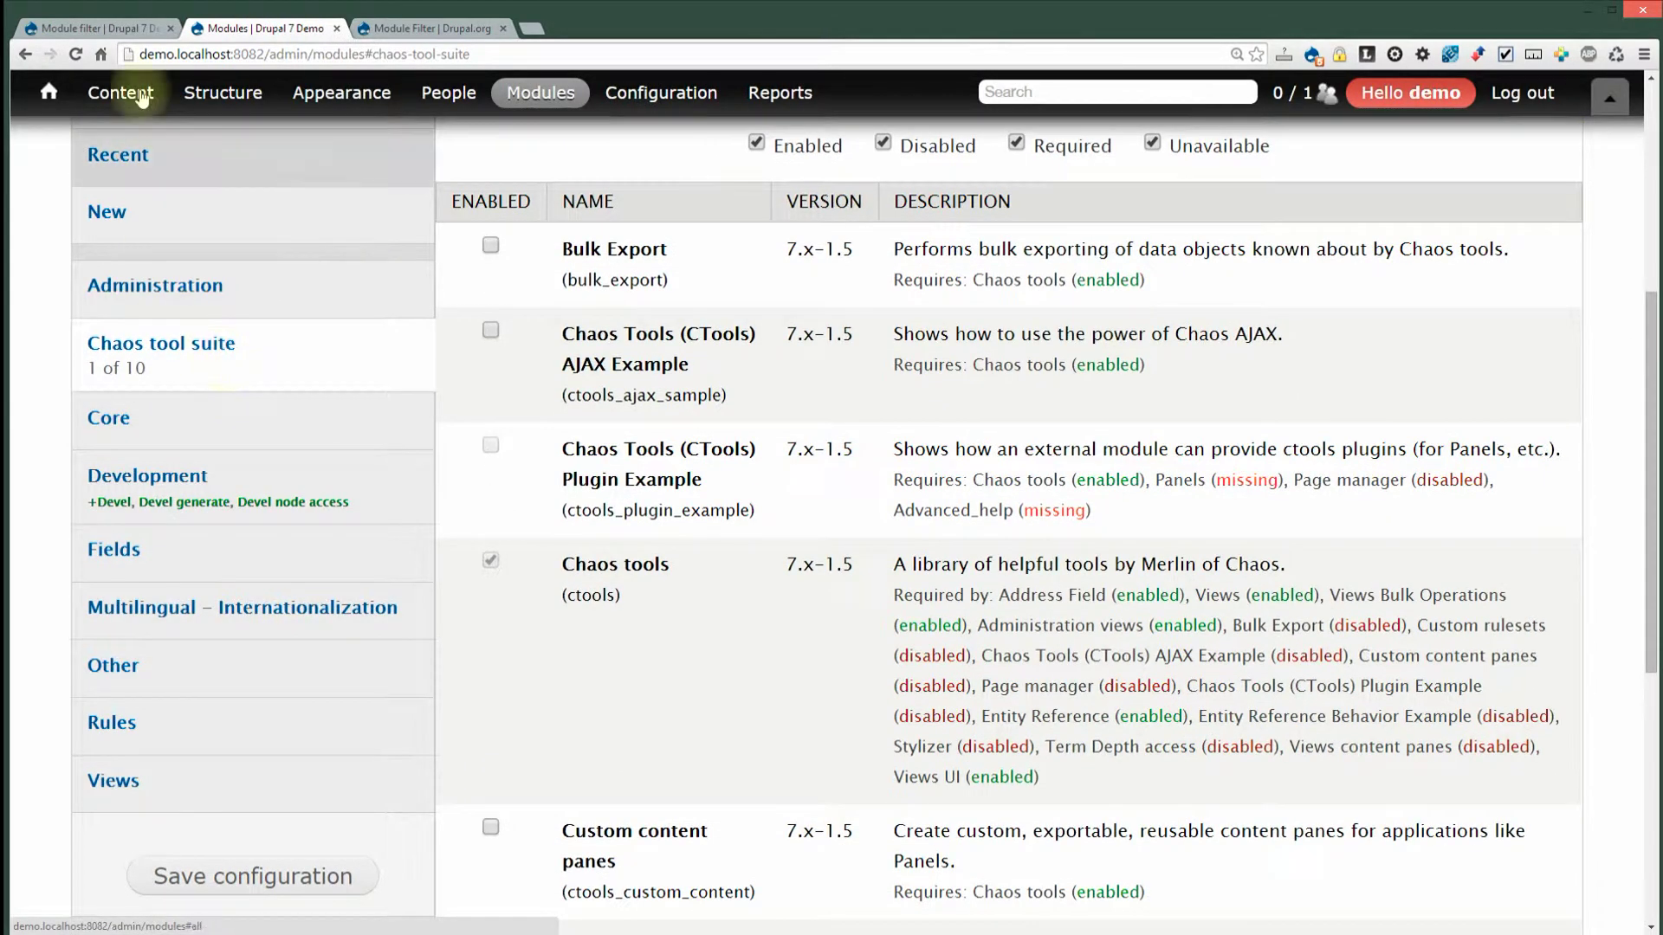
mouse_move(530, 97)
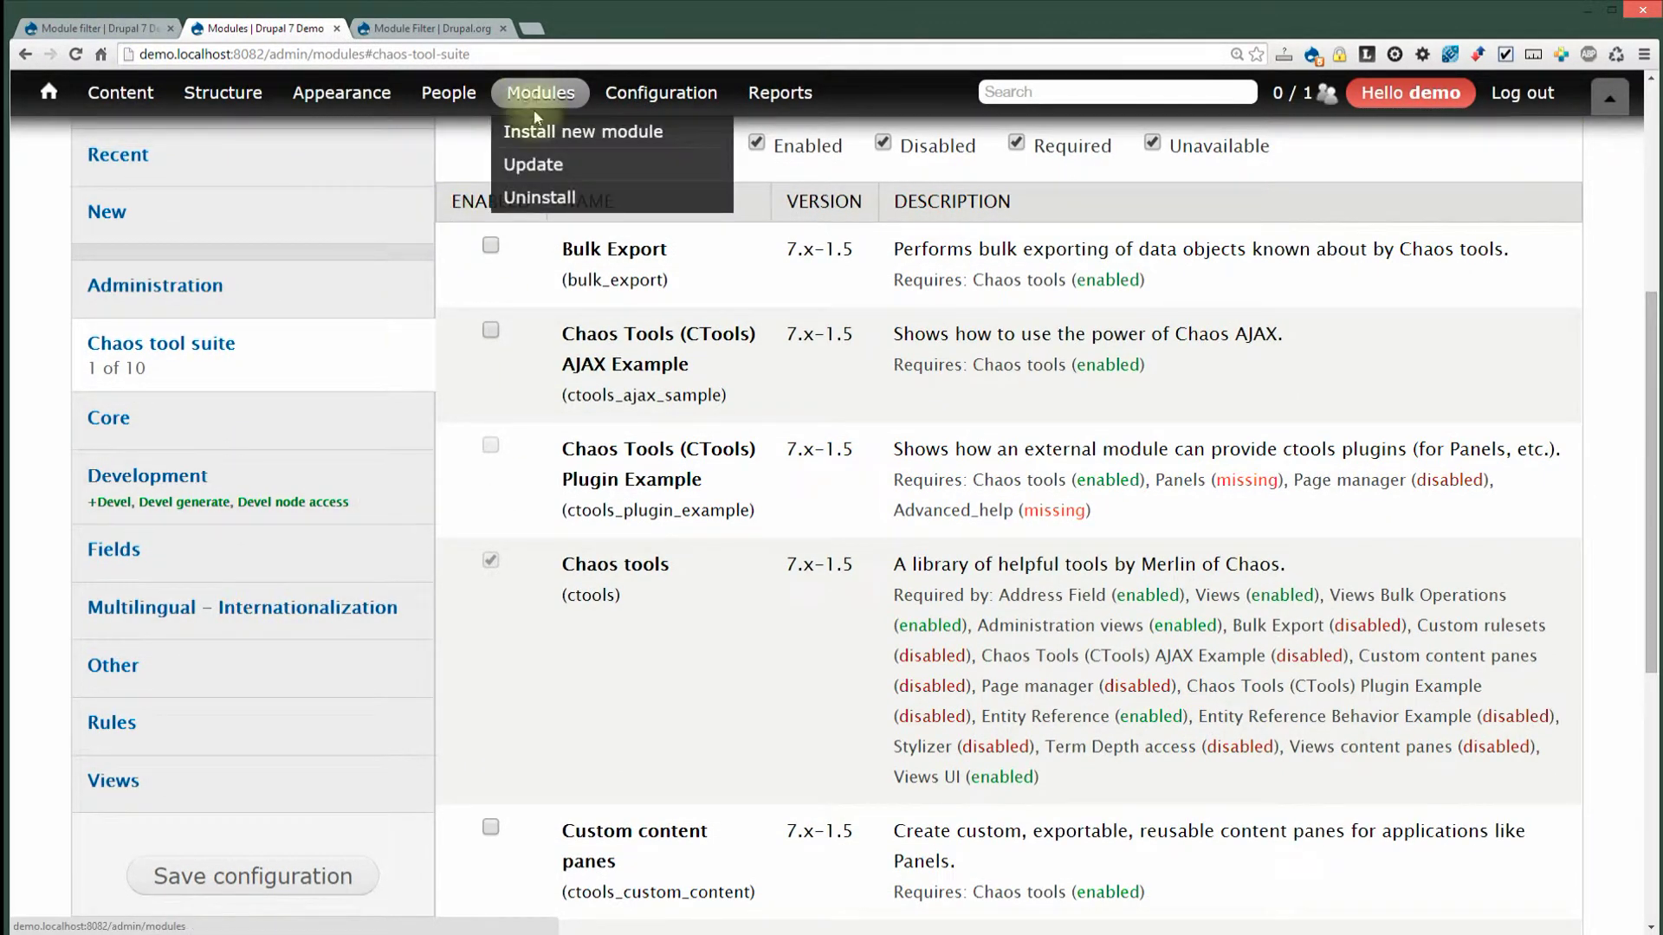
Review the Remember the last selected filter option and try the Enabled, Disabled, Required and Unavailable filters off and on again
click(112, 27)
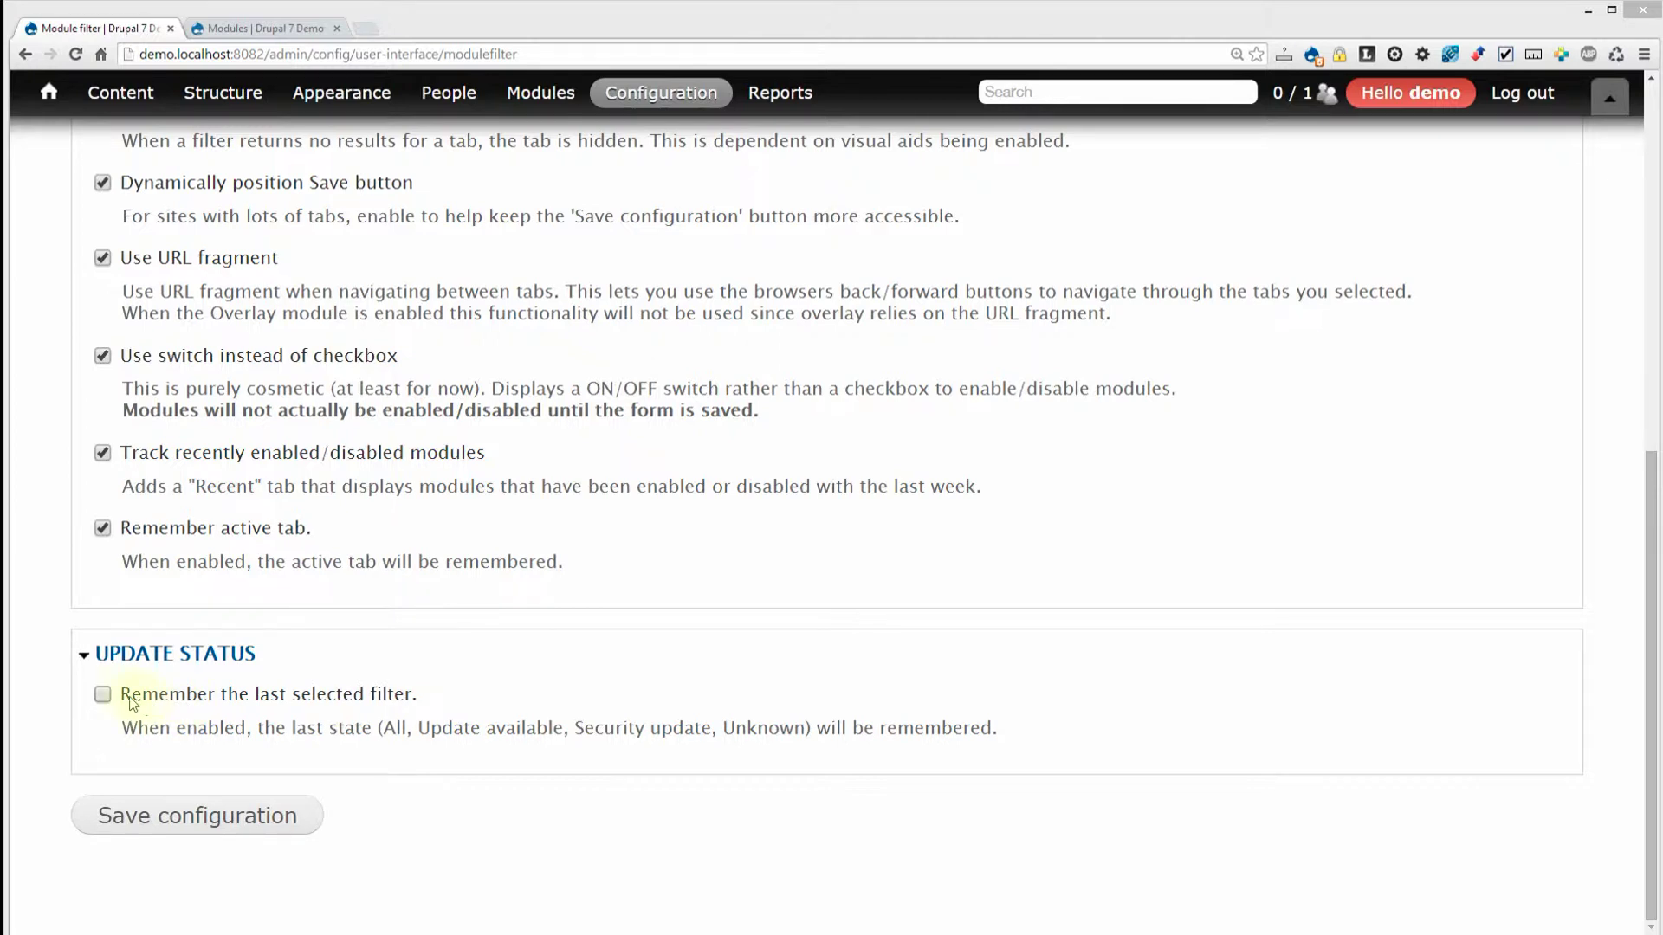
drag(132, 697, 197, 697)
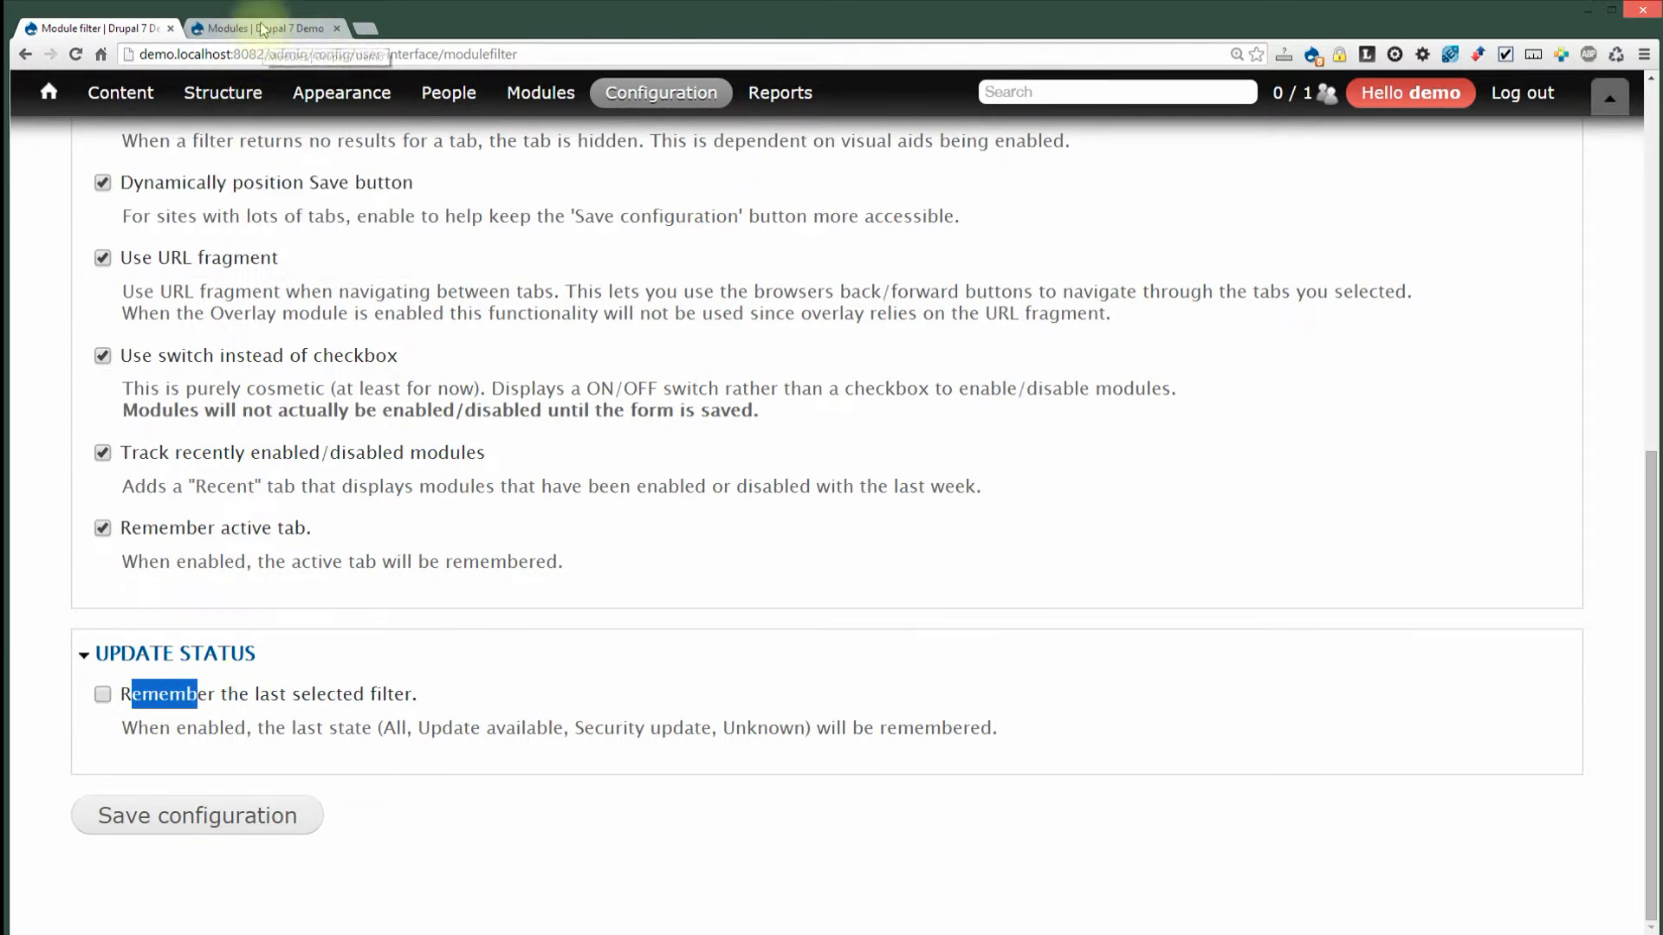
click(264, 30)
click(797, 617)
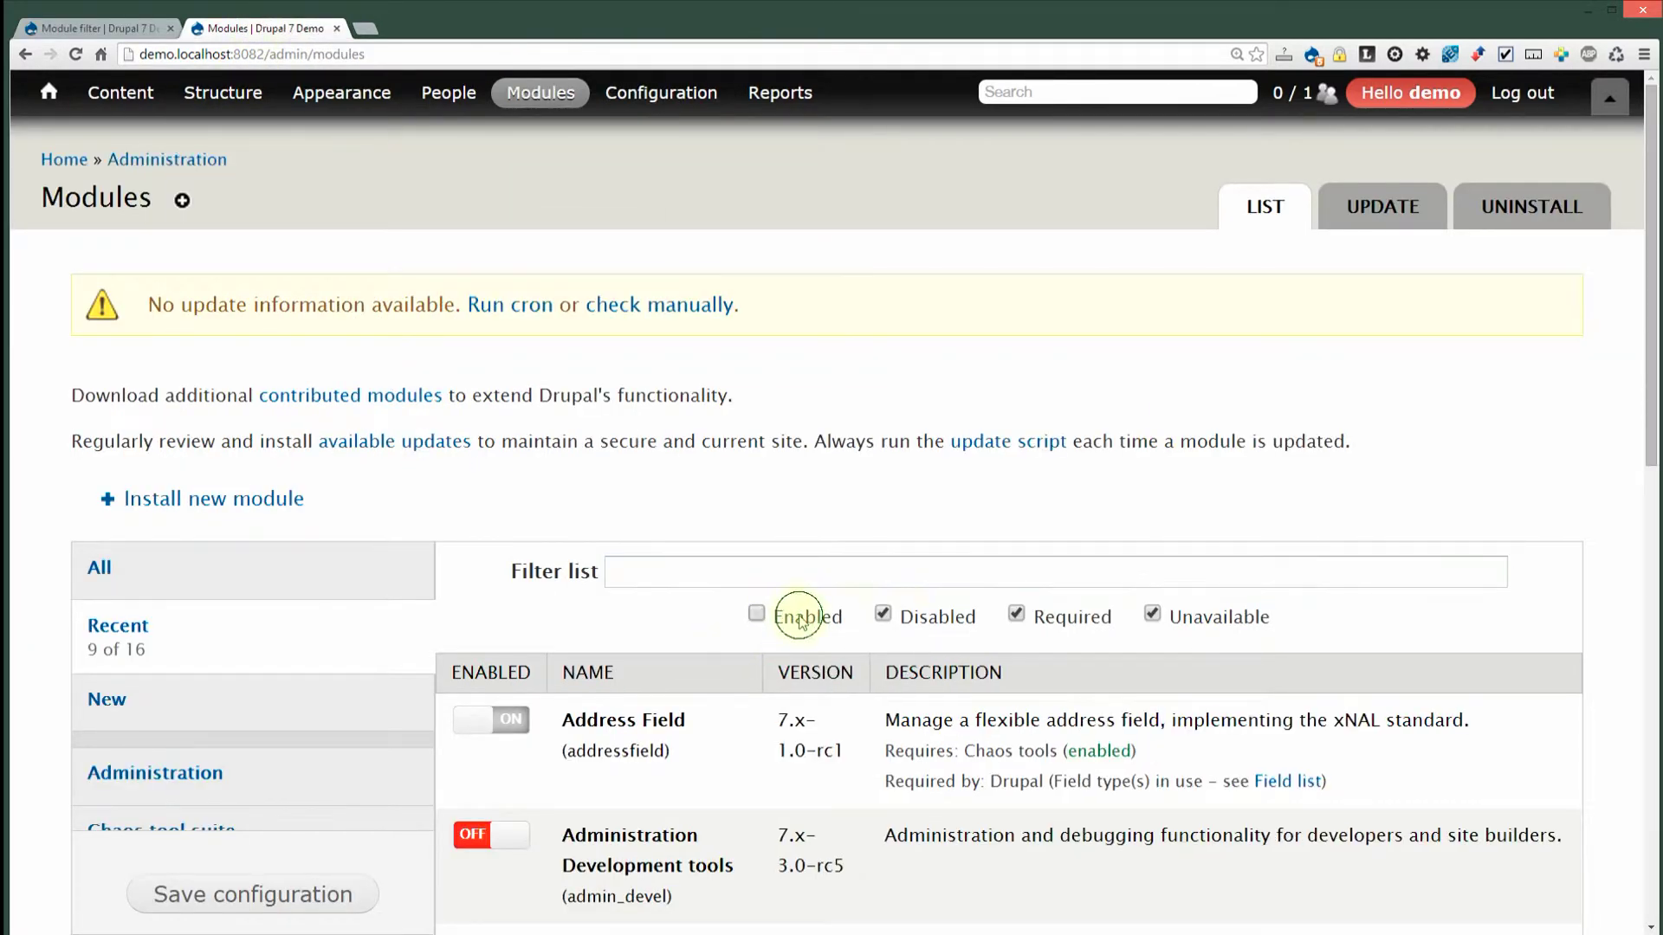
click(914, 617)
click(1019, 615)
click(1154, 615)
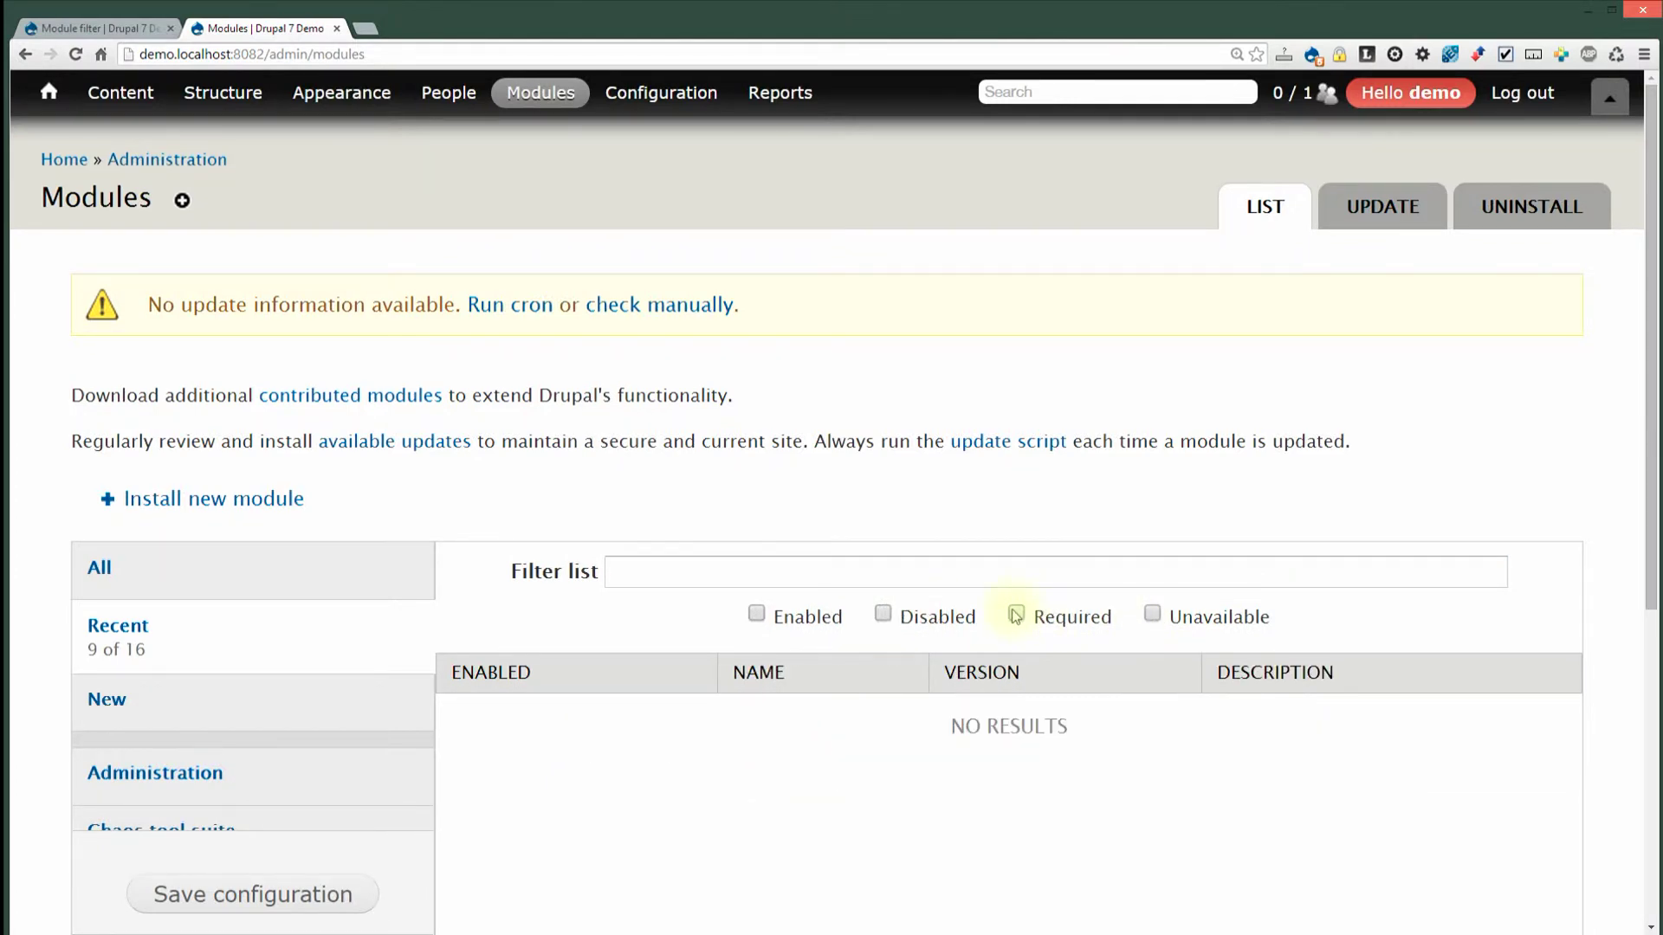
click(882, 614)
click(756, 615)
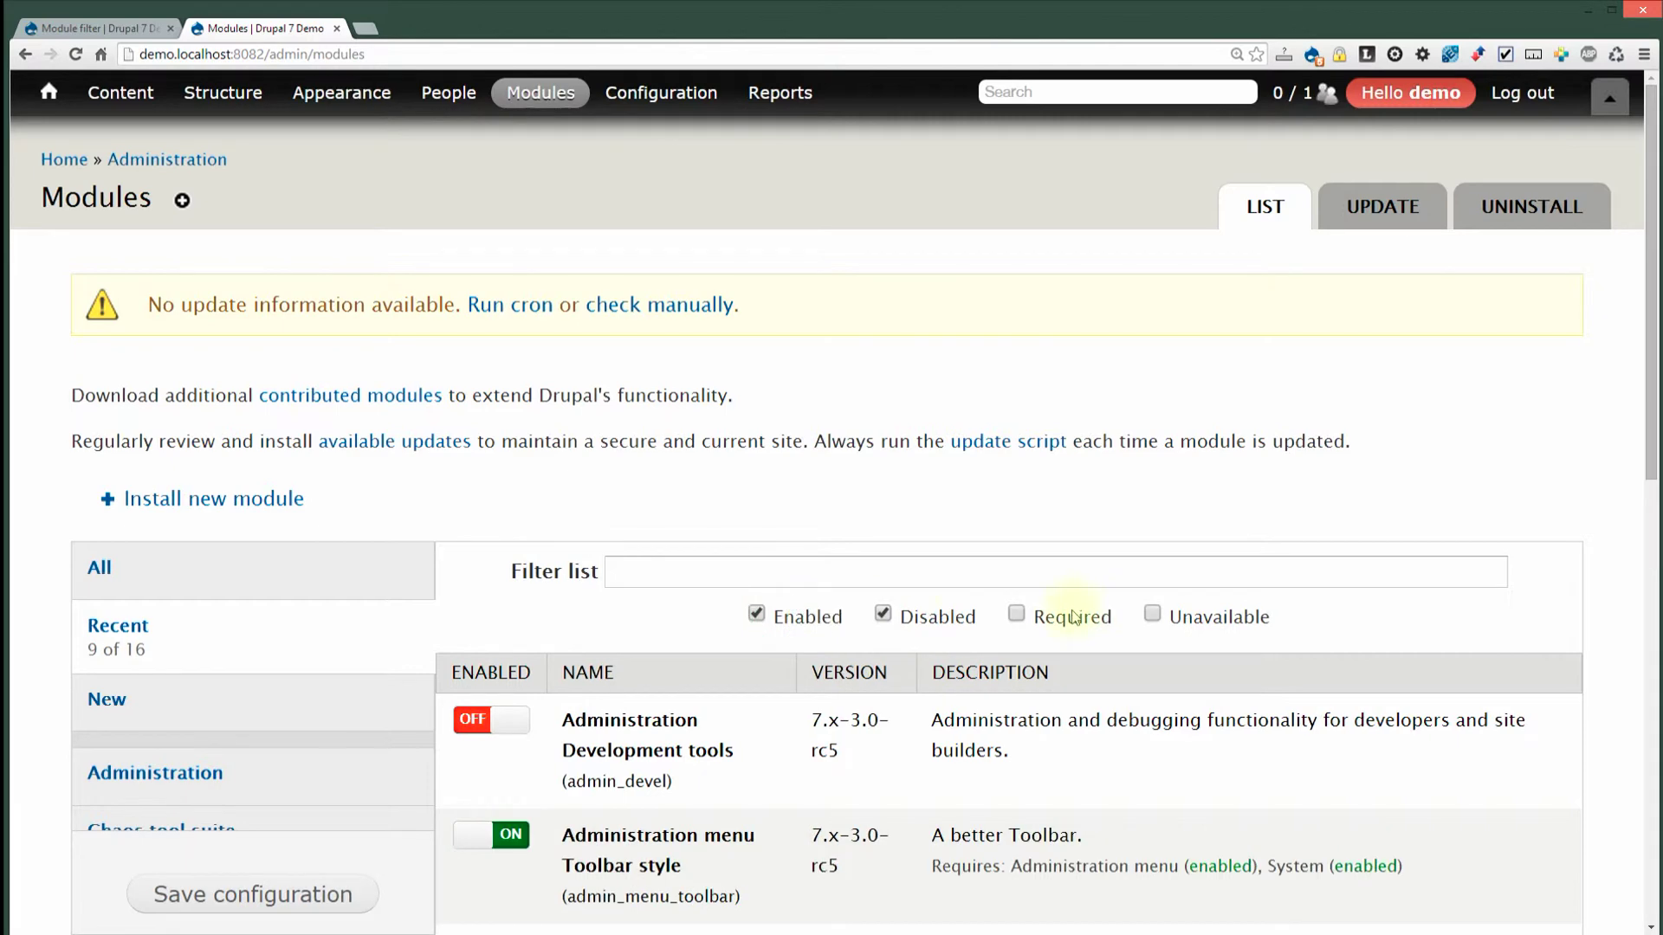
click(1016, 615)
click(1152, 615)
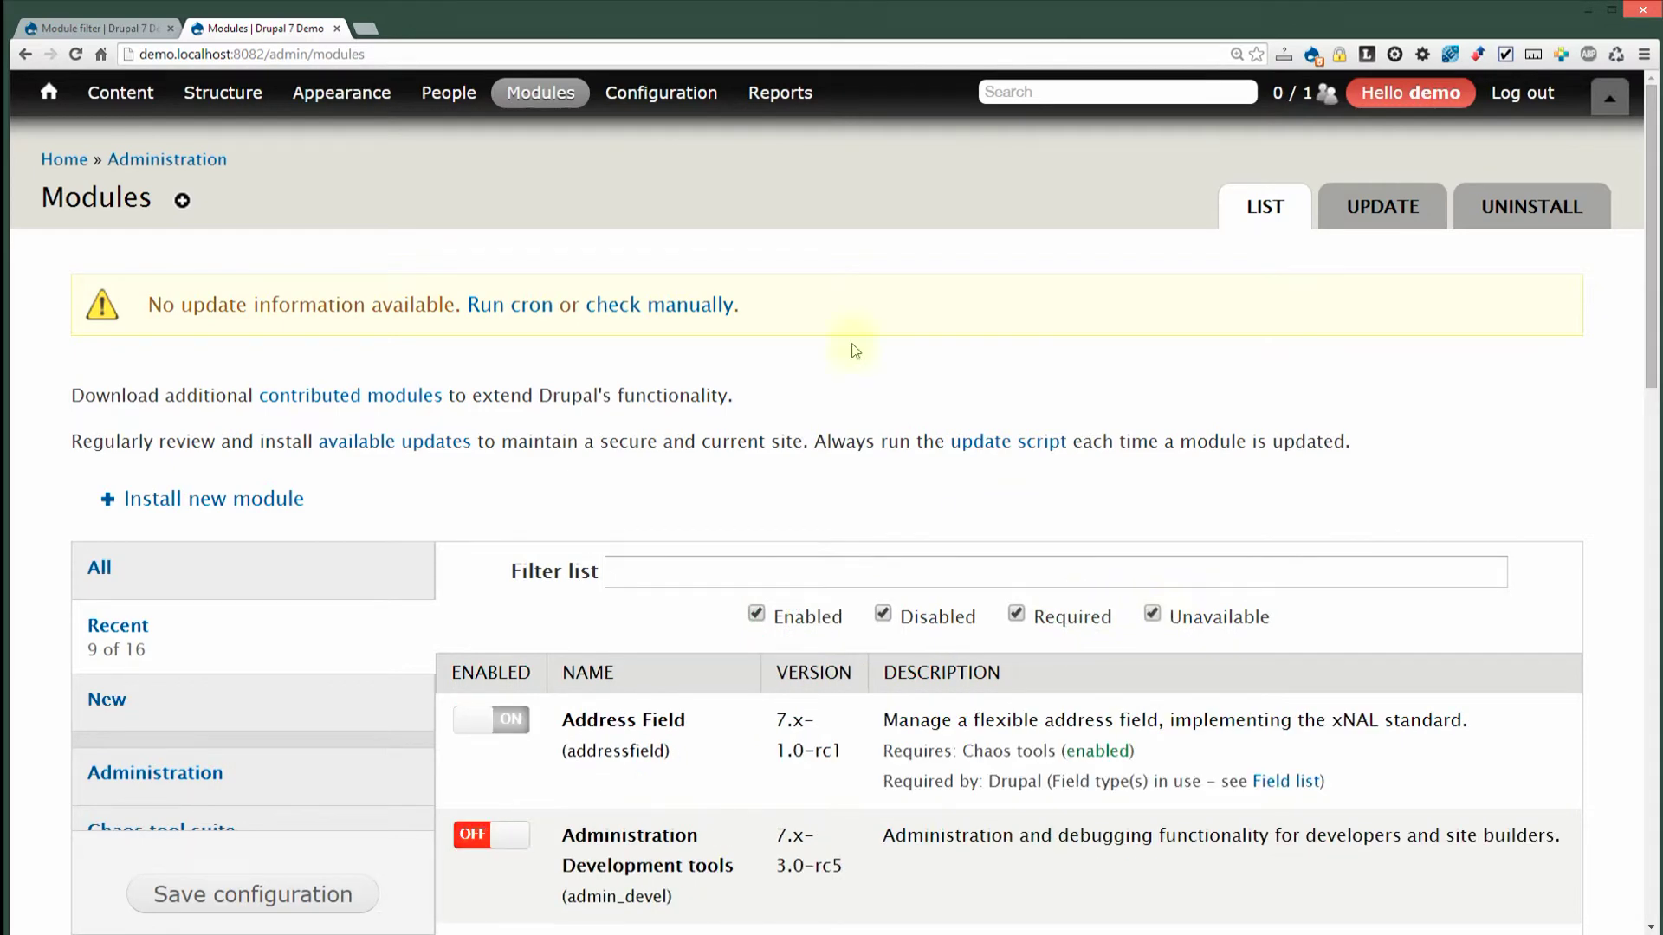
click(99, 27)
click(201, 726)
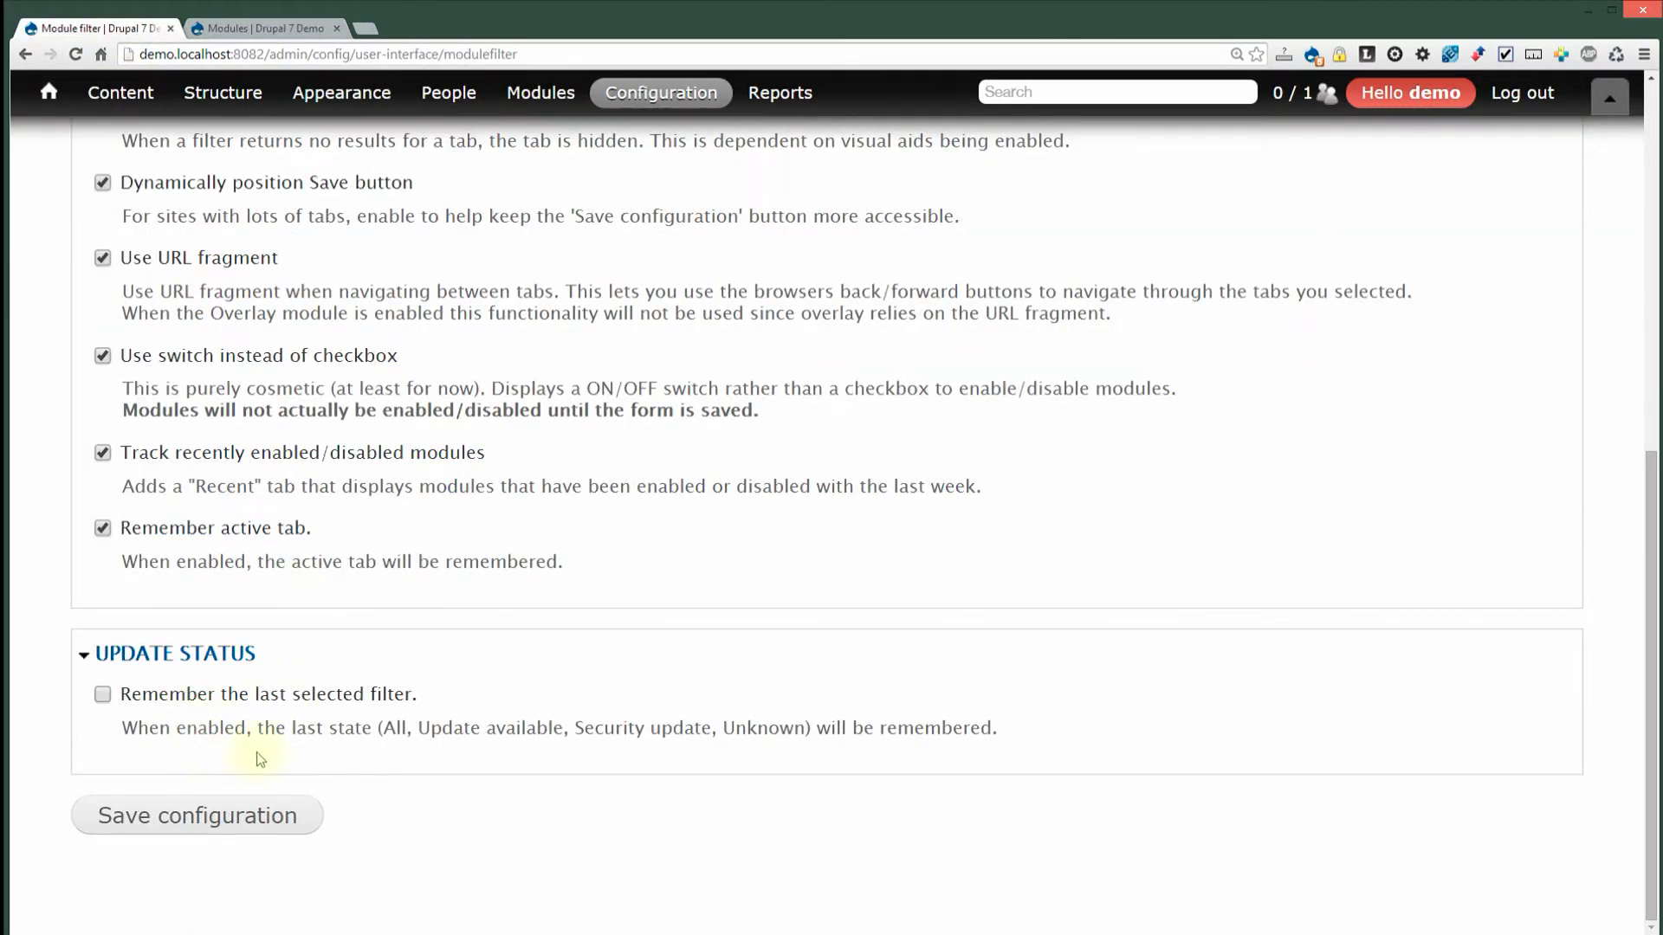